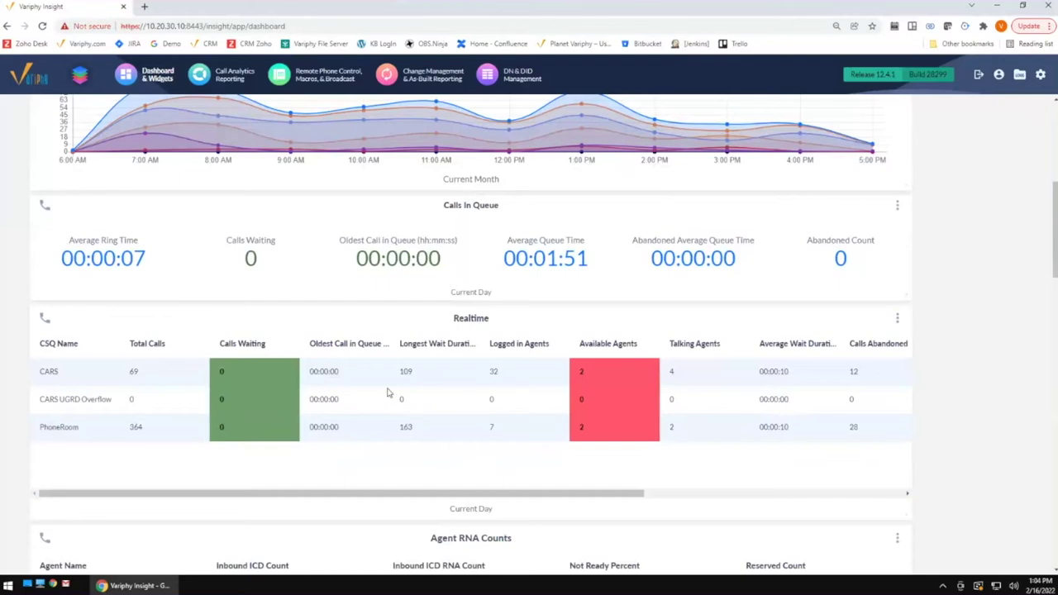
# Scroll down and back up through the Victor CCX Simple dashboard's widgets
pyautogui.scroll(-1, 478, 382)
pyautogui.scroll(5, 481, 384)
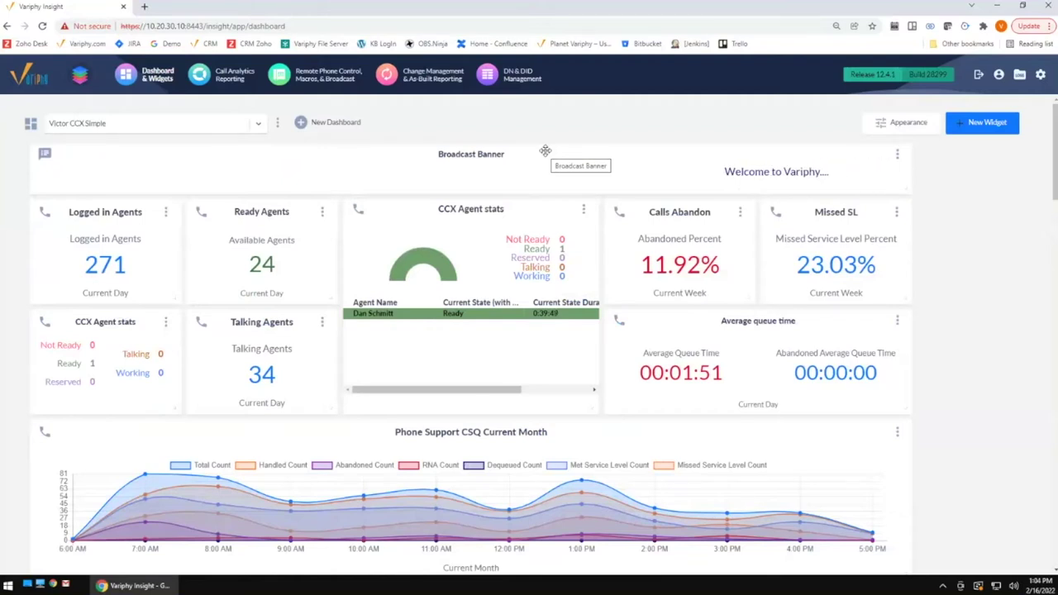
# Start a new dashboard and try saving it under the suggested name TESTING
pyautogui.click(330, 126)
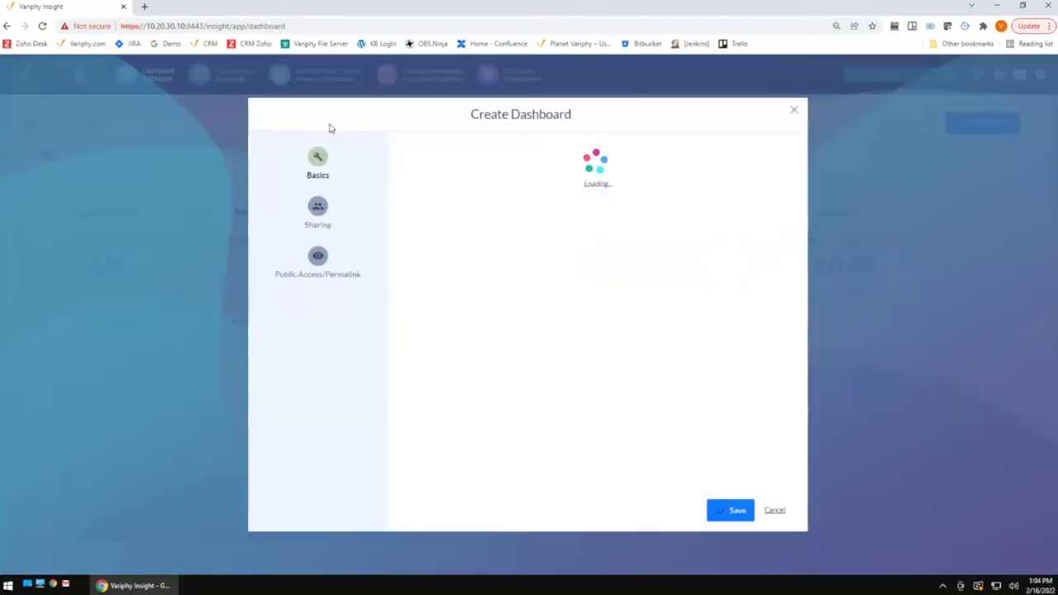
pyautogui.click(462, 167)
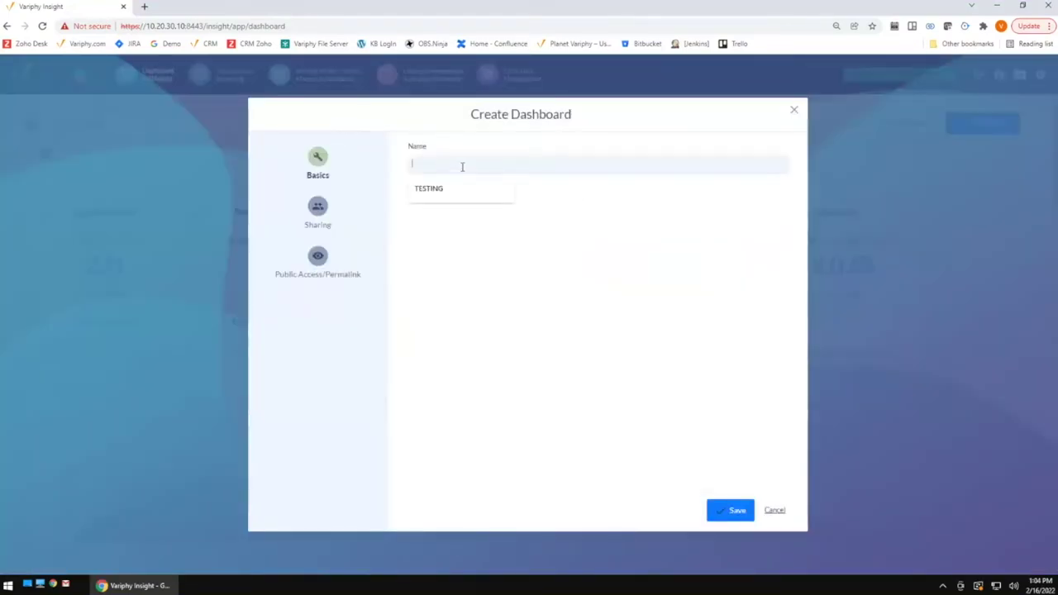
pyautogui.click(446, 190)
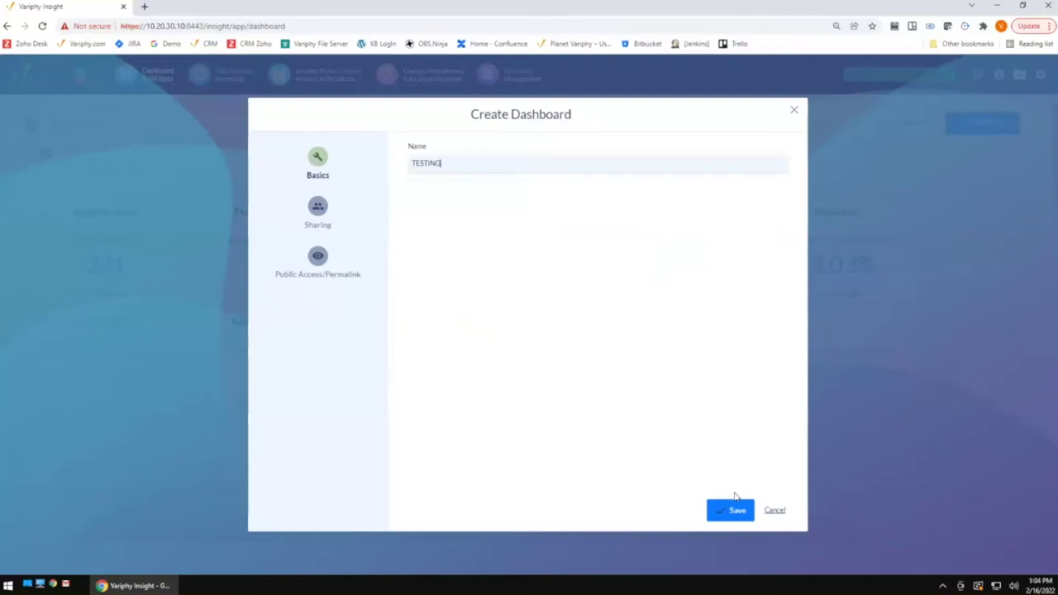
pyautogui.click(732, 510)
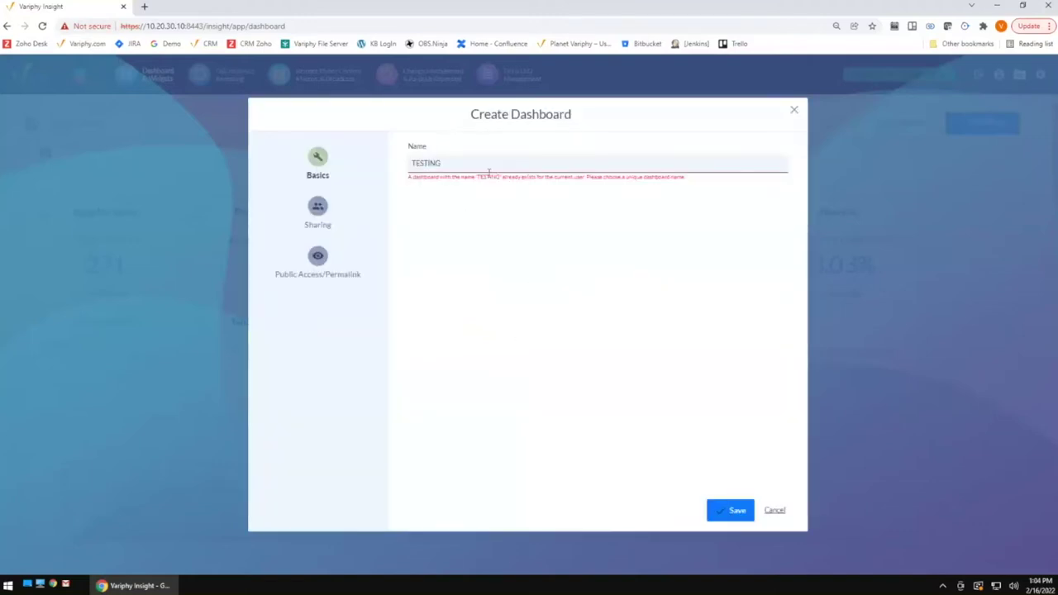
# Rename the dashboard to 'Victor Testing', correct the spelling, and save it
pyautogui.moveTo(438, 163); pyautogui.dragTo(400, 169)
pyautogui.write('Vitcor Tes')
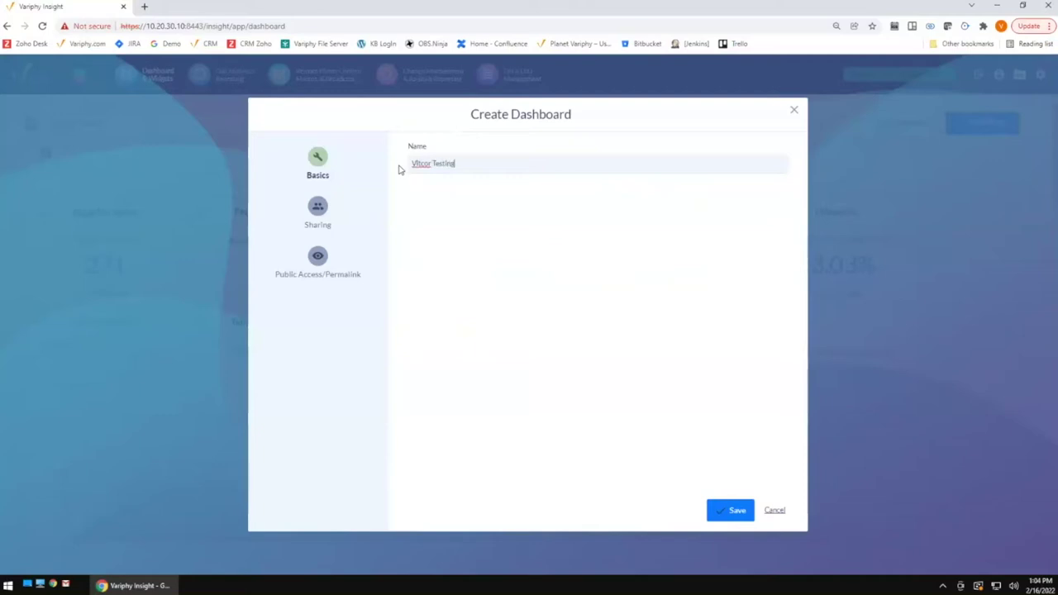
pyautogui.write('ting')
pyautogui.rightClick(419, 162)
pyautogui.click(438, 172)
pyautogui.click(728, 510)
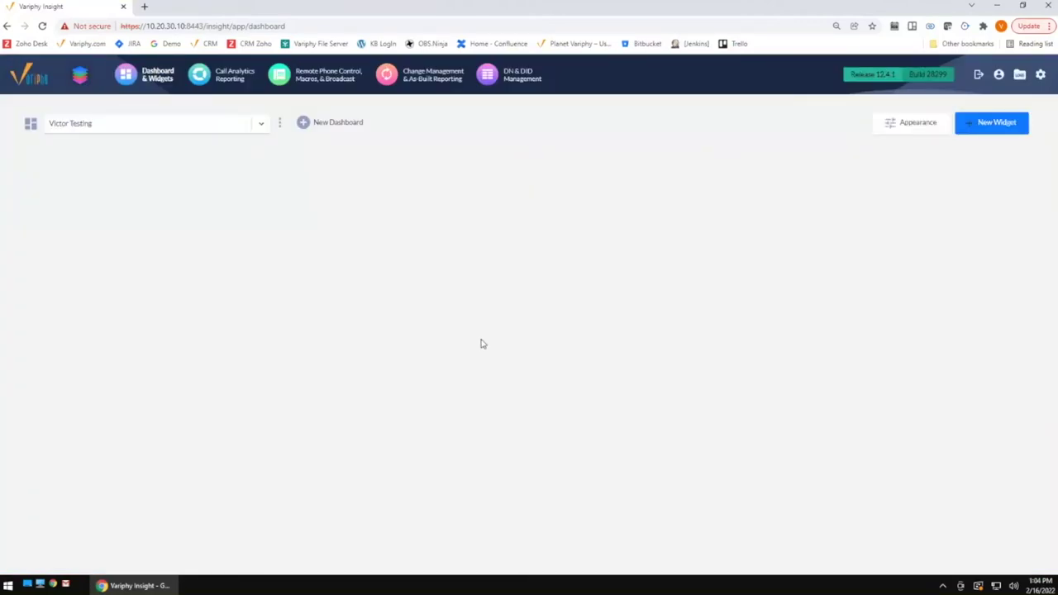
# Start a new widget and browse the UCCX Call Analytics feature's widget types
pyautogui.click(980, 124)
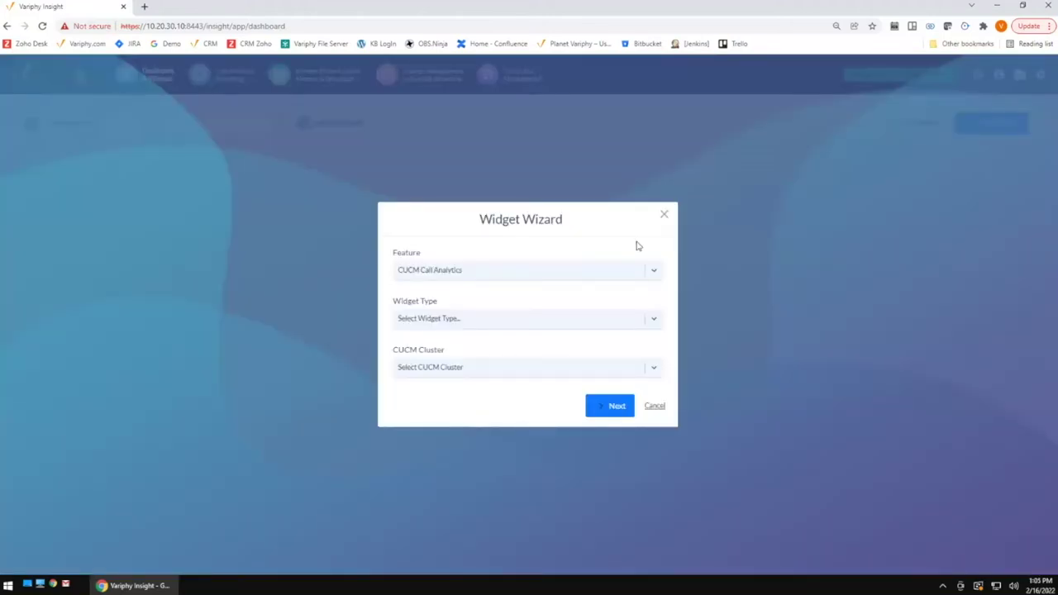
pyautogui.click(461, 274)
pyautogui.click(429, 344)
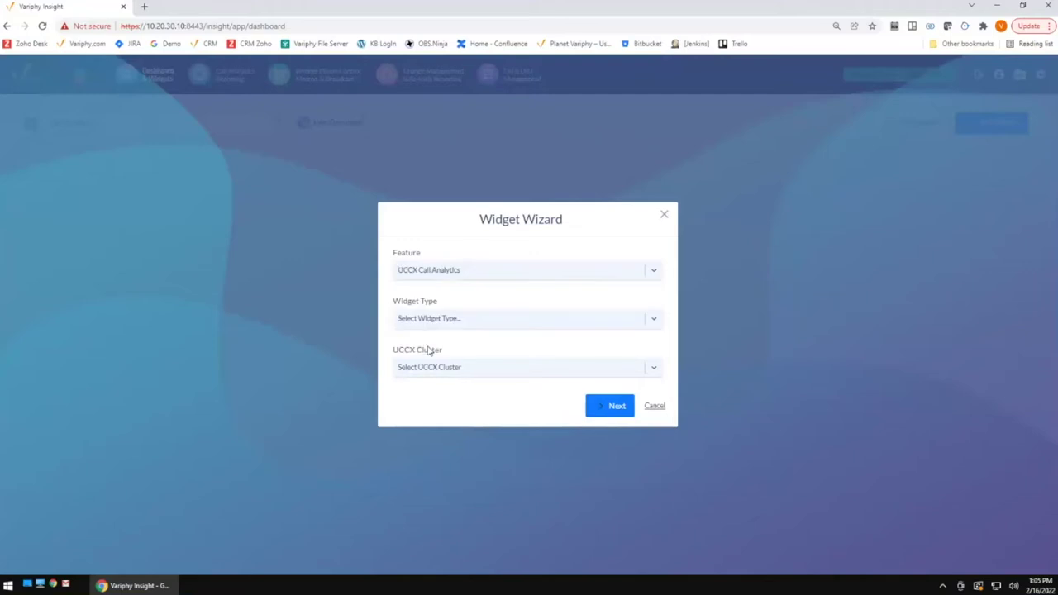
pyautogui.click(455, 321)
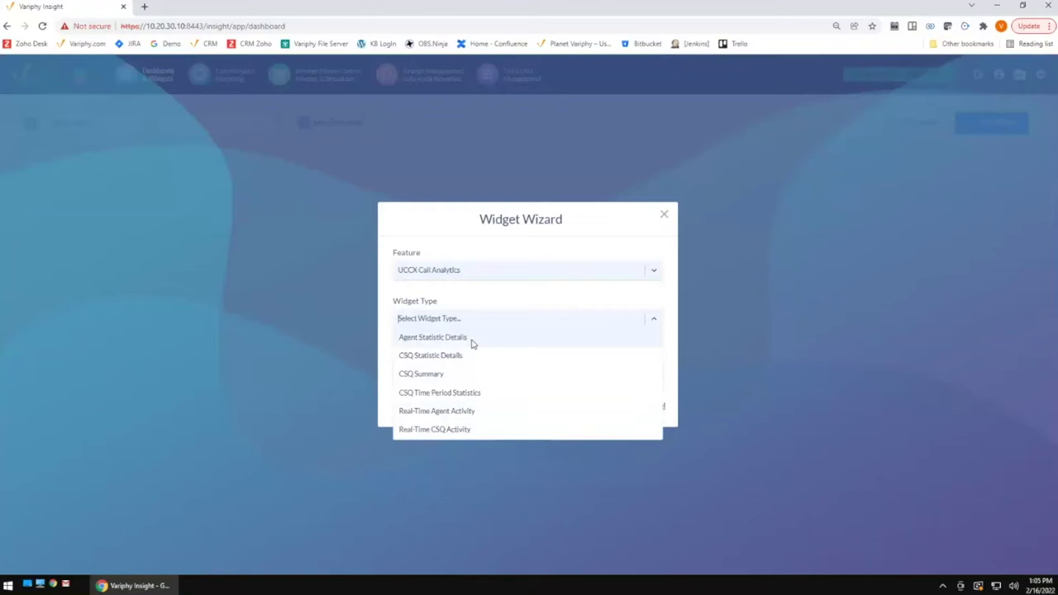
pyautogui.click(585, 295)
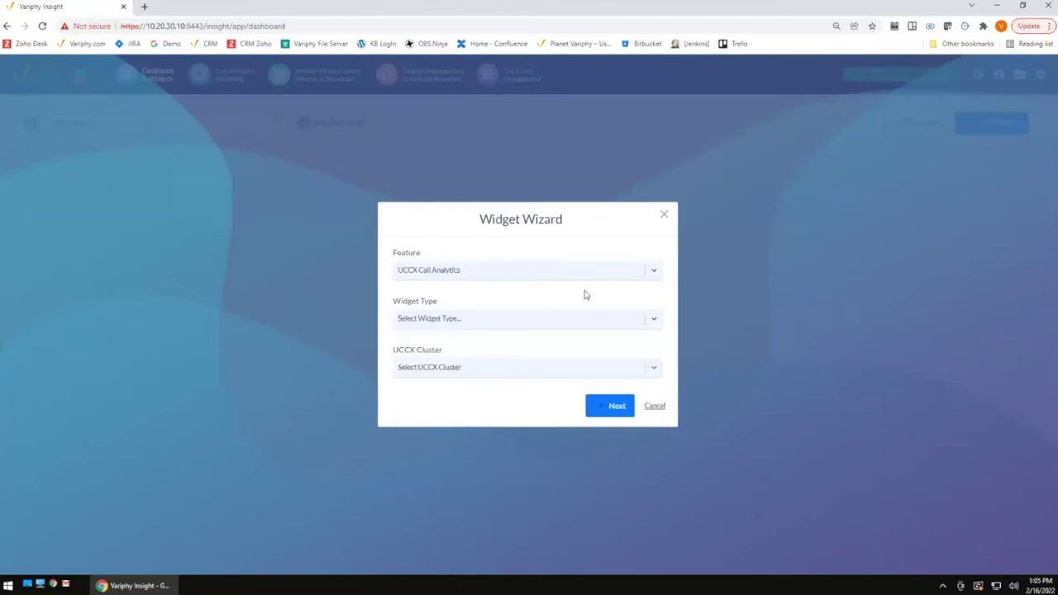
pyautogui.click(571, 277)
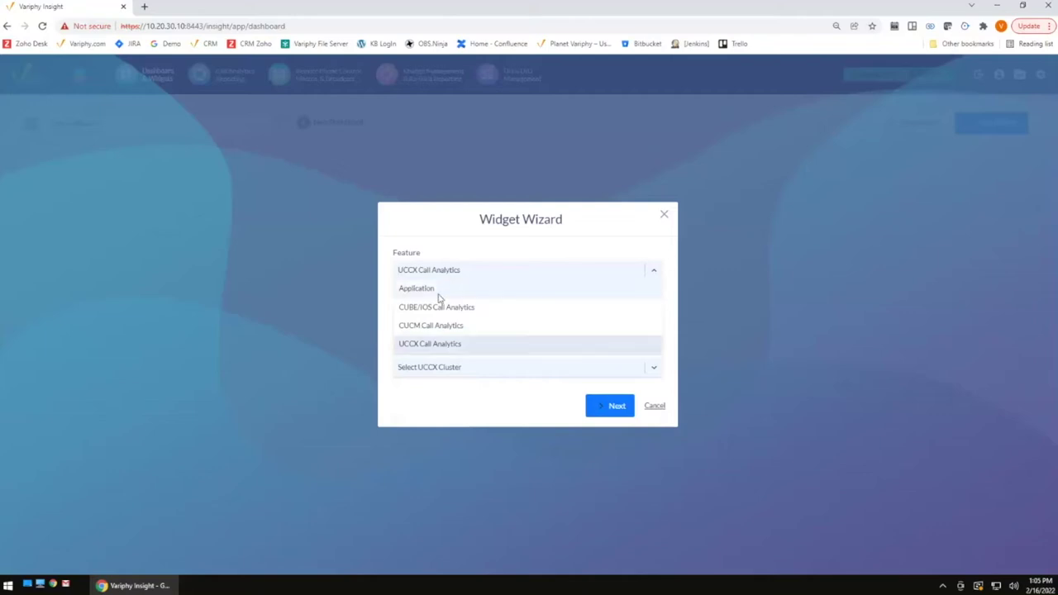
pyautogui.click(559, 246)
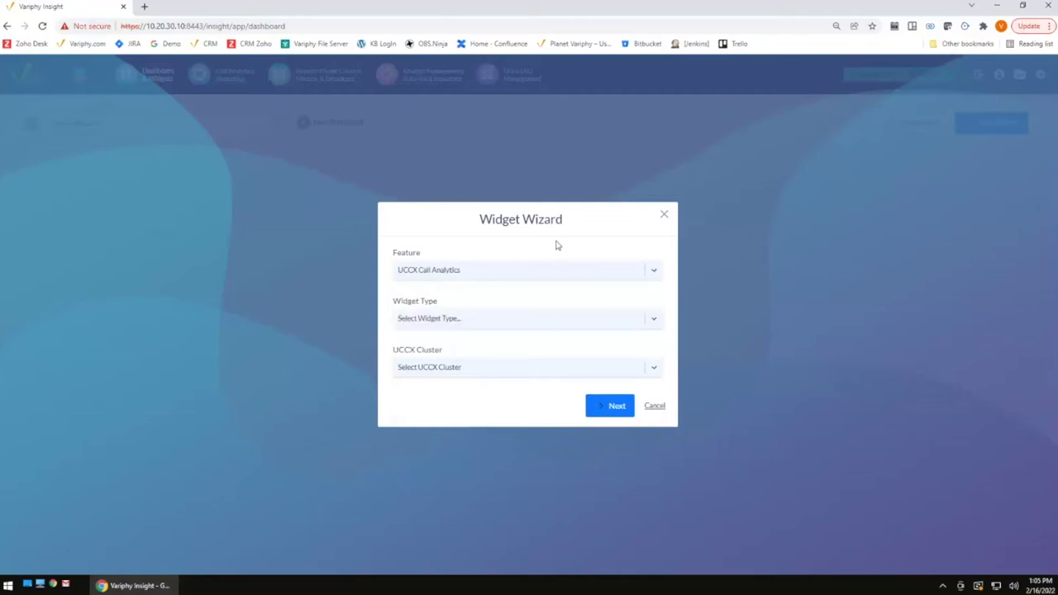
# Choose the Application feature with the Announcement widget type and continue
pyautogui.click(473, 275)
pyautogui.click(432, 290)
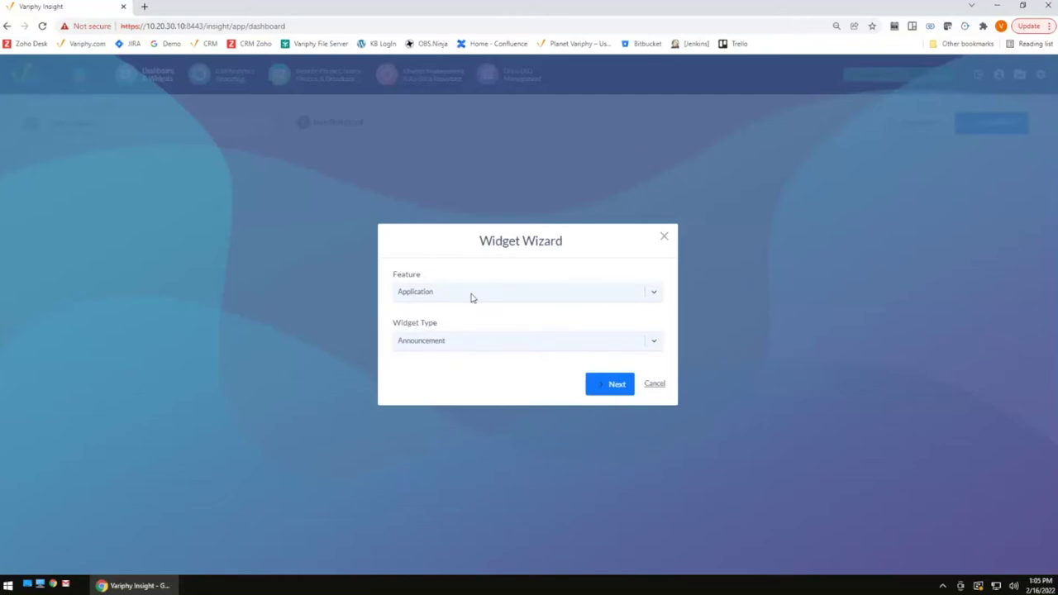
pyautogui.click(508, 342)
pyautogui.click(606, 389)
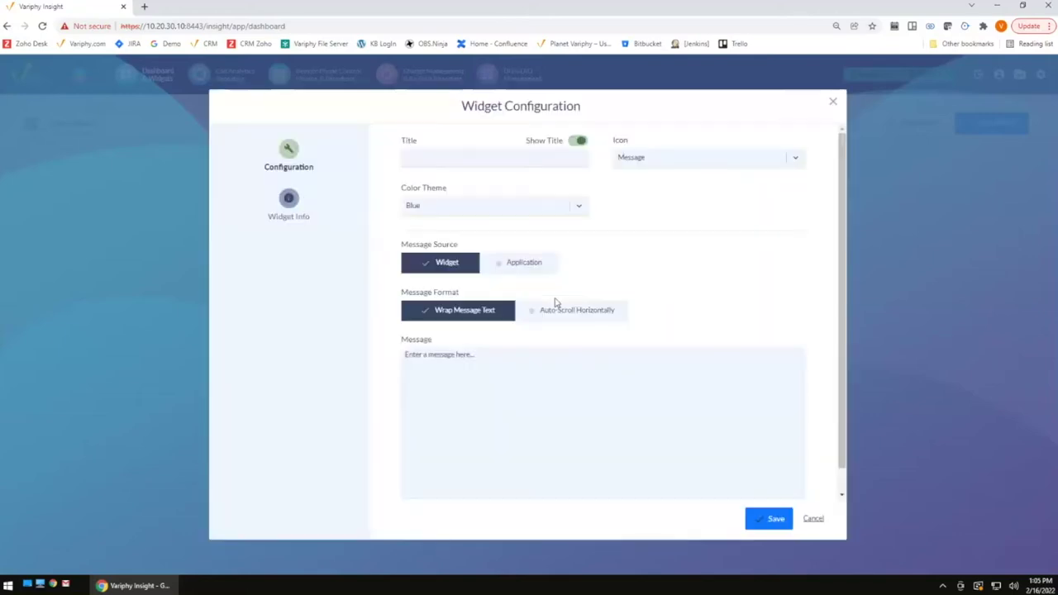
# Title the widget 'My Ban' and toggle Message Source between Application and Widget
pyautogui.click(478, 157)
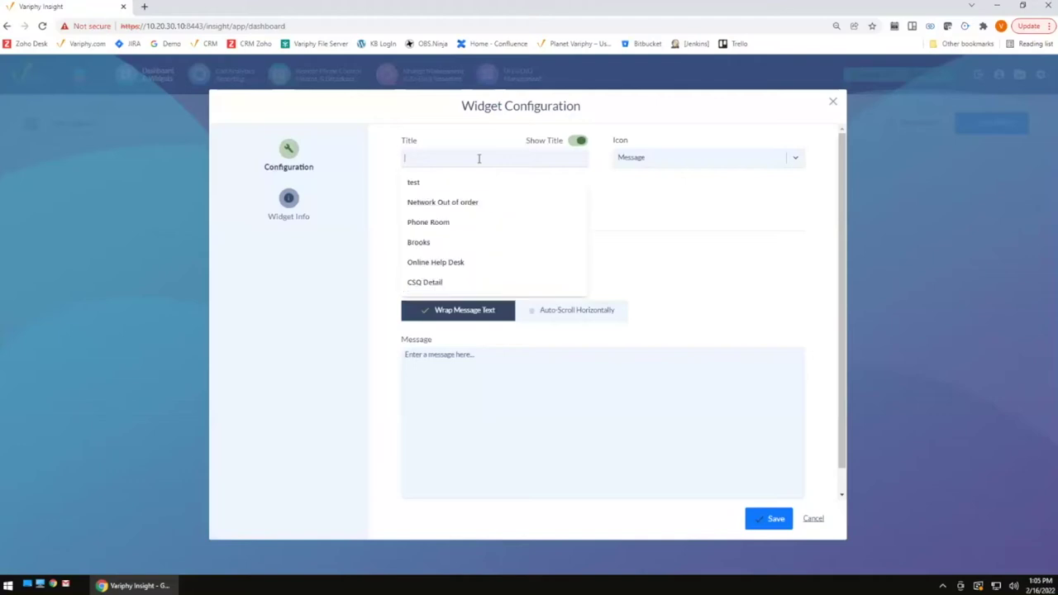
pyautogui.write('My Banner')
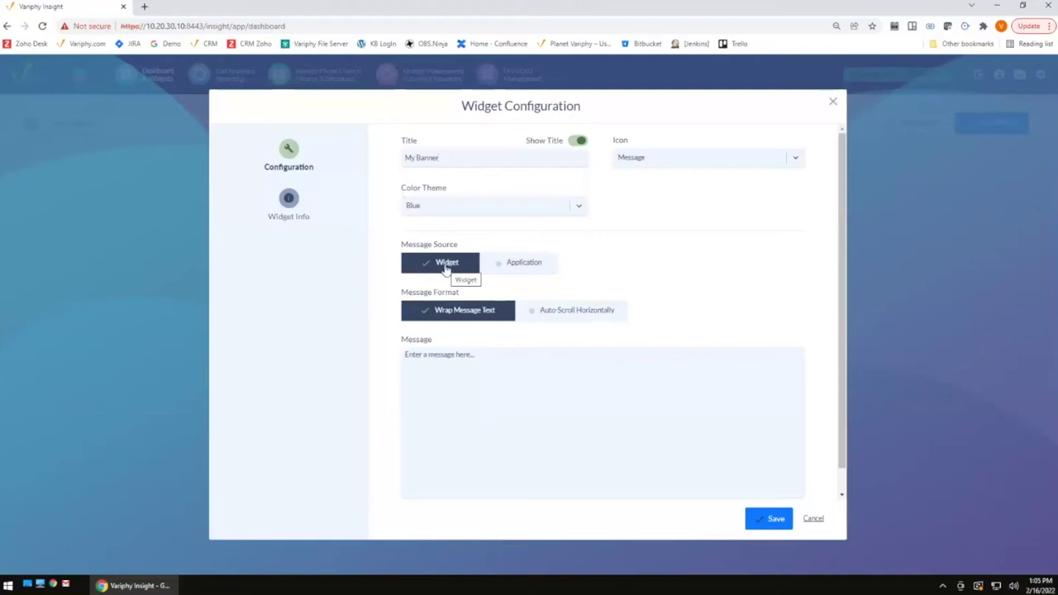
pyautogui.click(519, 264)
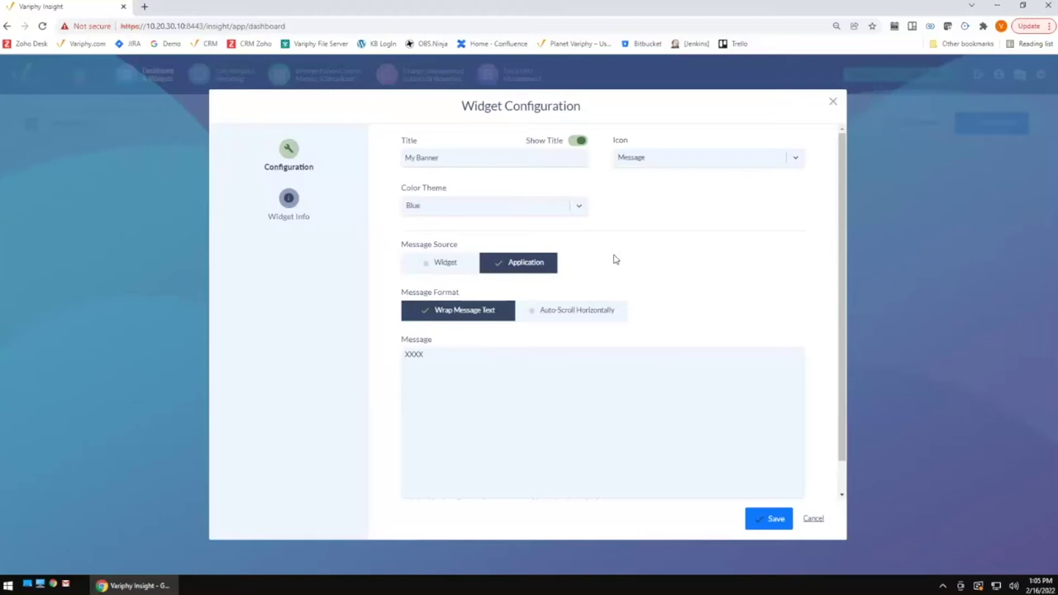
pyautogui.click(439, 267)
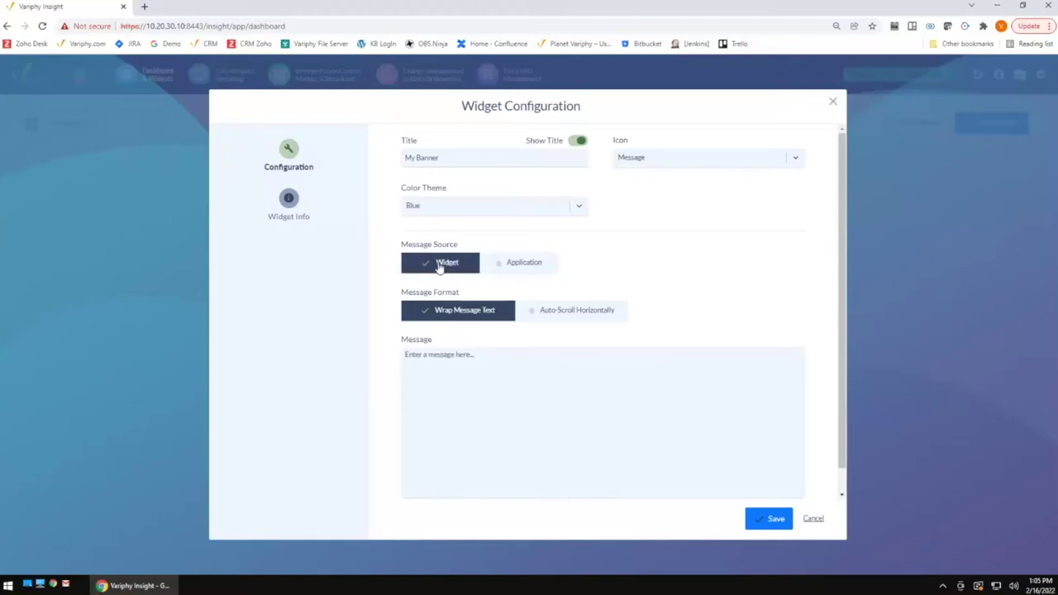
pyautogui.click(524, 267)
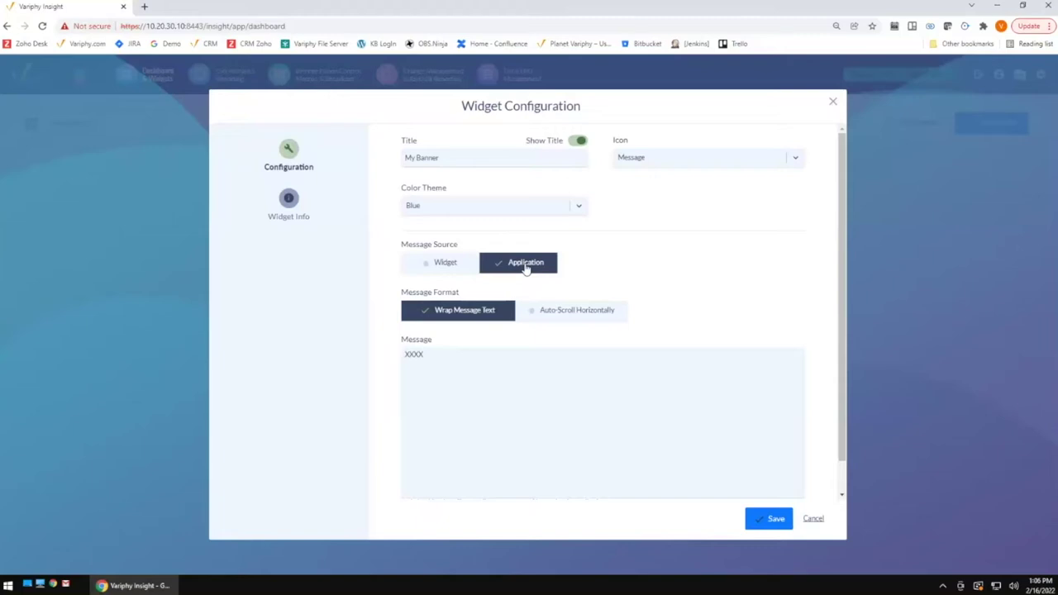
pyautogui.click(449, 266)
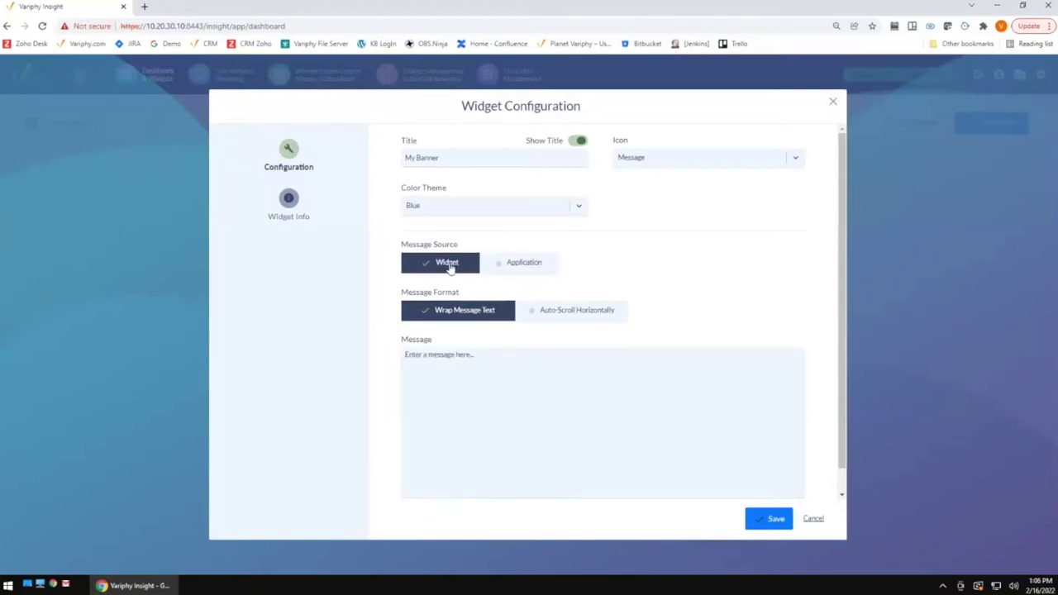
# Discard the trial widget and switch to the Victor CCX Simple dashboard
pyautogui.click(814, 519)
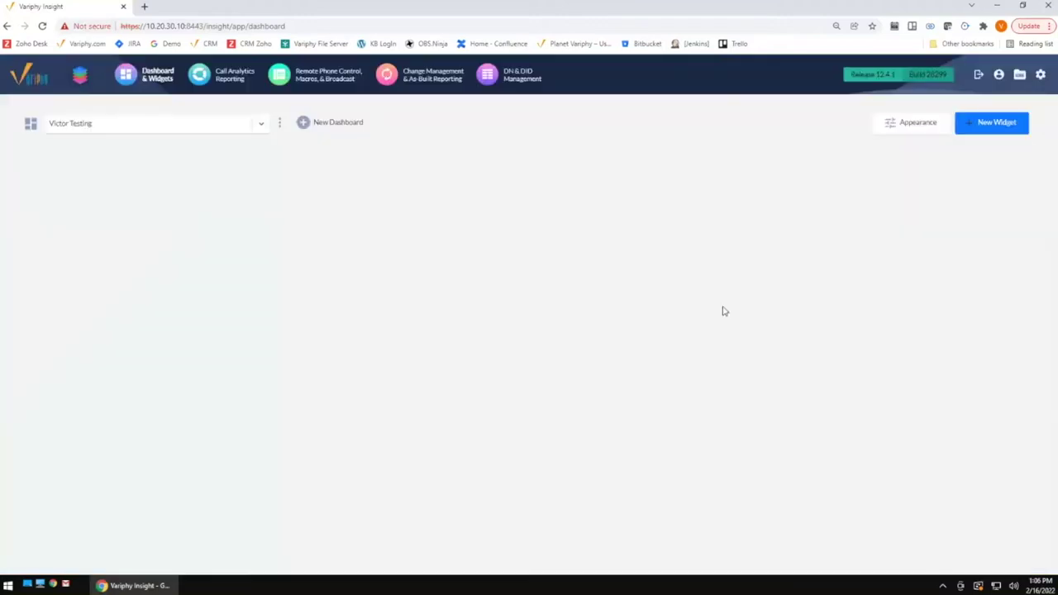
pyautogui.click(261, 124)
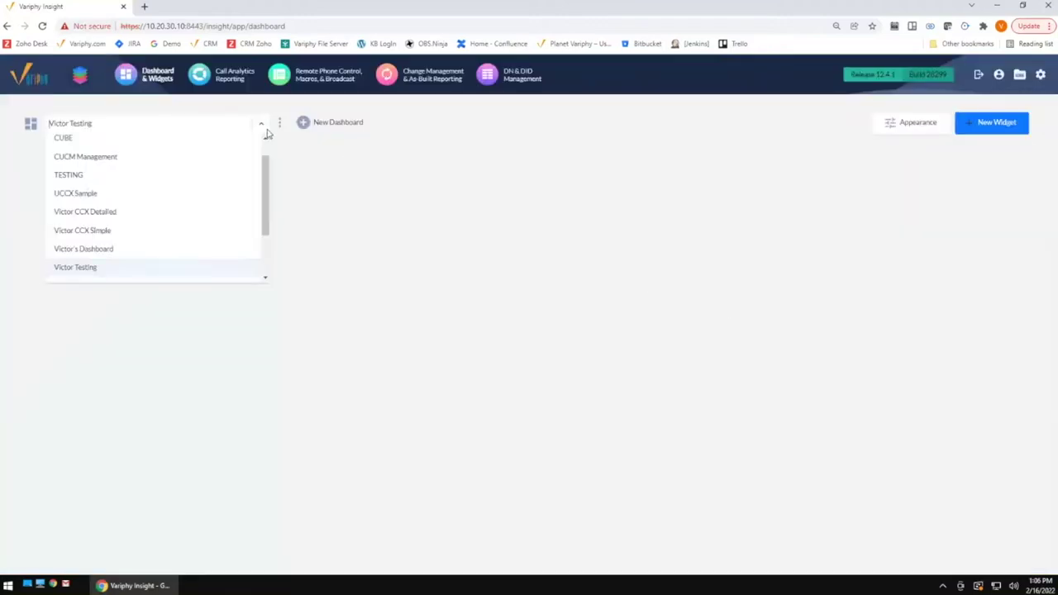
pyautogui.click(99, 234)
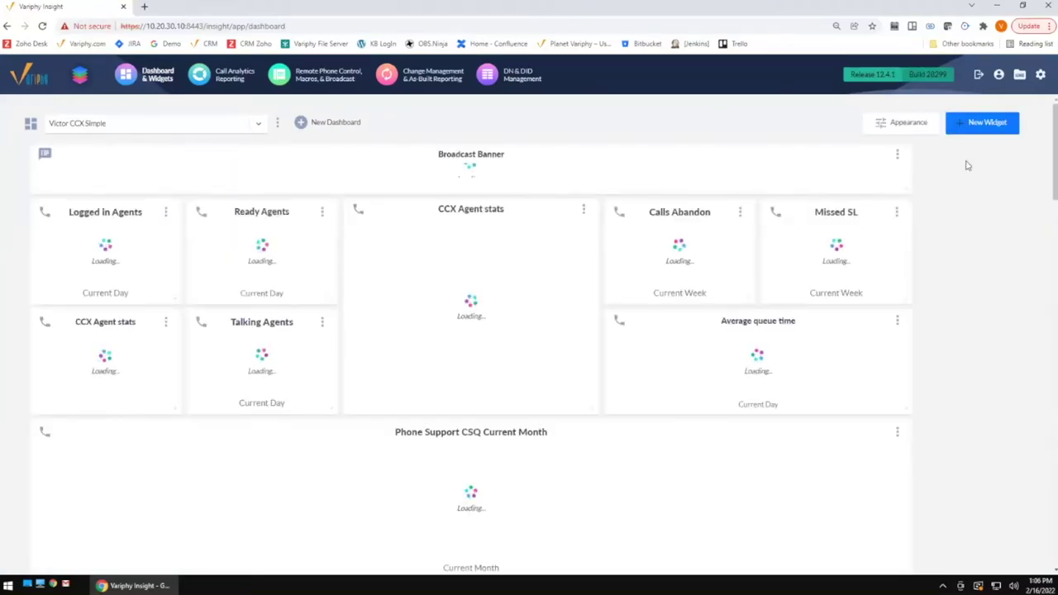
# Set the Broadcast Banner to an Application-sourced 'Hello world' message and save
pyautogui.click(897, 154)
pyautogui.click(859, 176)
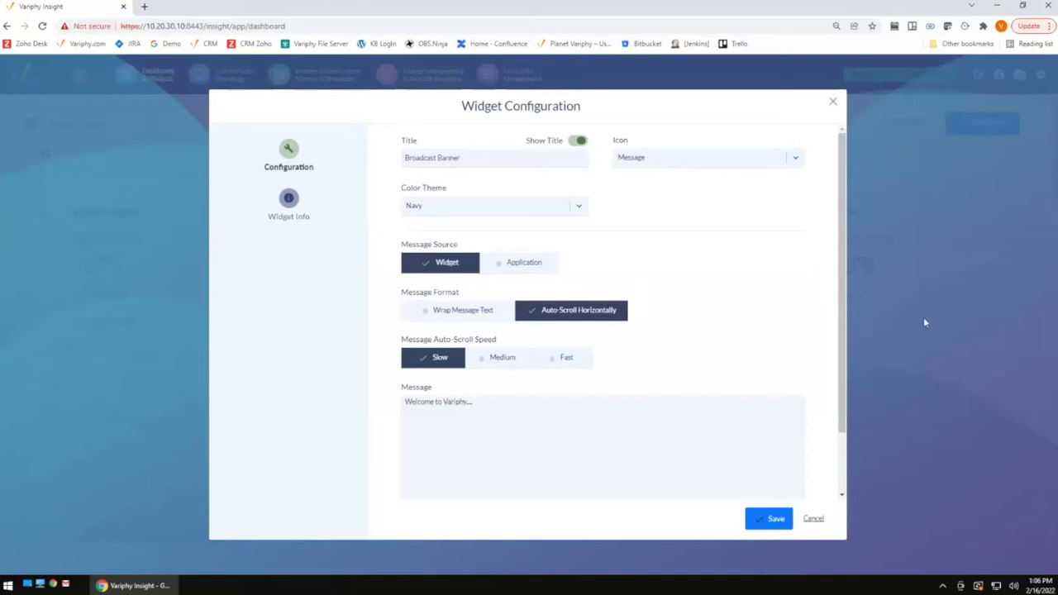
pyautogui.click(516, 265)
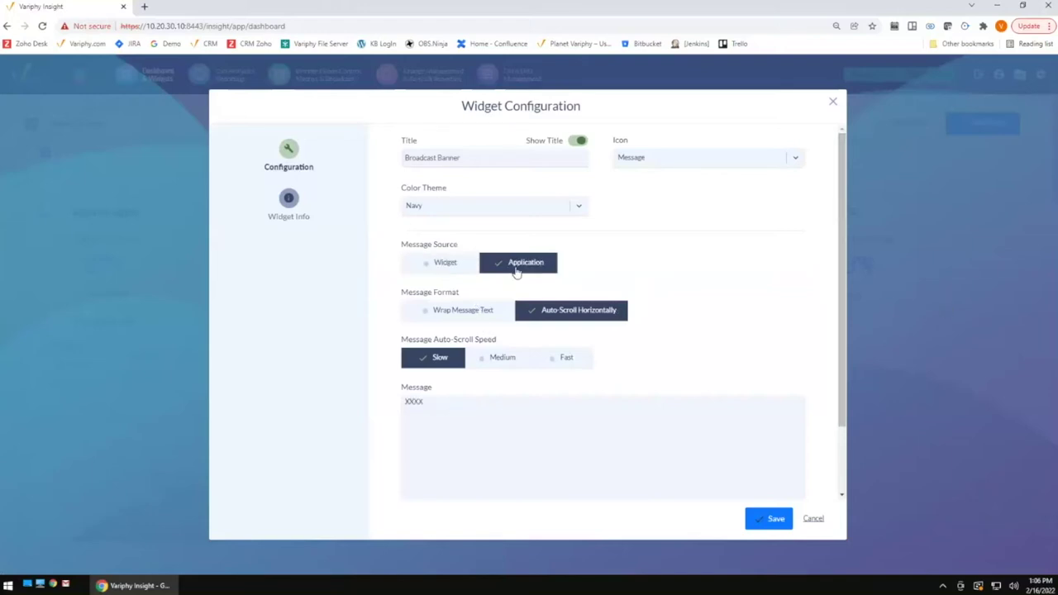
pyautogui.moveTo(445, 404); pyautogui.dragTo(397, 406)
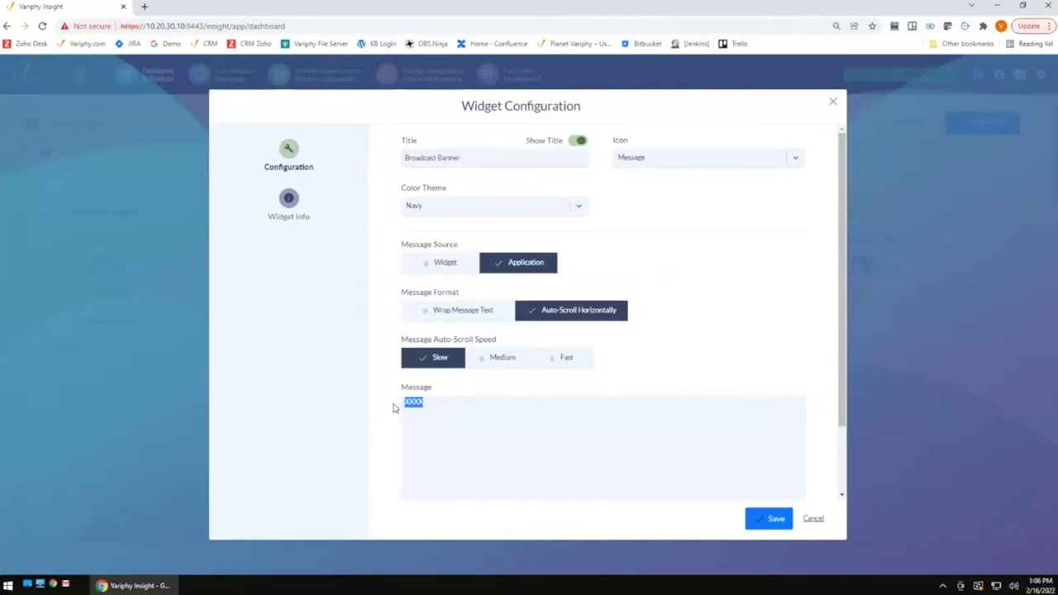
pyautogui.write('Hello world')
pyautogui.click(784, 518)
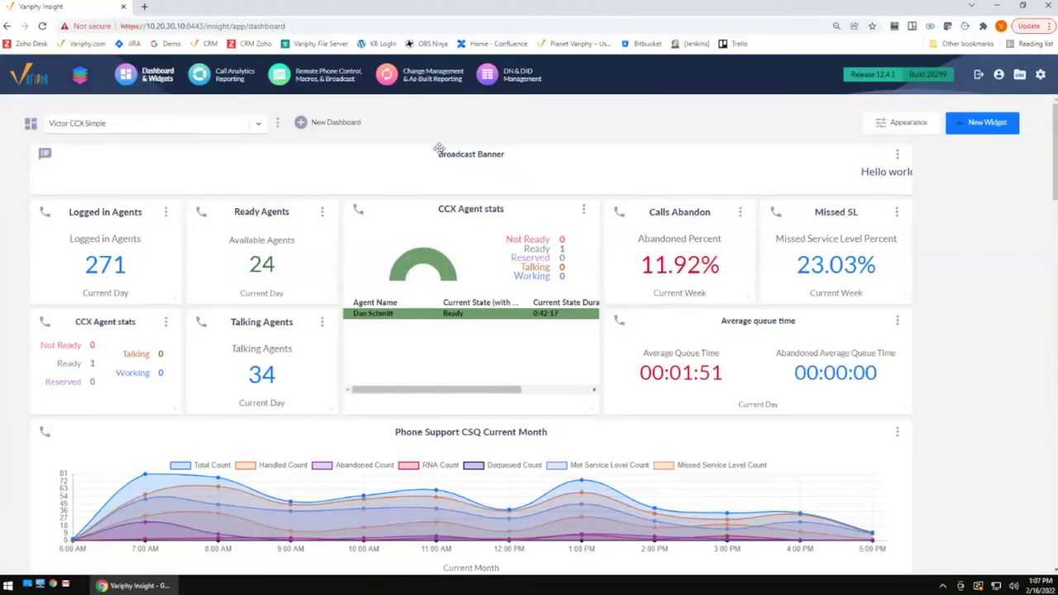
# Switch dashboards via Victor's Dashboard to the Victor Testing dashboard
pyautogui.click(257, 125)
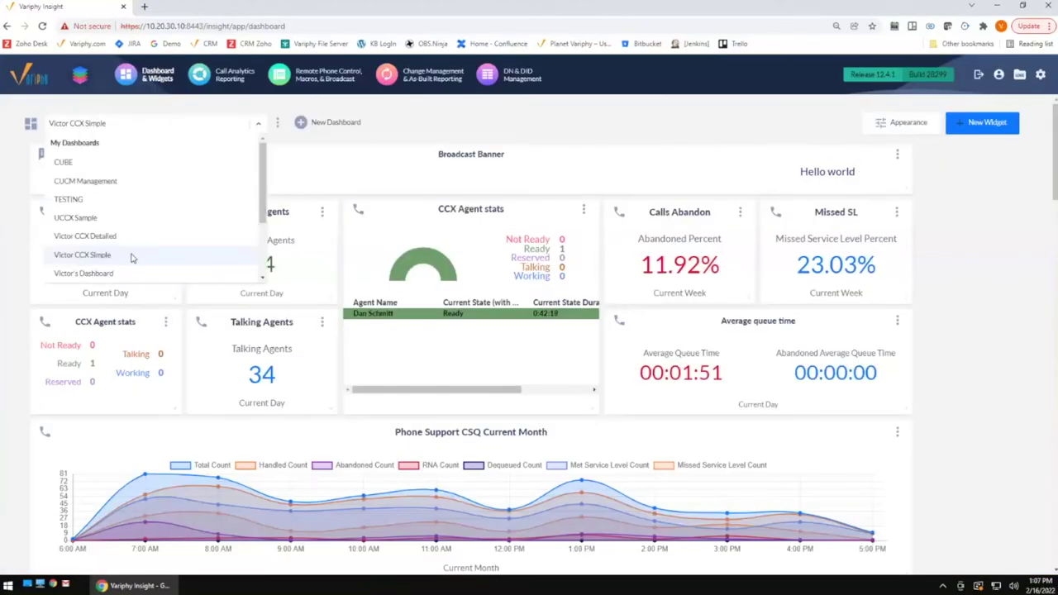
pyautogui.scroll(-2, 83, 198)
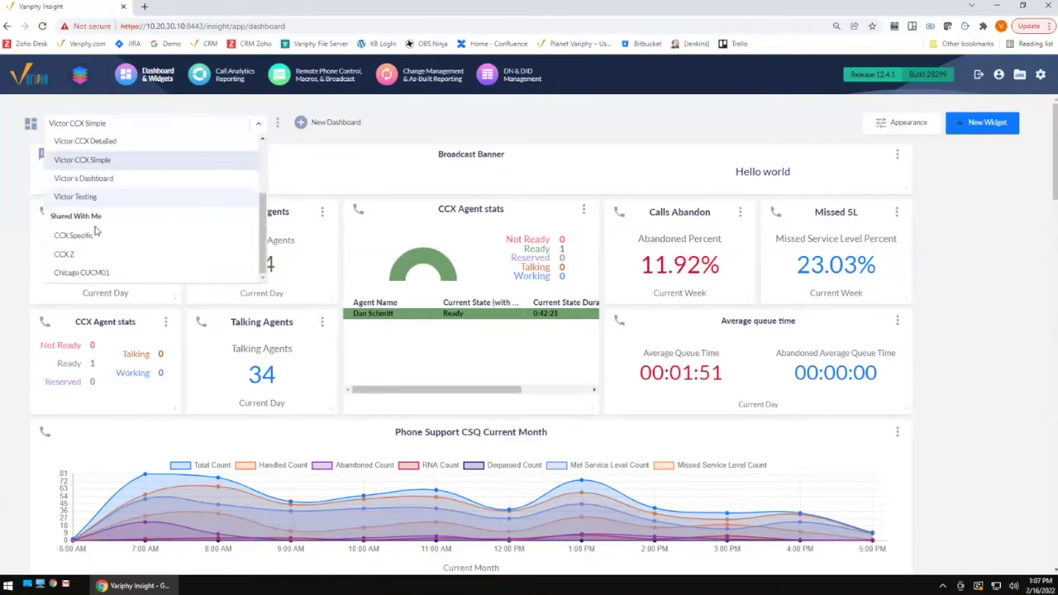
pyautogui.click(87, 180)
pyautogui.click(116, 125)
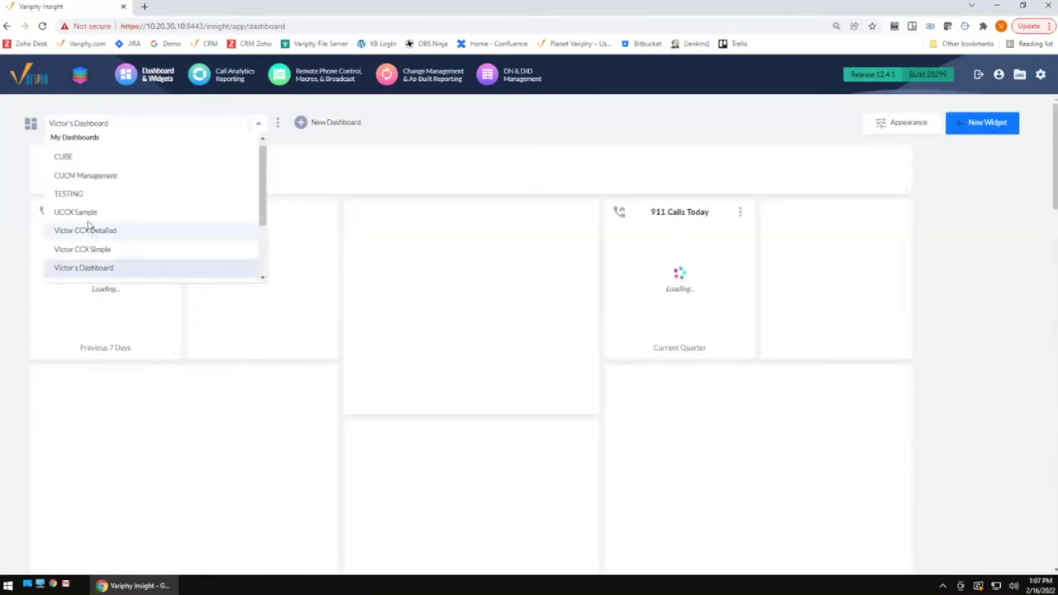
pyautogui.scroll(-3, 100, 225)
pyautogui.click(76, 196)
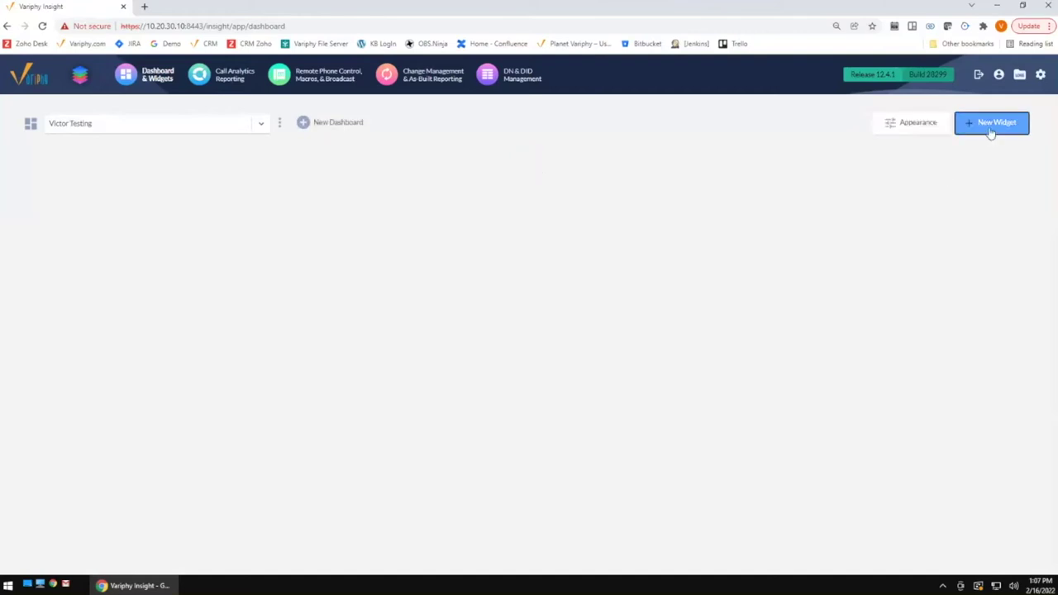
# Add an Application Announcement widget titled 'Hello world widget'
pyautogui.click(993, 124)
pyautogui.click(490, 270)
pyautogui.click(436, 290)
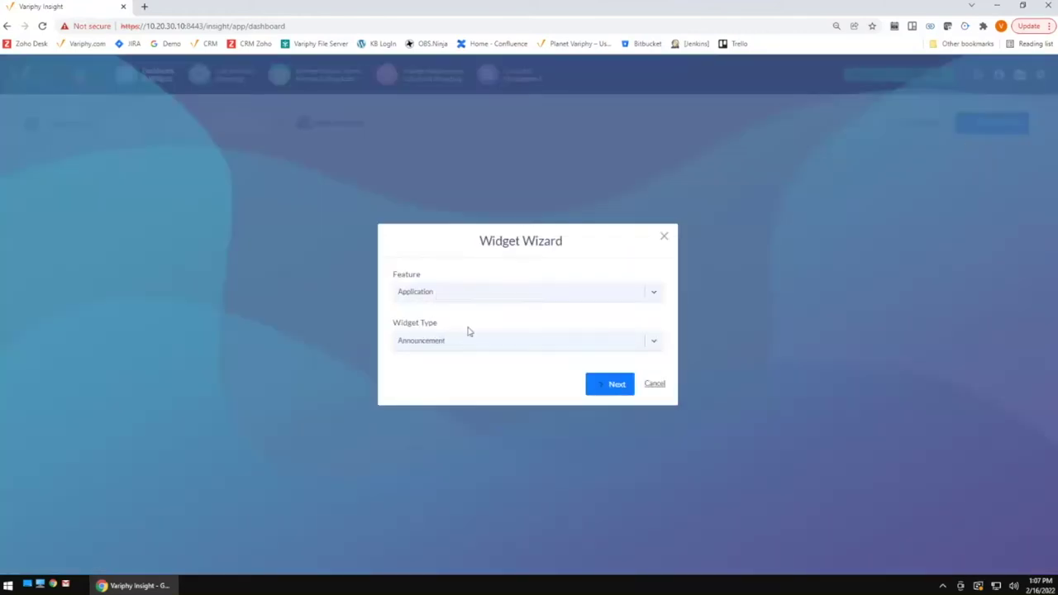
pyautogui.click(606, 385)
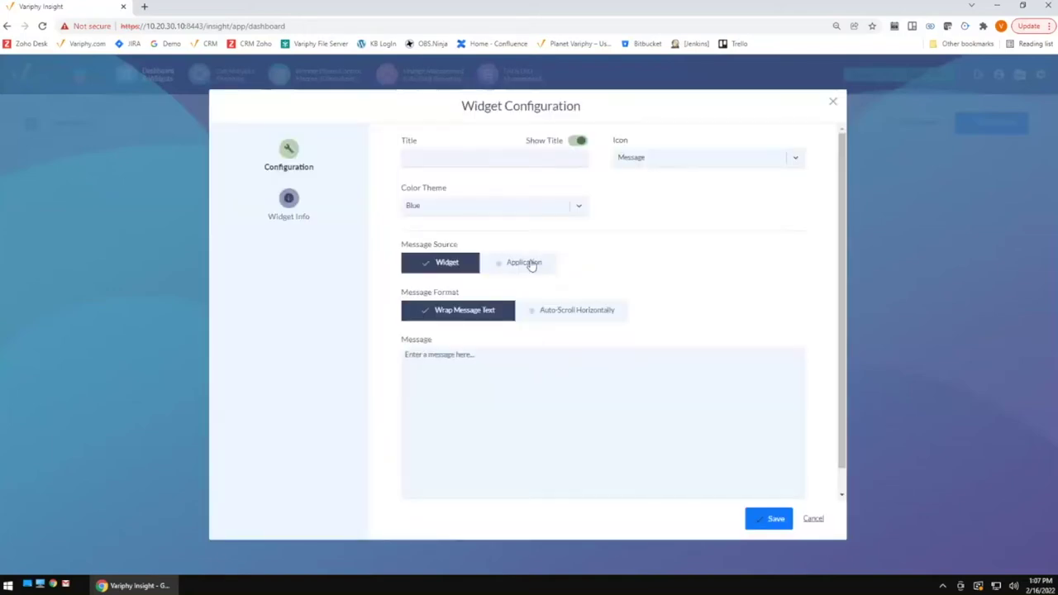
pyautogui.click(531, 263)
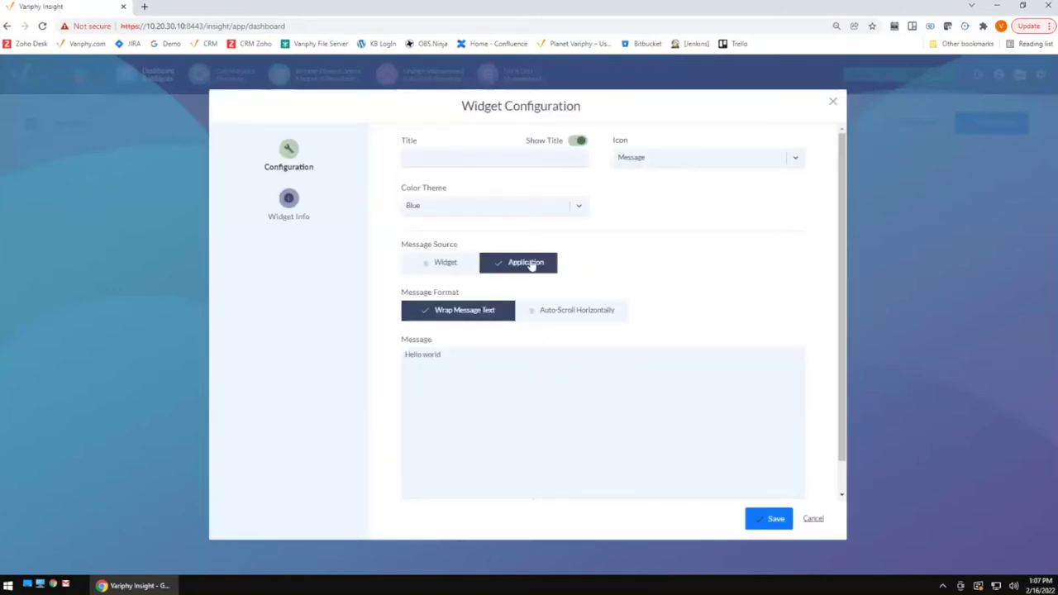
pyautogui.tripleClick(449, 354)
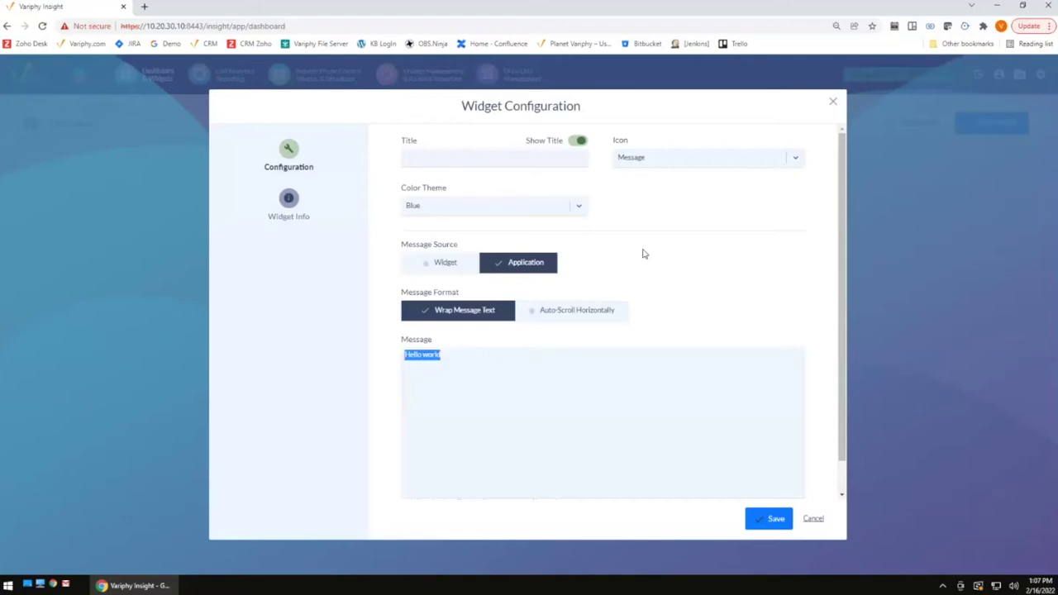
pyautogui.click(484, 159)
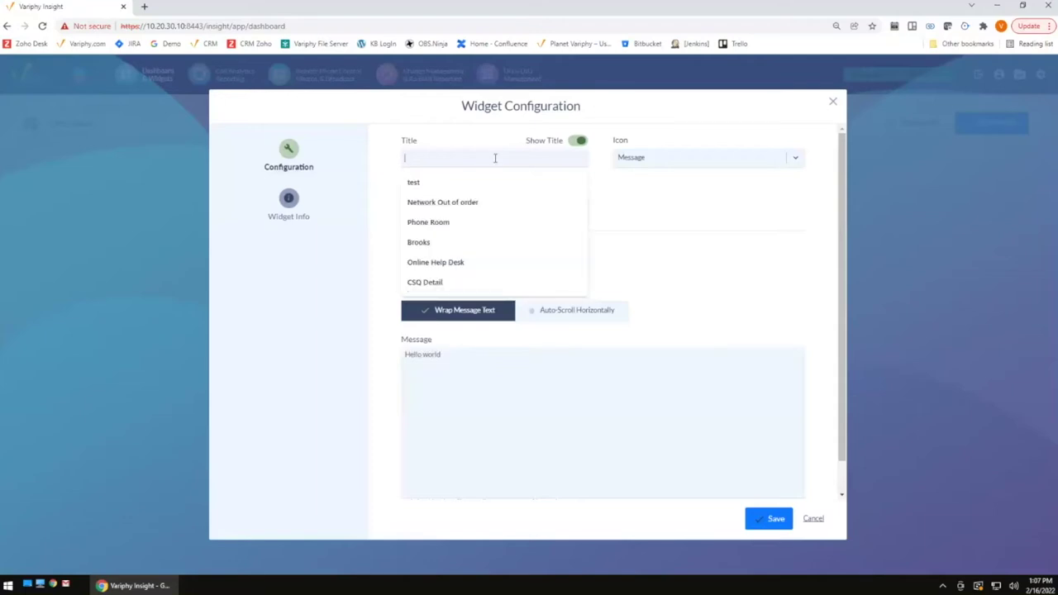
pyautogui.write('Hello world')
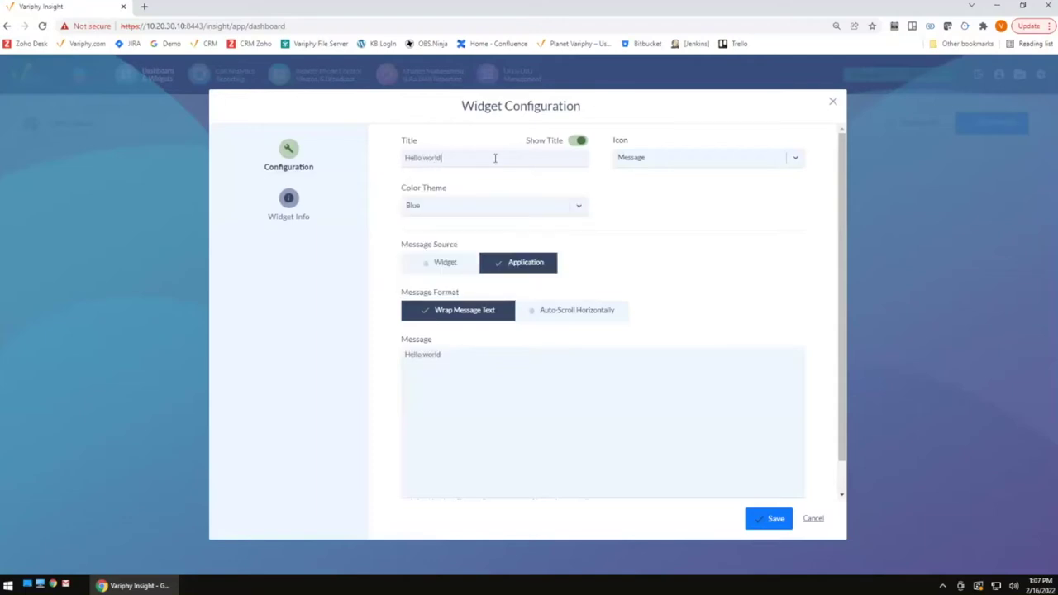
pyautogui.write(' widget')
# Save the Hello world widget and stretch it across the full dashboard width
pyautogui.click(774, 526)
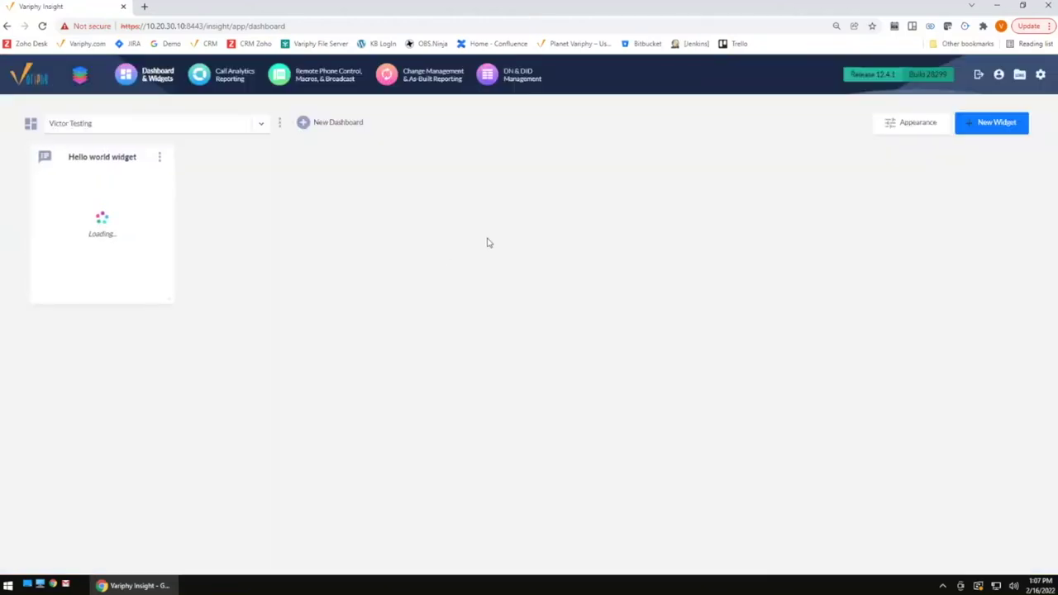
pyautogui.moveTo(168, 297); pyautogui.dragTo(973, 263)
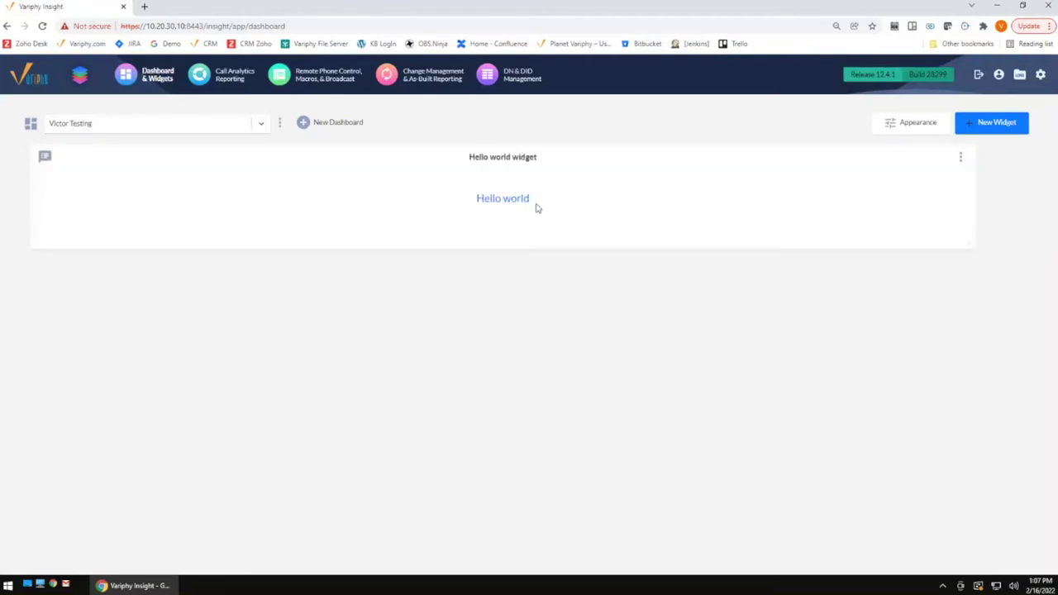
pyautogui.moveTo(538, 206); pyautogui.dragTo(476, 207)
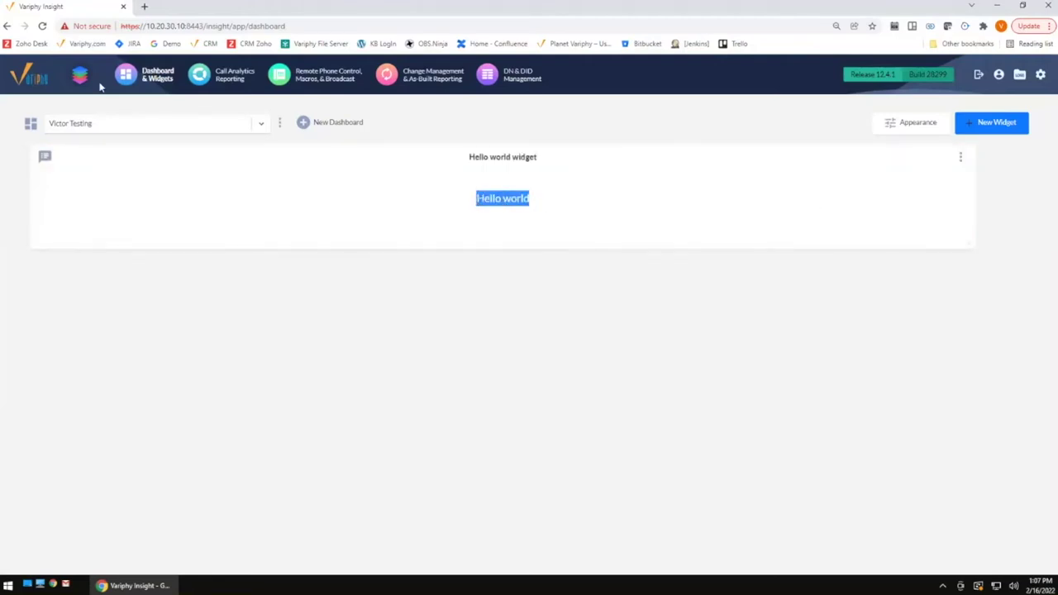
# Add a person's name to the greeting, scroll it horizontally at Slow speed, and save
pyautogui.click(960, 158)
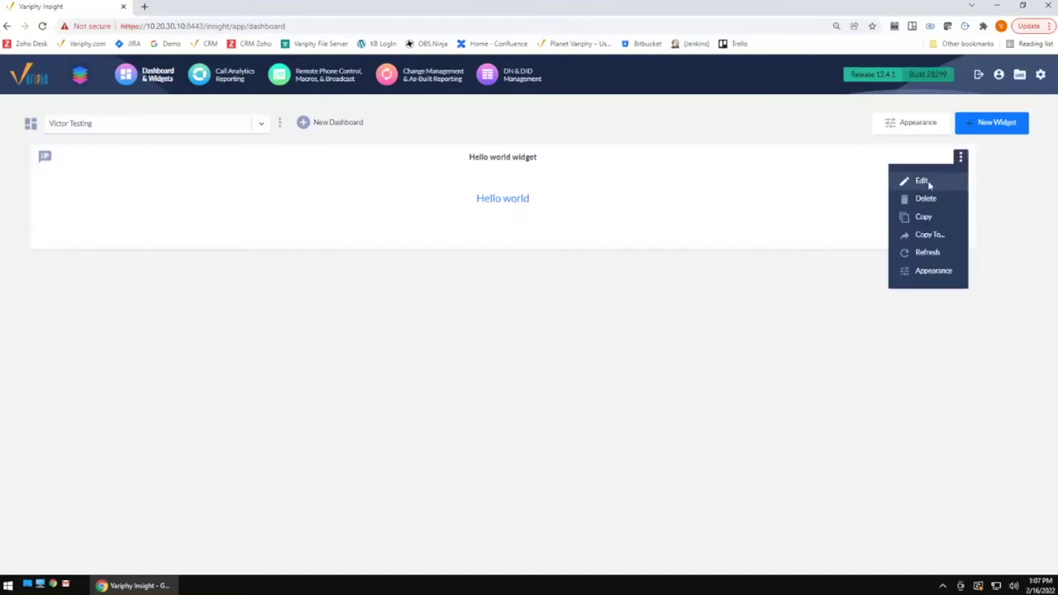
pyautogui.click(926, 183)
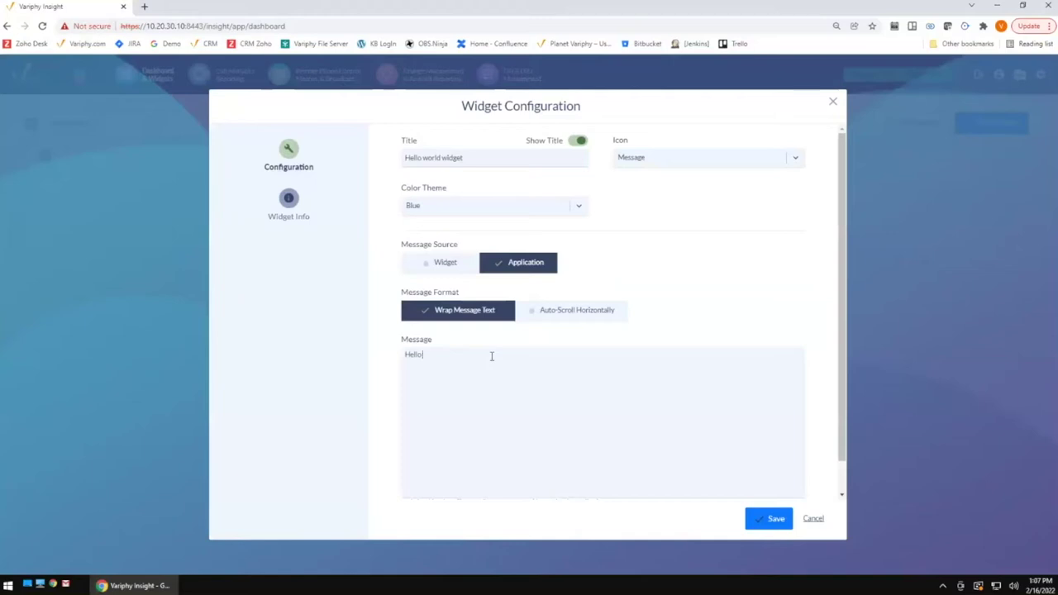
pyautogui.write('Brian')
pyautogui.click(564, 315)
pyautogui.click(442, 357)
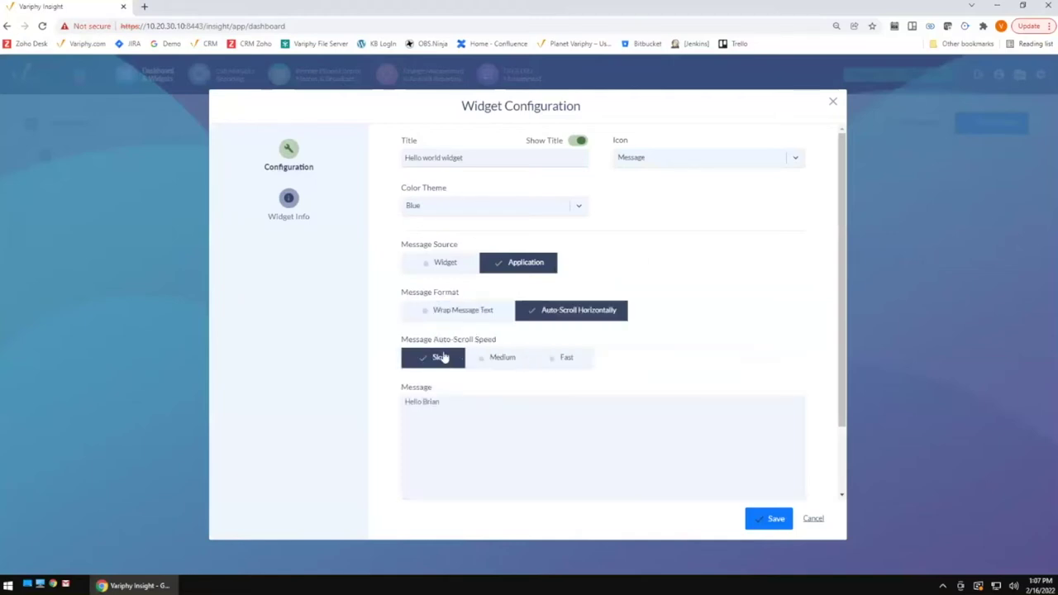
pyautogui.click(772, 520)
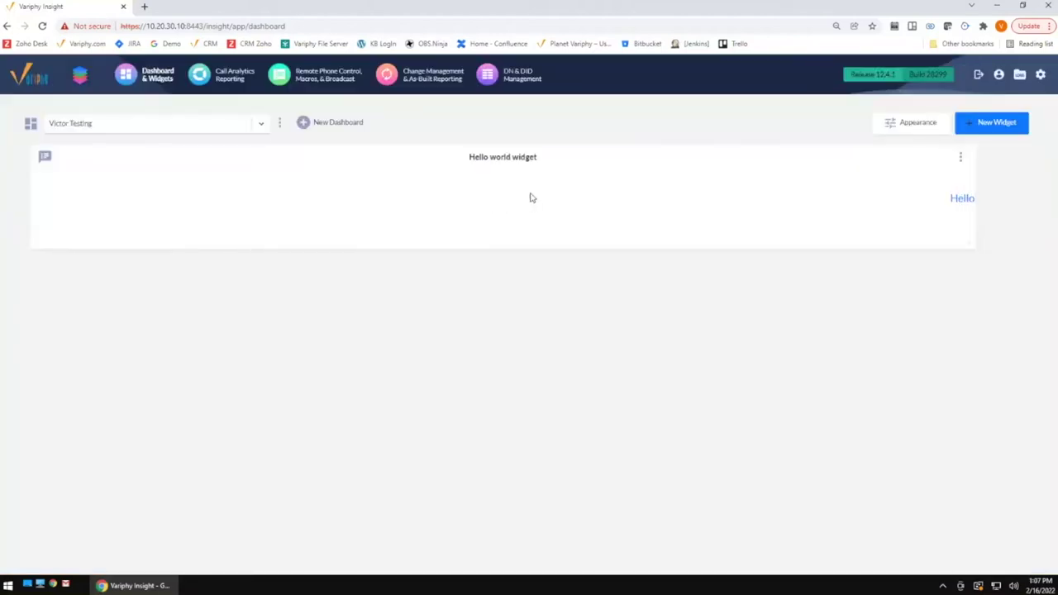
pyautogui.click(263, 123)
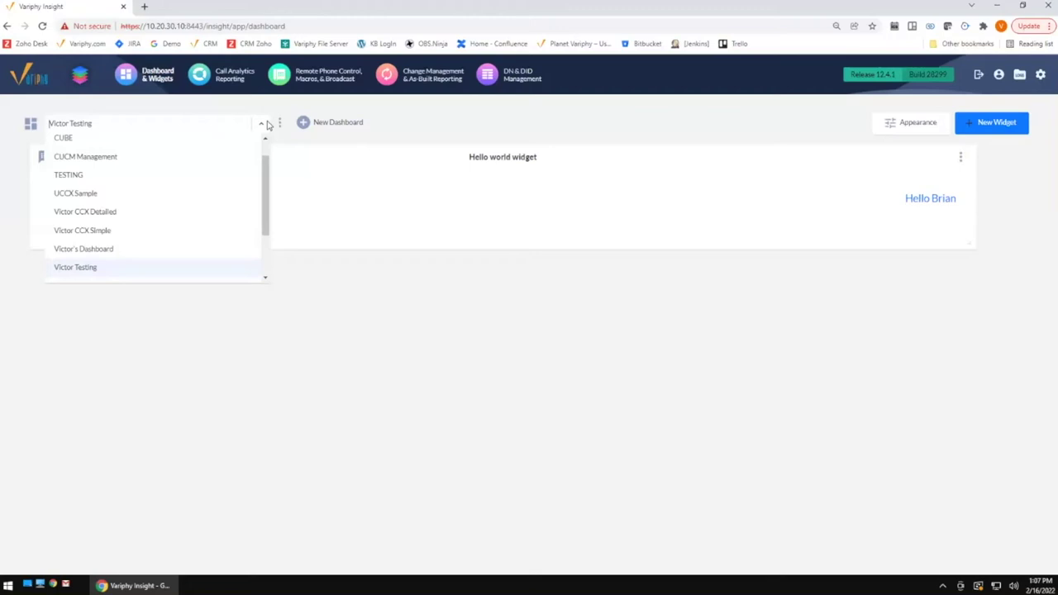
pyautogui.click(96, 232)
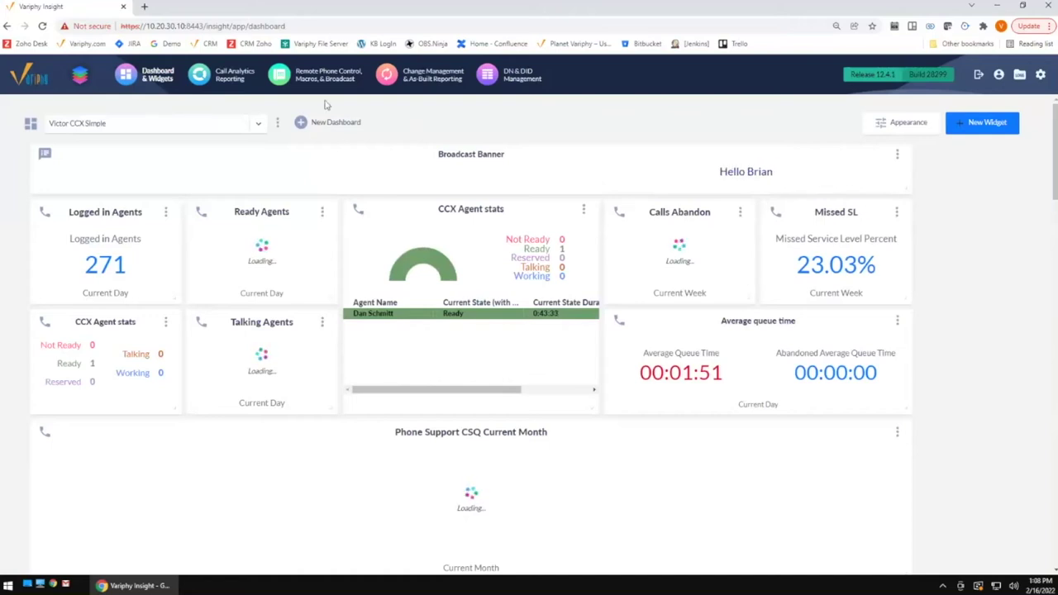
pyautogui.click(260, 124)
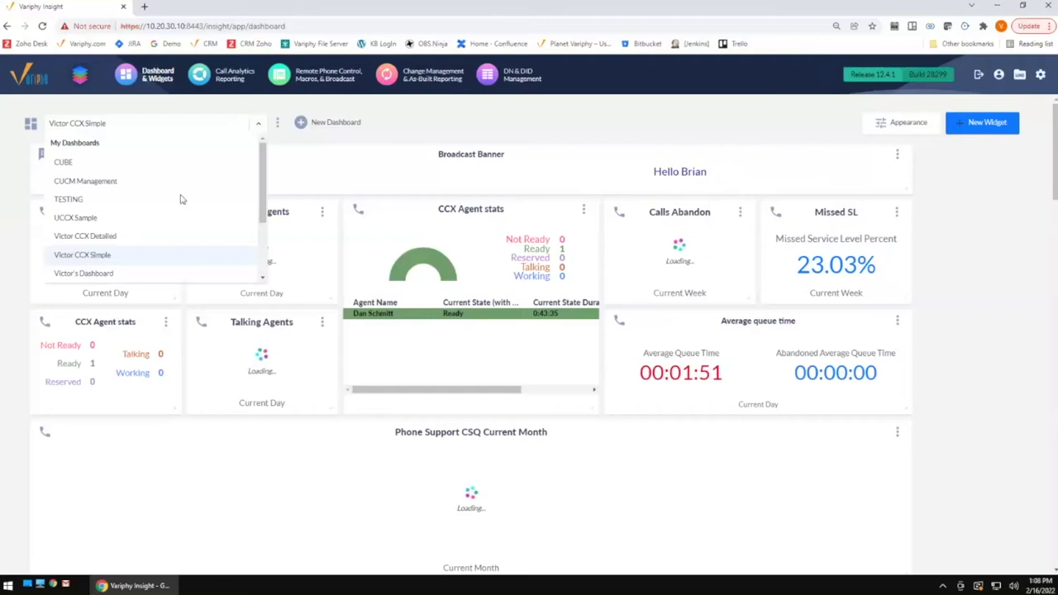
pyautogui.scroll(-3, 189, 203)
pyautogui.click(75, 197)
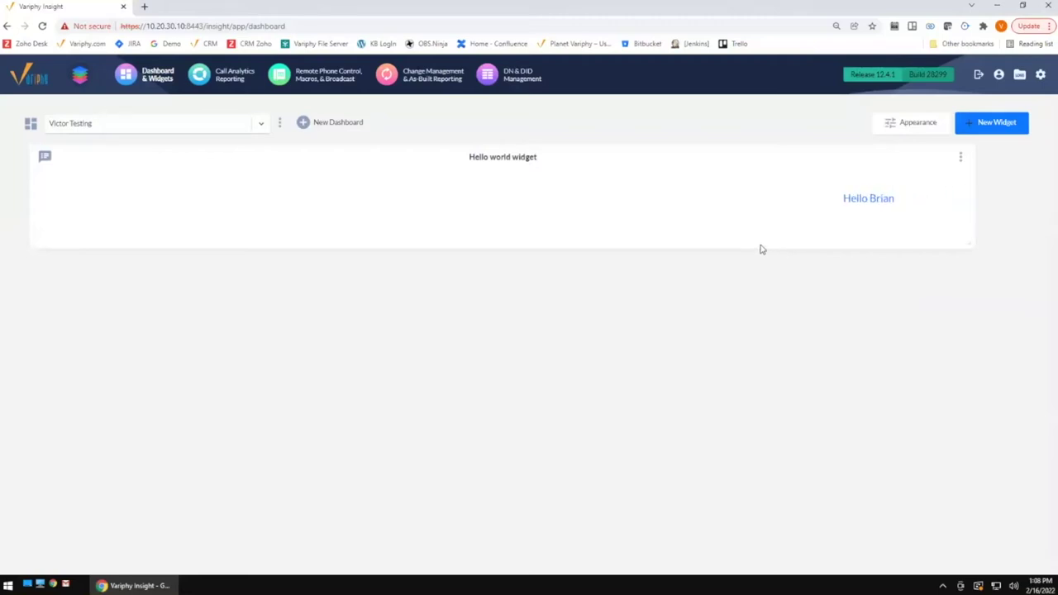
# Shorten the greeting widget, then start a UCCX Agent Statistic Details widget on Variphy UCCX
pyautogui.moveTo(971, 246); pyautogui.dragTo(966, 209)
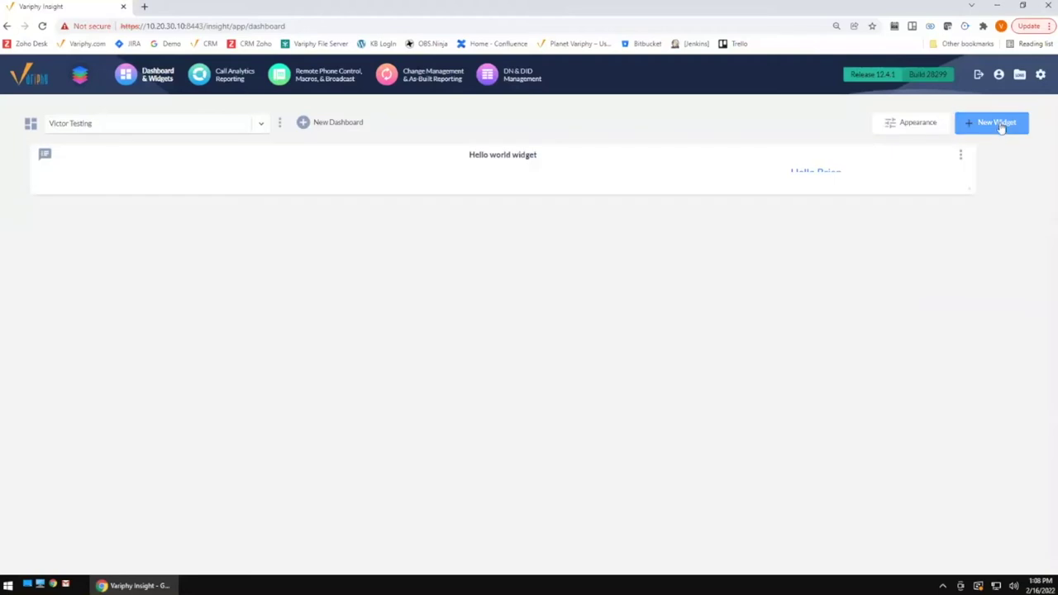
pyautogui.click(995, 123)
pyautogui.click(521, 273)
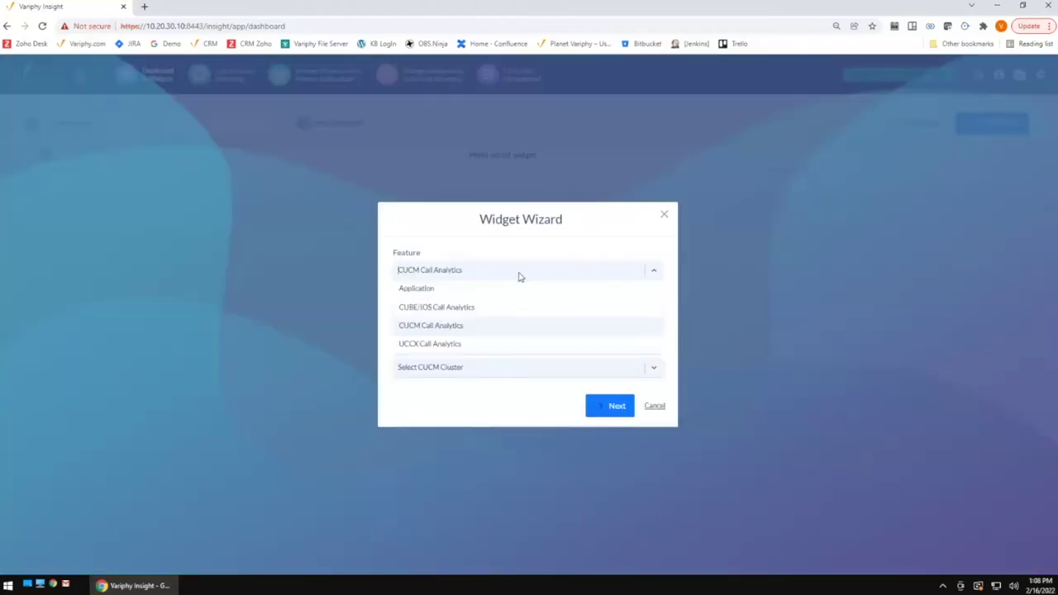
pyautogui.click(442, 344)
pyautogui.click(517, 324)
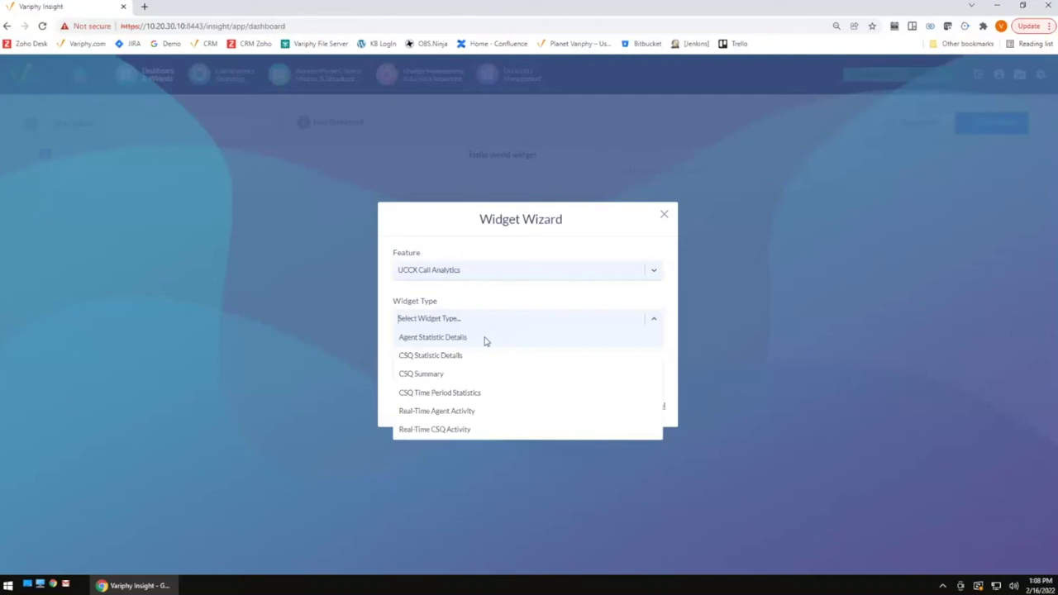
pyautogui.click(440, 339)
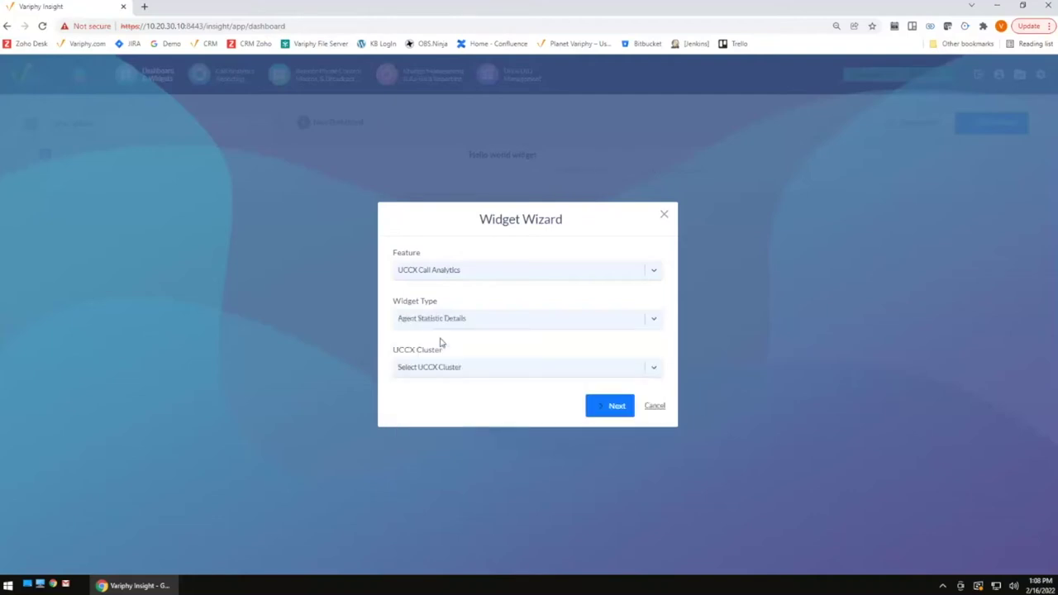
pyautogui.click(488, 370)
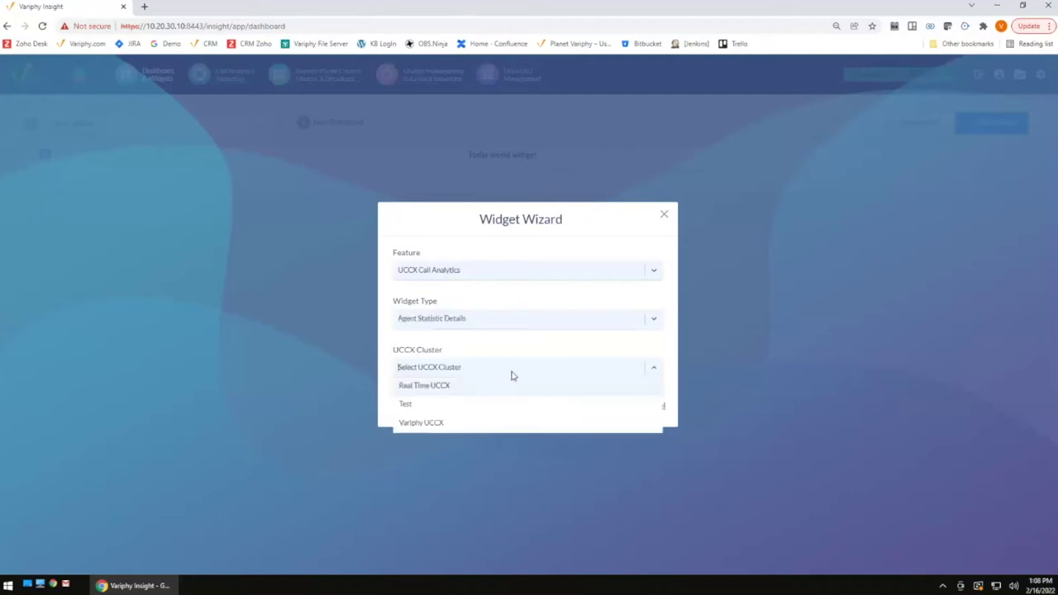
pyautogui.click(422, 424)
pyautogui.click(612, 405)
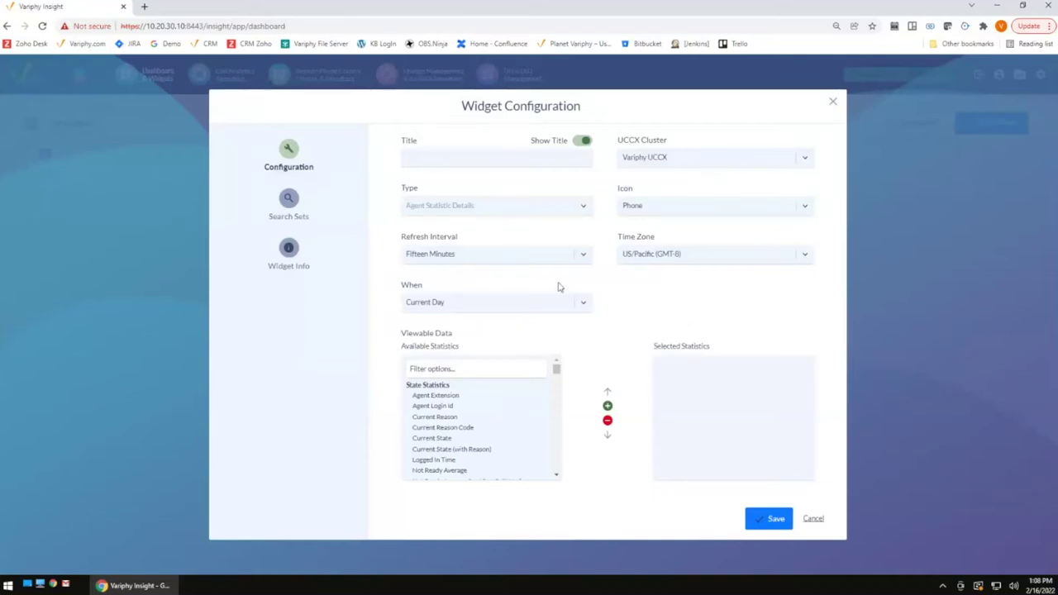
pyautogui.click(468, 304)
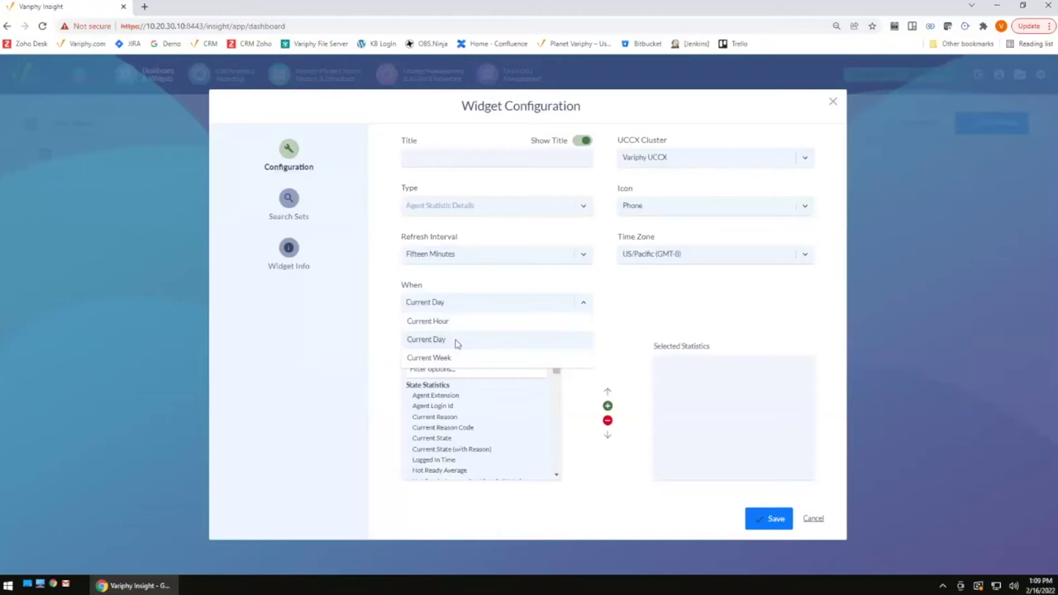
pyautogui.click(460, 340)
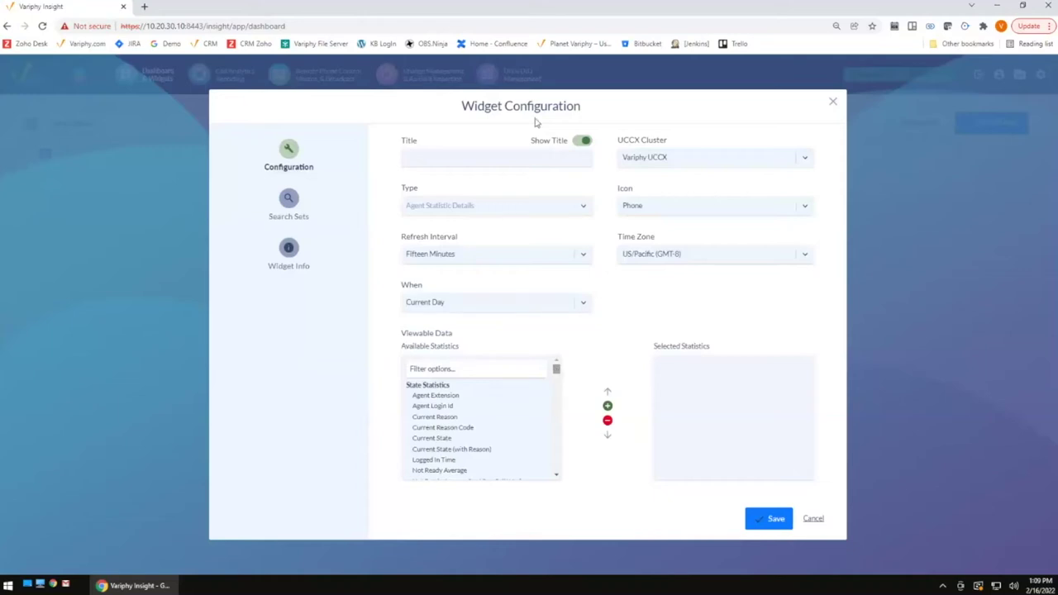
# Title the widget 'Agent Detail' and set its time range to Current Week
pyautogui.click(491, 154)
pyautogui.write('Agent Detail')
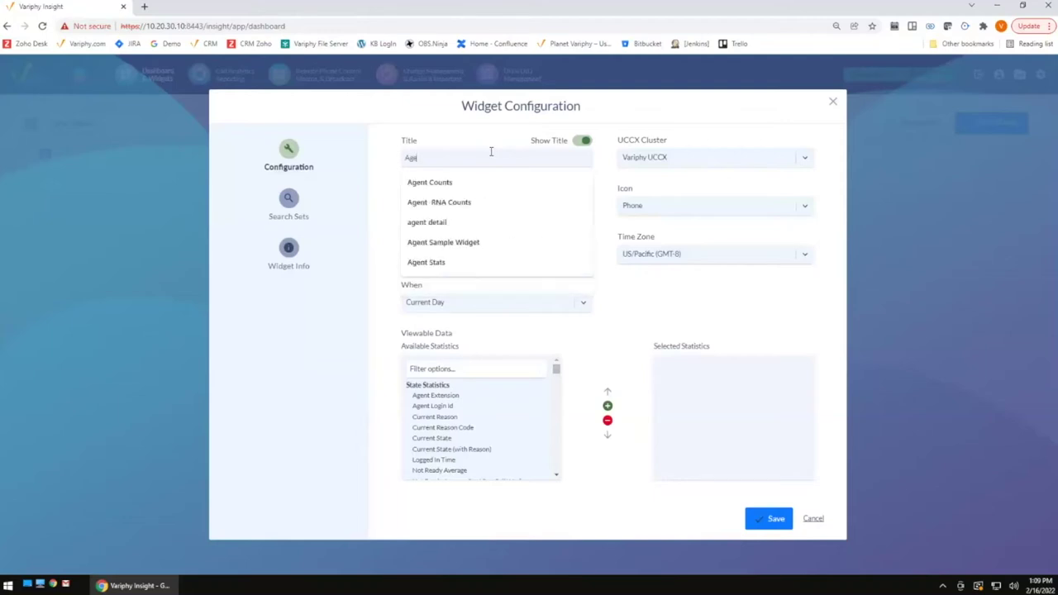
pyautogui.click(645, 324)
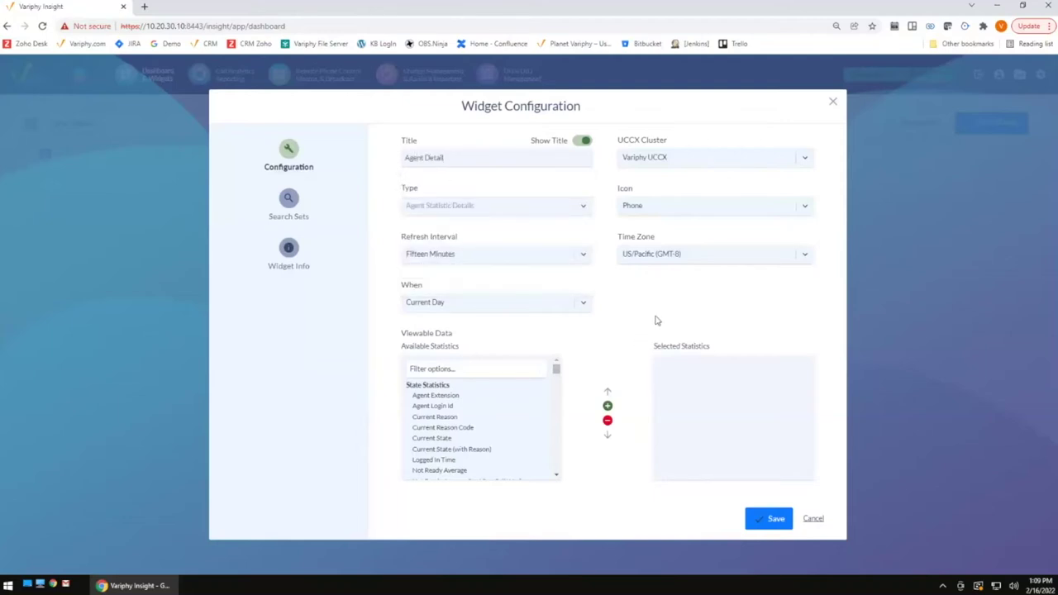
pyautogui.click(467, 308)
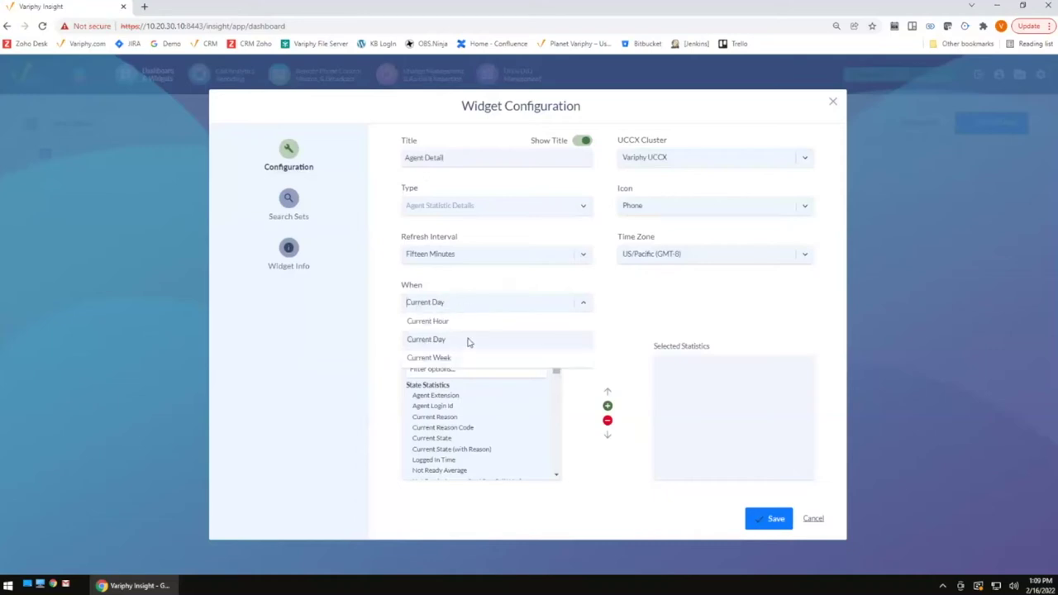
pyautogui.click(521, 358)
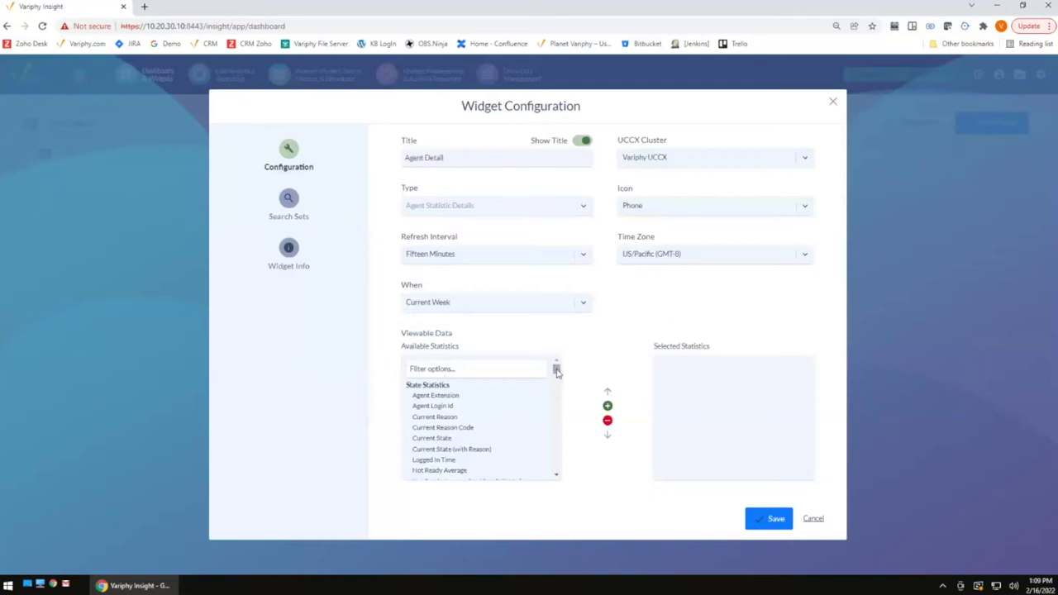
pyautogui.moveTo(558, 372); pyautogui.dragTo(558, 374)
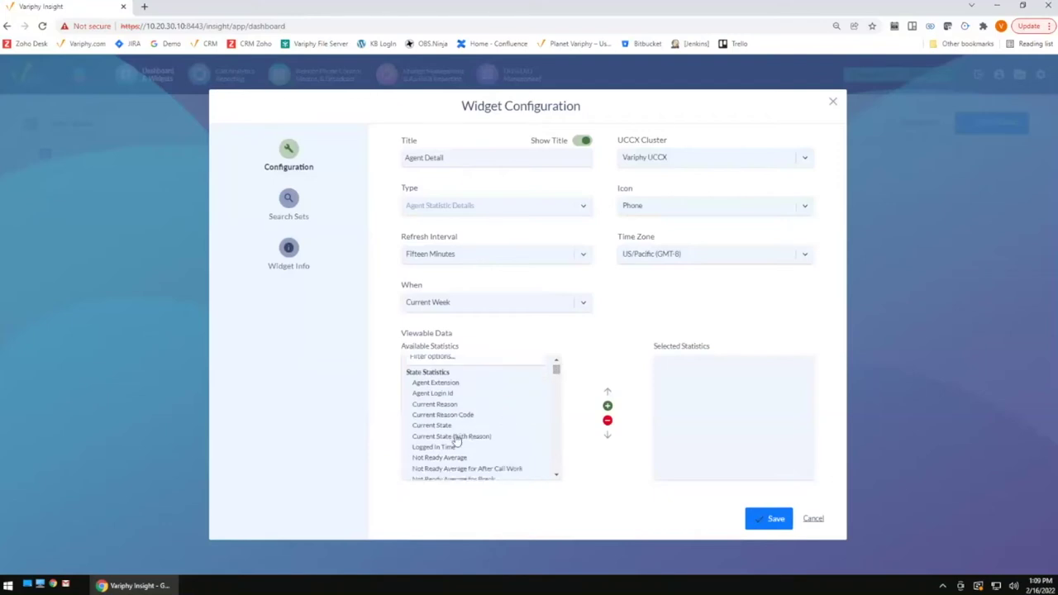
# Add Current State (with Reason) to the selected statistics, then remove it again
pyautogui.click(454, 438)
pyautogui.click(608, 406)
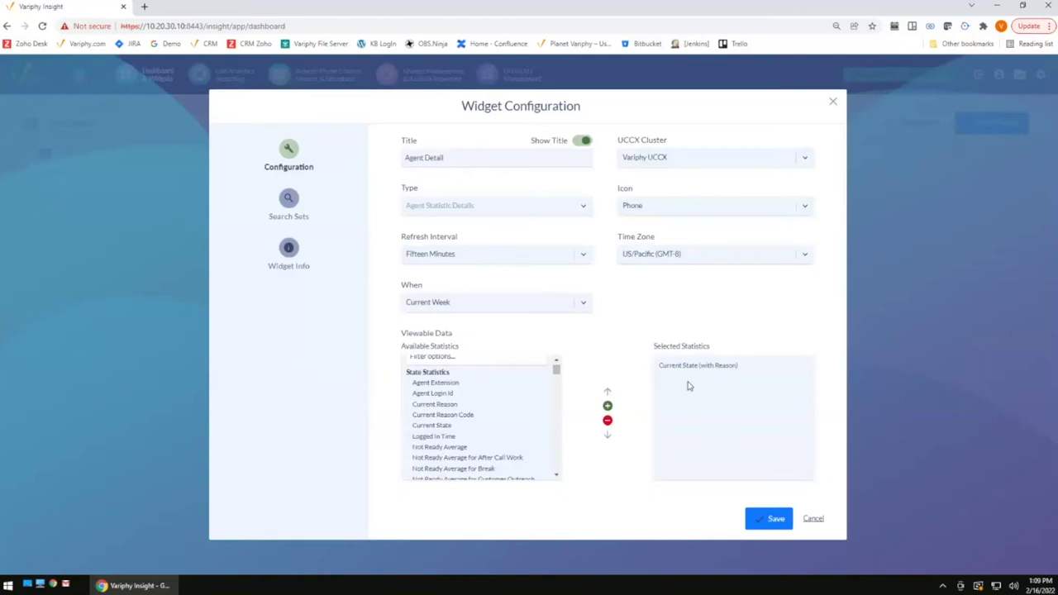
pyautogui.moveTo(400, 237); pyautogui.dragTo(463, 237)
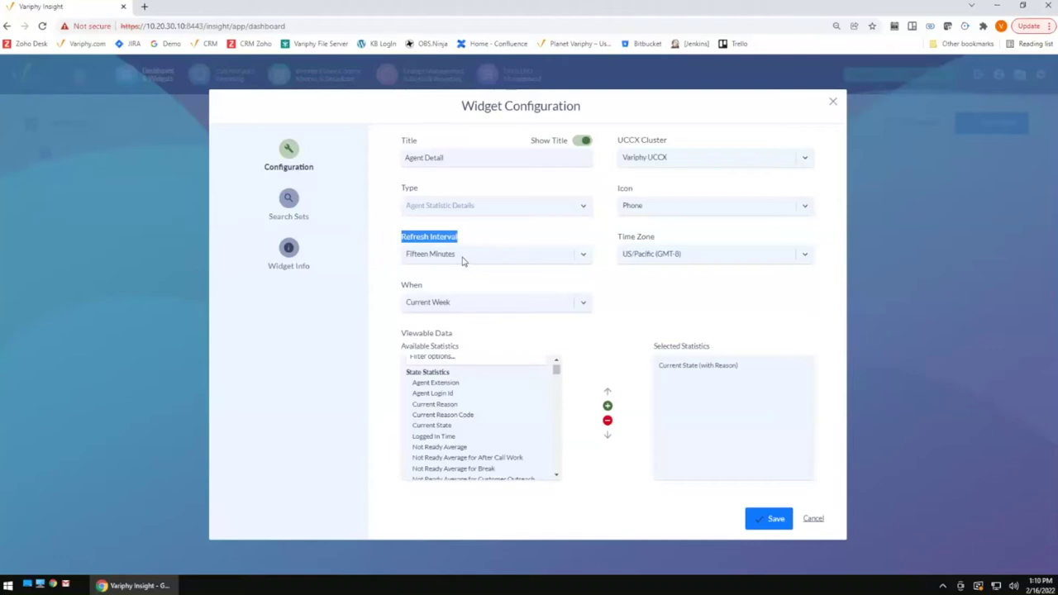
pyautogui.click(693, 369)
pyautogui.click(608, 420)
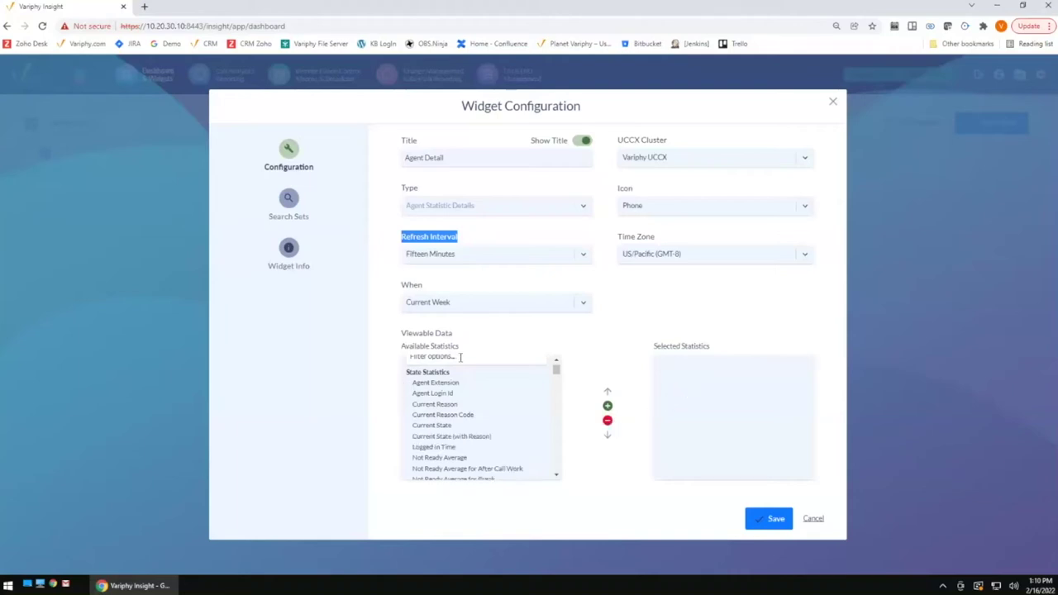
# Filter the available statistics by 'Inbound' and add Inbound Count
pyautogui.scroll(1, 558, 370)
pyautogui.click(483, 370)
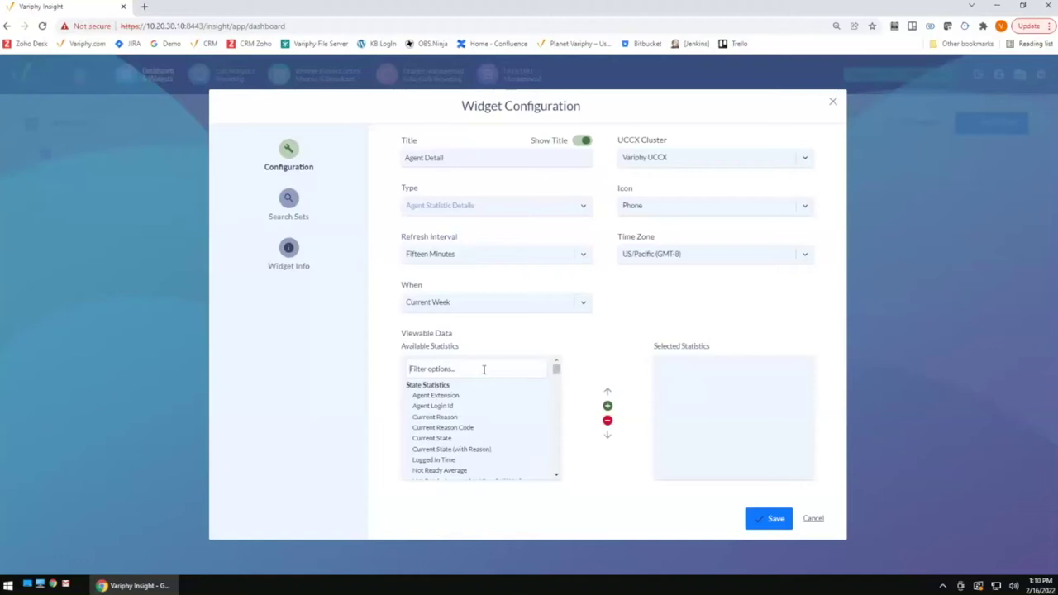
pyautogui.write('call')
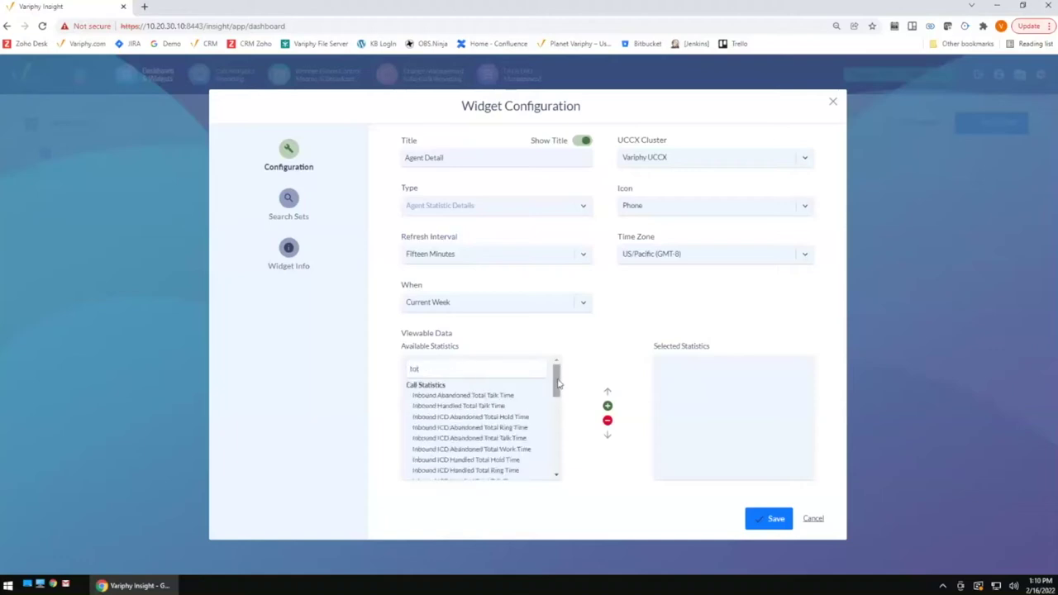
pyautogui.moveTo(557, 377); pyautogui.dragTo(541, 353)
pyautogui.hotkey('ctrl', 'a')
pyautogui.write('Inbound')
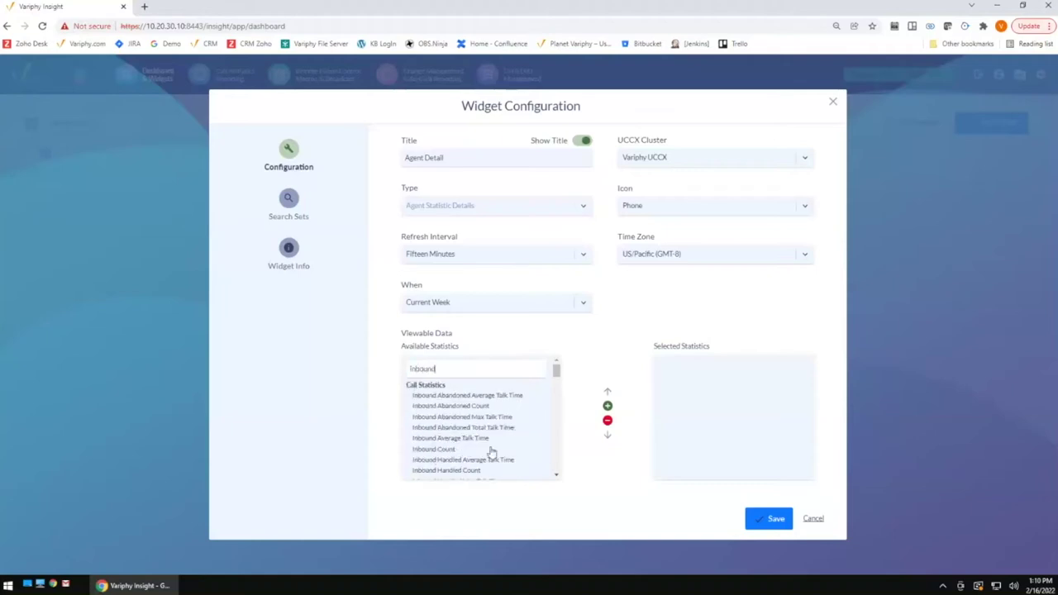
pyautogui.click(491, 449)
pyautogui.click(607, 406)
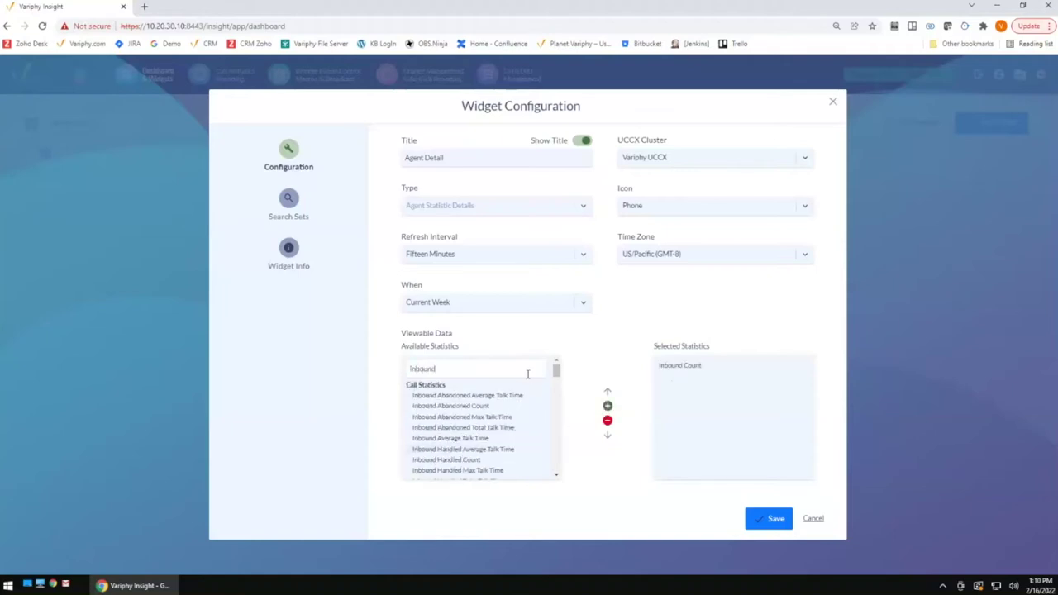
# Clear the filter and add Not Ready Average and Not Ready Count
pyautogui.click(525, 370)
pyautogui.hotkey('ctrl', 'a')
pyautogui.press('BackSpace')
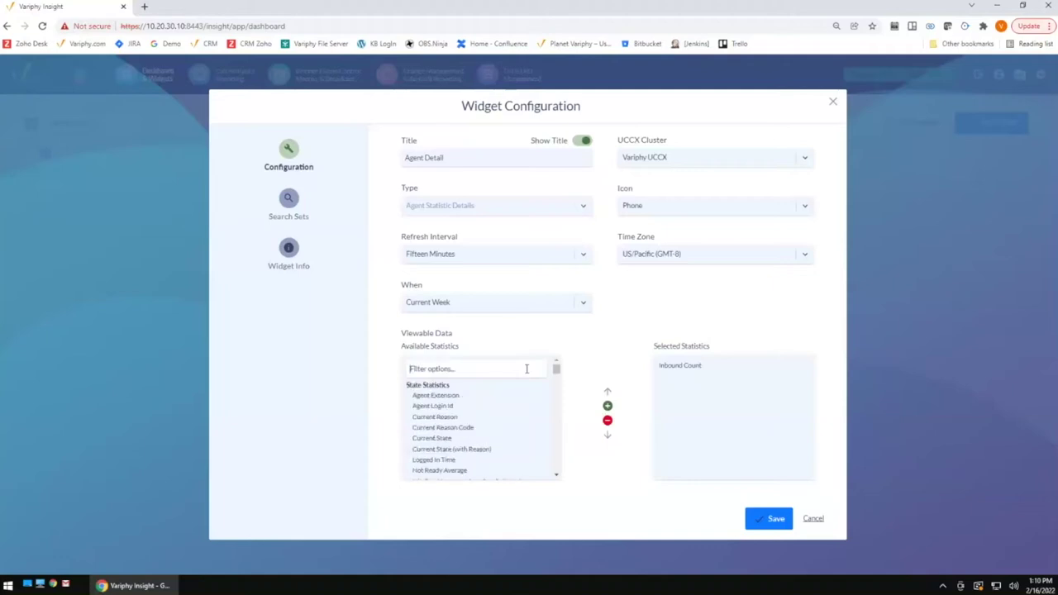
pyautogui.scroll(-2, 524, 405)
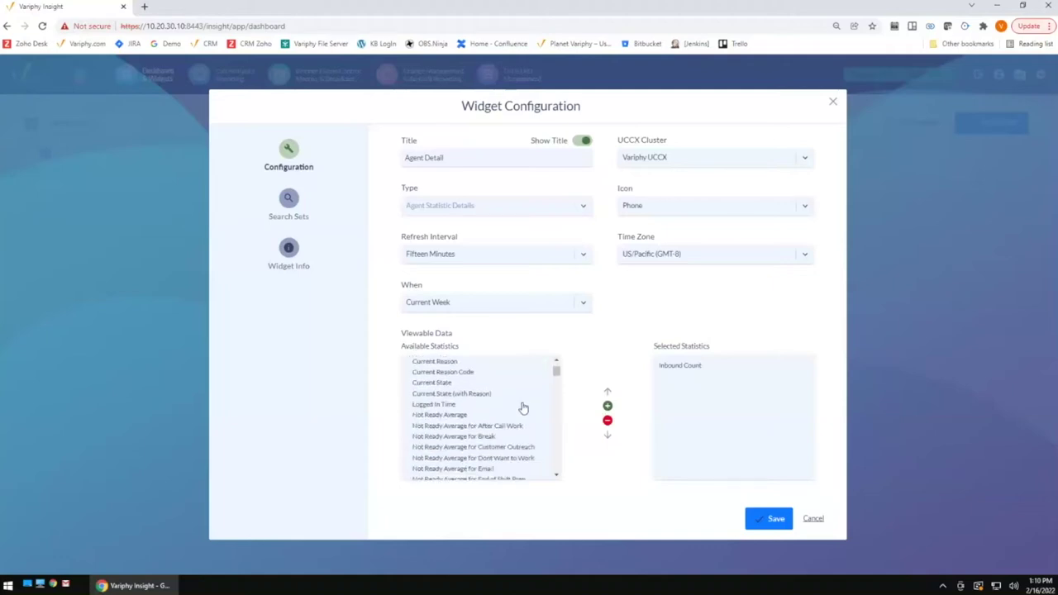
pyautogui.click(460, 415)
pyautogui.click(609, 407)
pyautogui.moveTo(555, 372); pyautogui.dragTo(556, 377)
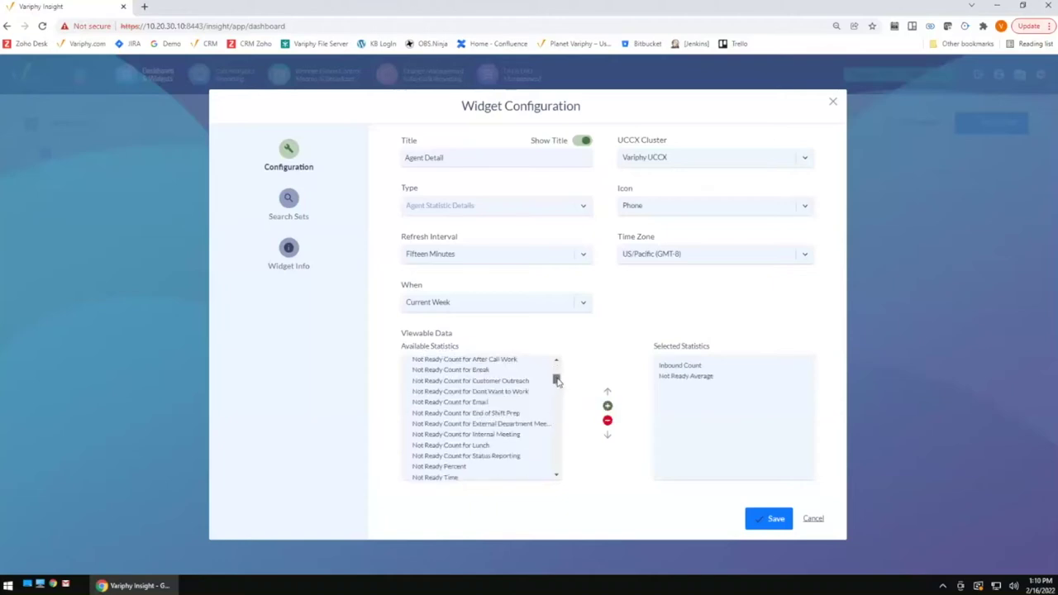
pyautogui.click(460, 386)
pyautogui.click(608, 406)
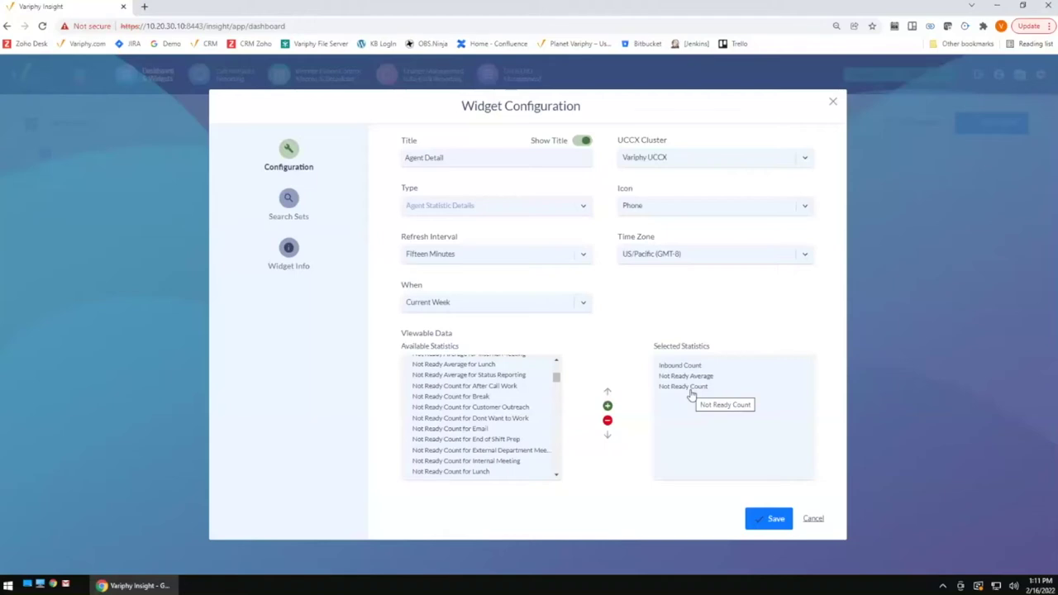
# Add Inbound Handled Count and switch to the widget's Search Sets settings
pyautogui.moveTo(556, 374); pyautogui.dragTo(559, 394)
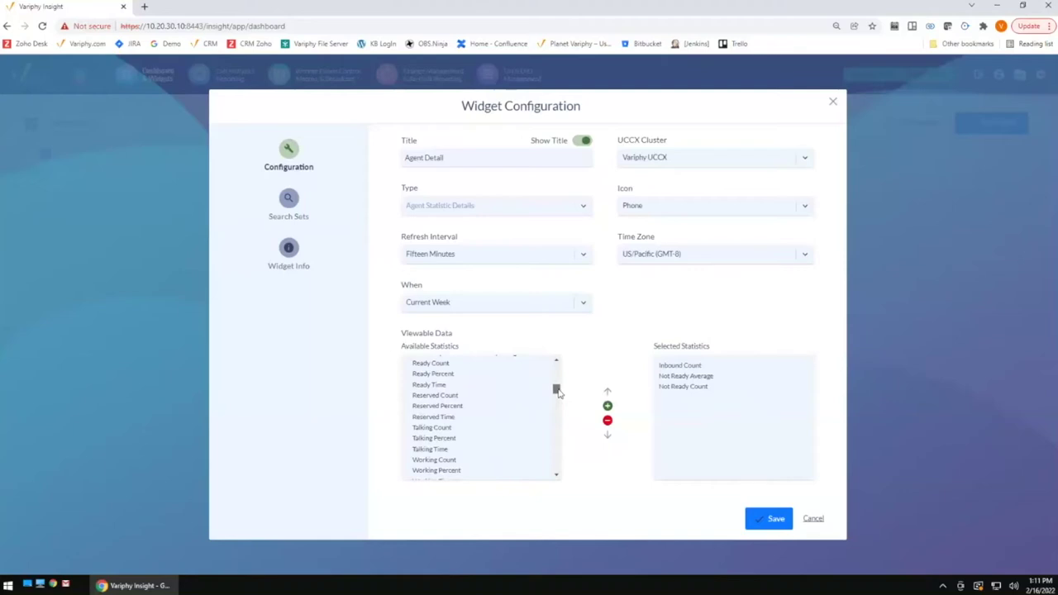
pyautogui.moveTo(559, 394); pyautogui.dragTo(560, 403)
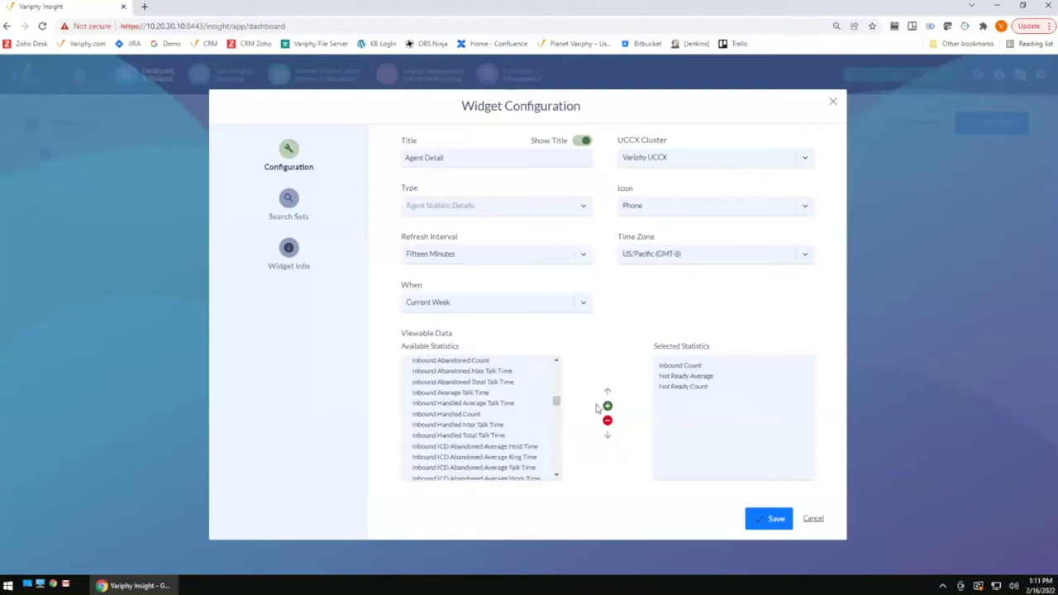
pyautogui.click(607, 406)
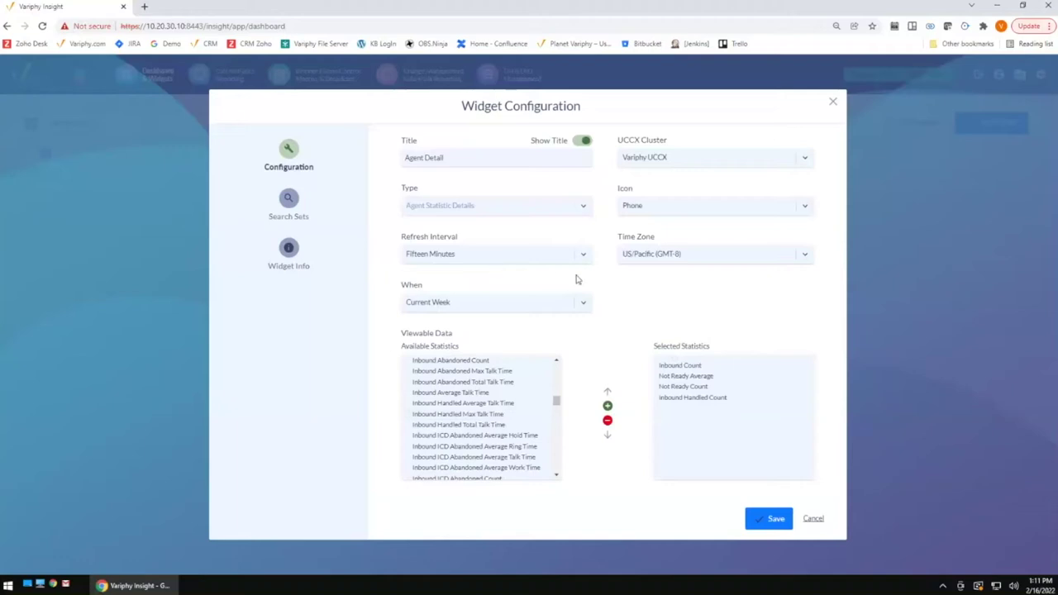
pyautogui.click(288, 203)
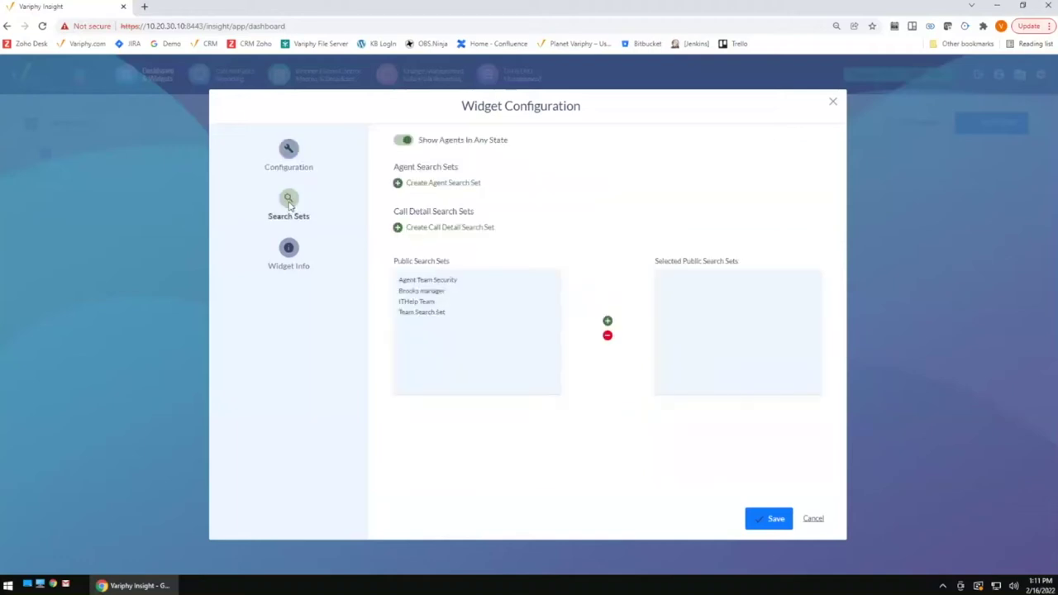
# Try limiting shown agents to the Logged In state, then revert to any state
pyautogui.click(443, 145)
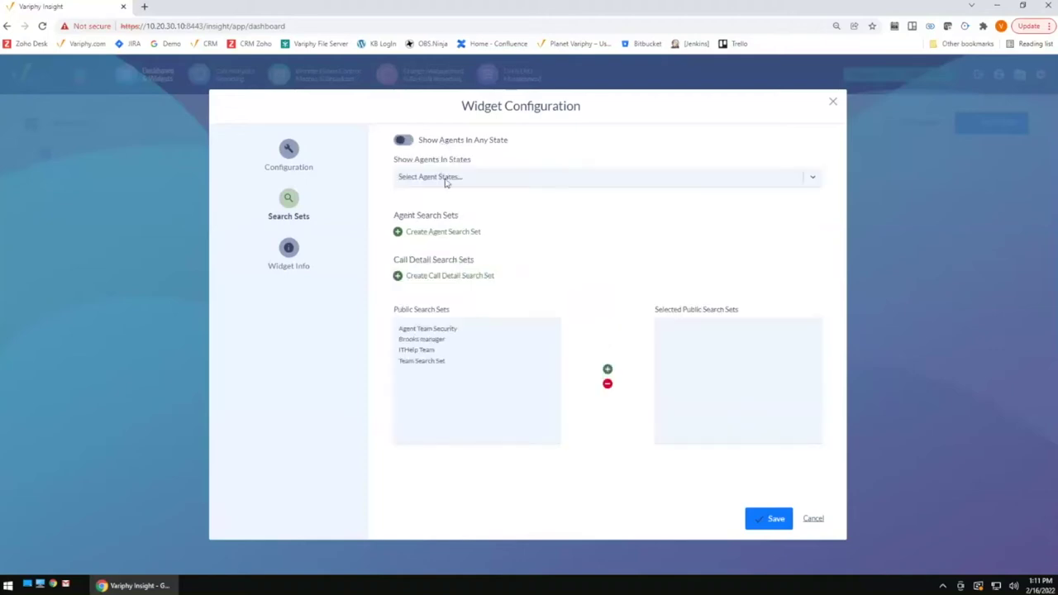
pyautogui.click(444, 177)
pyautogui.click(418, 197)
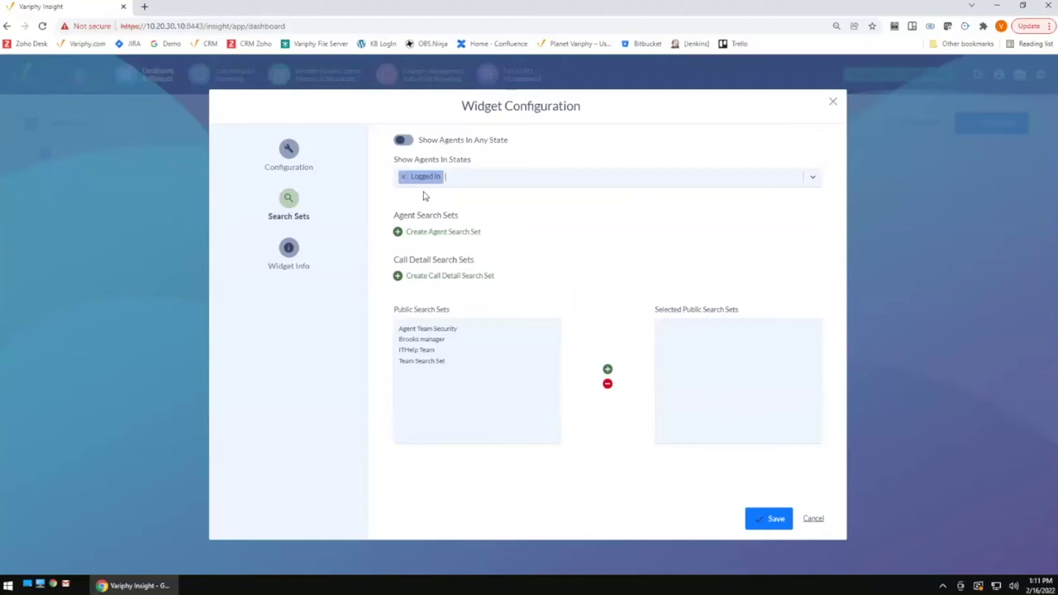
pyautogui.click(403, 142)
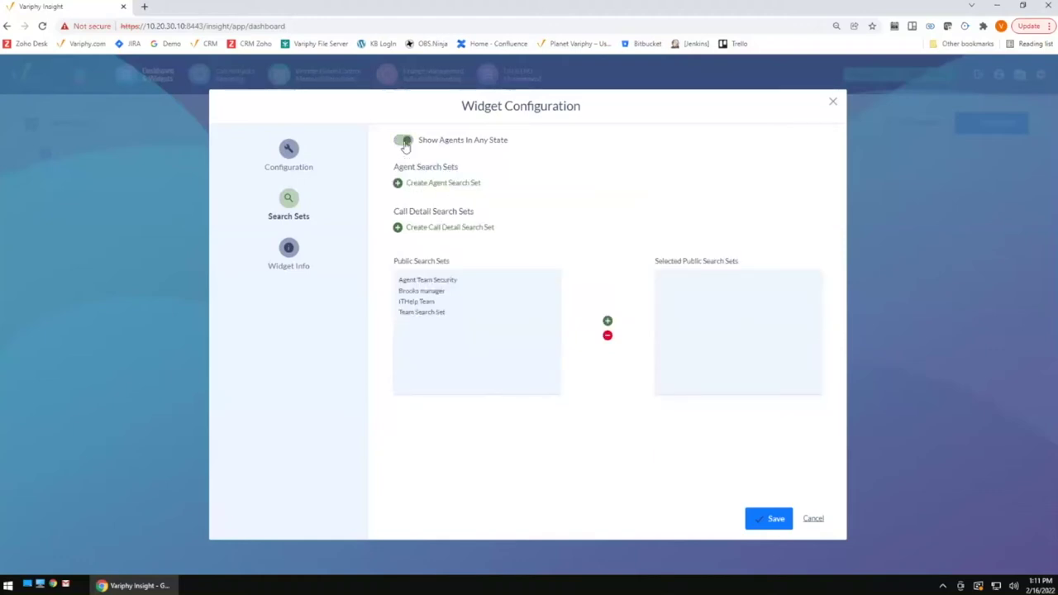
# Create an agent search set with an Agent criterion listing three chosen agents
pyautogui.click(428, 184)
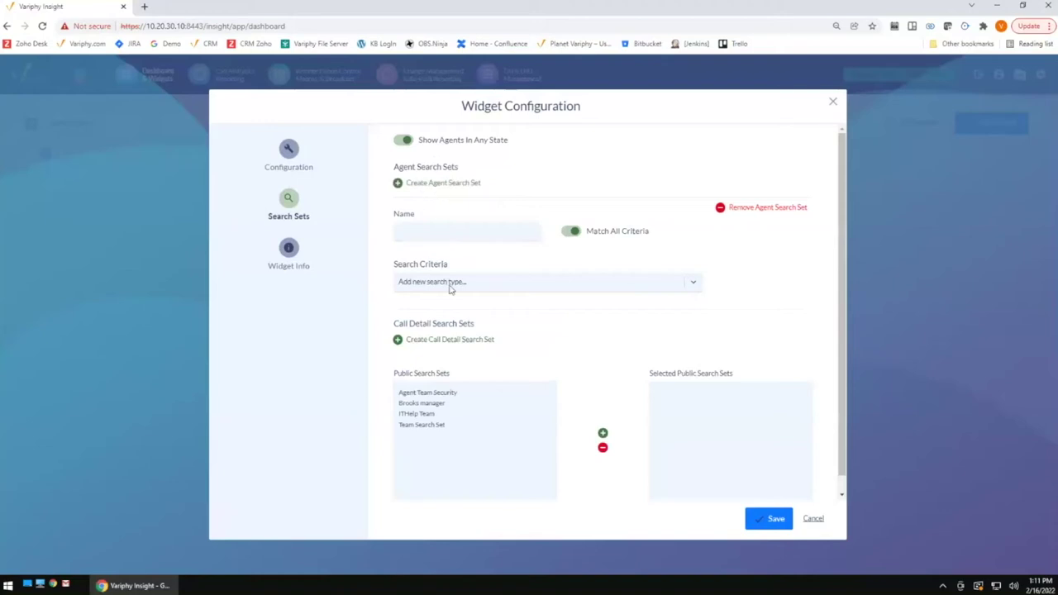
pyautogui.click(450, 286)
pyautogui.click(529, 300)
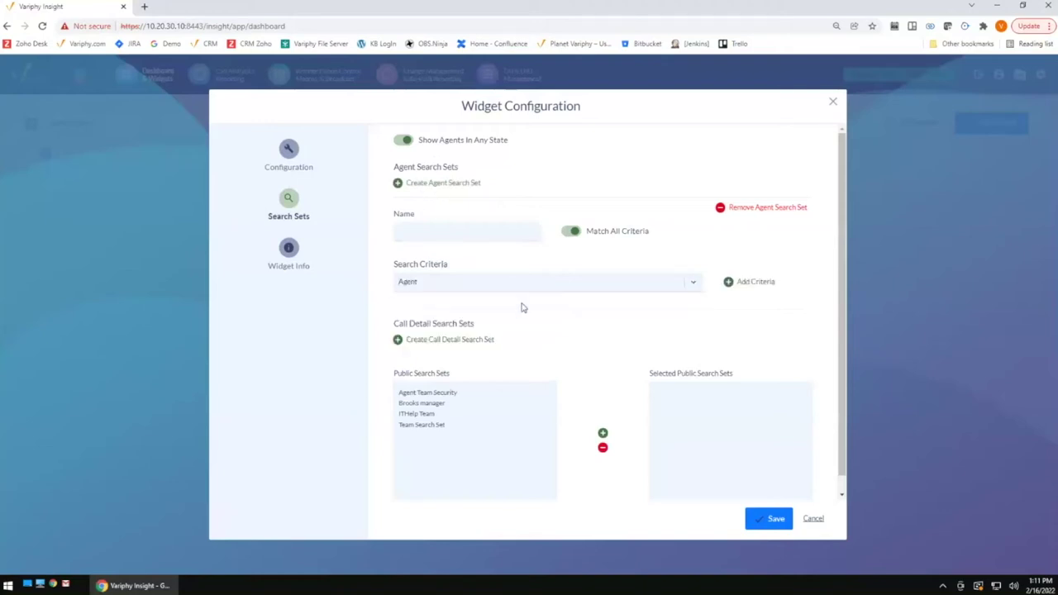
pyautogui.click(760, 285)
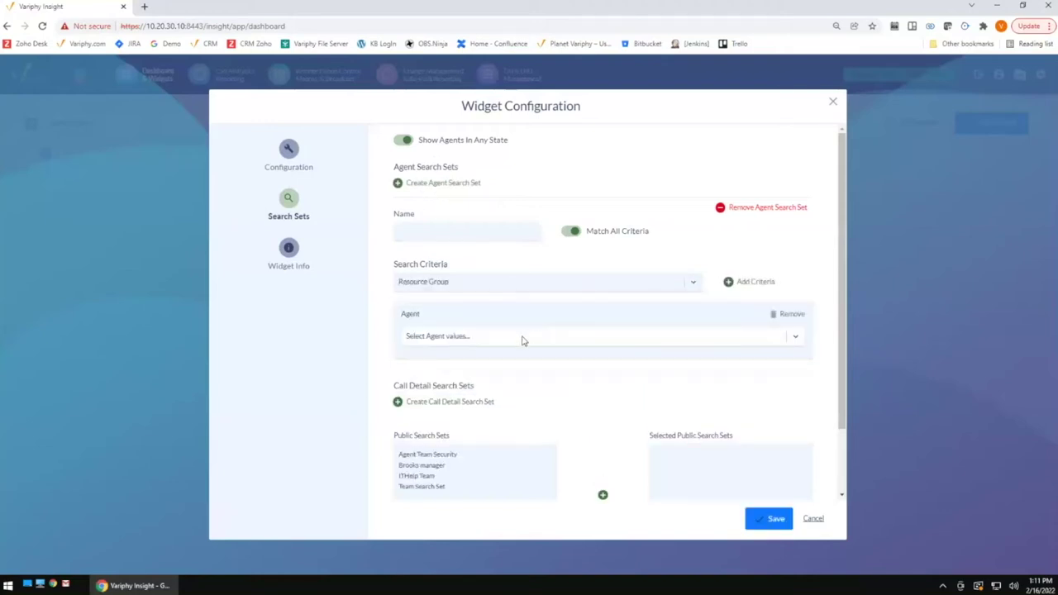
pyautogui.click(522, 341)
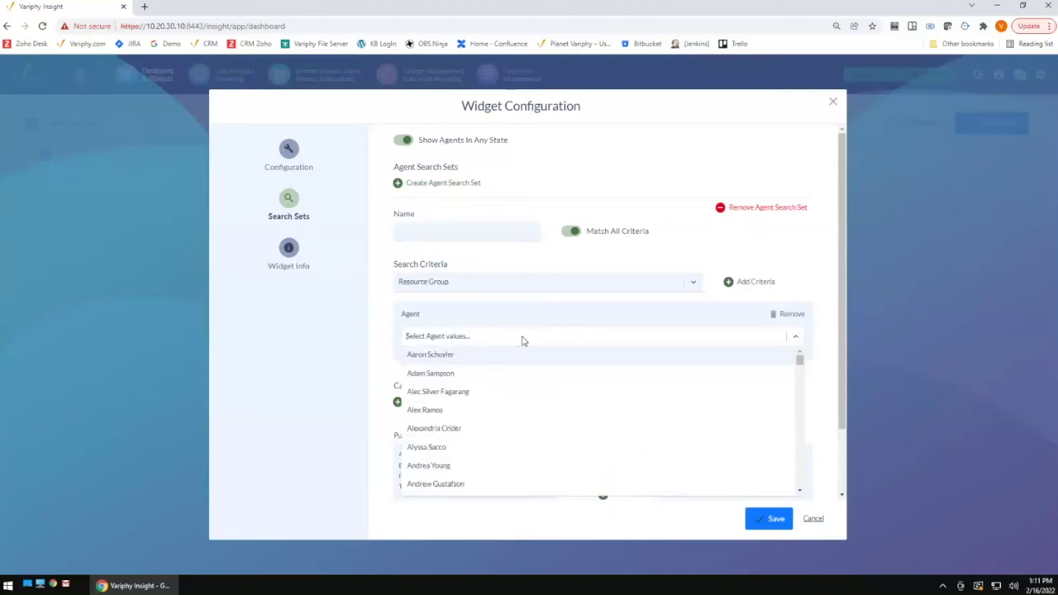
pyautogui.write('bruc')
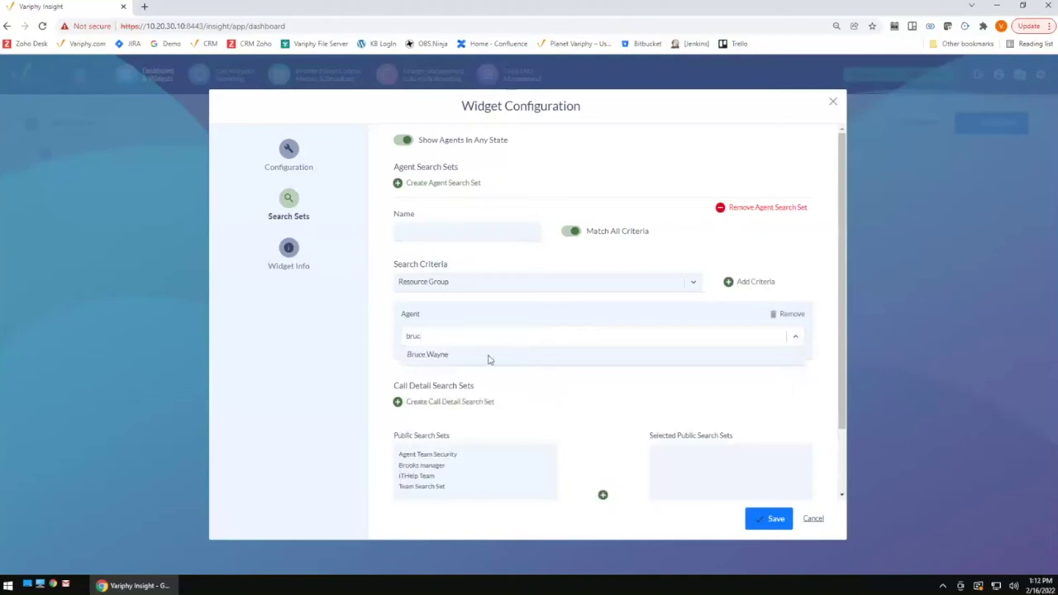
pyautogui.click(489, 357)
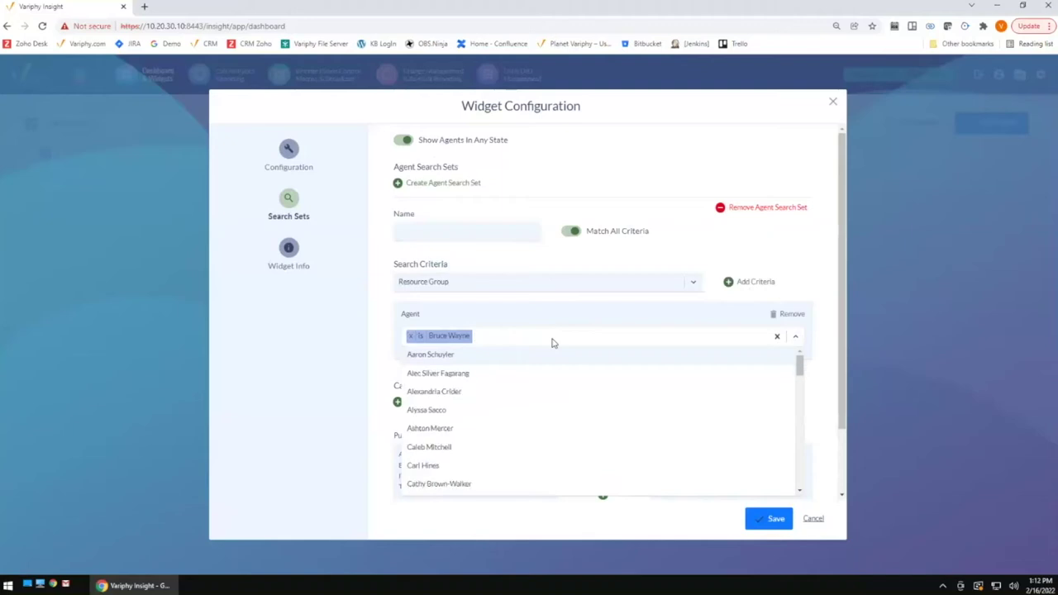
pyautogui.write('char')
pyautogui.click(492, 357)
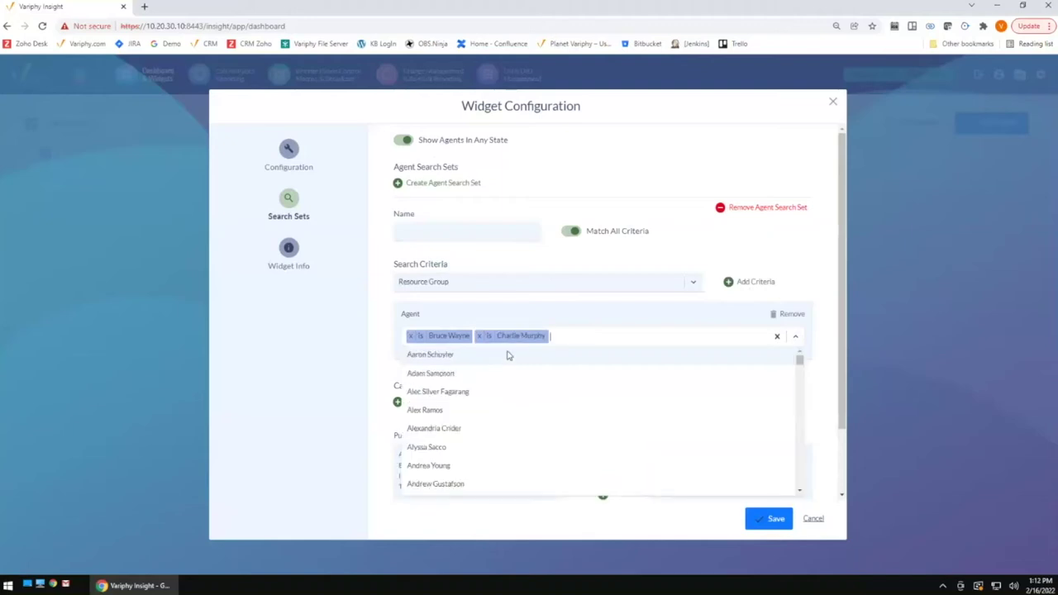
pyautogui.write('ke')
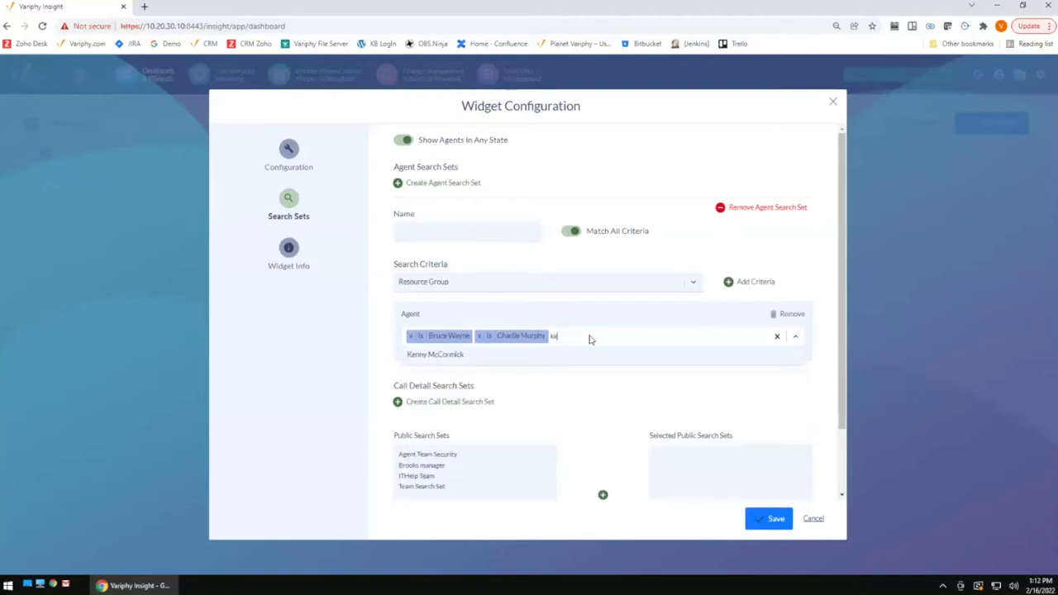
pyautogui.write('nn')
pyautogui.click(524, 357)
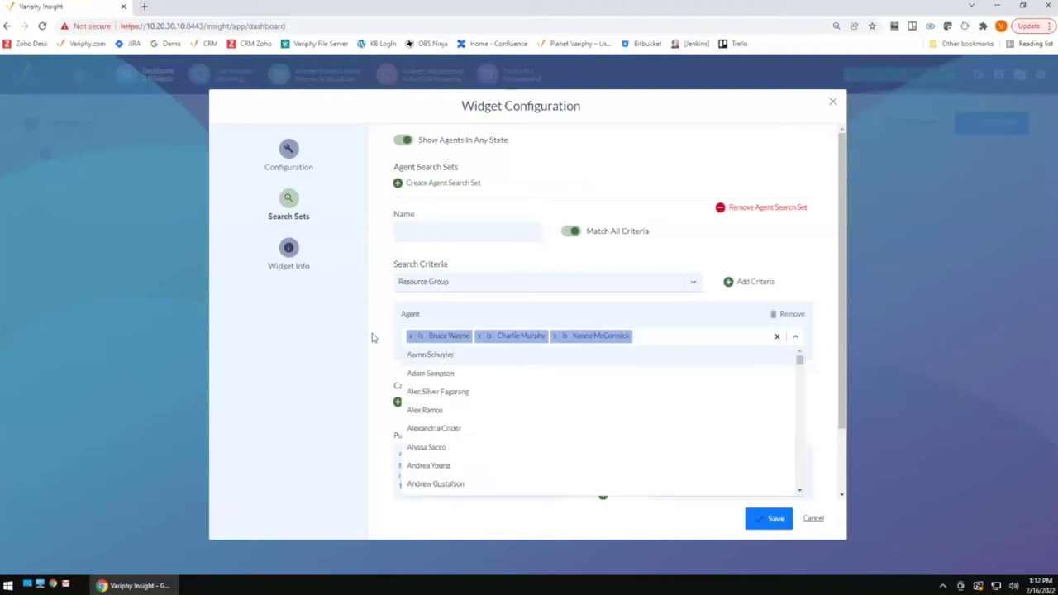
pyautogui.click(372, 337)
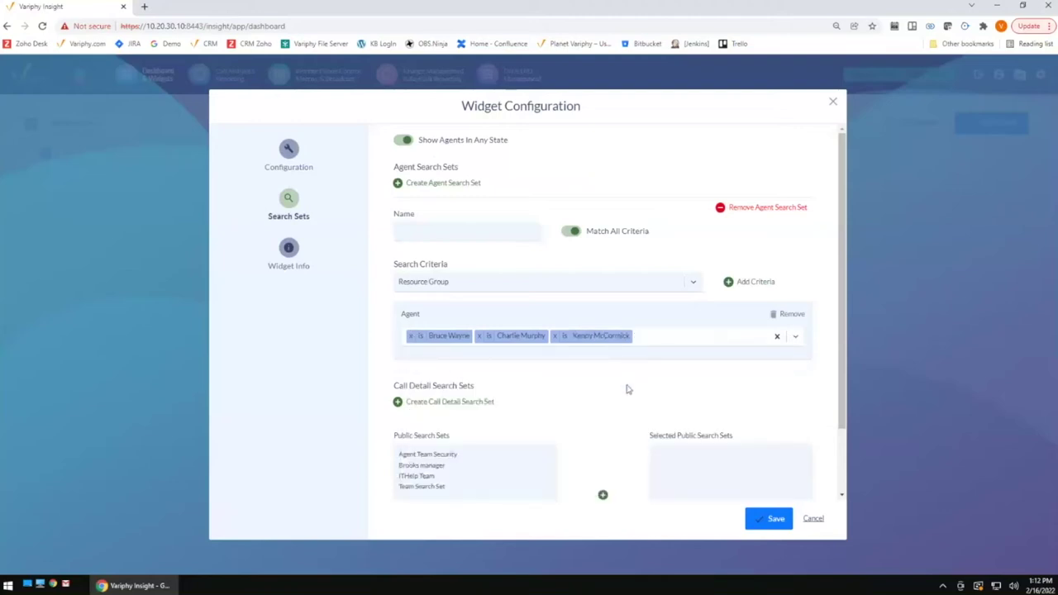
# Name the search set 'Agents' and save the Agent Detail widget
pyautogui.click(774, 520)
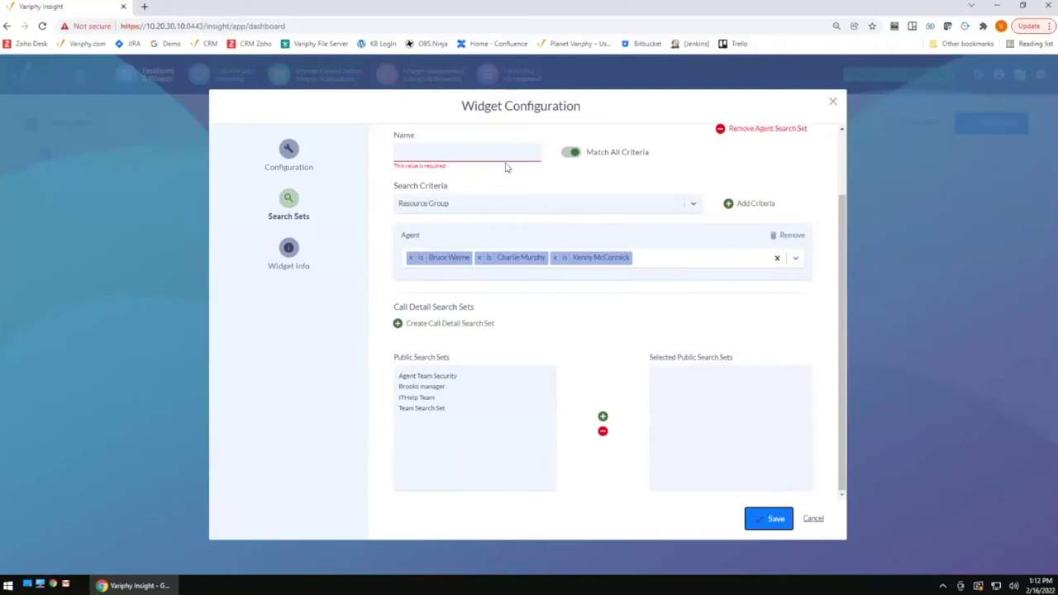
pyautogui.click(470, 152)
pyautogui.write('Agents')
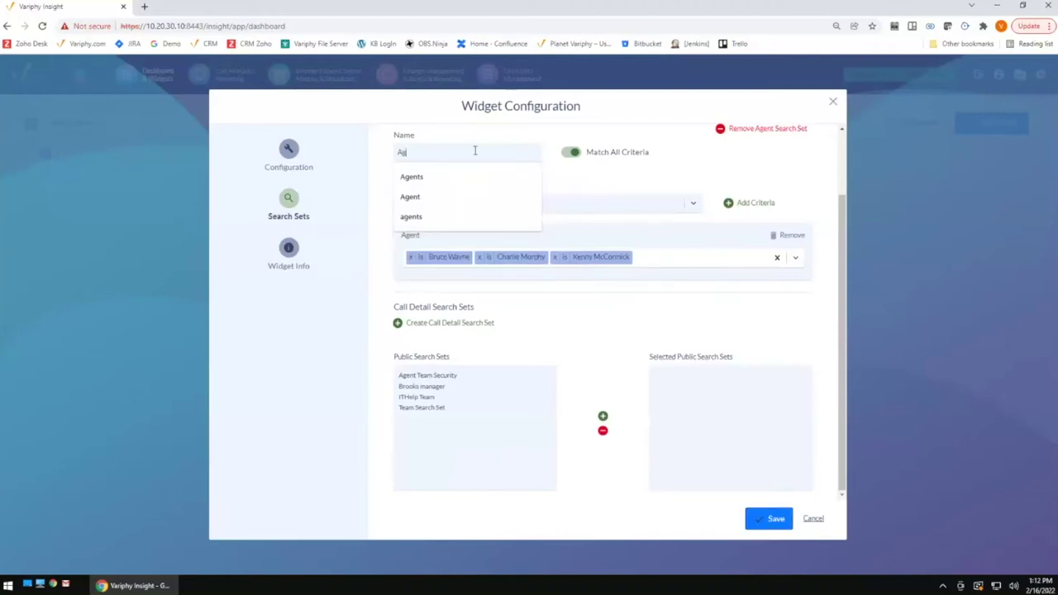
pyautogui.click(758, 519)
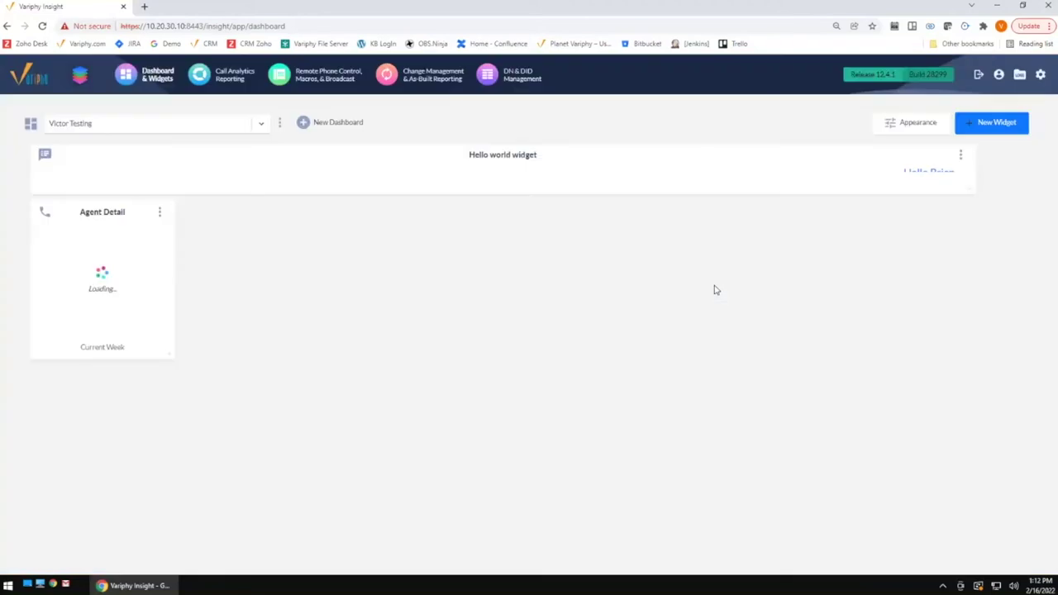
# Widen the Agent Detail widget to nearly full width, then drag its corner down to make it taller
pyautogui.moveTo(167, 355); pyautogui.dragTo(975, 371)
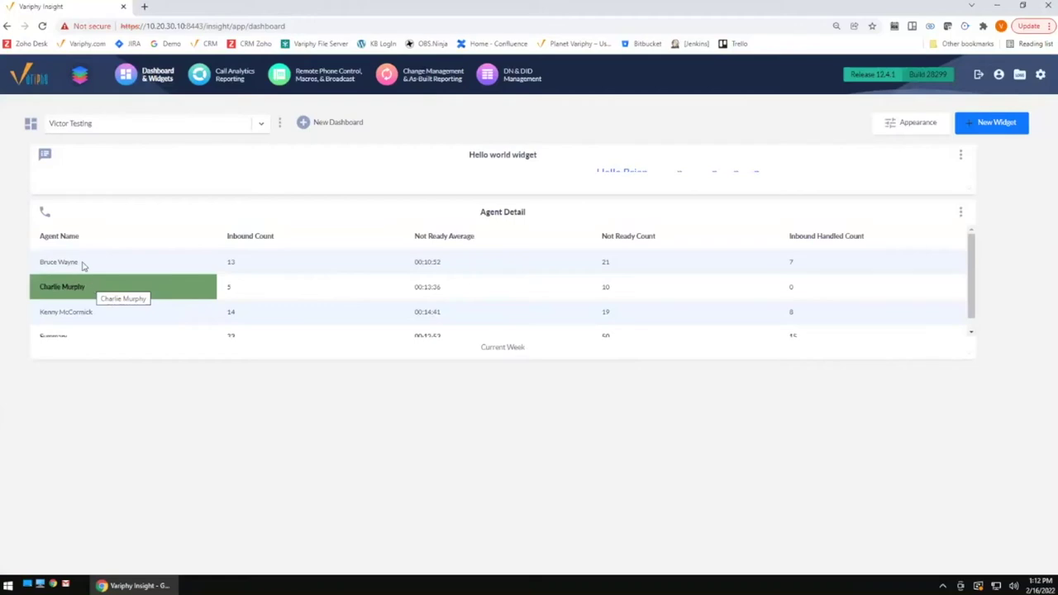
pyautogui.moveTo(36, 270); pyautogui.dragTo(115, 269)
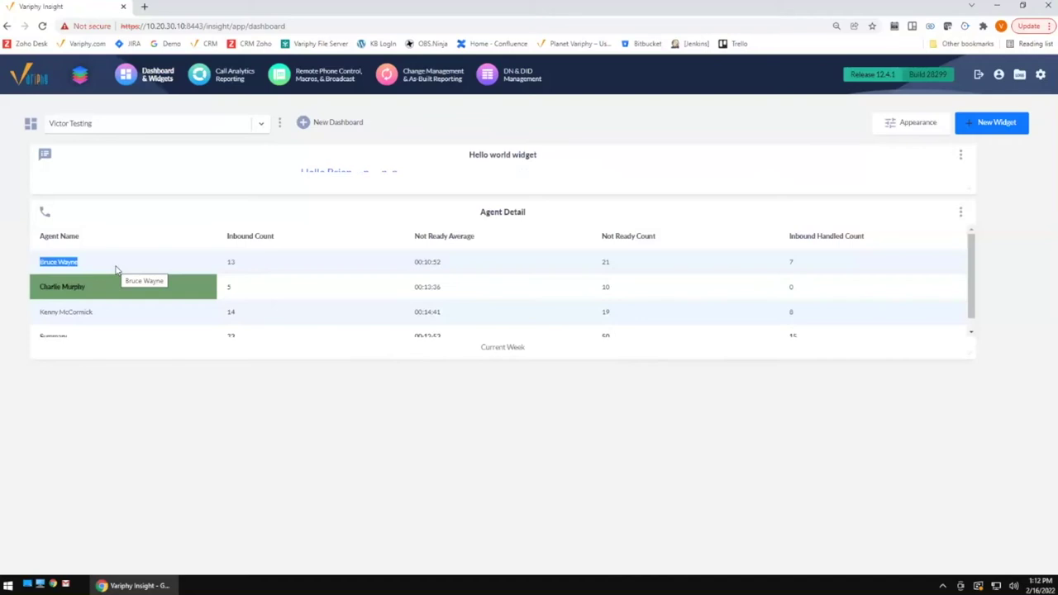
pyautogui.tripleClick(58, 291)
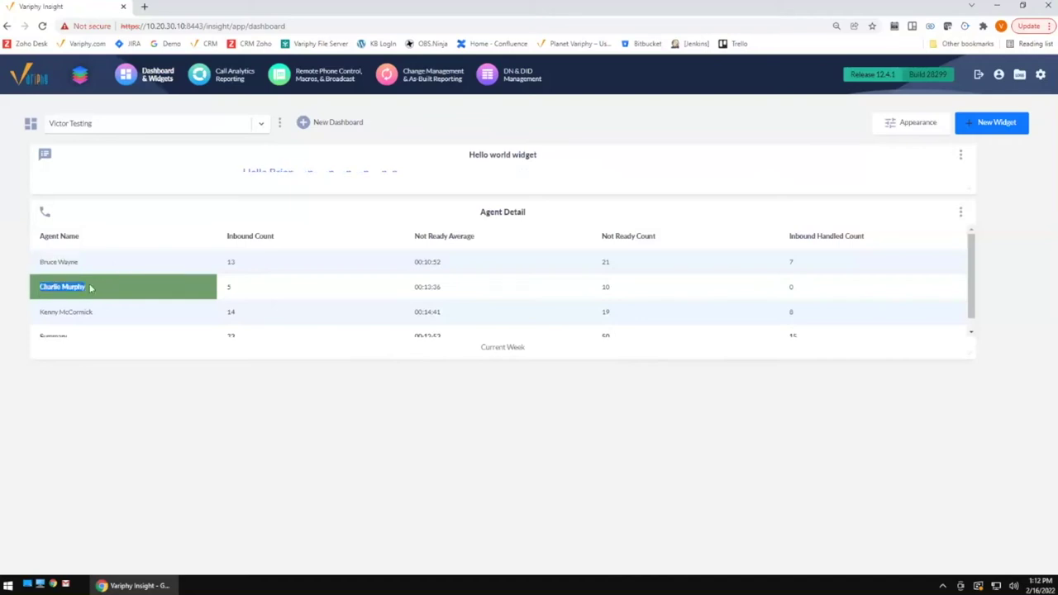
pyautogui.scroll(-1, 413, 323)
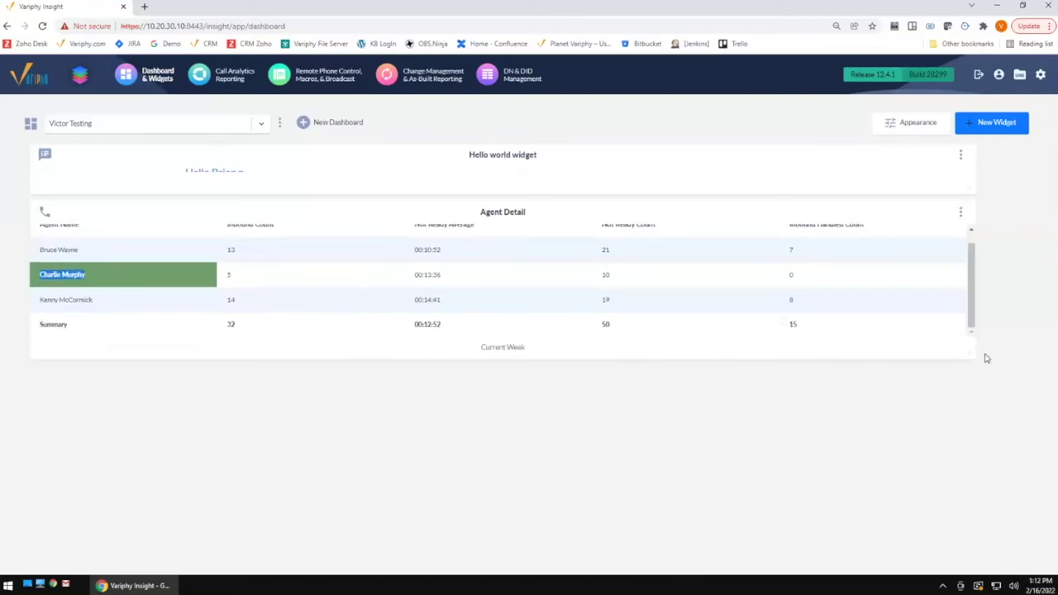
pyautogui.moveTo(966, 354); pyautogui.dragTo(973, 391)
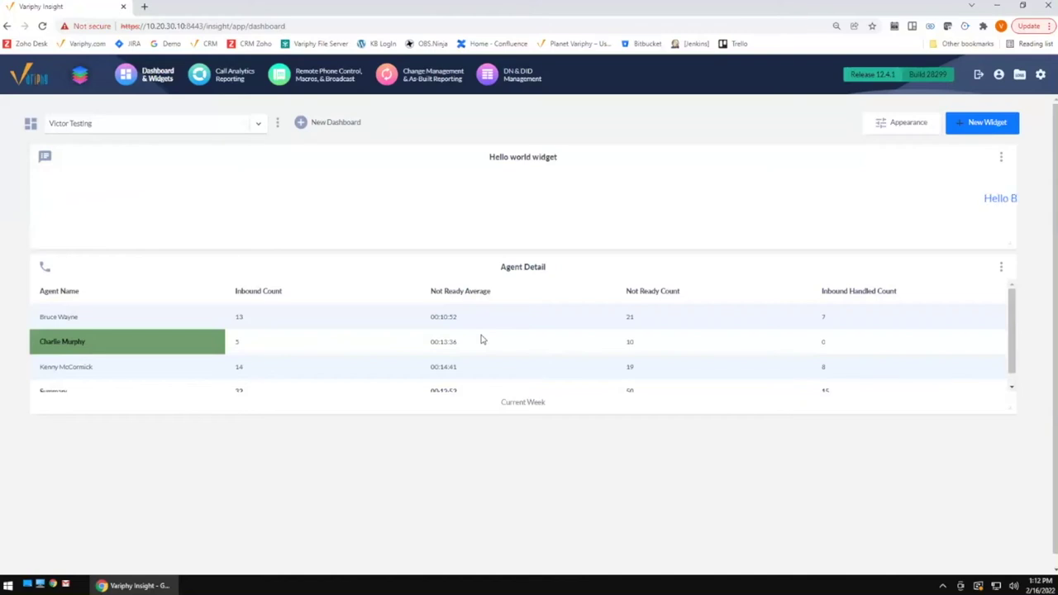
# Create a UCCX Call Analytics CSQ Statistic Details widget on the Variphy UCCX cluster
pyautogui.click(976, 130)
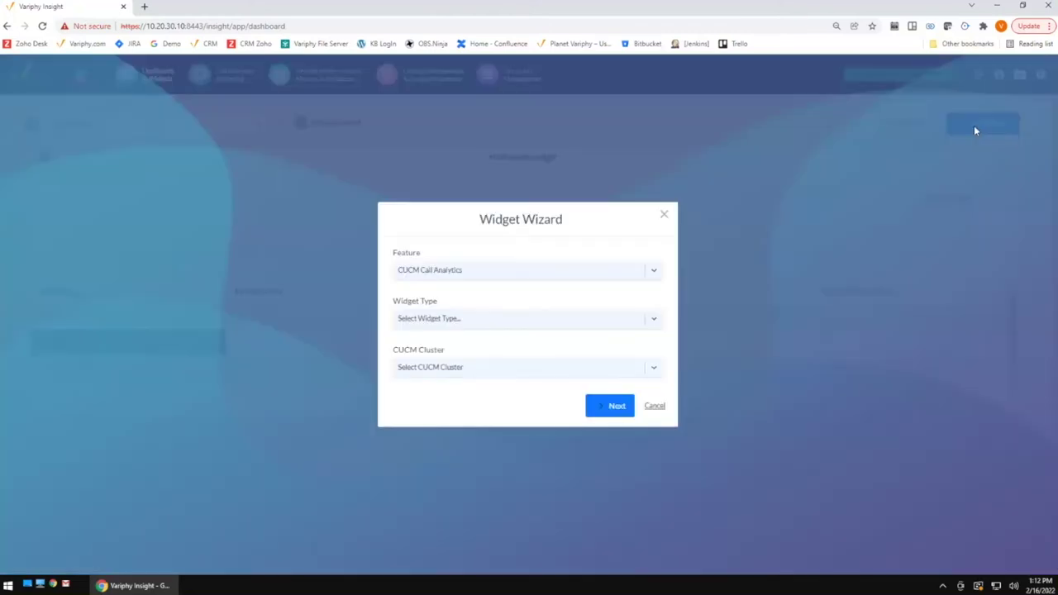
pyautogui.click(530, 273)
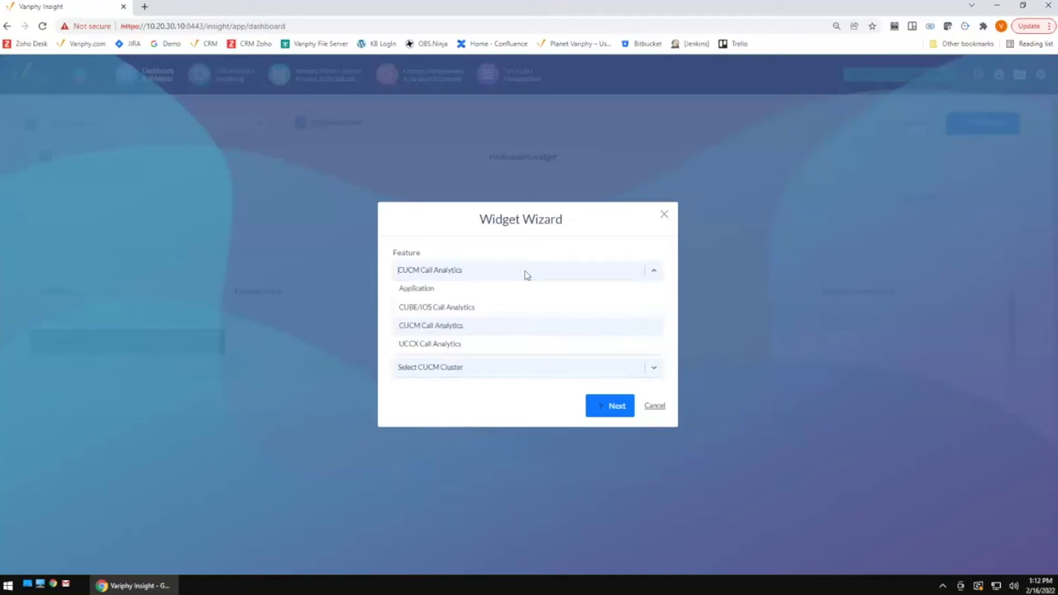
pyautogui.click(457, 345)
pyautogui.click(478, 324)
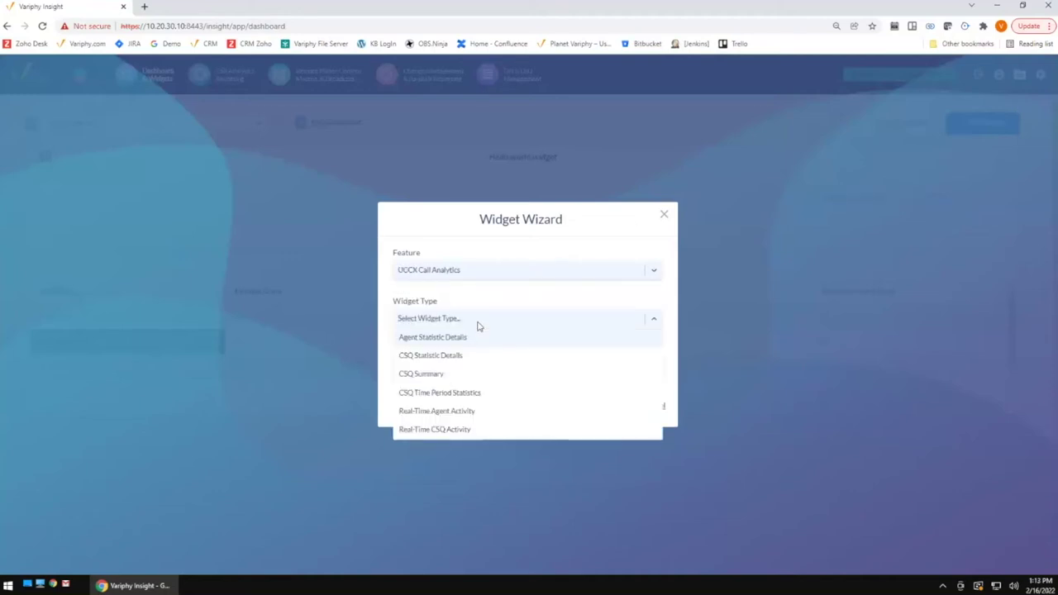
pyautogui.click(439, 356)
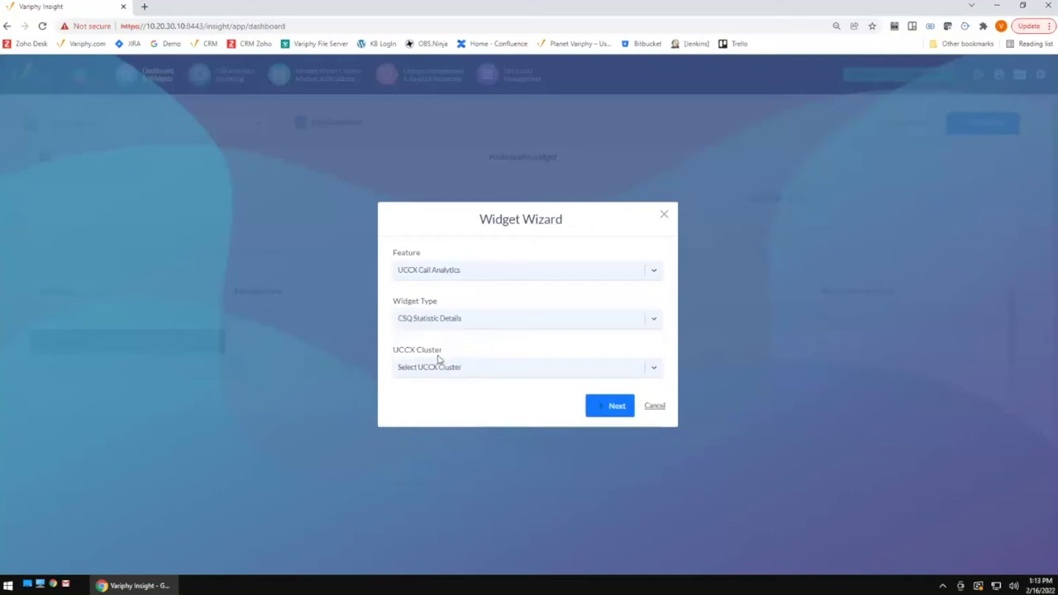
pyautogui.click(484, 373)
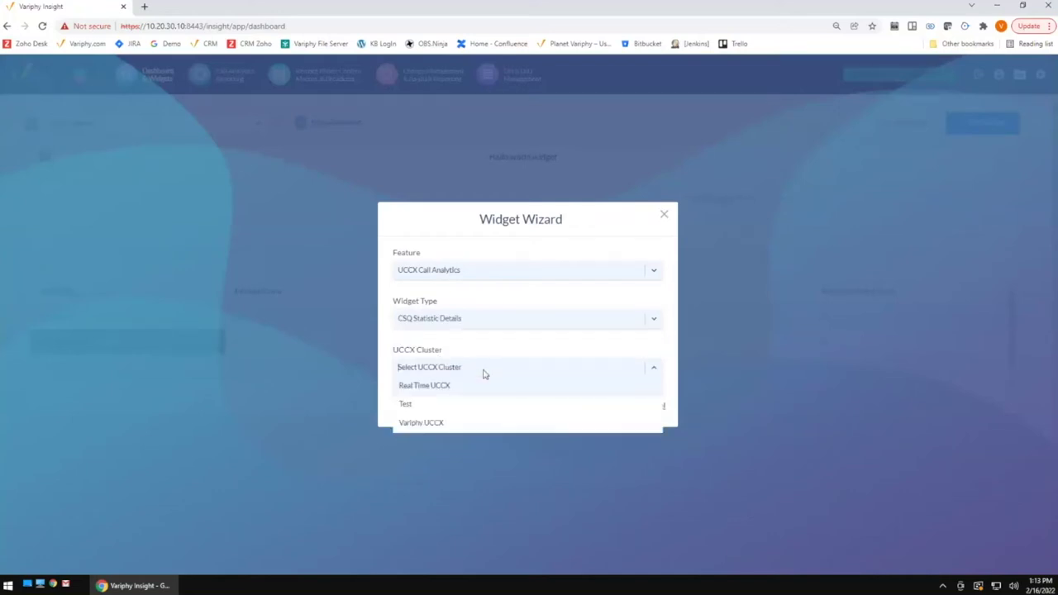
pyautogui.click(444, 425)
pyautogui.click(613, 409)
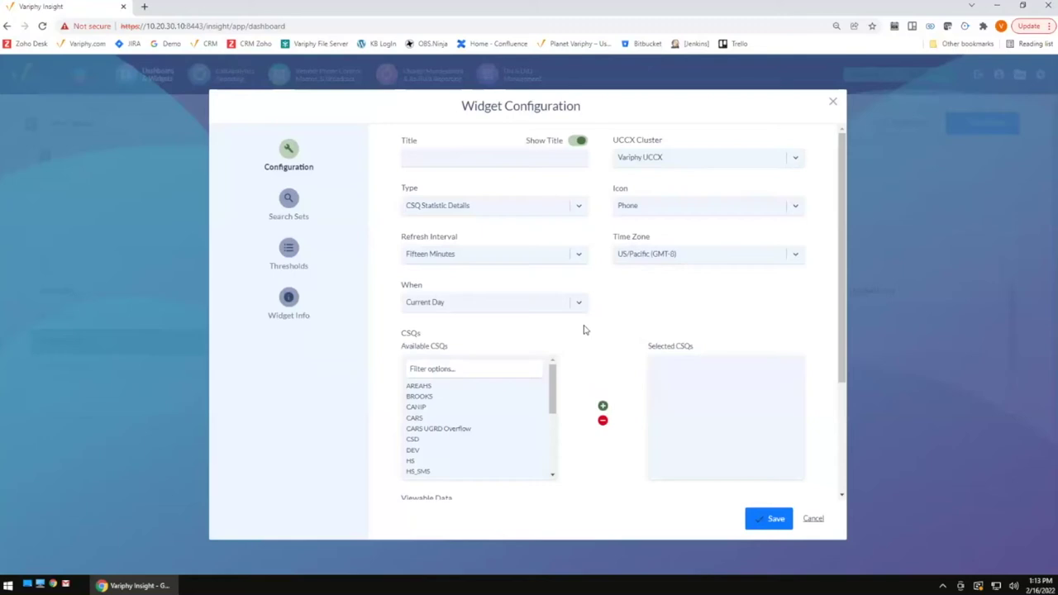
# Keep Fifteen Minutes refresh, set When to Current Week, and title the widget 'CSQ Detail'
pyautogui.click(518, 259)
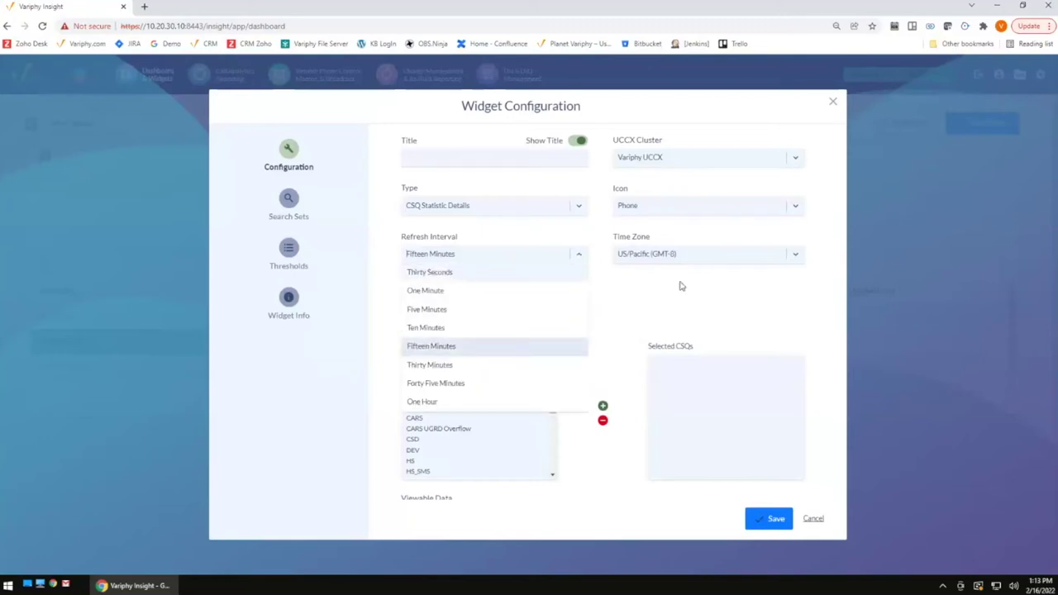
pyautogui.click(640, 287)
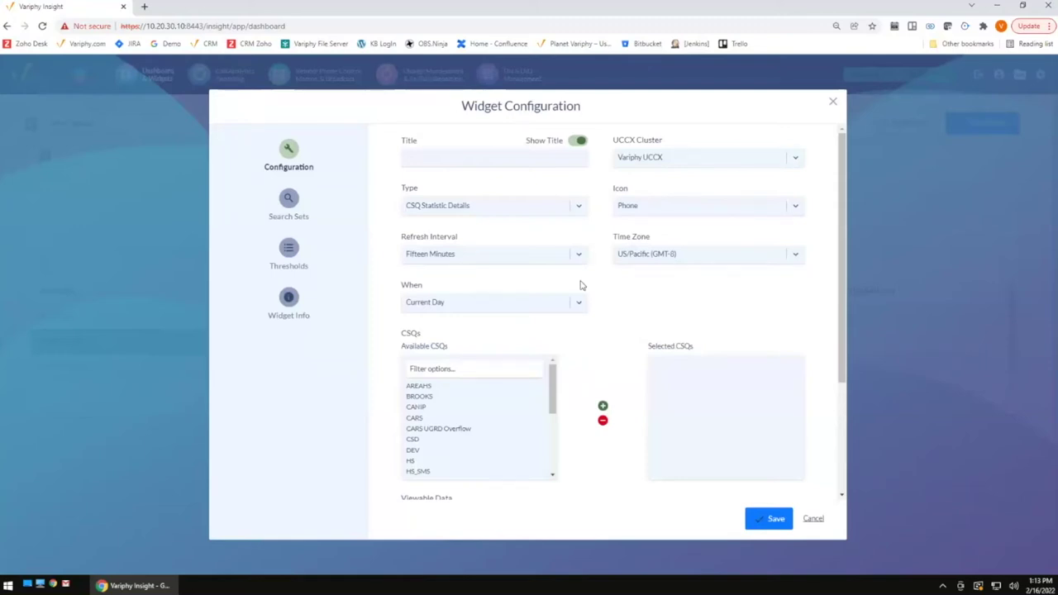
pyautogui.click(527, 313)
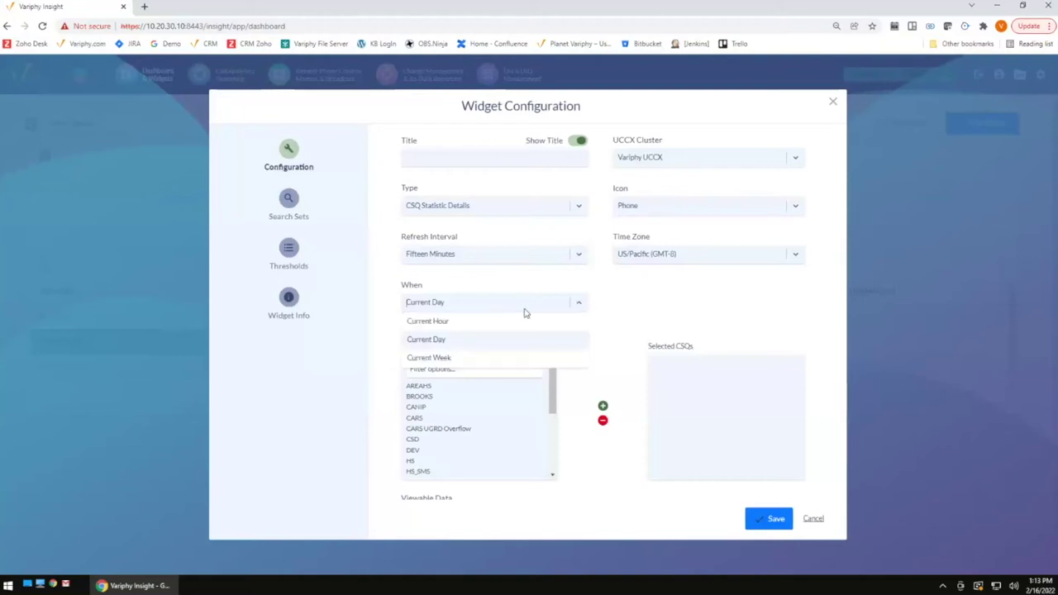
pyautogui.click(463, 357)
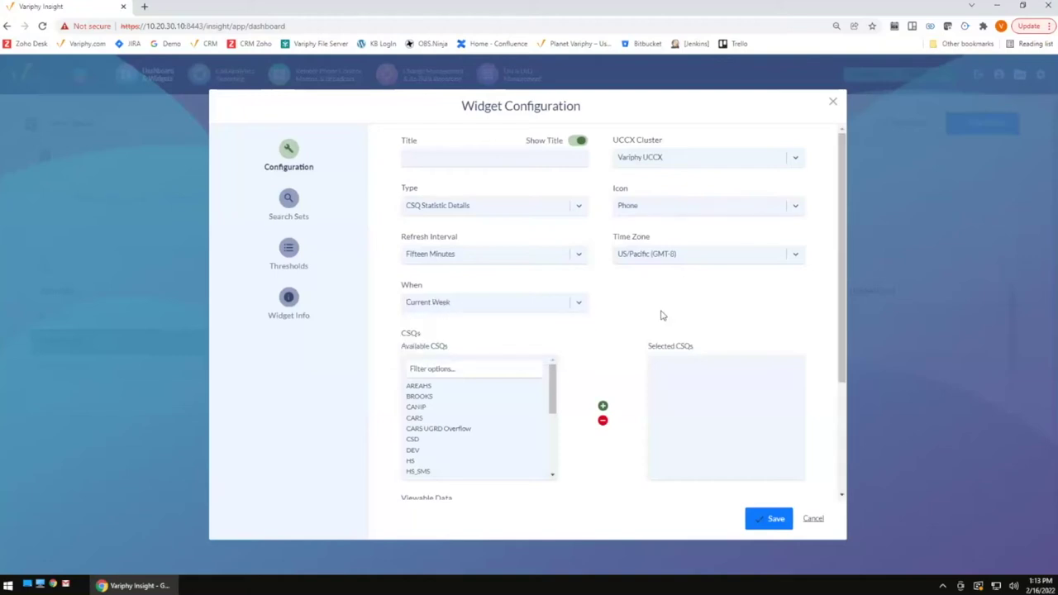
pyautogui.click(465, 159)
pyautogui.write('CSQ Detail')
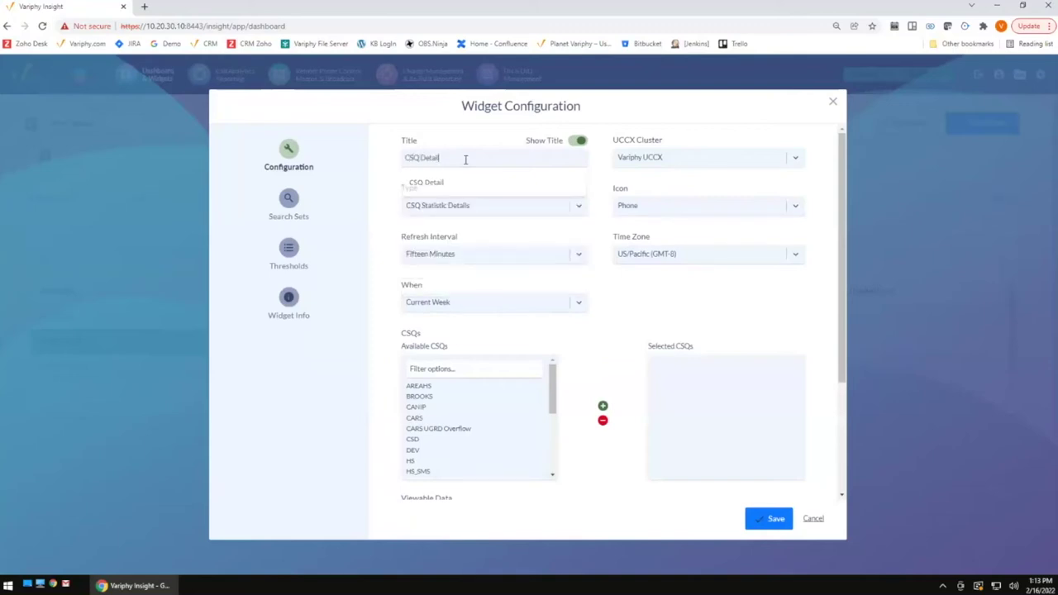
pyautogui.press('Escape')
# Move CARS, PhoneRoom and OnLineHelpDesk from Available CSQs into the selected CSQs
pyautogui.scroll(-1, 595, 307)
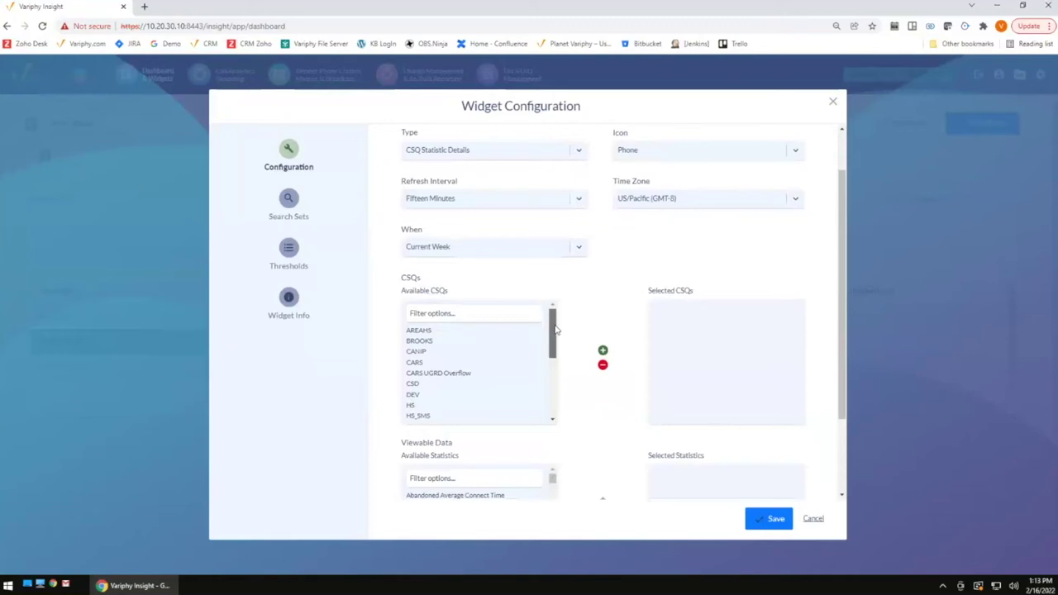
pyautogui.scroll(-1, 554, 331)
pyautogui.scroll(1, 554, 329)
pyautogui.scroll(-1, 554, 325)
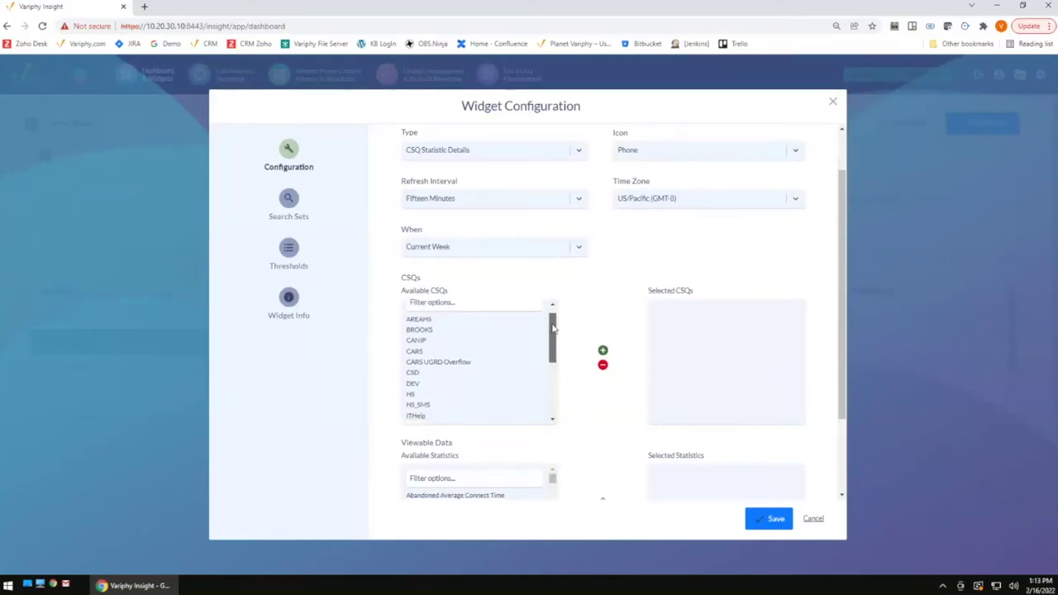
pyautogui.click(537, 352)
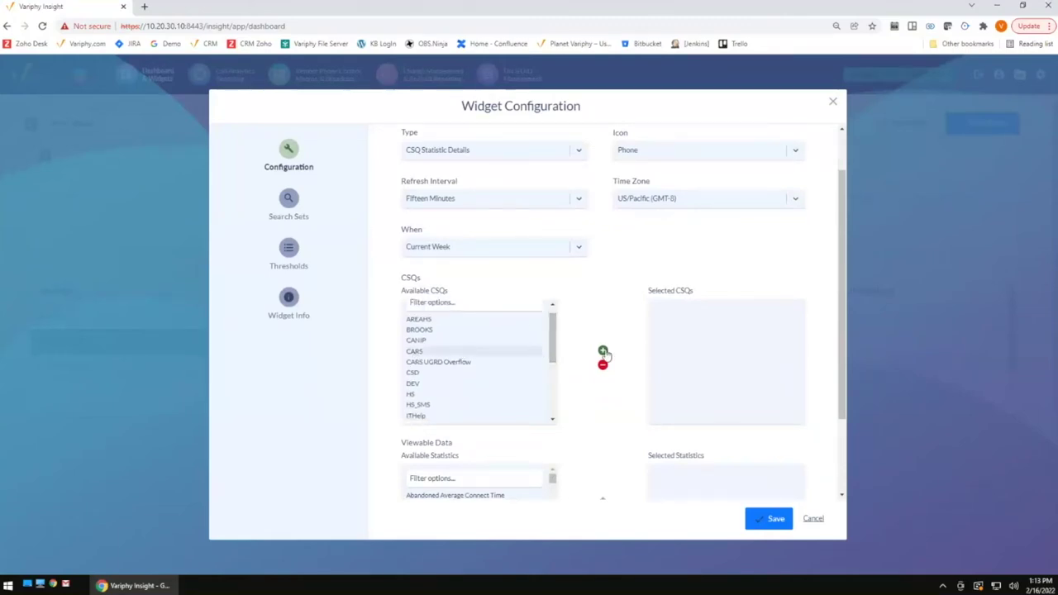
pyautogui.click(603, 351)
pyautogui.scroll(-4, 498, 367)
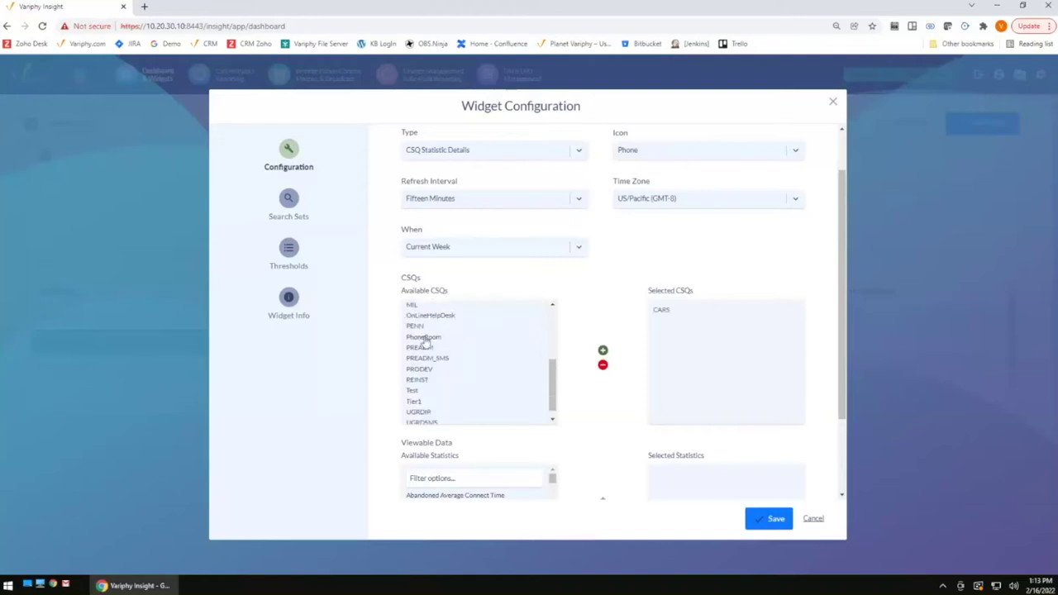
pyautogui.click(423, 339)
pyautogui.click(603, 351)
pyautogui.click(451, 318)
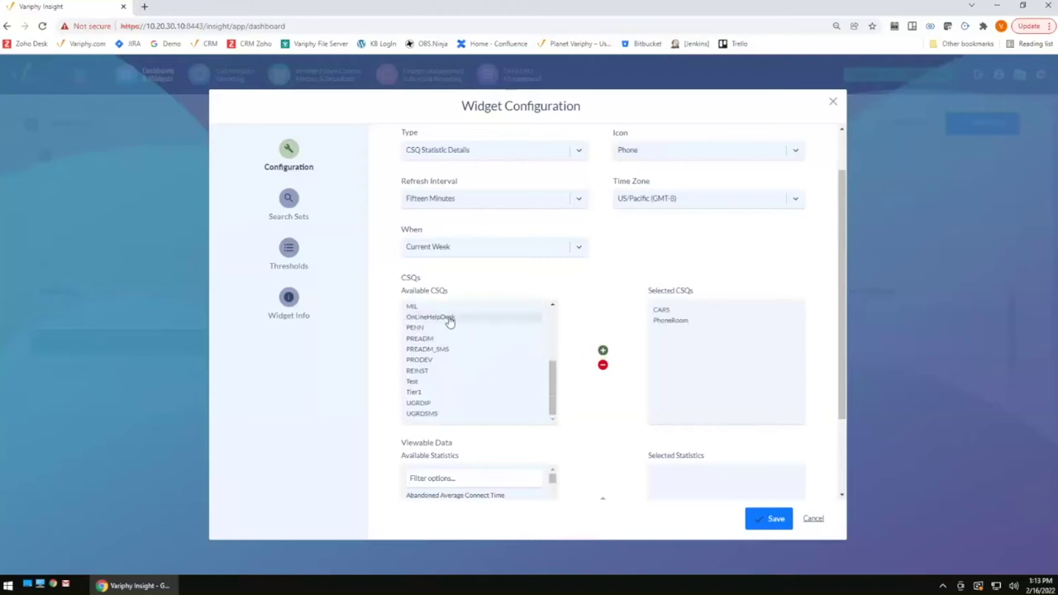
pyautogui.click(603, 350)
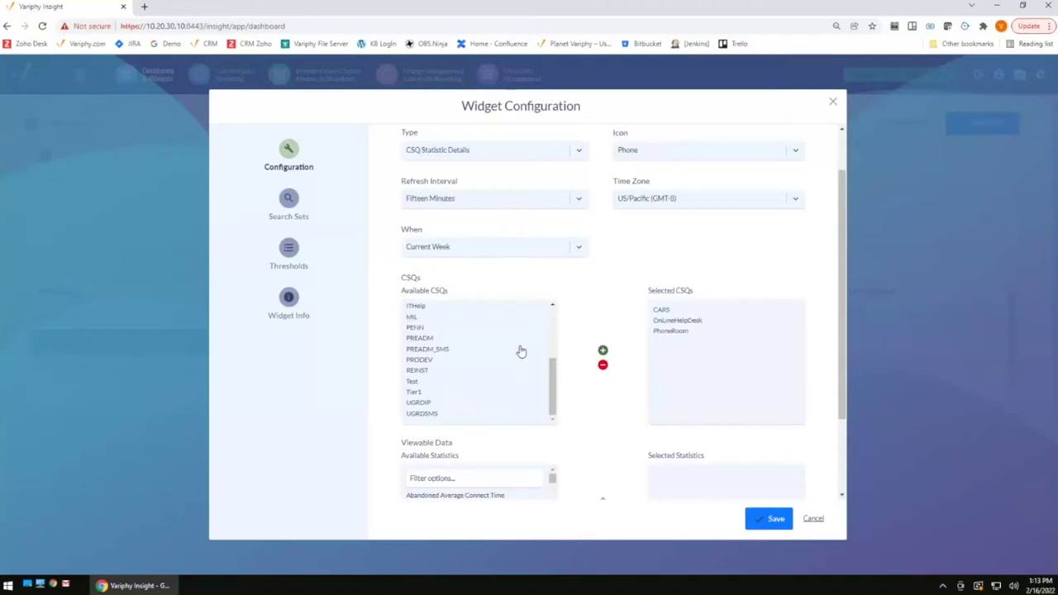
pyautogui.scroll(-2, 517, 347)
pyautogui.scroll(2, 517, 316)
pyautogui.scroll(1, 537, 293)
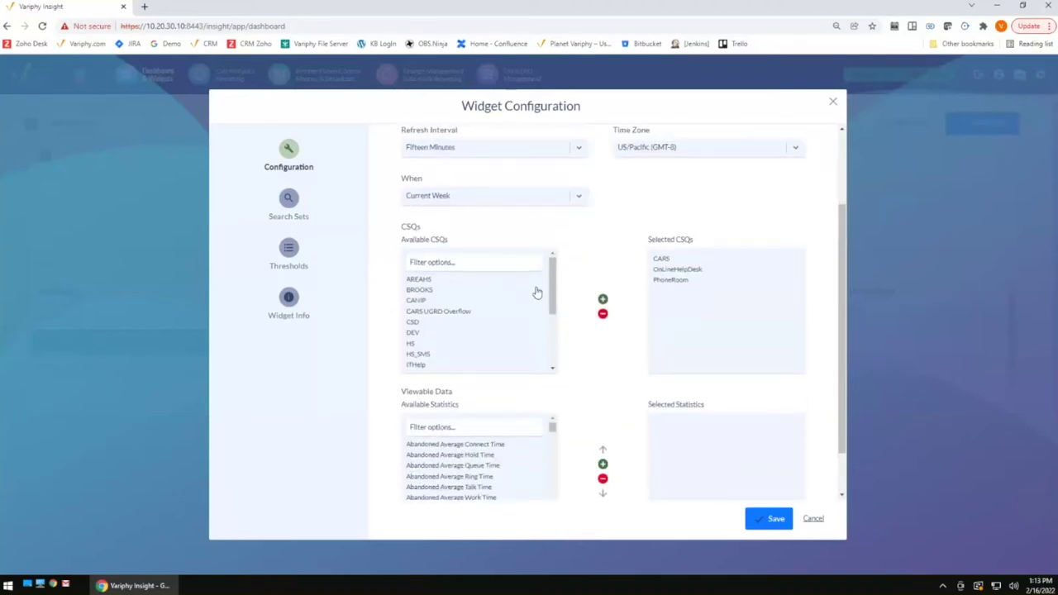
pyautogui.scroll(-1, 628, 343)
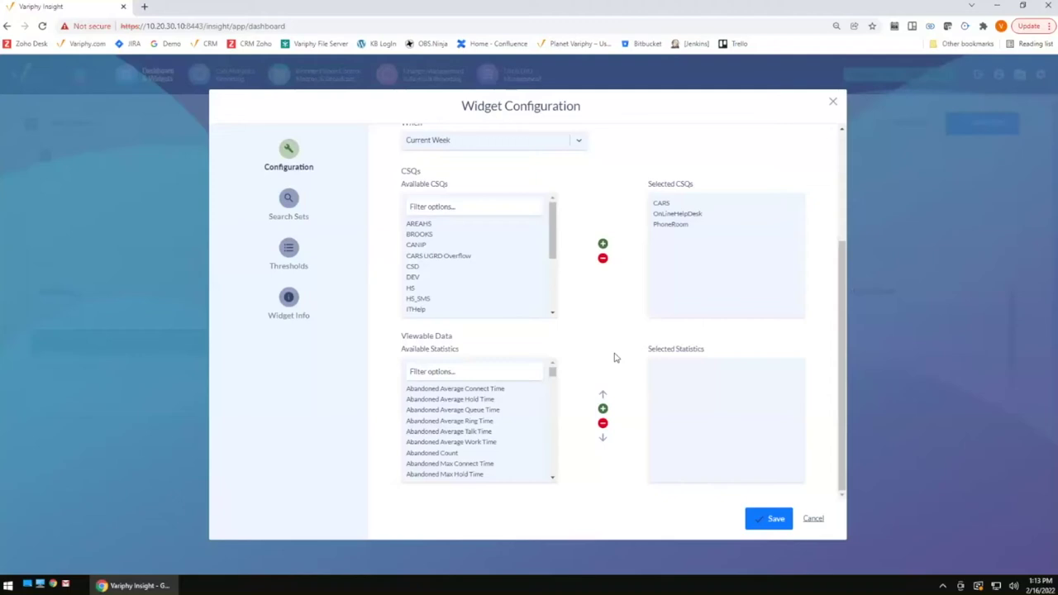
# Filter the statistics and add Total Count and Average Queue Time
pyautogui.click(508, 373)
pyautogui.write('total')
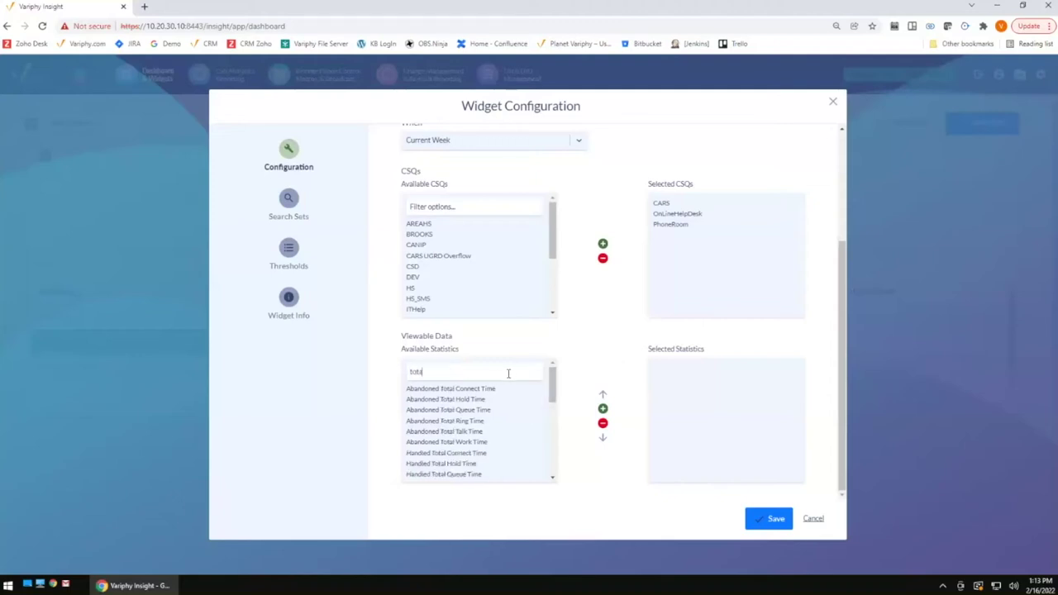
pyautogui.write('a')
pyautogui.moveTo(551, 388); pyautogui.dragTo(551, 456)
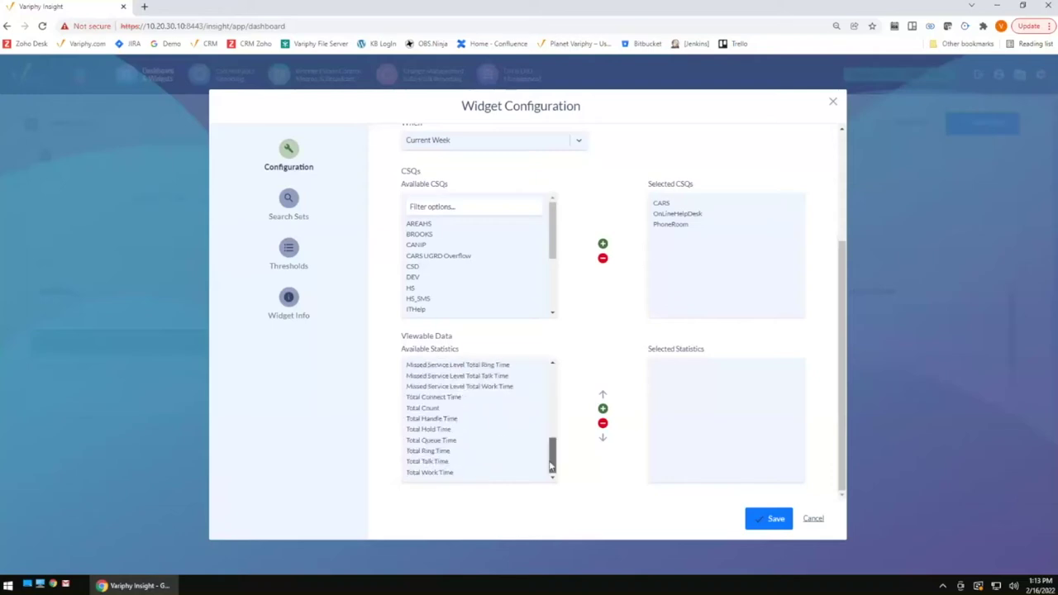
pyautogui.click(428, 408)
pyautogui.click(603, 408)
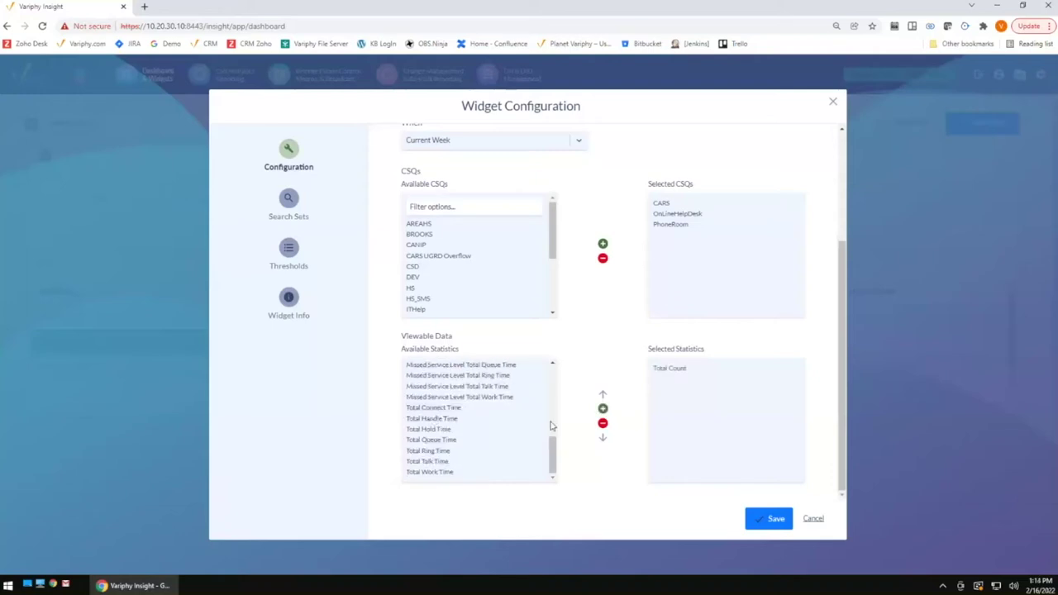
pyautogui.moveTo(553, 456); pyautogui.dragTo(399, 377)
pyautogui.write('queue')
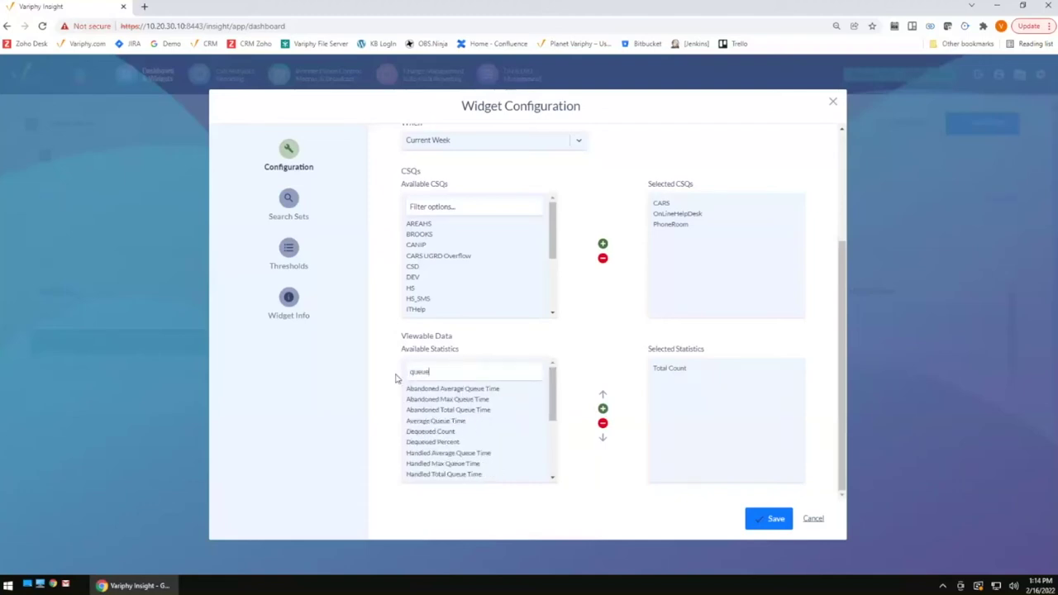
pyautogui.click(436, 421)
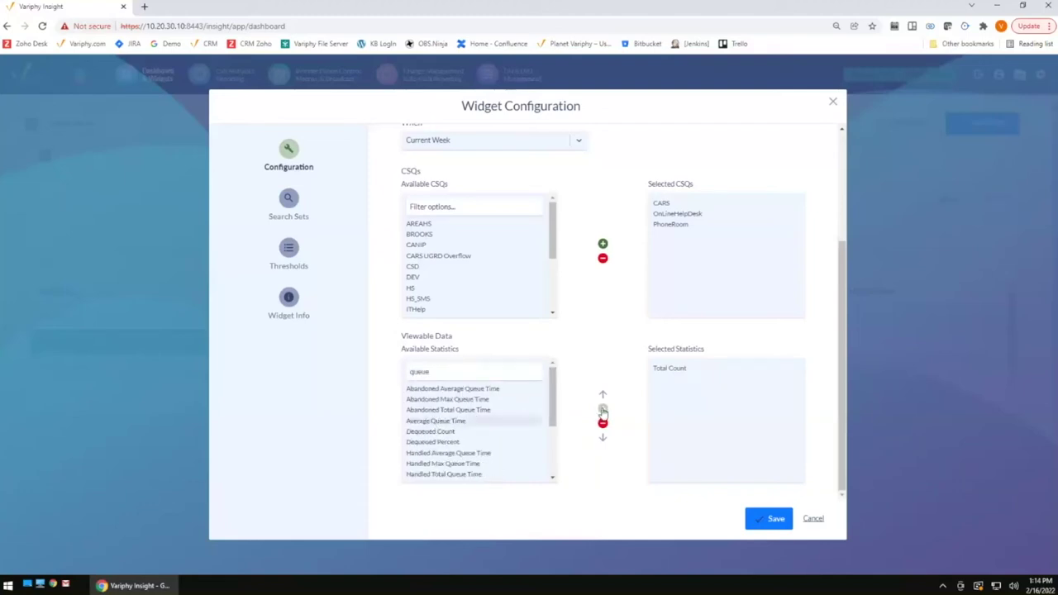
pyautogui.click(603, 410)
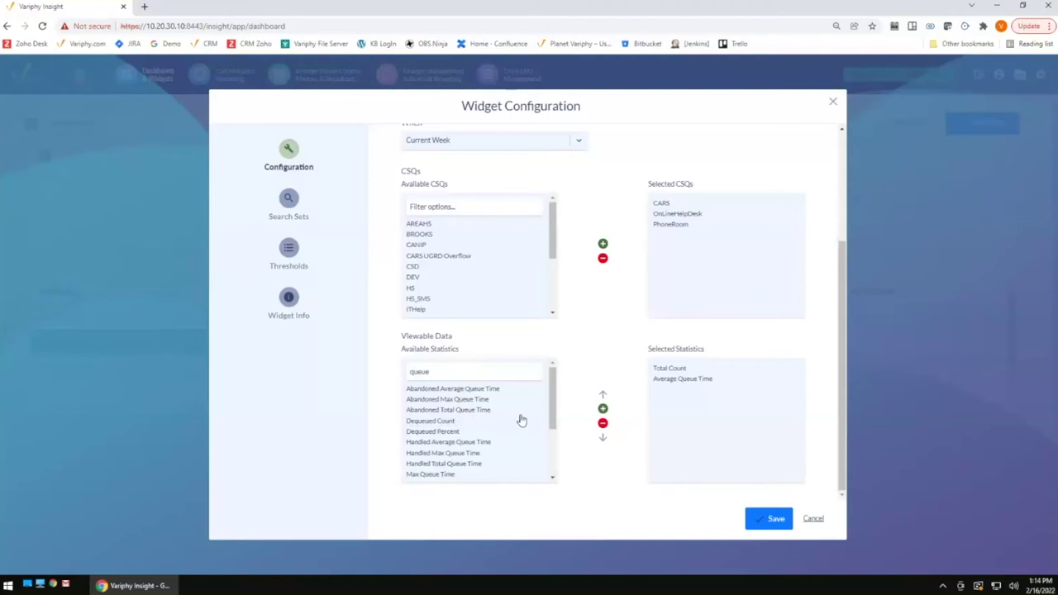
# Add Abandoned Average Queue Time and Dequeued Count to the selected statistics
pyautogui.scroll(2, 552, 426)
pyautogui.scroll(-2, 558, 441)
pyautogui.click(500, 389)
pyautogui.click(602, 410)
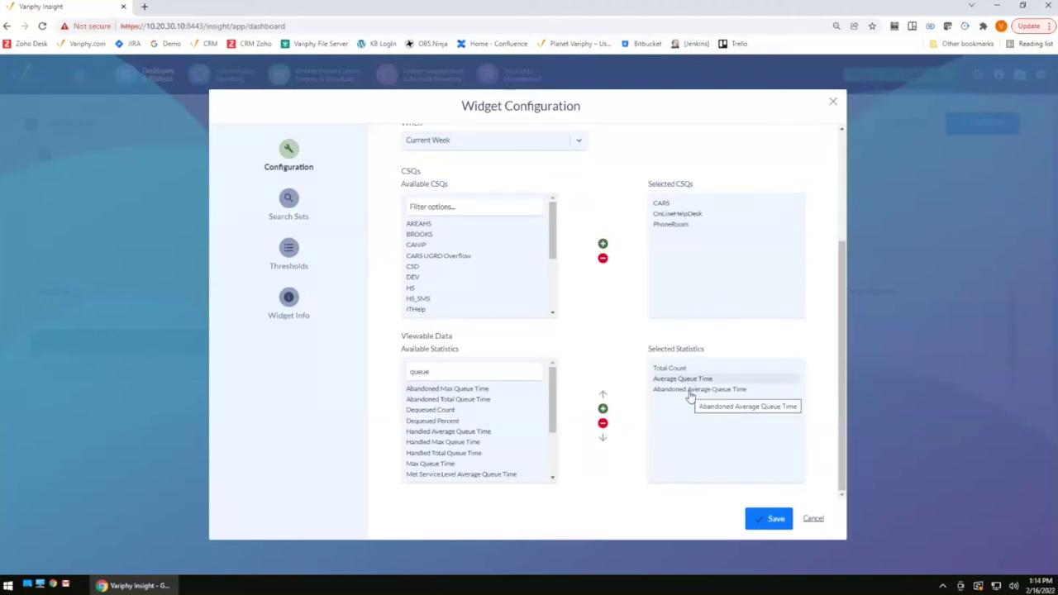
pyautogui.click(690, 397)
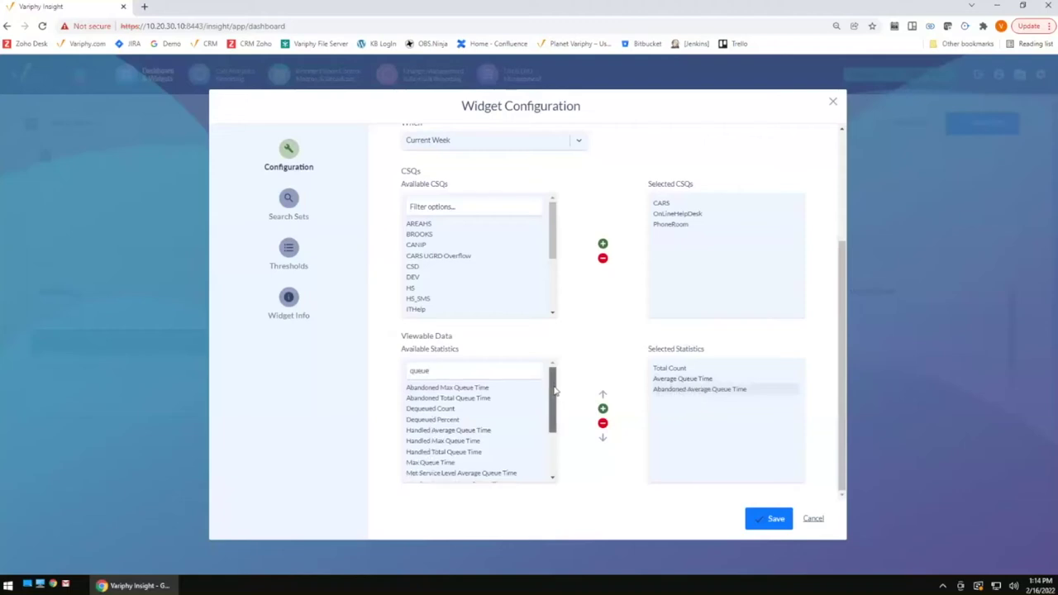
pyautogui.scroll(-1, 473, 399)
pyautogui.click(474, 399)
pyautogui.click(603, 409)
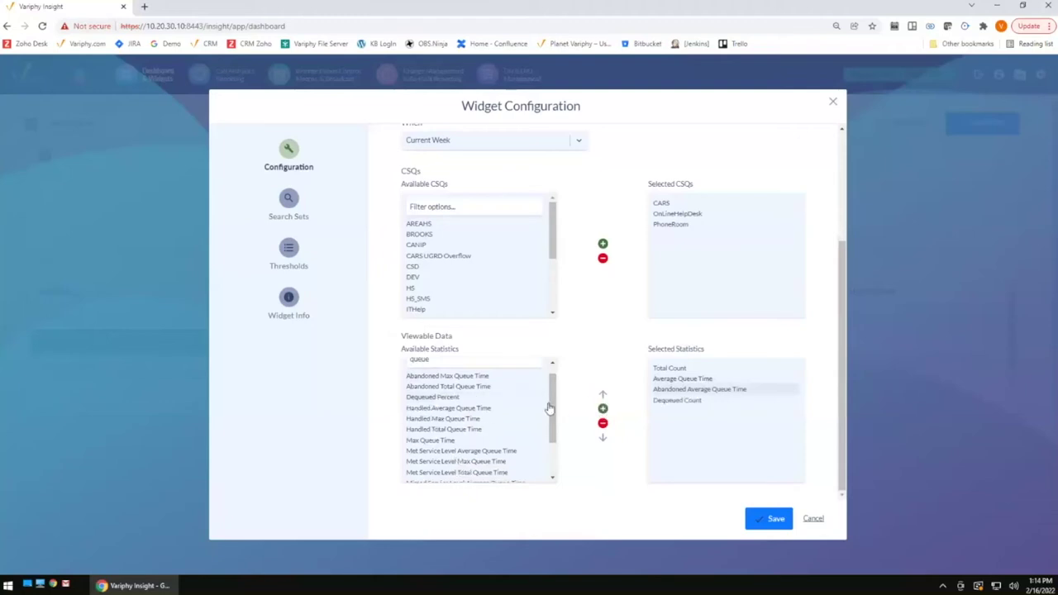
# Clear the 'queue' filter, add Average Ring Time and Handled Count, then go to Search Sets
pyautogui.doubleClick(407, 372)
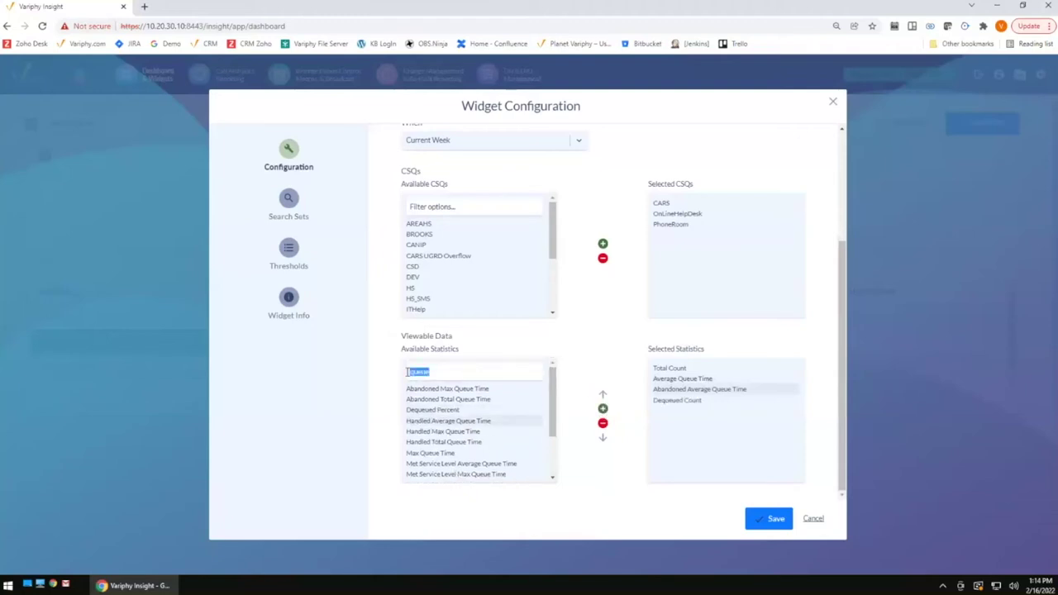
pyautogui.press('BackSpace')
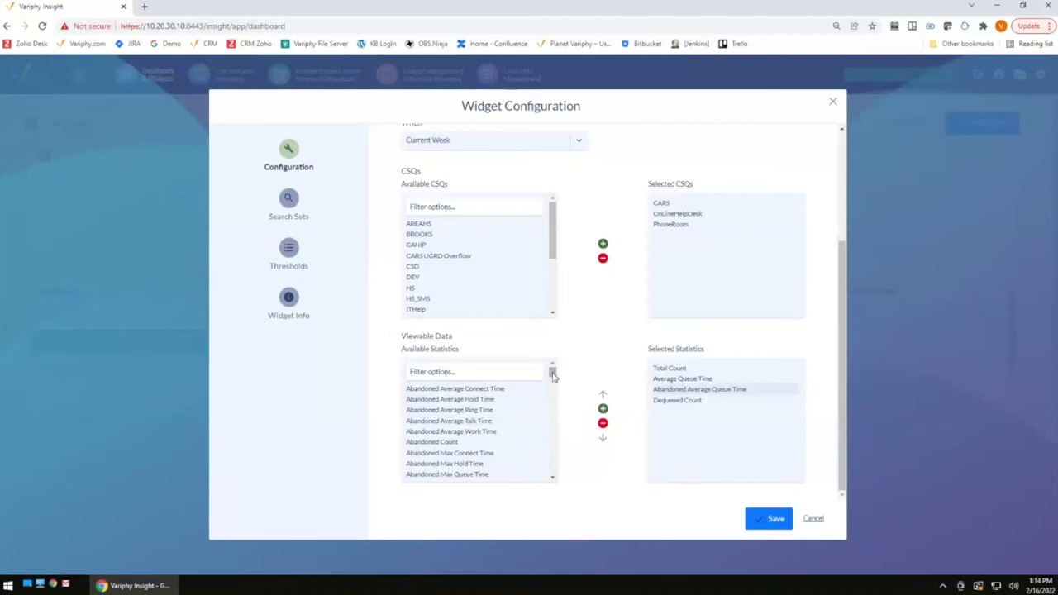
pyautogui.moveTo(552, 377); pyautogui.dragTo(553, 400)
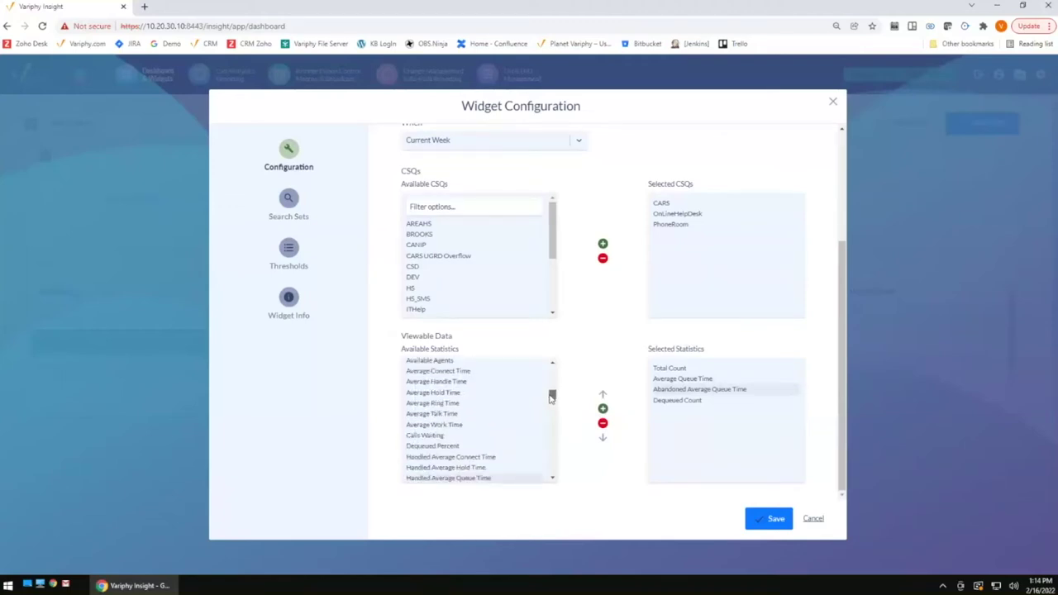
pyautogui.click(440, 403)
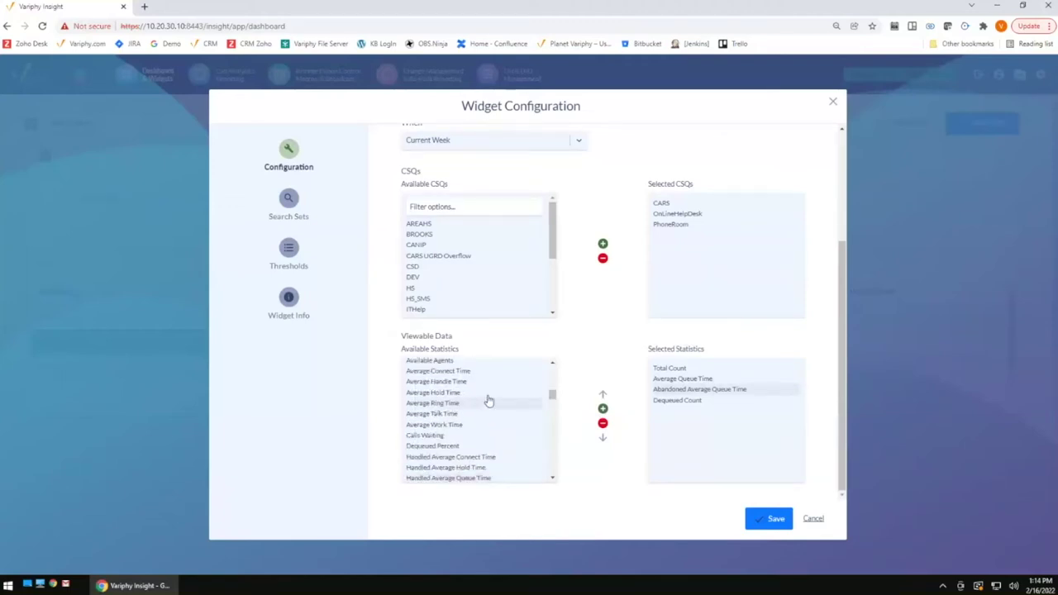
pyautogui.click(603, 409)
pyautogui.scroll(-1, 463, 405)
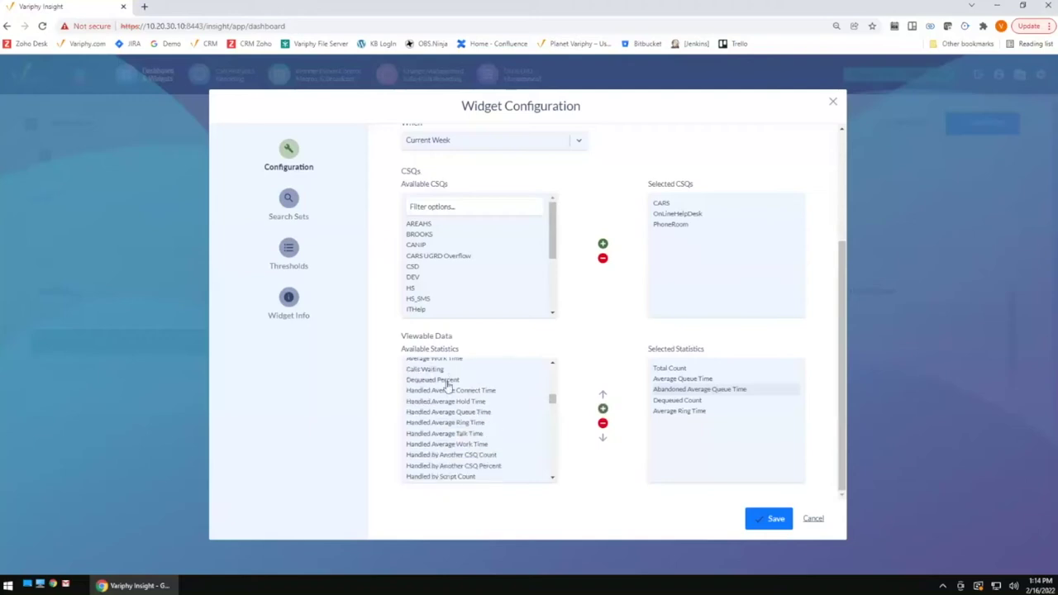
pyautogui.click(433, 374)
pyautogui.scroll(1, 551, 399)
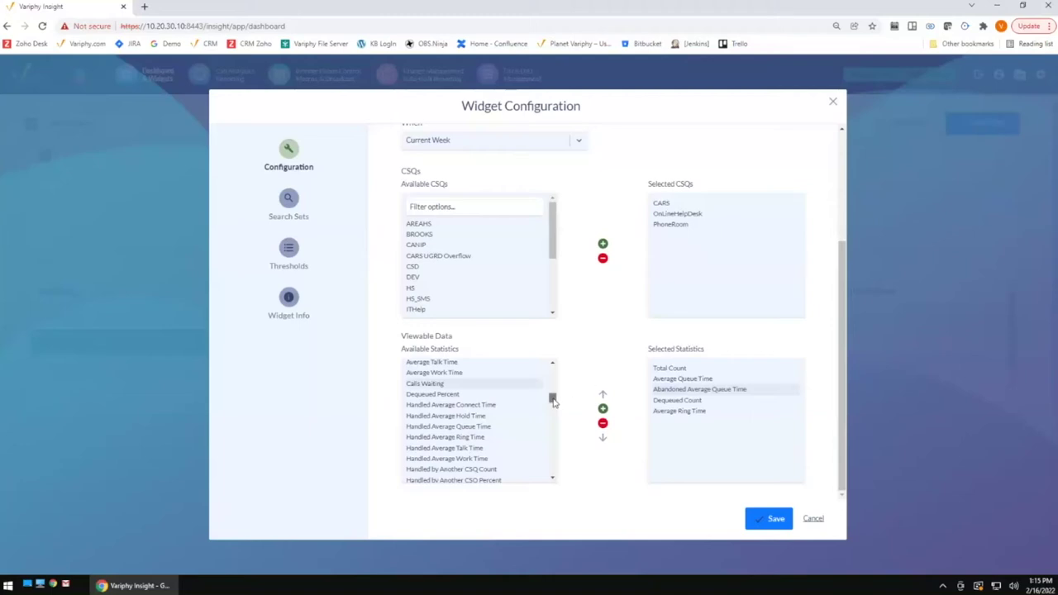
pyautogui.moveTo(553, 397); pyautogui.dragTo(554, 406)
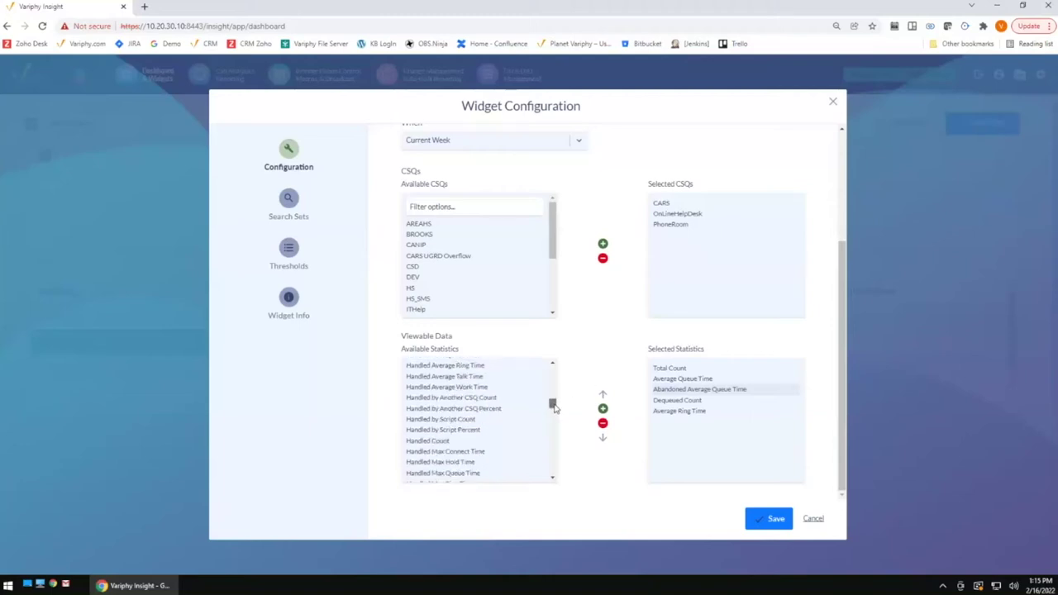
pyautogui.click(448, 442)
pyautogui.click(603, 408)
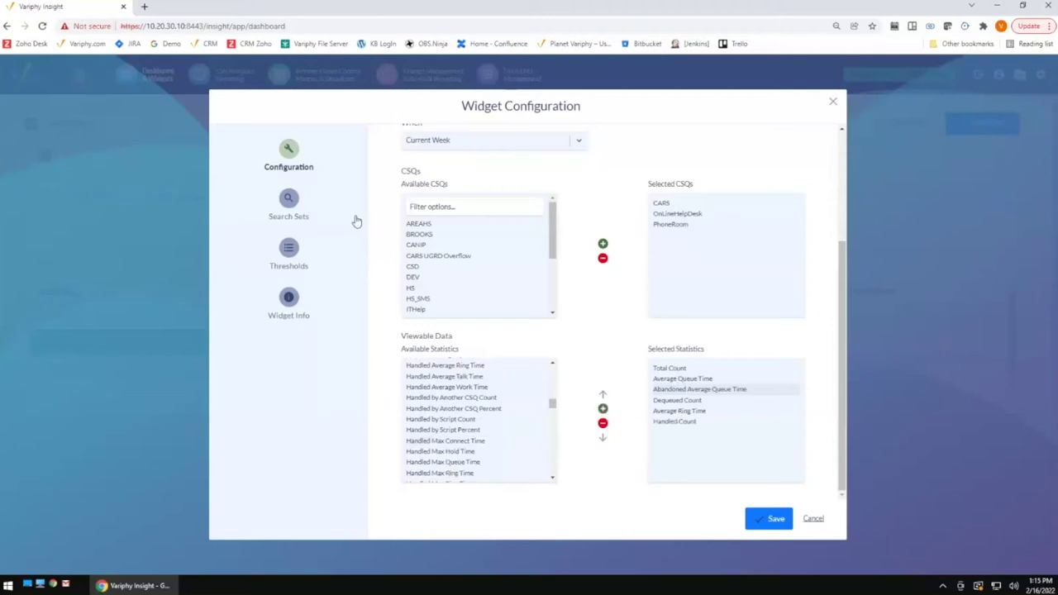
pyautogui.click(287, 202)
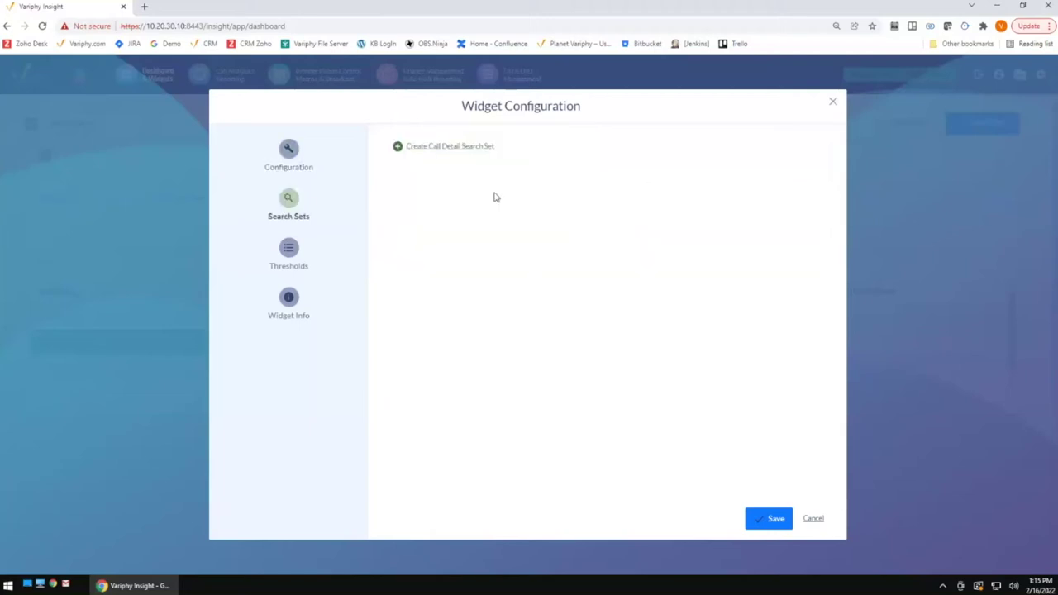
# Create then remove a call detail search set, and switch to Thresholds
pyautogui.click(468, 149)
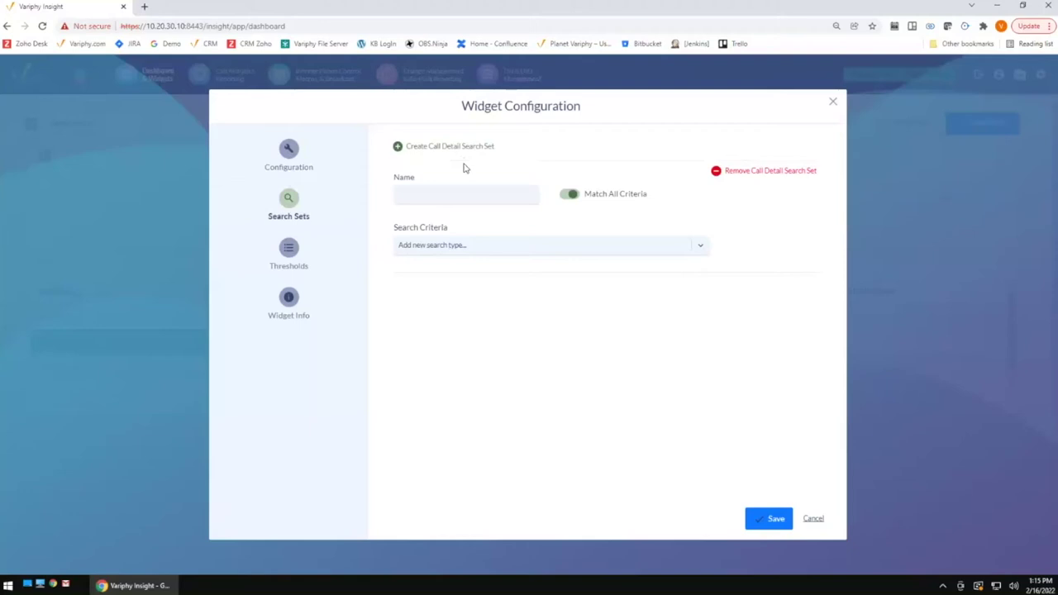
pyautogui.click(718, 172)
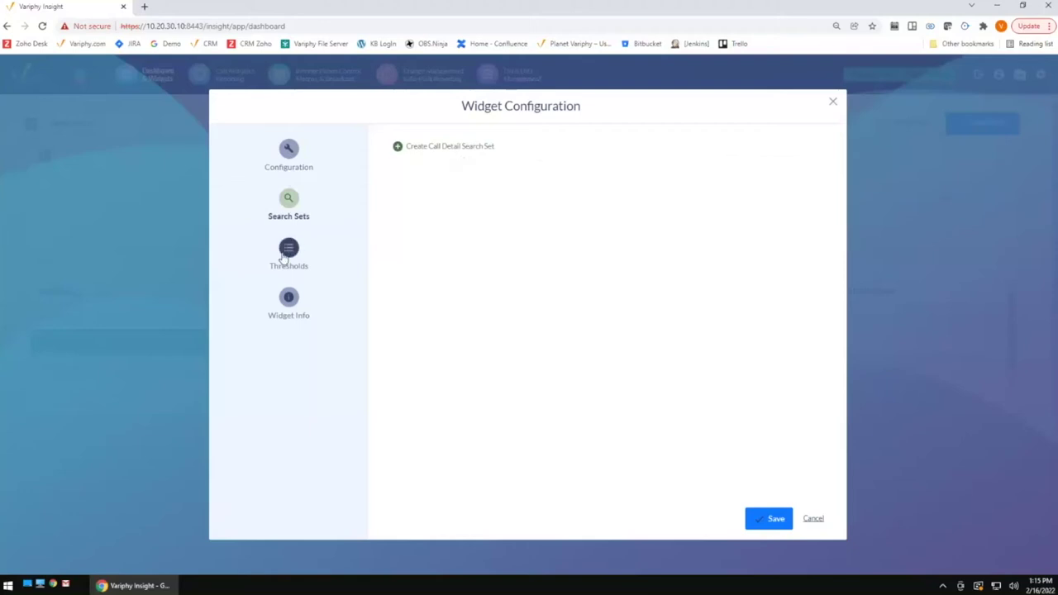
pyautogui.click(285, 252)
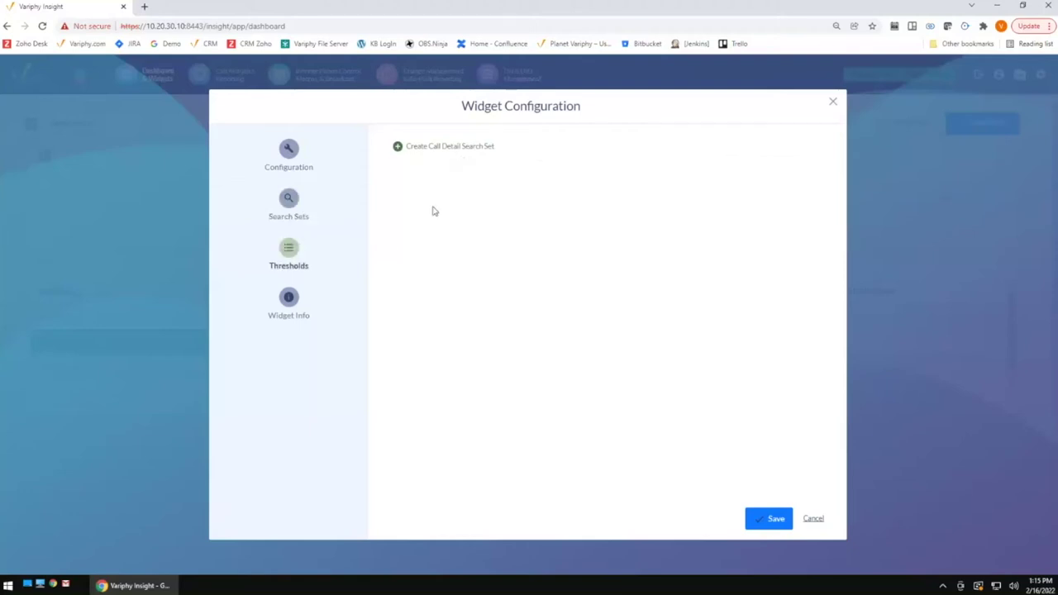
# Add a Red threshold on Abandoned Average Queue Time for all CSQs at ≥ 00:01:00
pyautogui.click(437, 150)
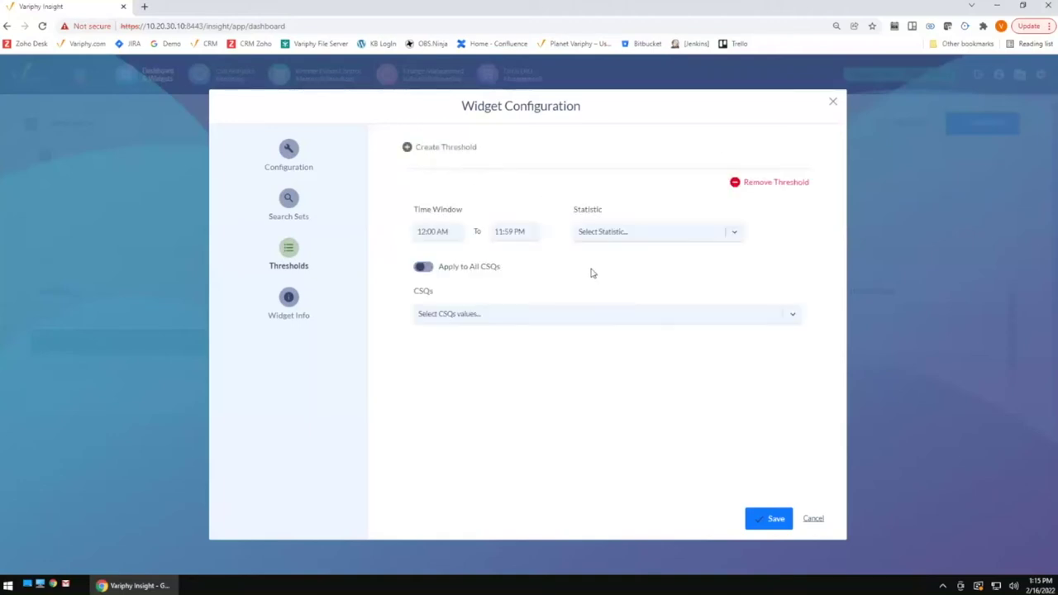
pyautogui.click(625, 234)
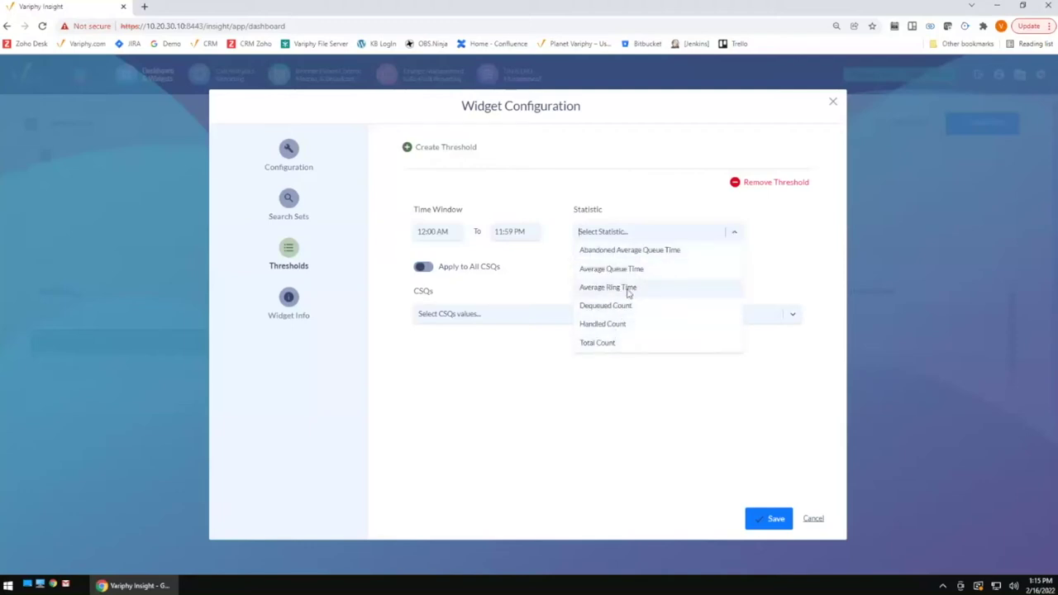
pyautogui.click(618, 251)
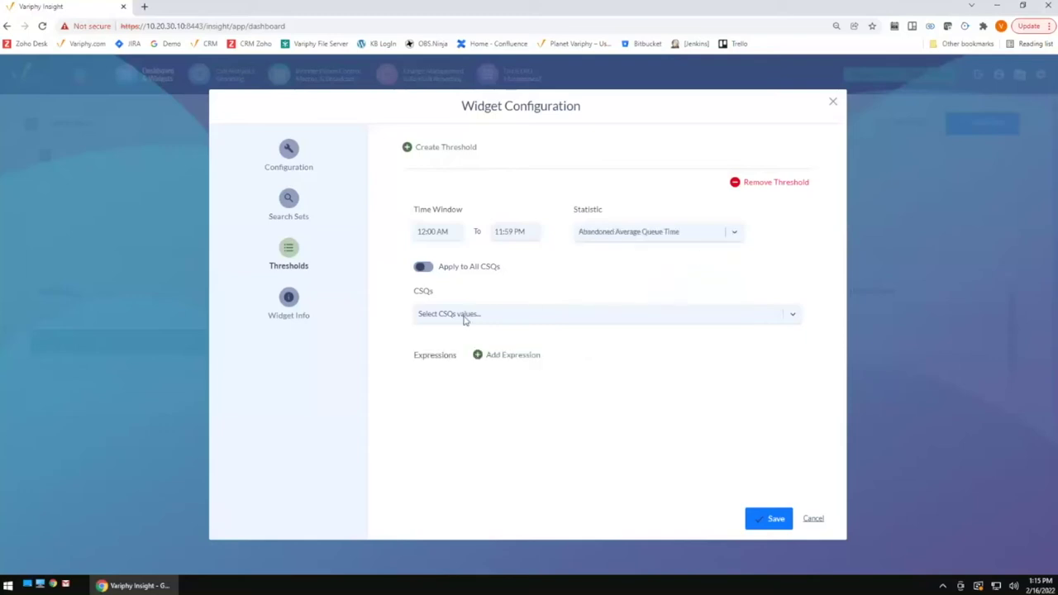
pyautogui.click(428, 268)
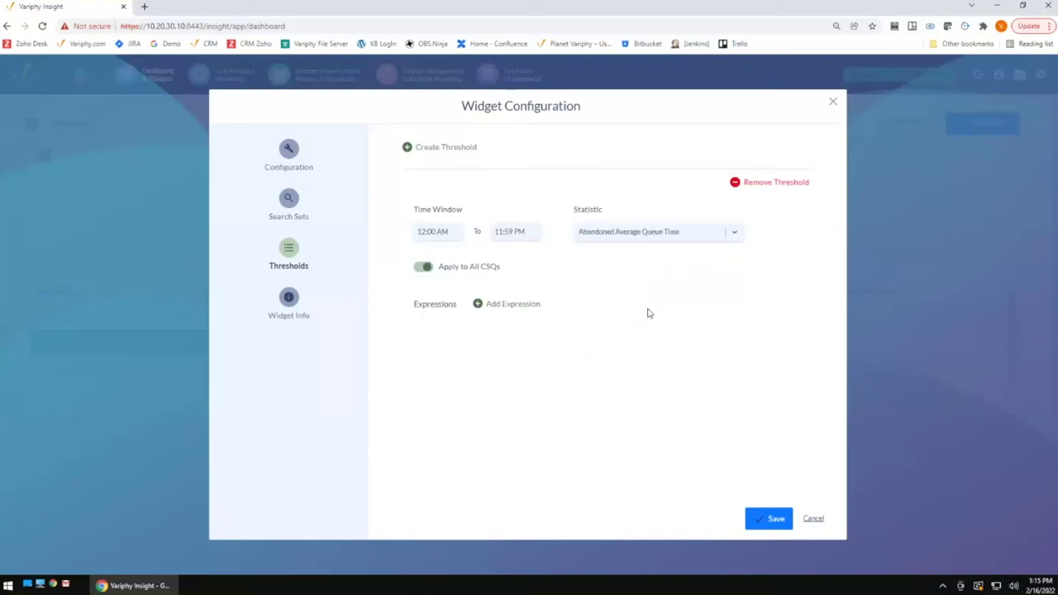
pyautogui.click(521, 306)
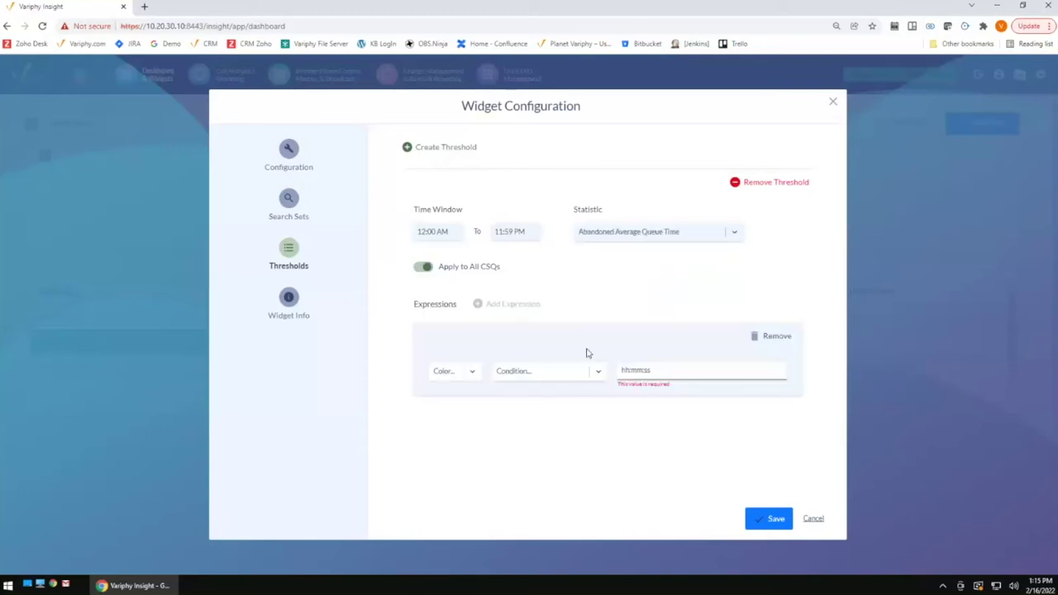
pyautogui.click(473, 374)
pyautogui.click(442, 447)
pyautogui.click(558, 378)
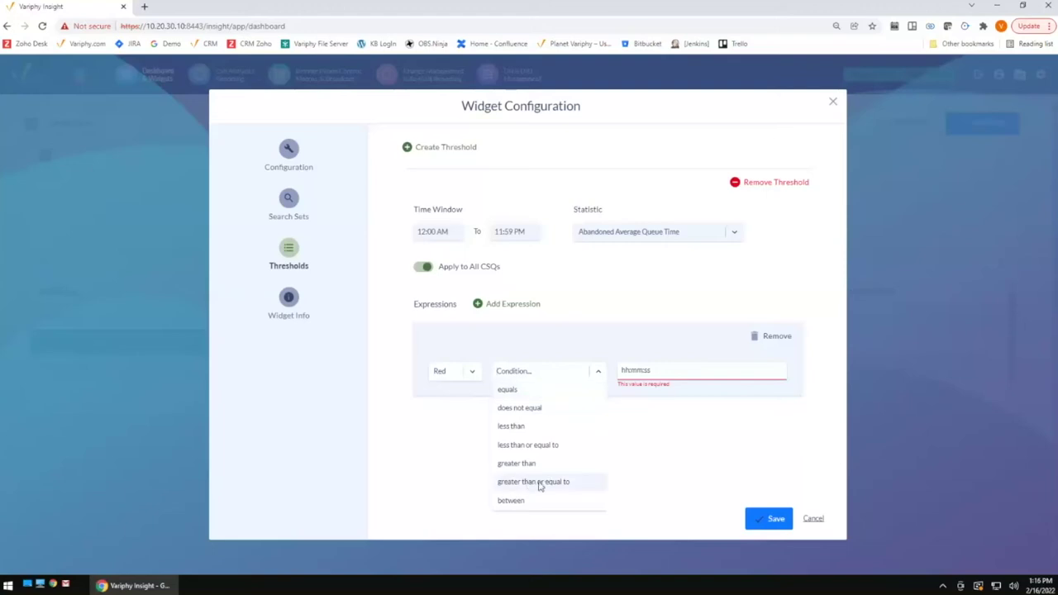
pyautogui.click(572, 481)
pyautogui.click(673, 373)
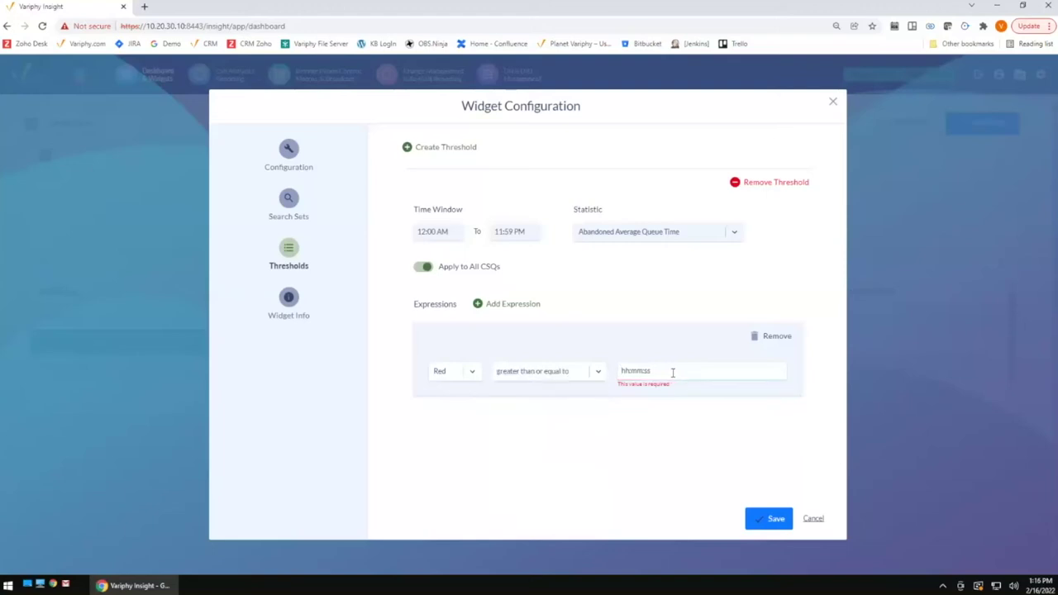
pyautogui.write('00:01:00')
# Save the CSQ Detail widget, then widen it across the dashboard and make it taller
pyautogui.click(295, 162)
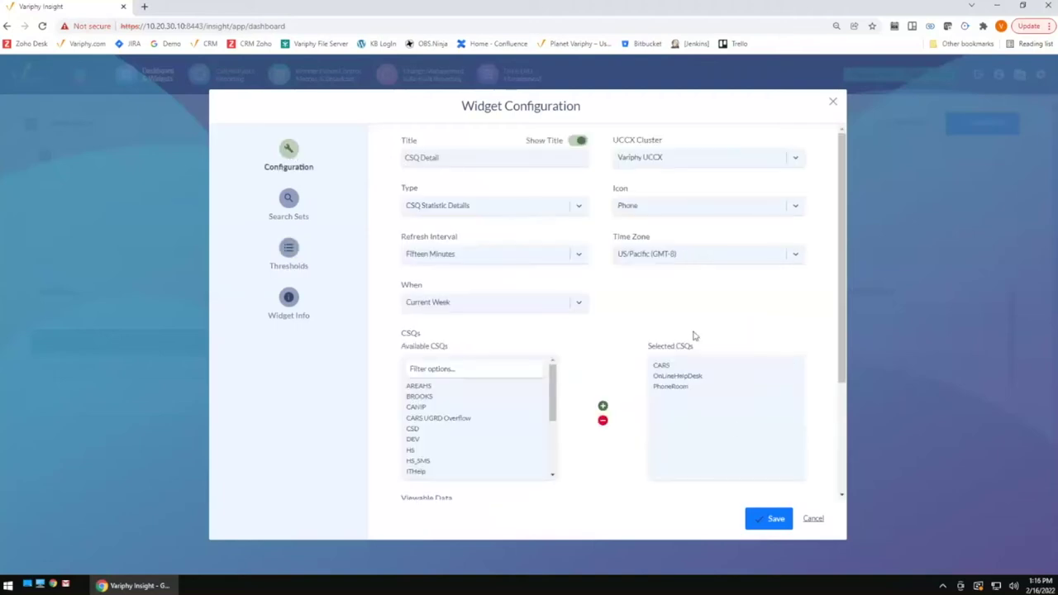
pyautogui.click(755, 516)
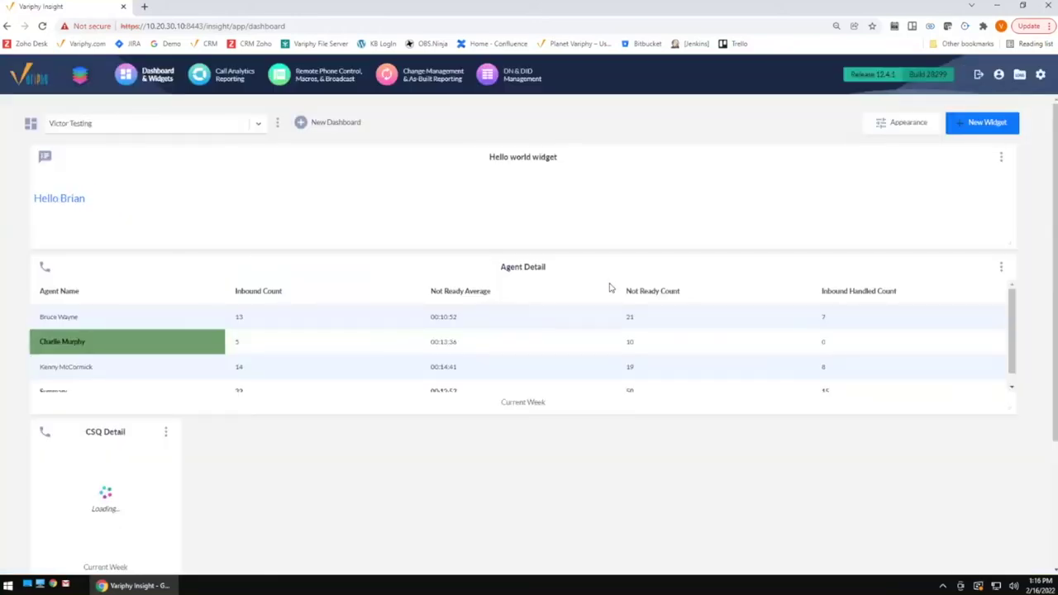
pyautogui.scroll(-3, 263, 373)
pyautogui.moveTo(175, 406); pyautogui.dragTo(1011, 421)
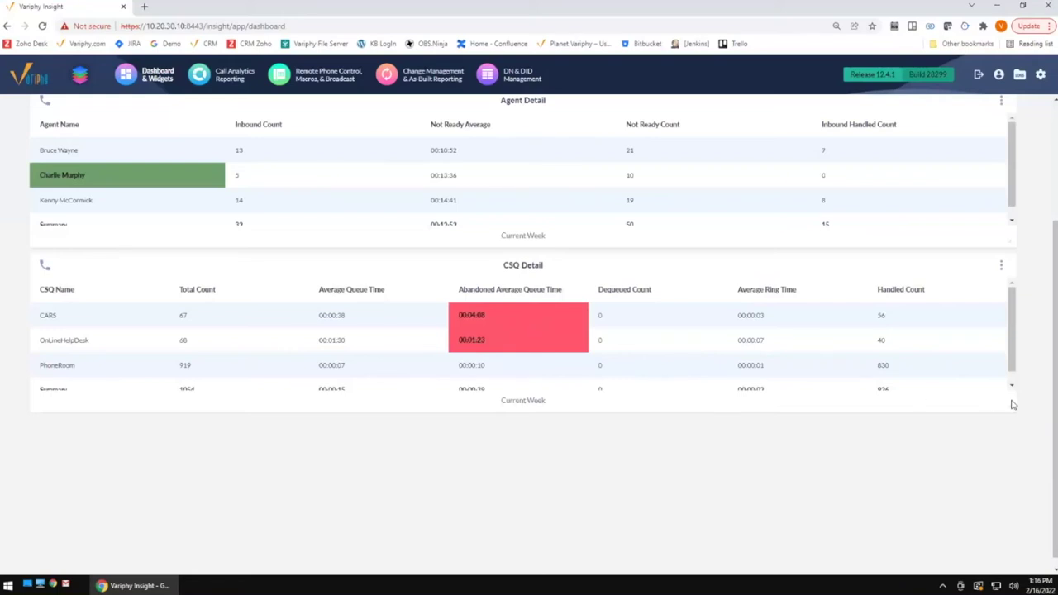
pyautogui.moveTo(1015, 408); pyautogui.dragTo(1018, 435)
pyautogui.moveTo(1013, 411); pyautogui.dragTo(1018, 470)
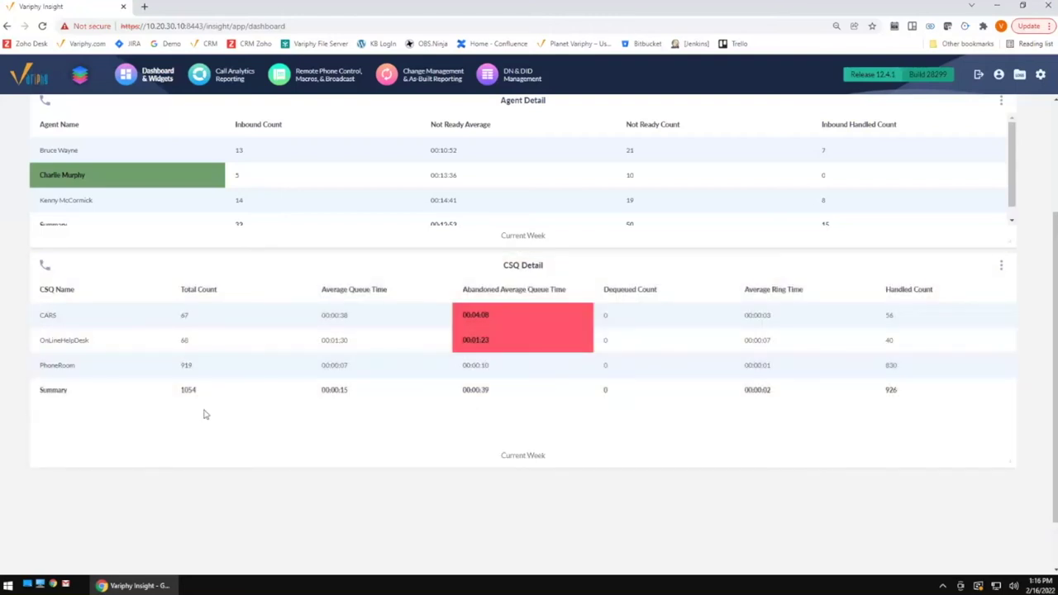
# Highlight Total Count 1054 and the queue times 00:04:08, 00:01:23 and 00:01:30
pyautogui.doubleClick(188, 390)
pyautogui.doubleClick(454, 324)
pyautogui.doubleClick(494, 348)
pyautogui.doubleClick(347, 342)
pyautogui.doubleClick(492, 345)
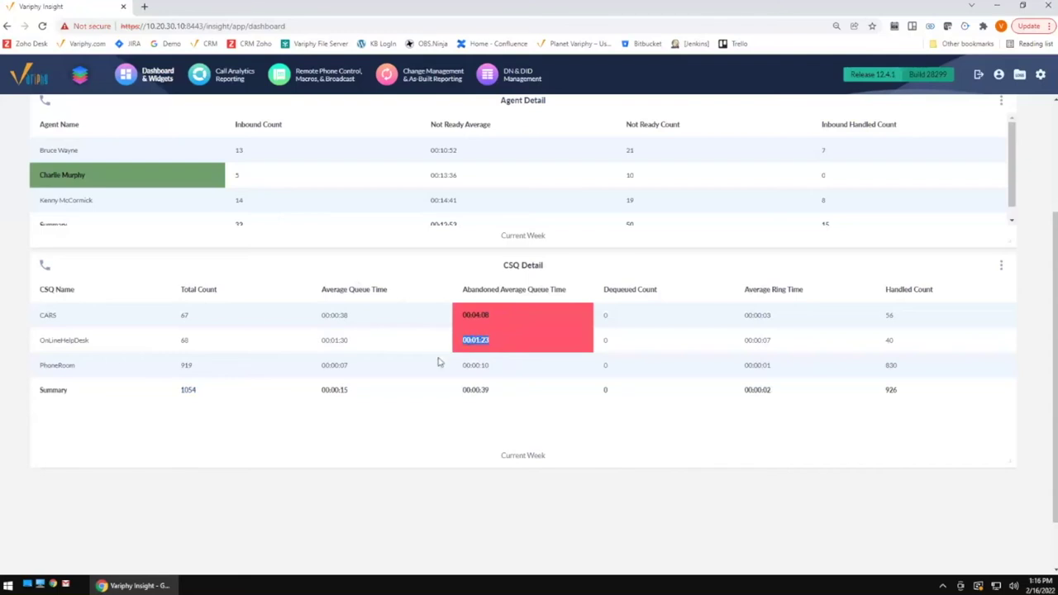
pyautogui.click(494, 344)
pyautogui.doubleClick(494, 344)
pyautogui.moveTo(349, 343); pyautogui.dragTo(325, 344)
pyautogui.doubleClick(326, 342)
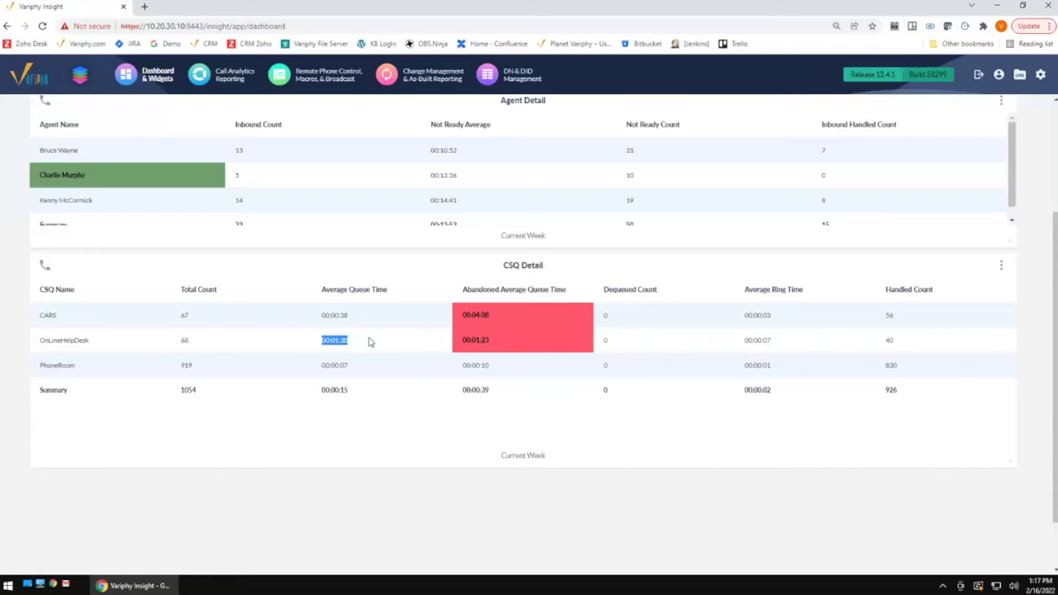
pyautogui.doubleClick(458, 341)
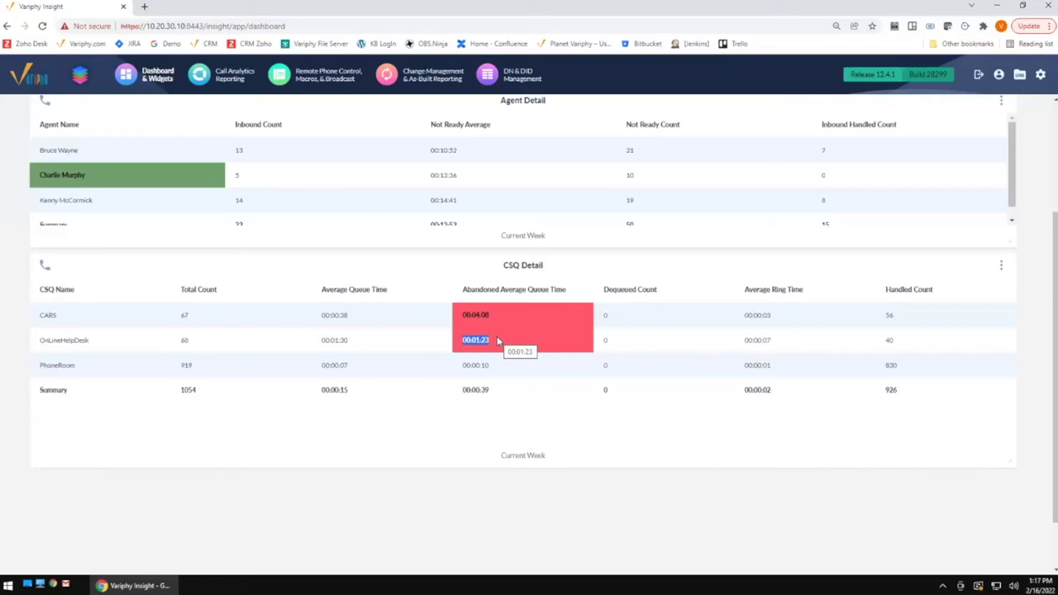
pyautogui.doubleClick(317, 342)
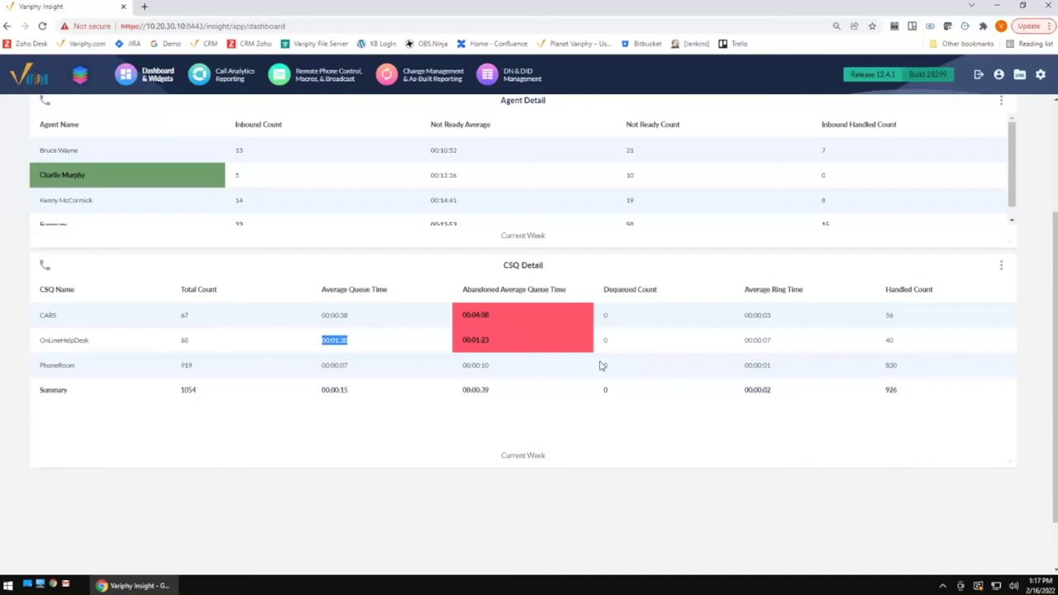
pyautogui.scroll(2, 602, 366)
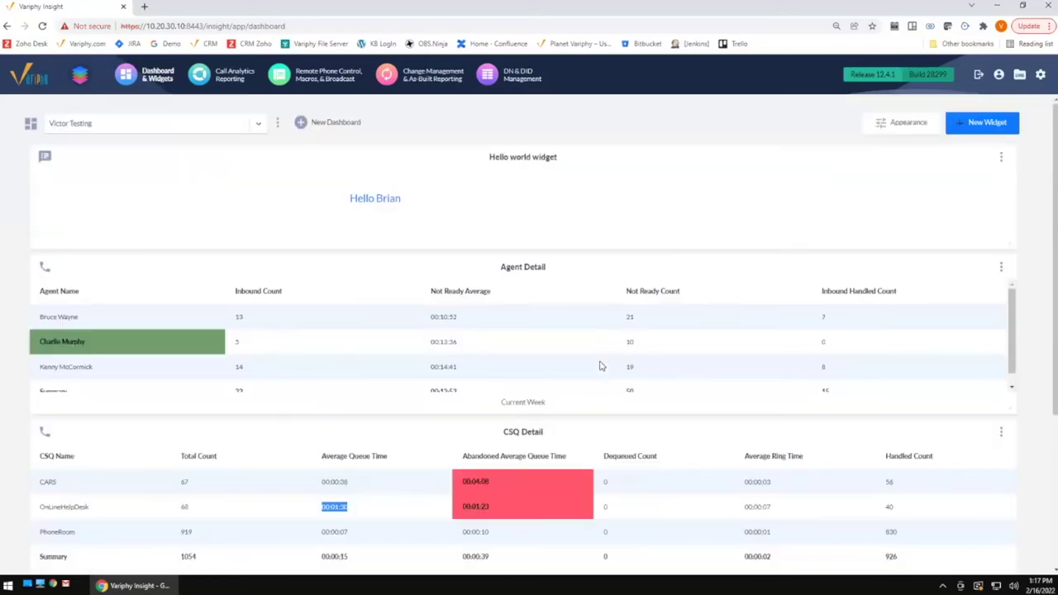
# Start a new UCCX Call Analytics CSQ Summary widget on the Variphy UCCX cluster
pyautogui.click(997, 127)
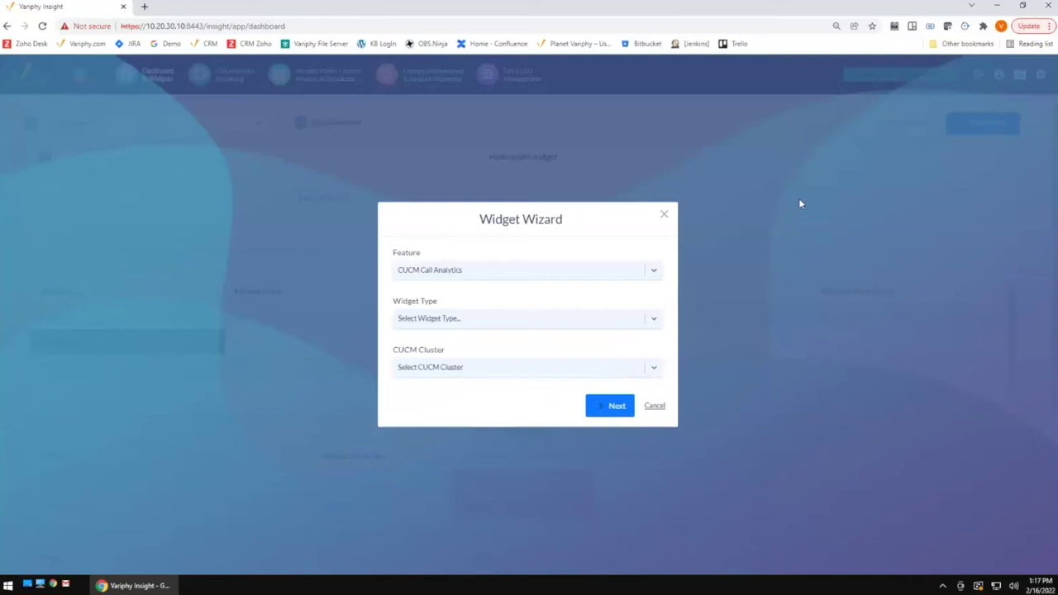
pyautogui.click(531, 276)
pyautogui.click(454, 345)
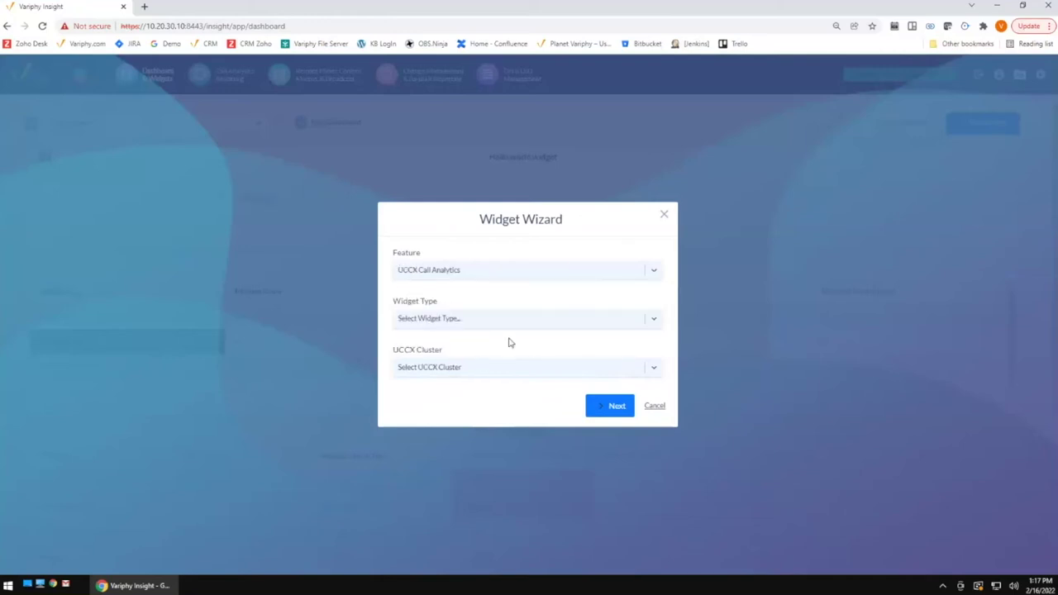
pyautogui.click(467, 321)
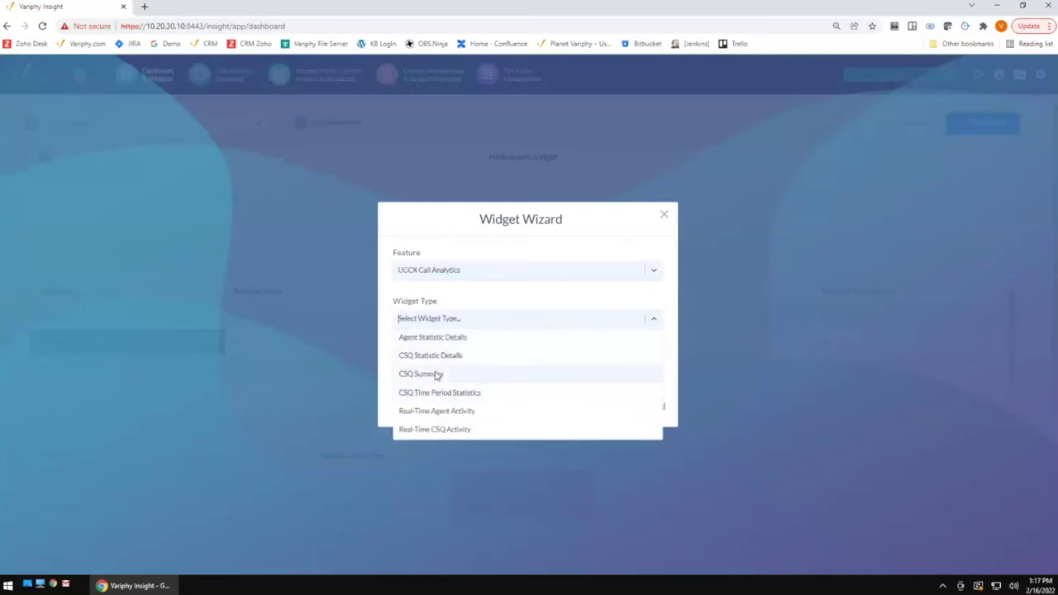
pyautogui.click(436, 373)
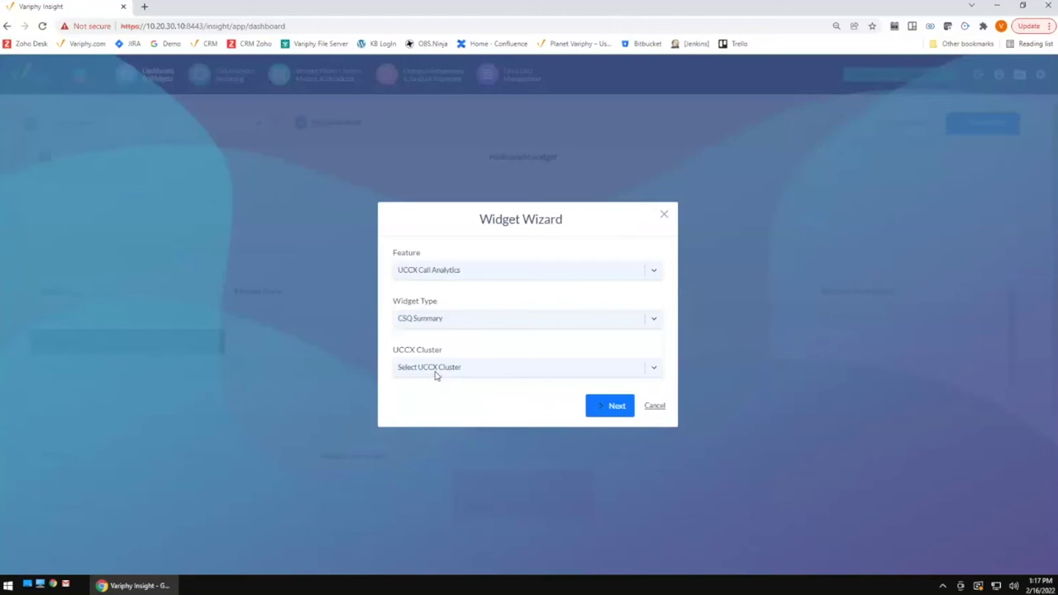
pyautogui.click(477, 373)
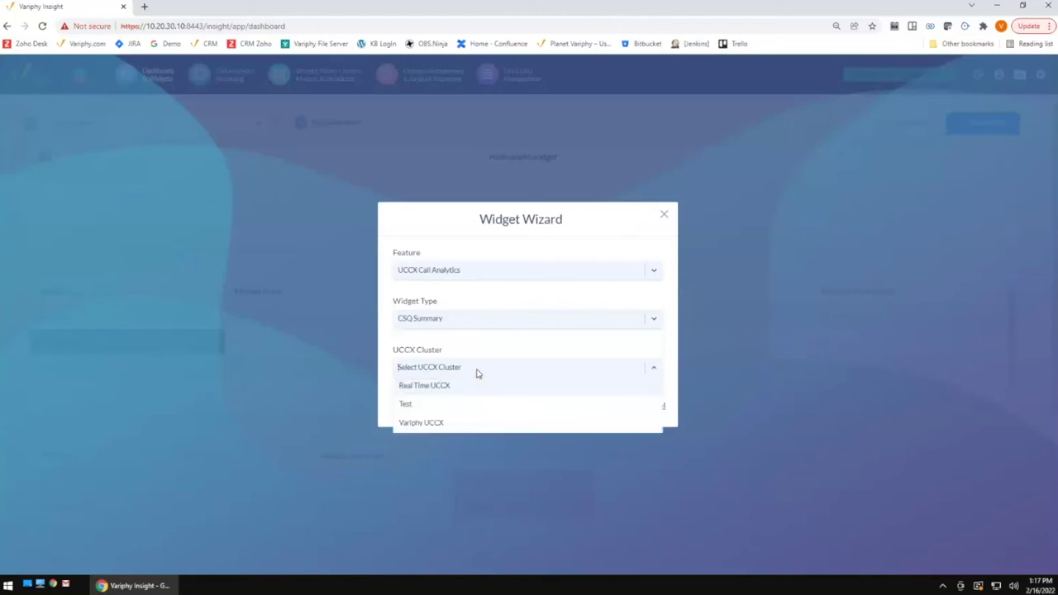
pyautogui.click(451, 422)
pyautogui.click(606, 411)
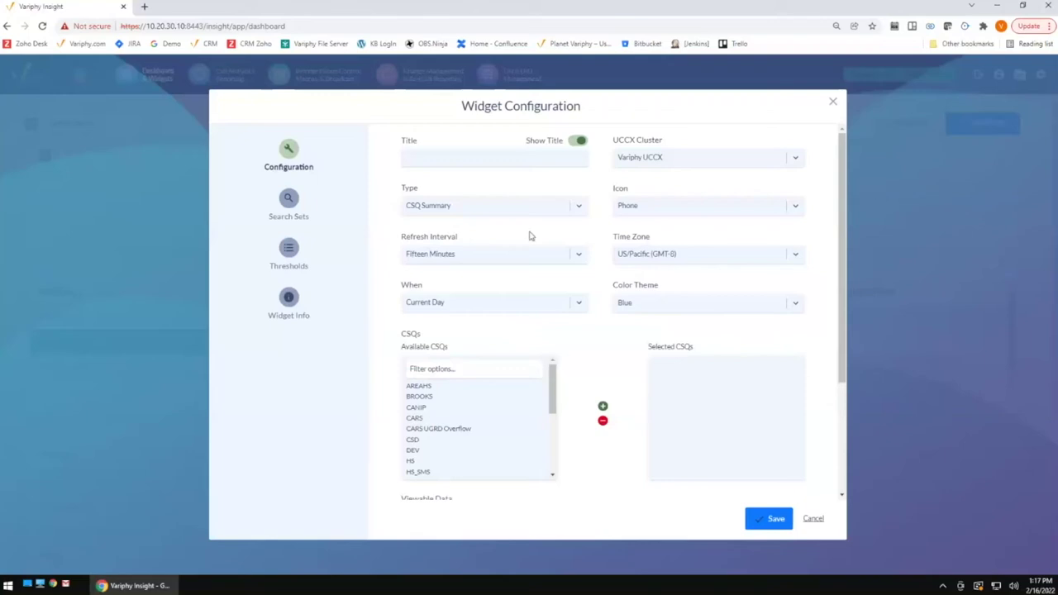
# Enter a title spell-corrected to 'Summary', then cancel the widget configuration
pyautogui.click(484, 160)
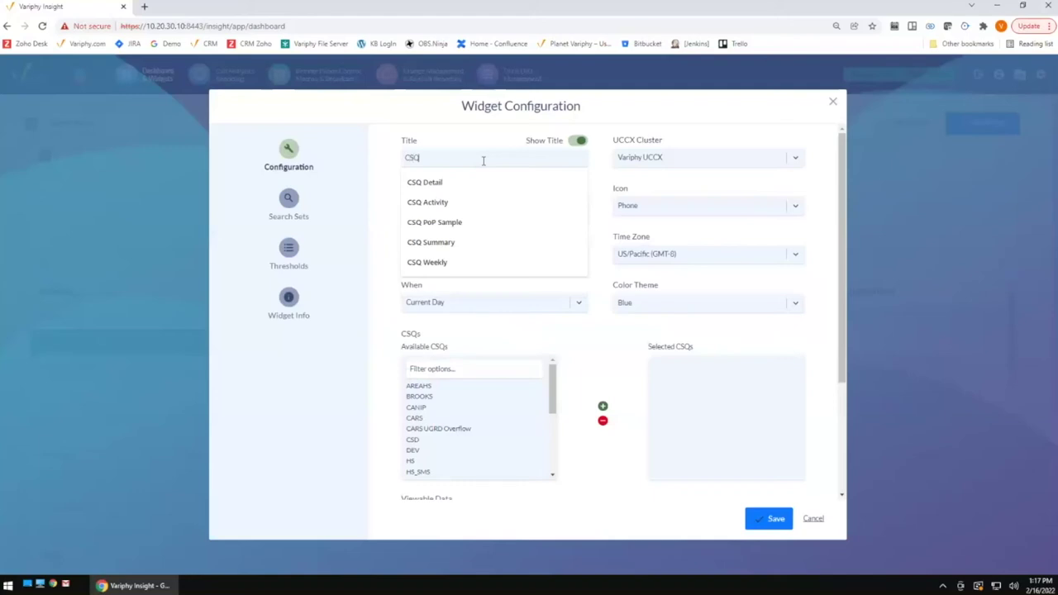
pyautogui.write('Summary')
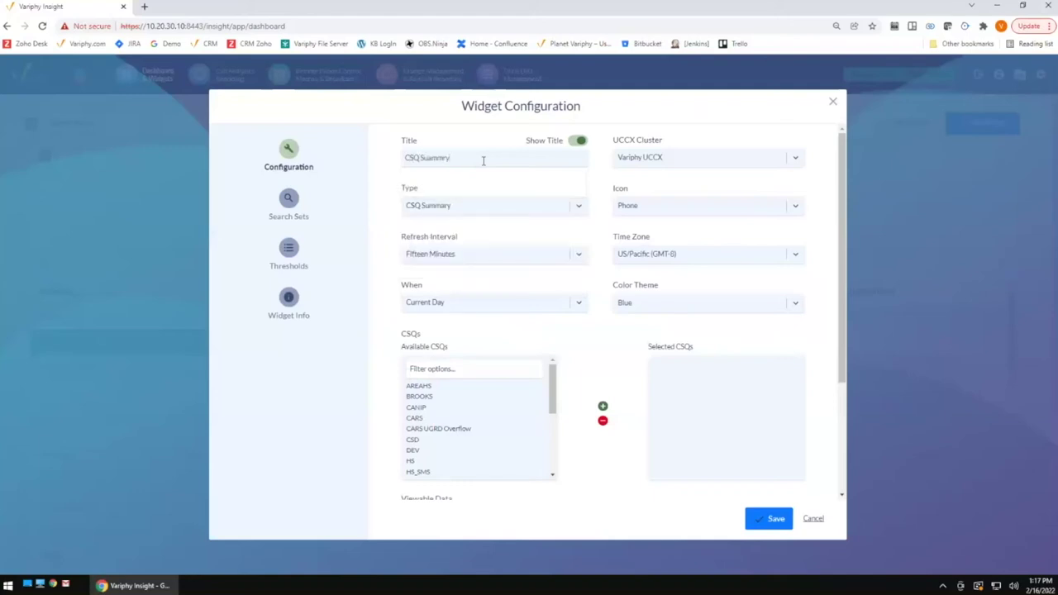
pyautogui.rightClick(439, 165)
pyautogui.click(531, 194)
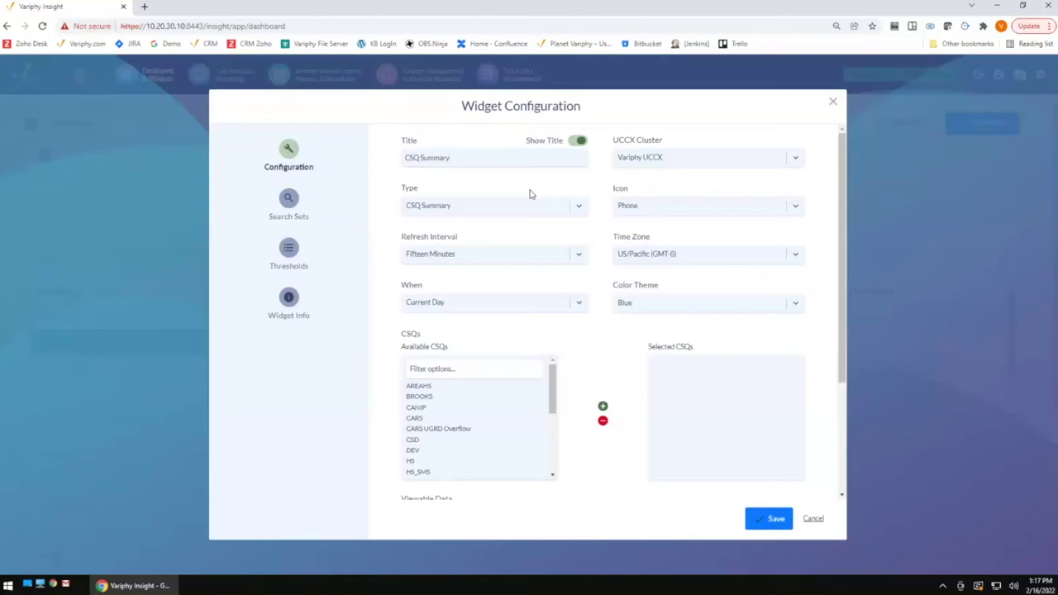
pyautogui.click(812, 516)
pyautogui.scroll(-1, 584, 449)
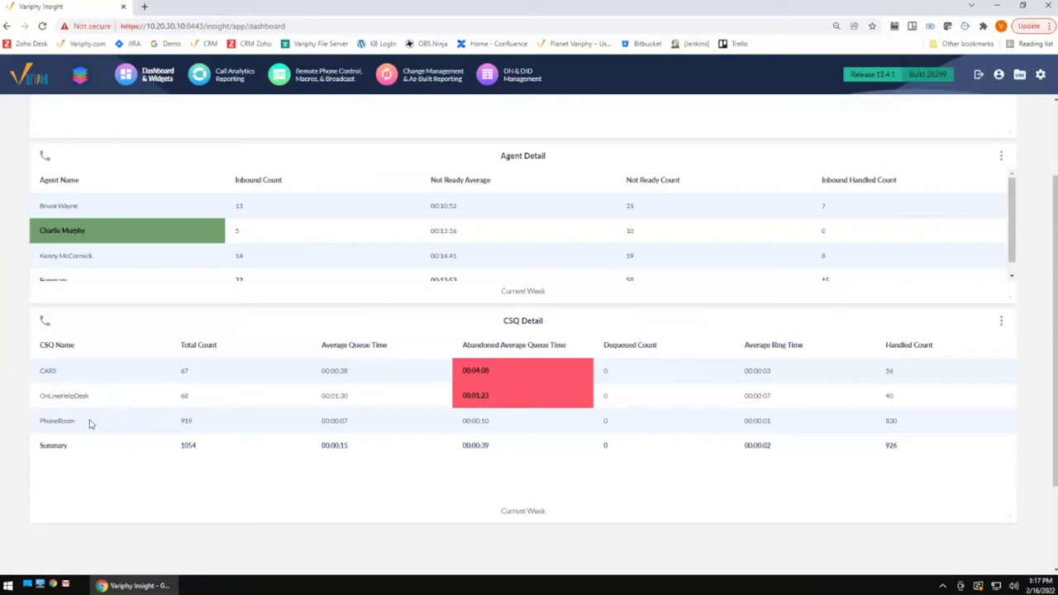
pyautogui.scroll(1, 327, 413)
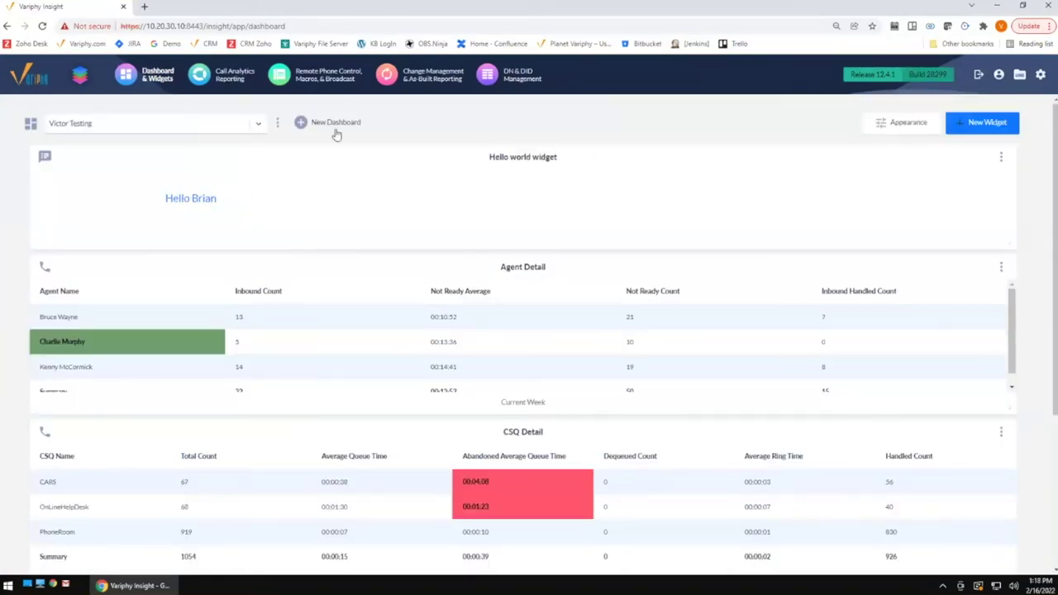
# Start a UCCX Call Analytics CSQ Summary widget on the Variphy UCCX cluster, titled 'CSQ Summary'
pyautogui.click(982, 123)
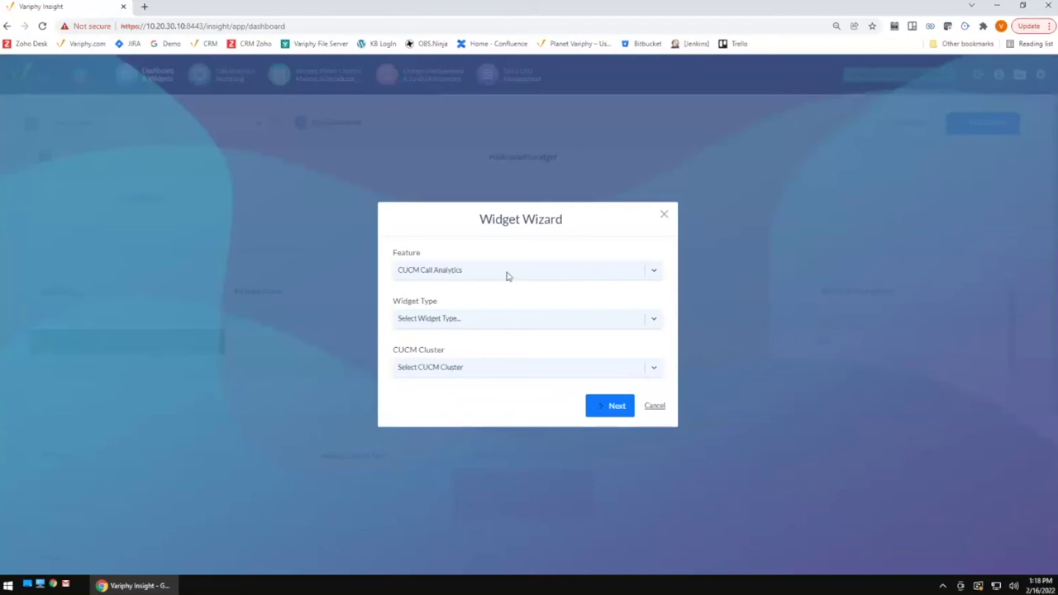
pyautogui.click(507, 277)
pyautogui.click(441, 346)
pyautogui.click(494, 323)
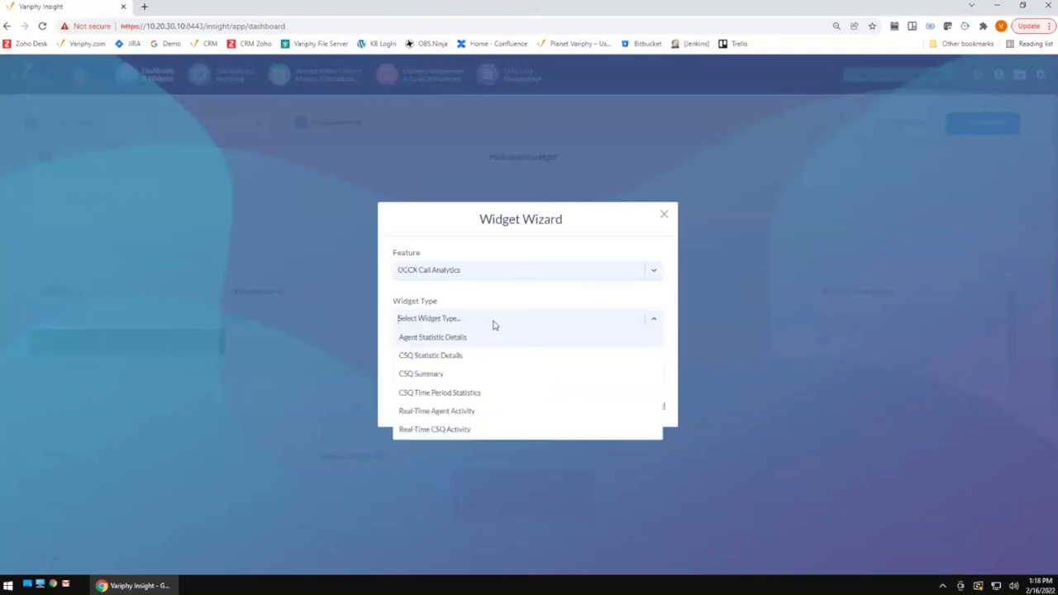
pyautogui.click(438, 373)
pyautogui.click(467, 372)
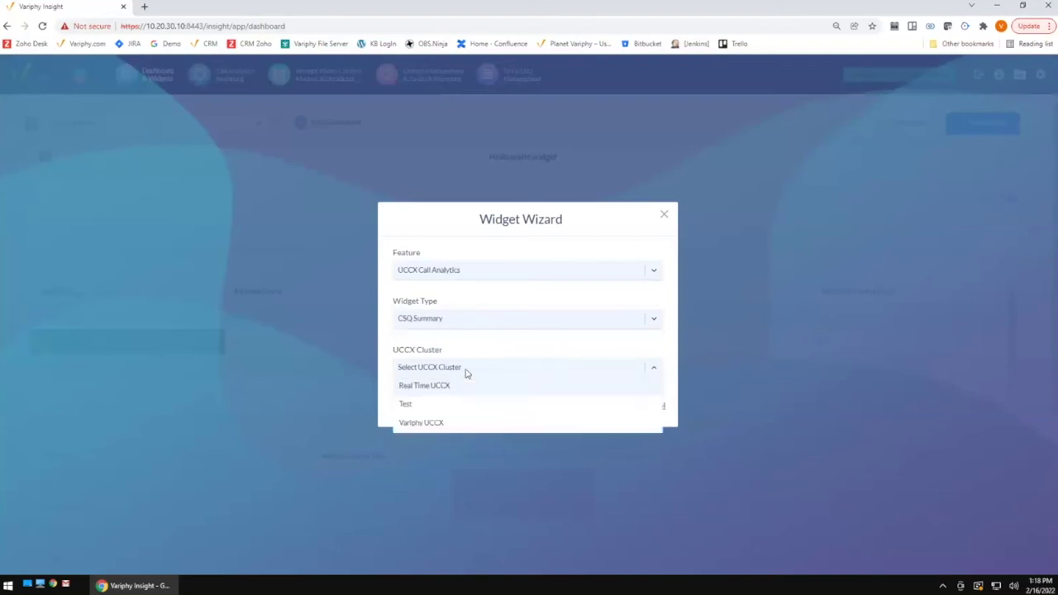
pyautogui.click(443, 423)
pyautogui.click(612, 408)
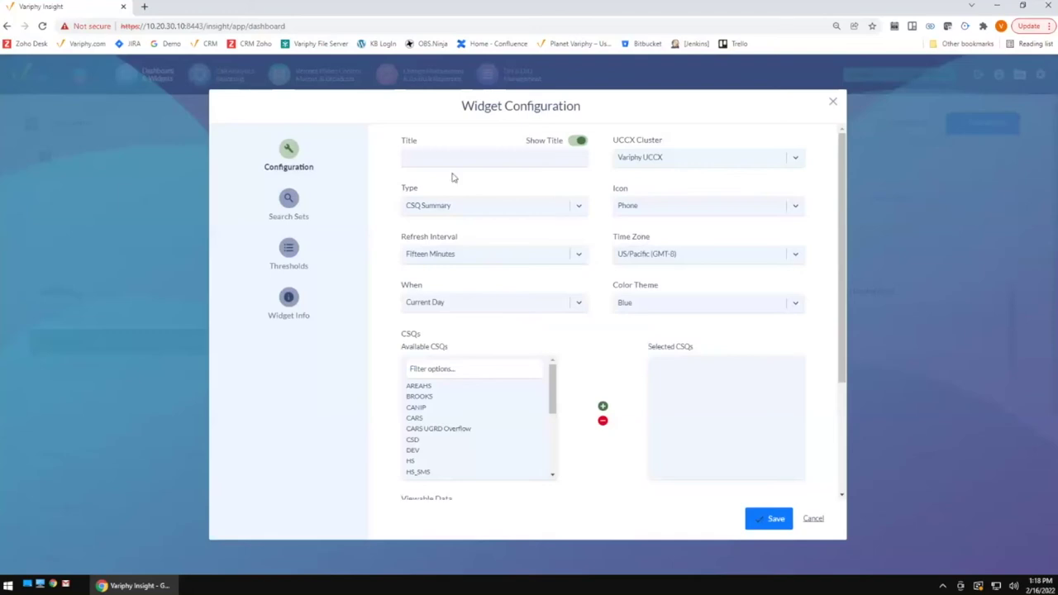
pyautogui.click(455, 158)
pyautogui.write('CSQ Summary')
# Choose ITHelp and OnLineHelpDesk as the widget's CSQs, dropping CARS and PhoneRoom
pyautogui.scroll(-1, 475, 363)
pyautogui.click(420, 362)
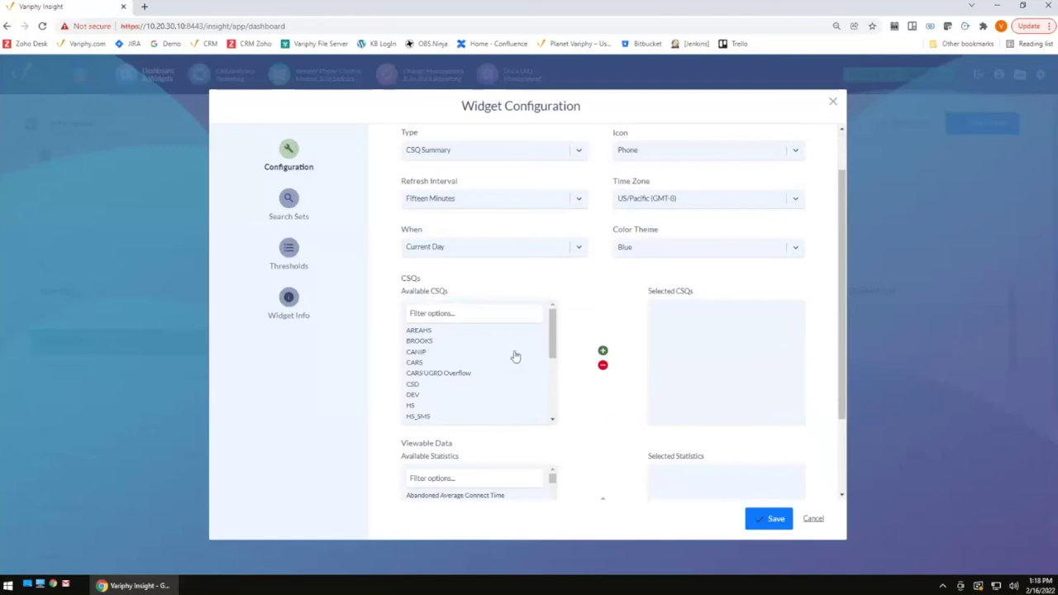
pyautogui.click(602, 351)
pyautogui.moveTo(553, 337); pyautogui.dragTo(552, 356)
pyautogui.scroll(-1, 496, 368)
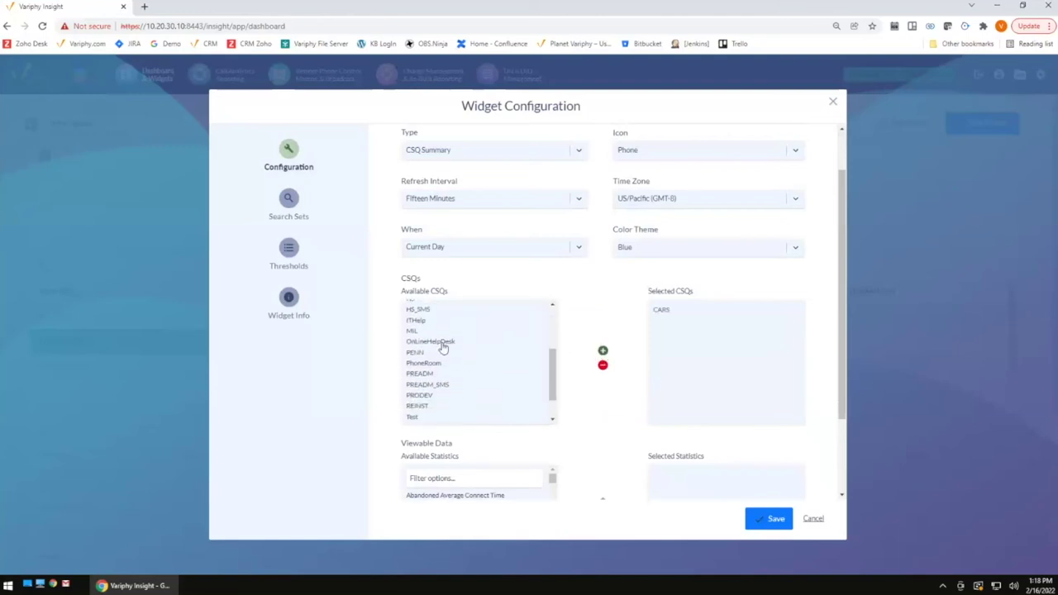
pyautogui.click(602, 351)
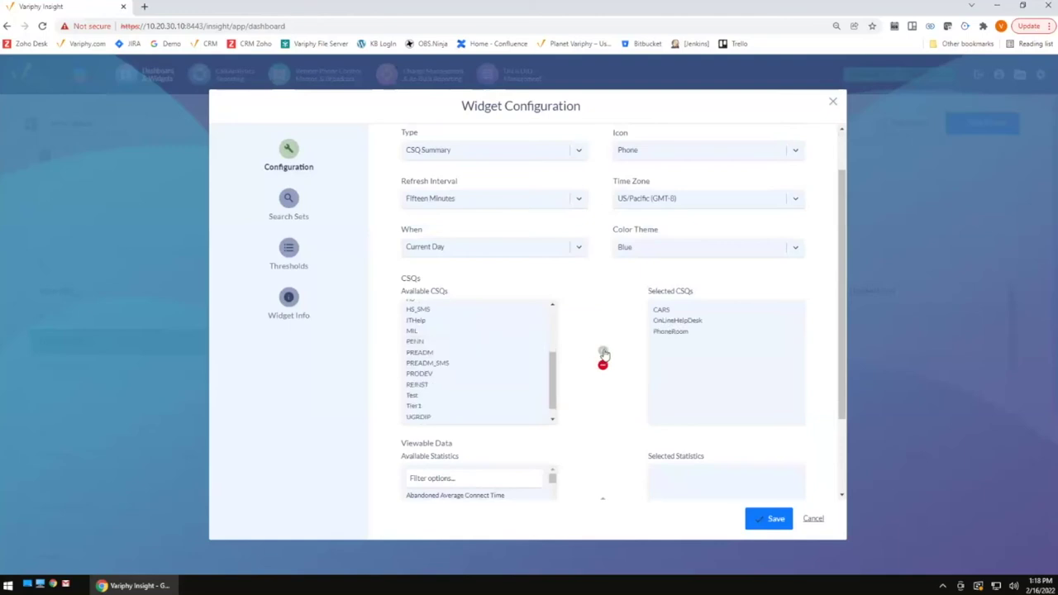
pyautogui.click(453, 322)
pyautogui.click(603, 351)
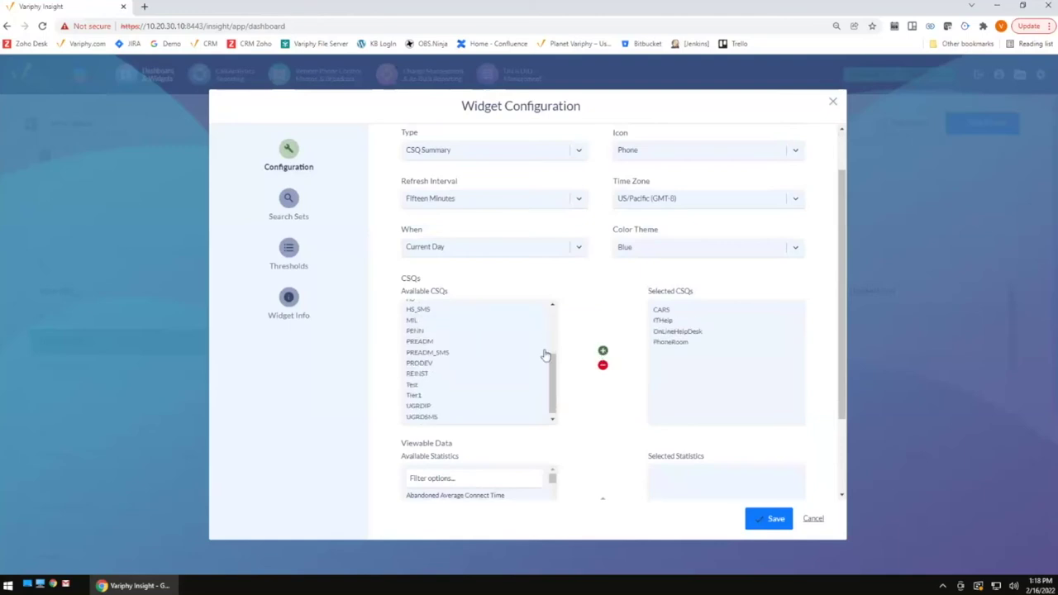
pyautogui.click(662, 311)
pyautogui.keyDown('ctrl'); pyautogui.click(672, 341); pyautogui.keyUp('ctrl')
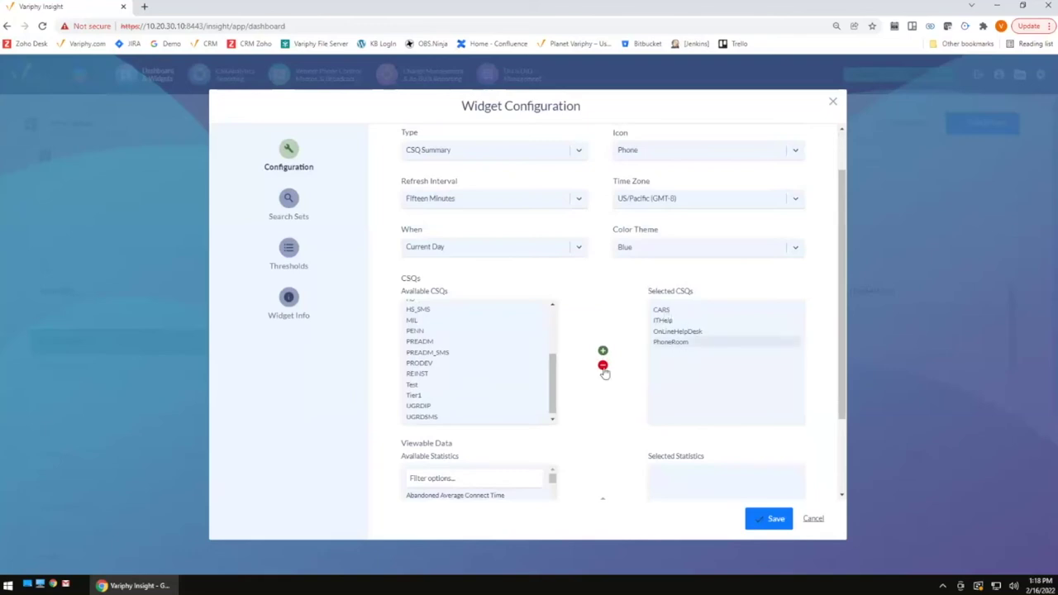
pyautogui.click(603, 366)
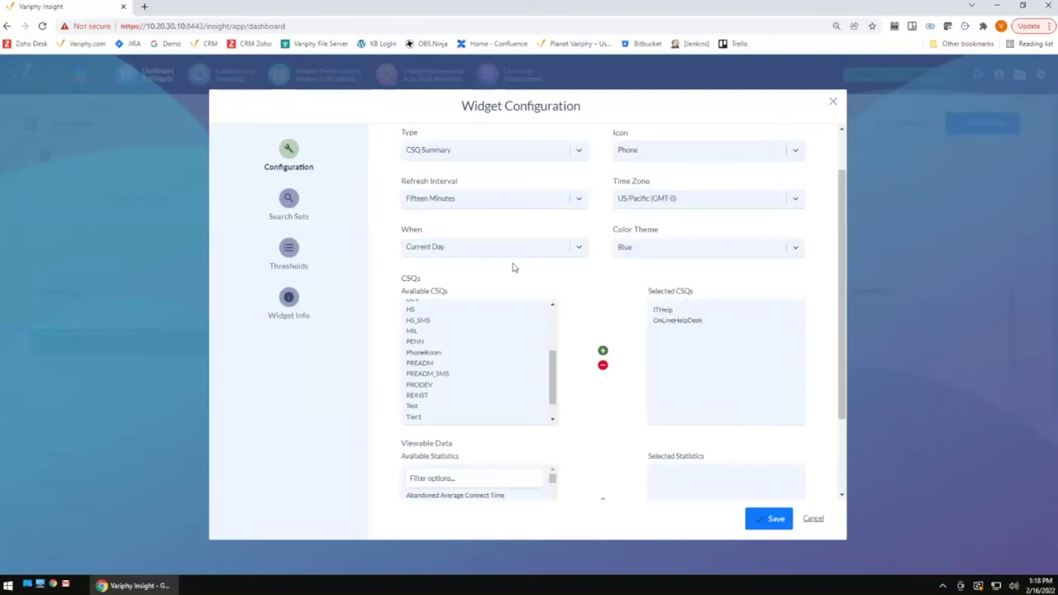
# Set the widget's When reporting period to Current Week
pyautogui.click(464, 251)
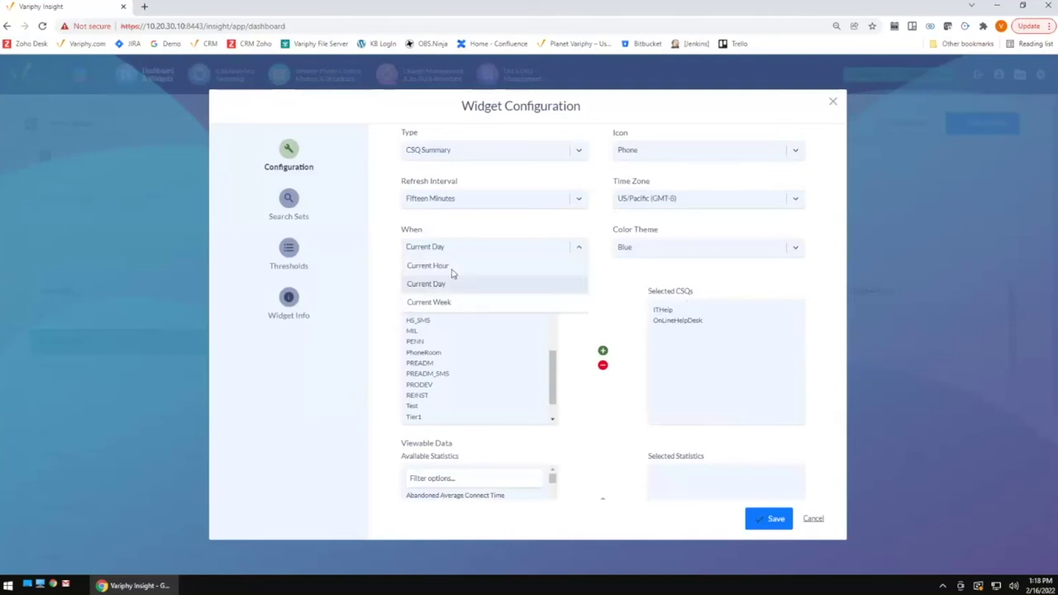
pyautogui.click(395, 293)
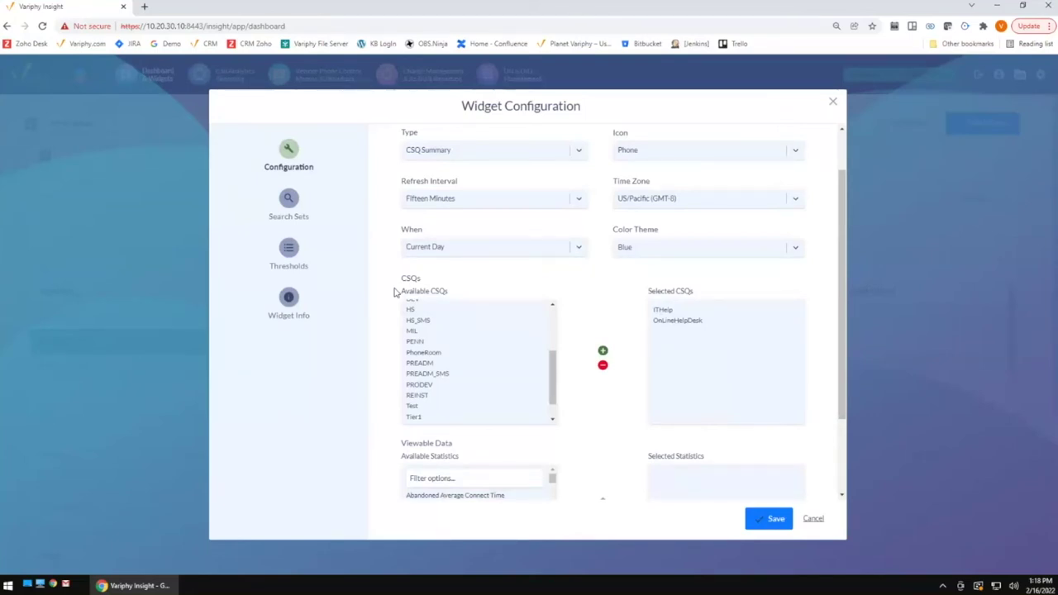
pyautogui.click(470, 255)
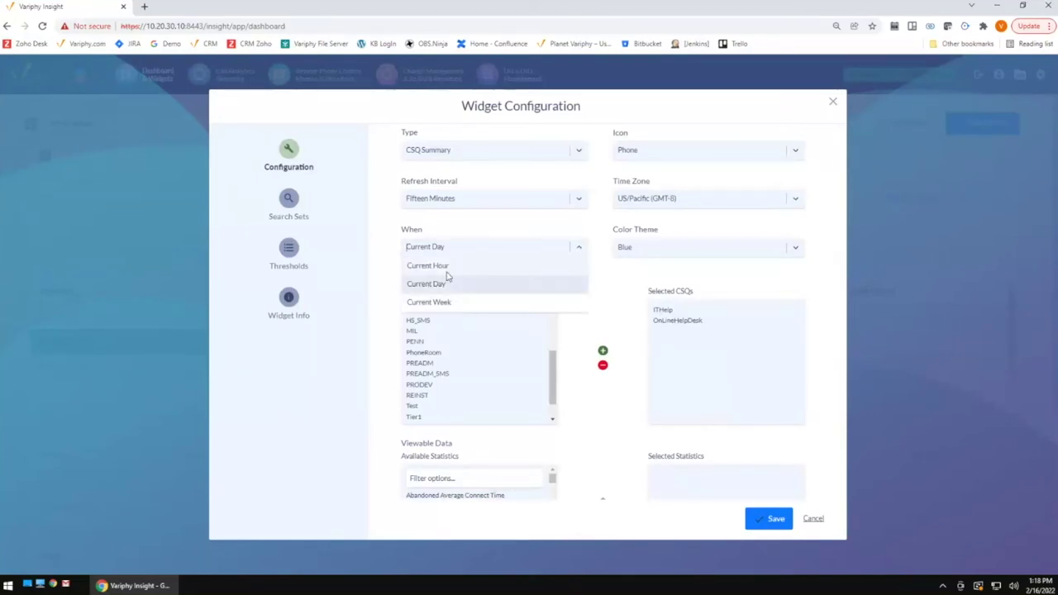
pyautogui.click(446, 268)
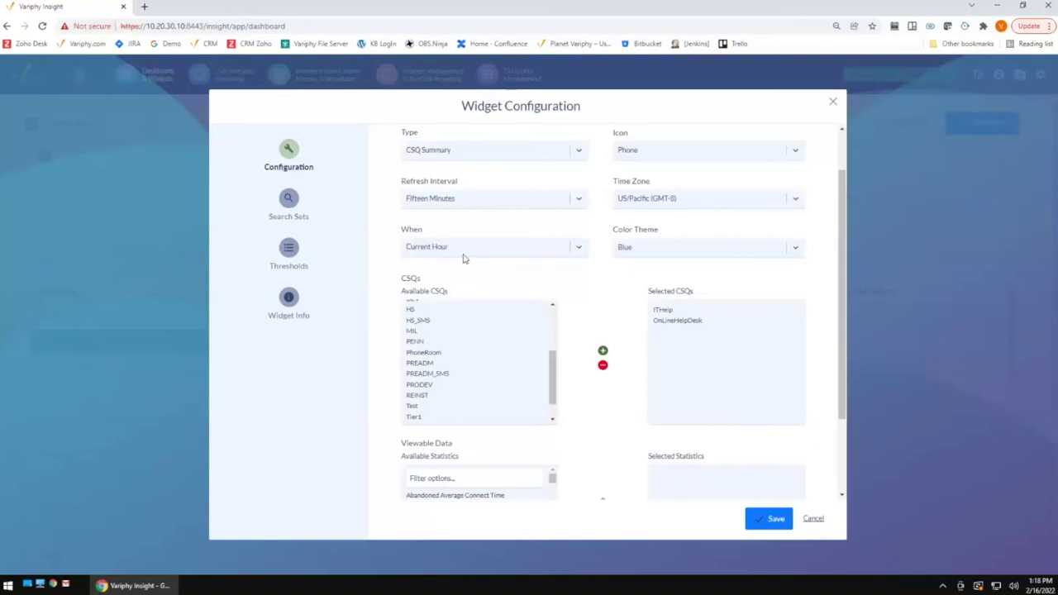
pyautogui.click(463, 257)
pyautogui.click(432, 303)
pyautogui.scroll(-2, 634, 311)
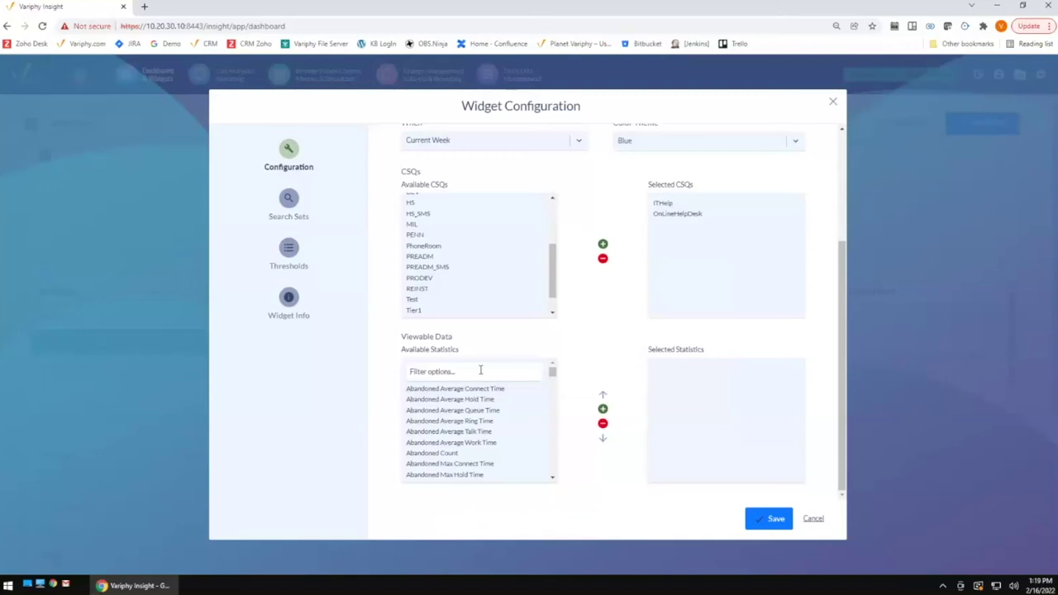
# Filter statistics by 'ave' and add Average Queue Time and Abandoned Average Queue Time
pyautogui.write('aver')
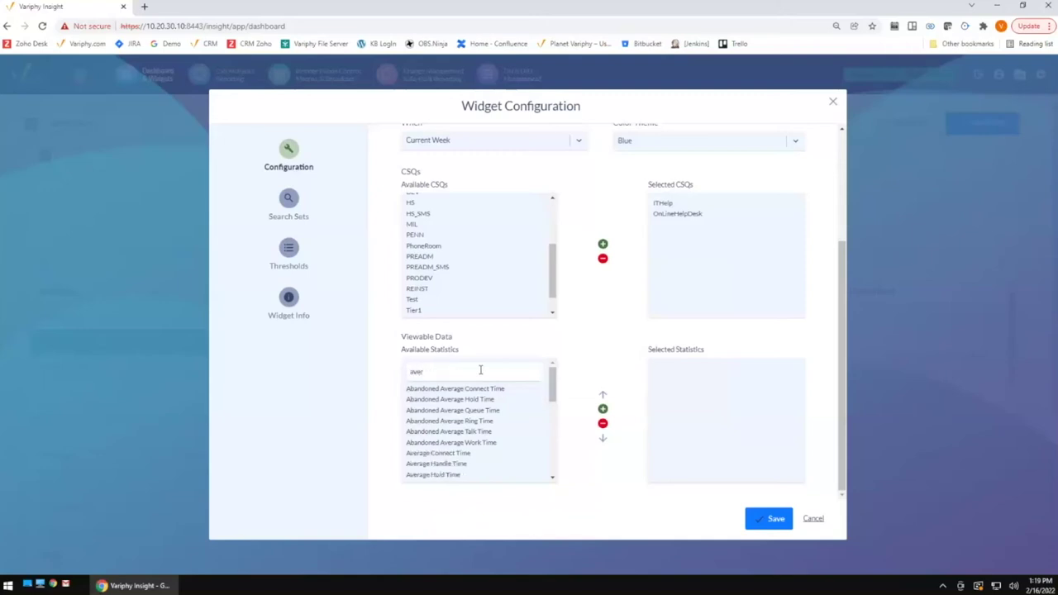
pyautogui.scroll(-1, 480, 370)
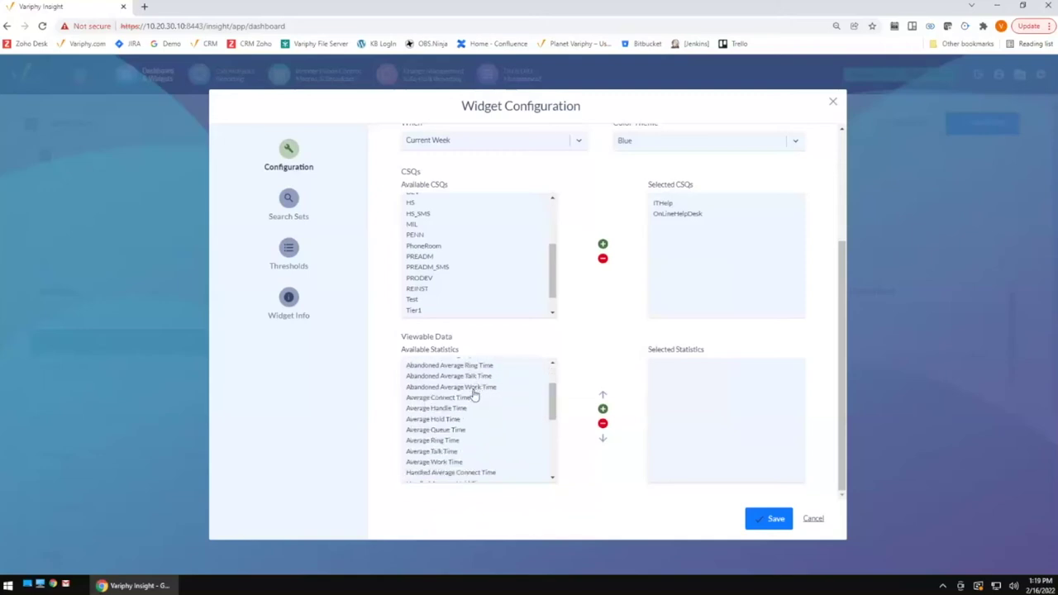
pyautogui.click(603, 409)
pyautogui.scroll(3, 624, 381)
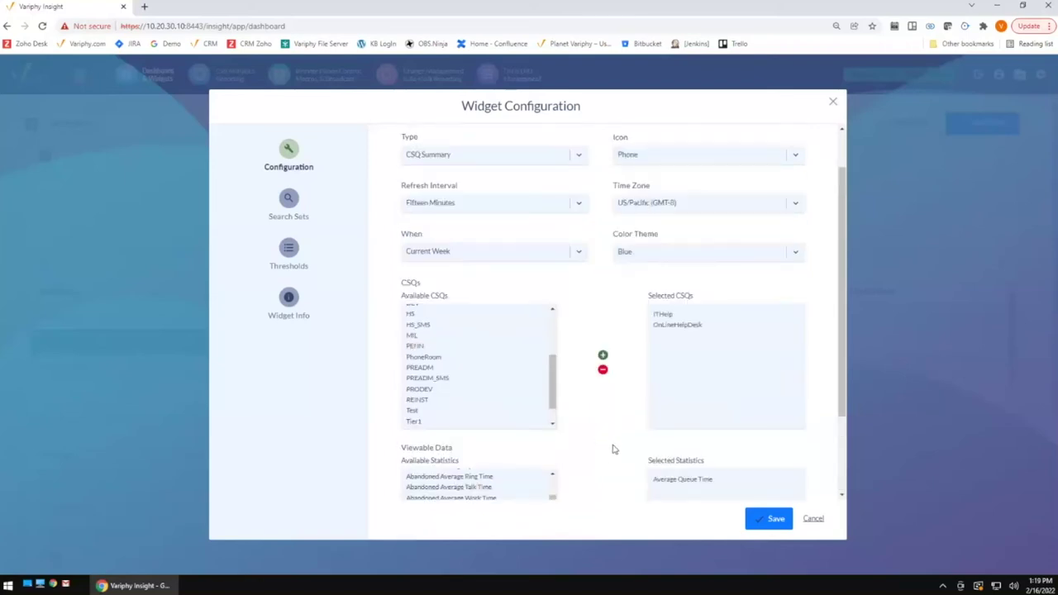
pyautogui.scroll(-3, 616, 439)
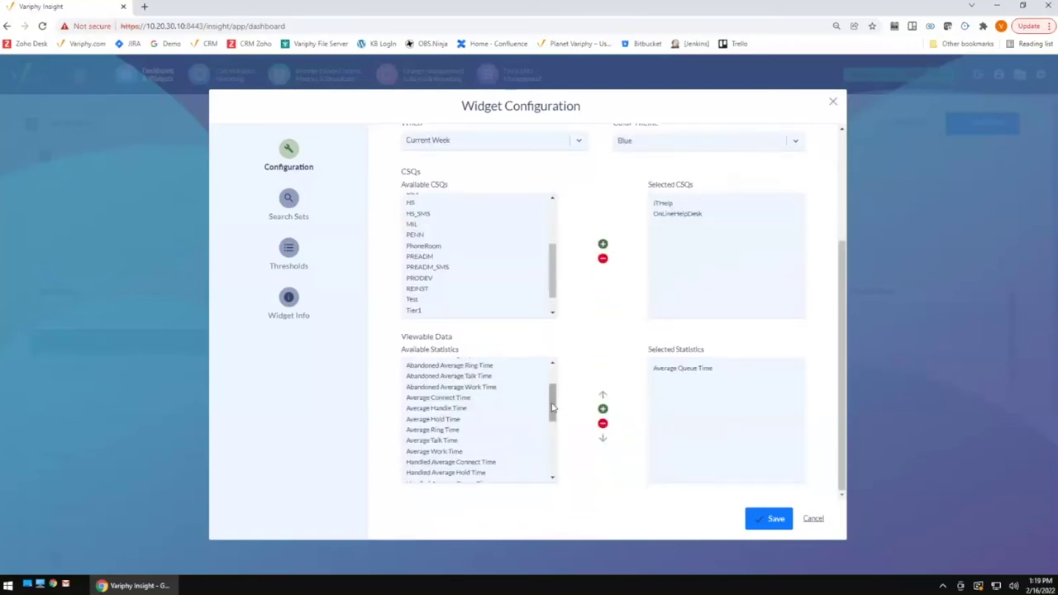
pyautogui.scroll(1, 556, 405)
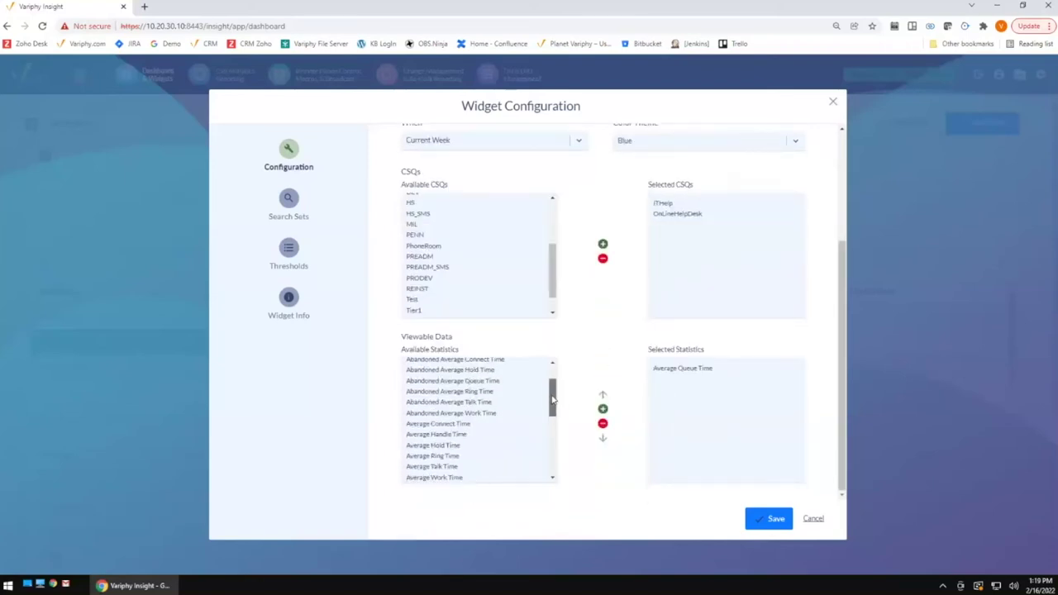
pyautogui.click(602, 409)
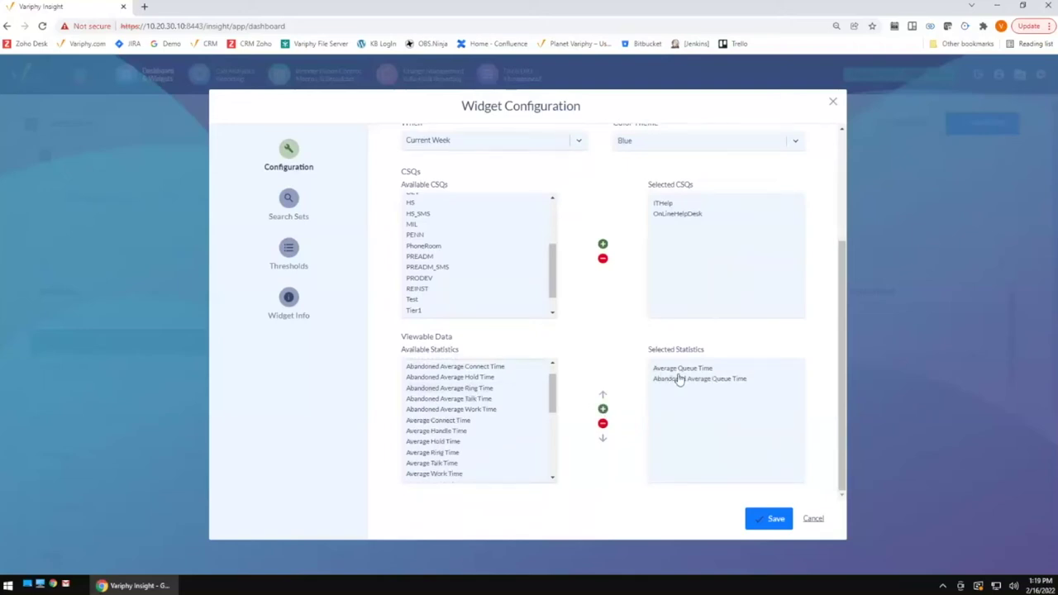
pyautogui.scroll(3, 620, 351)
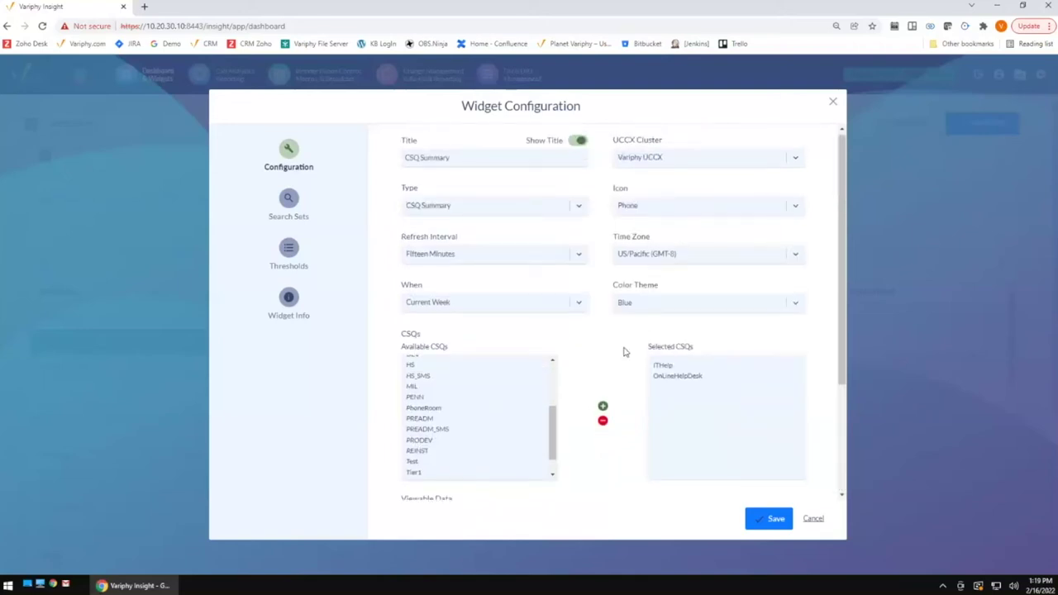
pyautogui.scroll(-1, 647, 387)
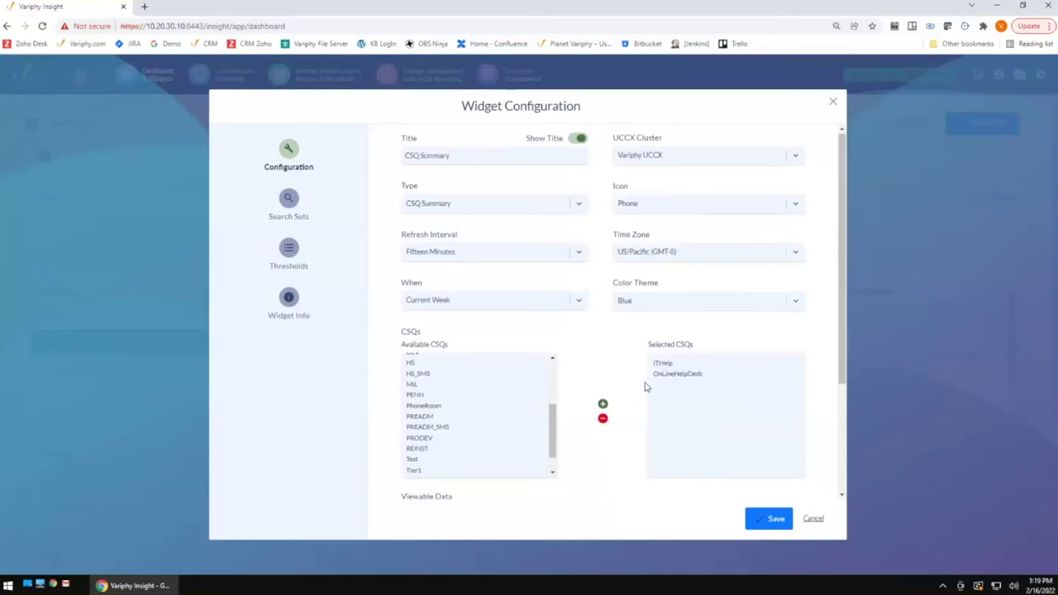
pyautogui.scroll(-2, 646, 387)
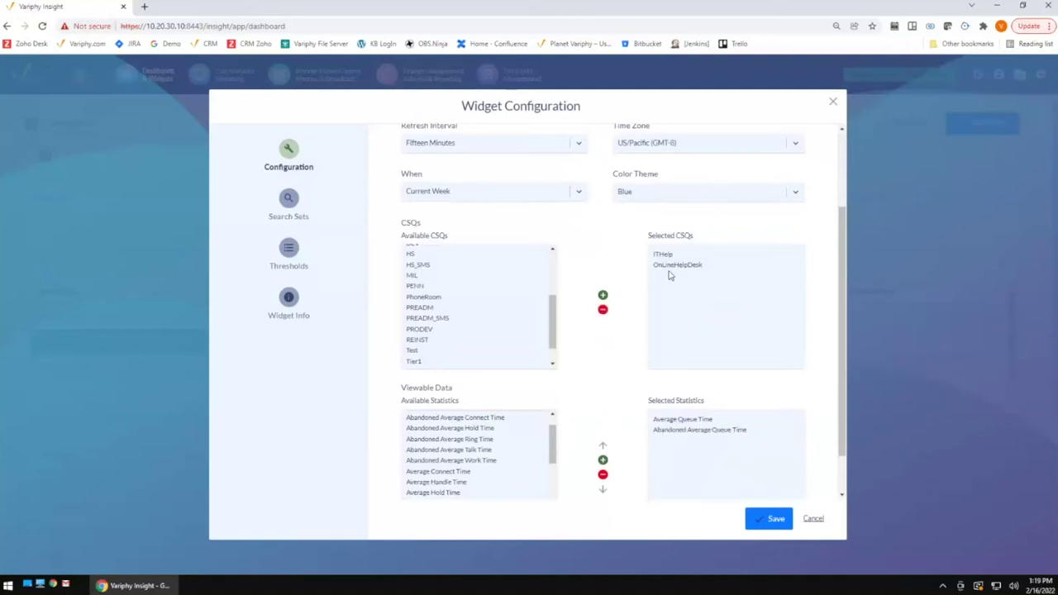
# Save the CSQ Summary widget, enlarge it to show both queue times, and move it to the dashboard top
pyautogui.click(299, 208)
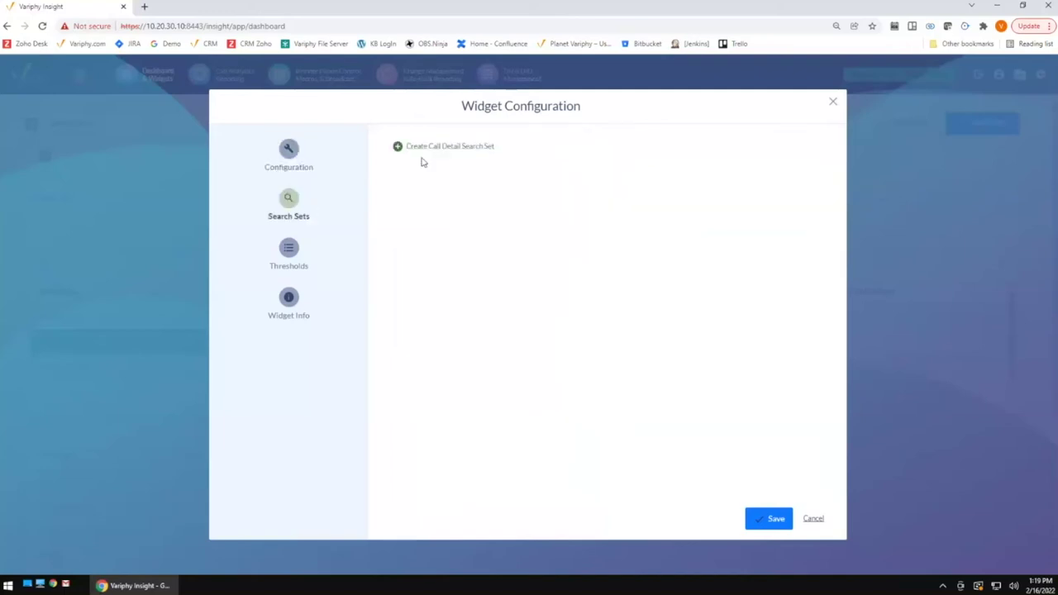
pyautogui.click(289, 250)
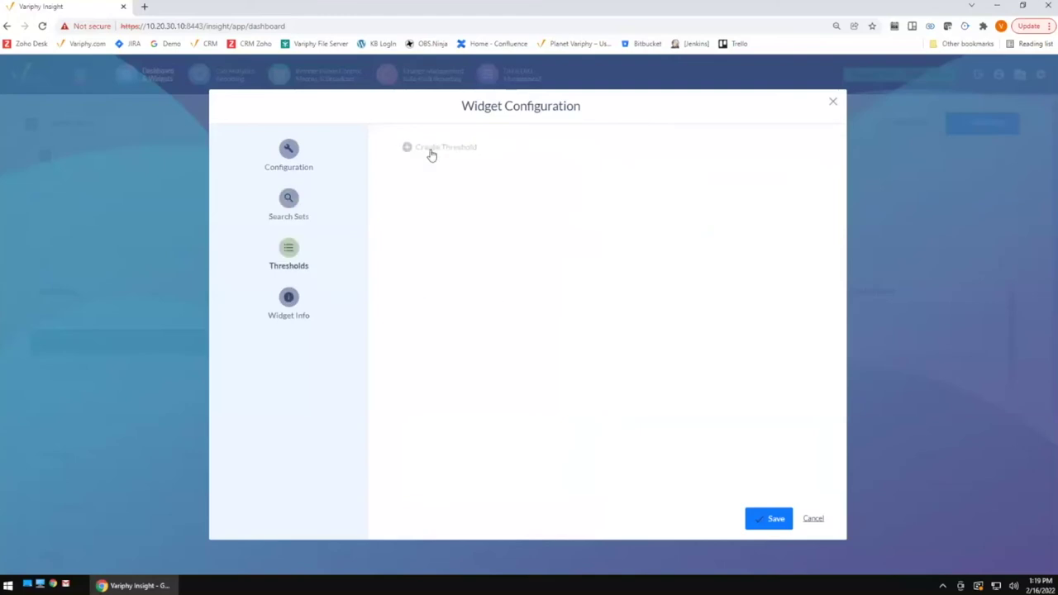
pyautogui.click(281, 149)
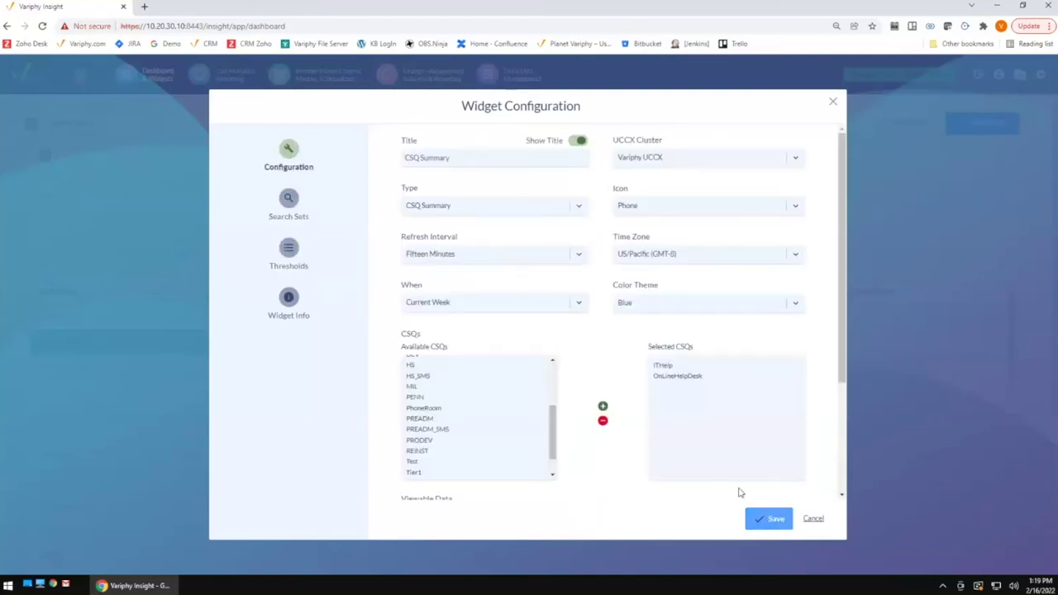
pyautogui.click(767, 519)
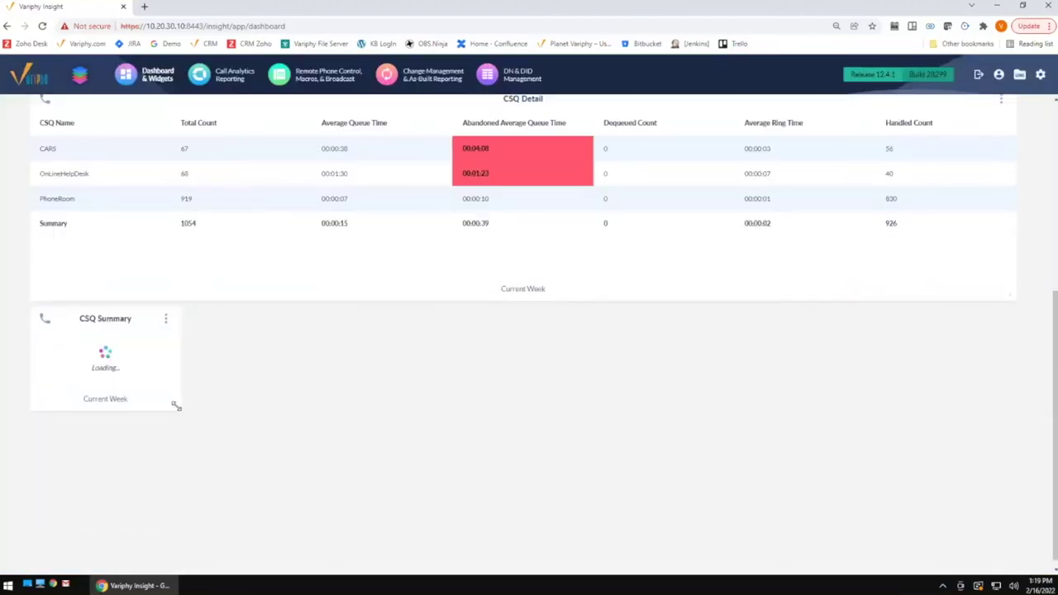
pyautogui.moveTo(177, 403); pyautogui.dragTo(306, 435)
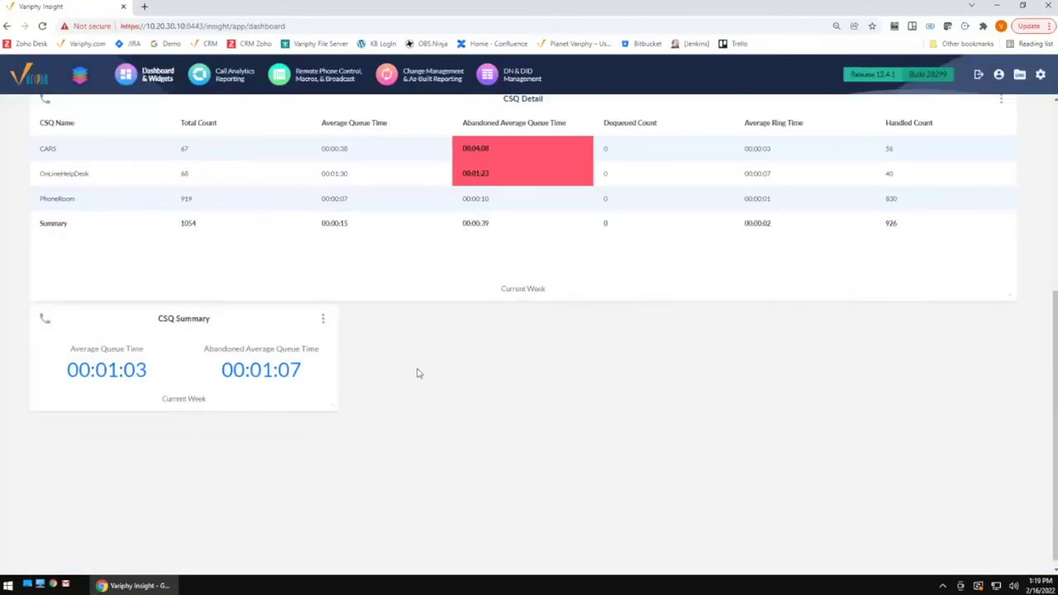
pyautogui.moveTo(272, 318); pyautogui.dragTo(209, 221)
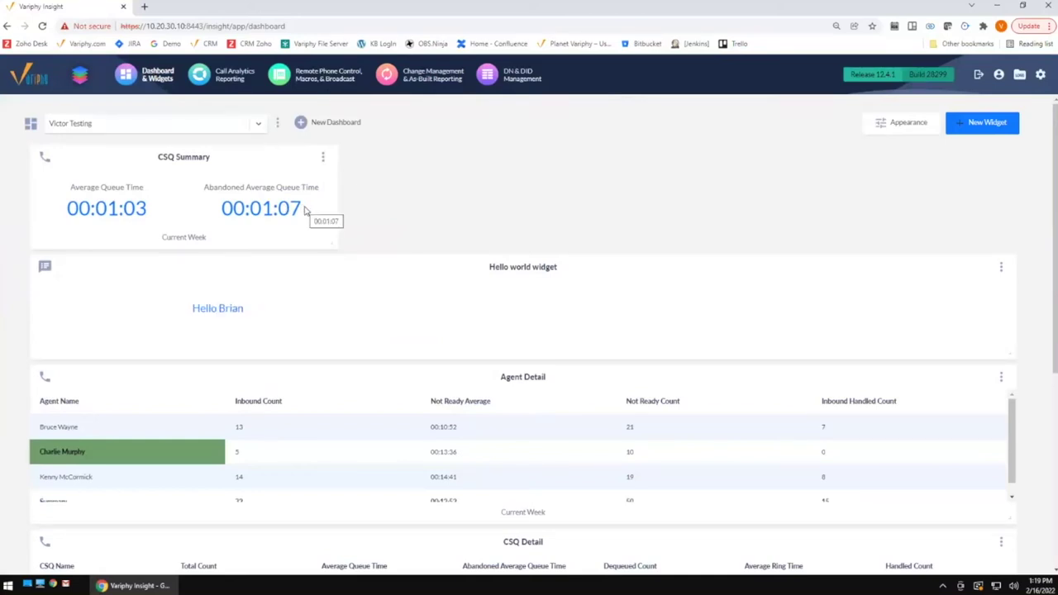
# Rename the widget to 'CSQ Summary HelpDesk Summary' and save it
pyautogui.click(323, 157)
pyautogui.click(284, 180)
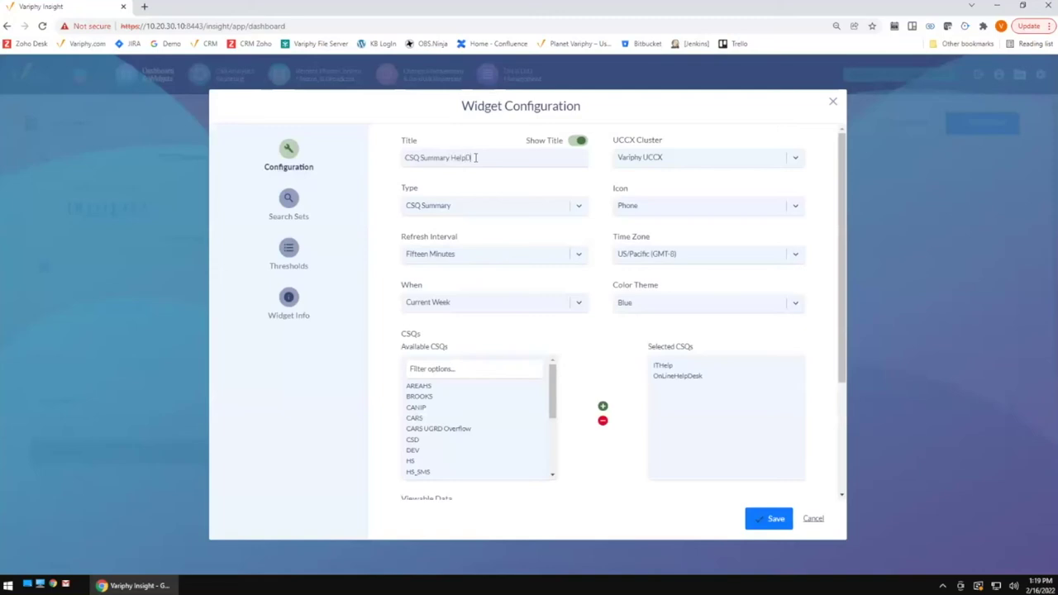
pyautogui.write('Summary')
pyautogui.click(769, 519)
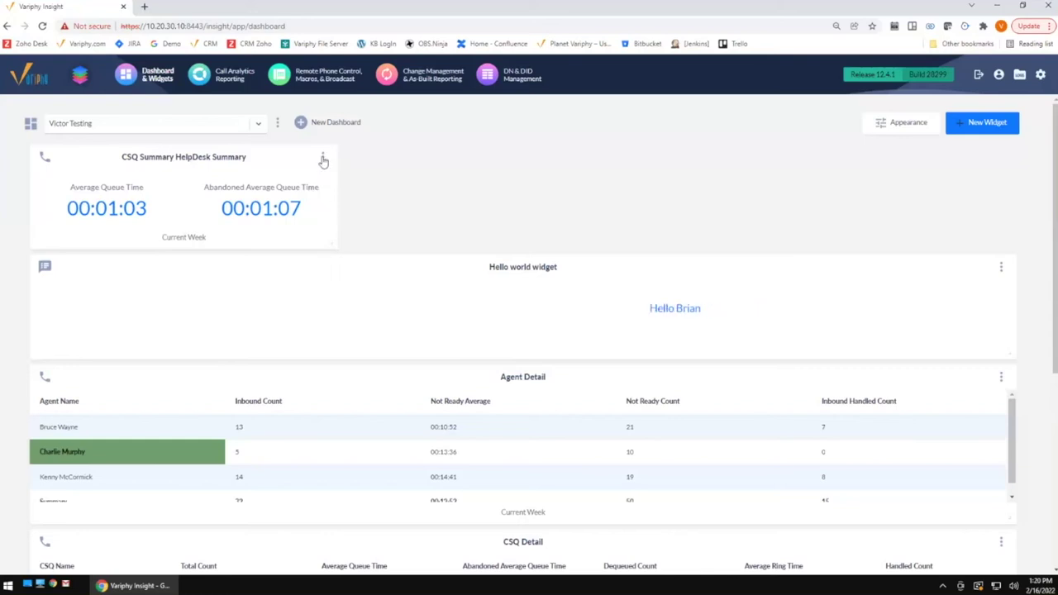
# Copy the CSQ Summary HelpDesk Summary widget so a duplicate appears beside it
pyautogui.click(323, 161)
pyautogui.click(598, 244)
pyautogui.scroll(-1, 622, 300)
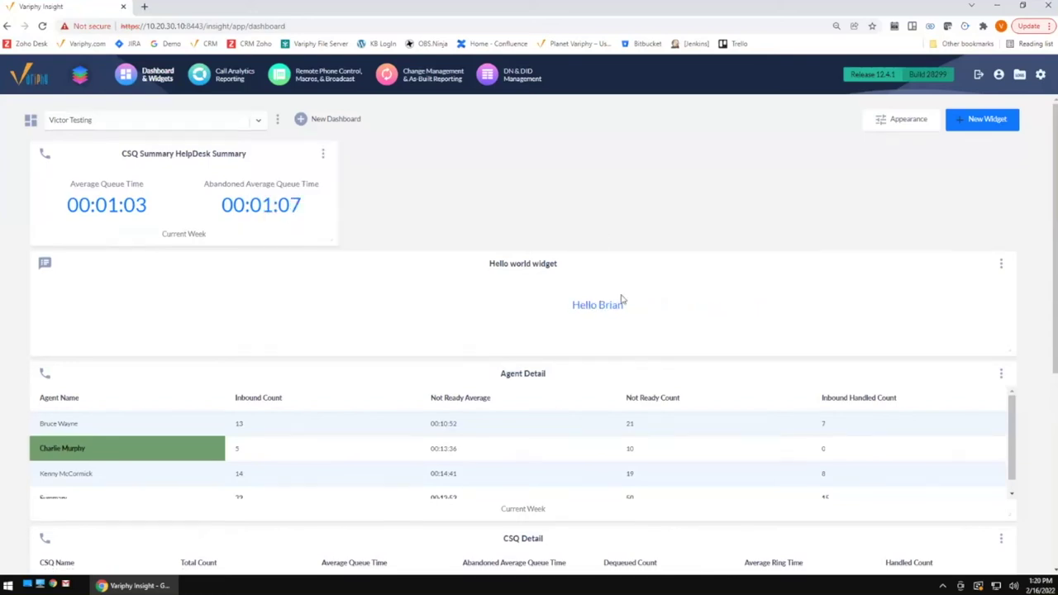
pyautogui.scroll(-4, 621, 299)
pyautogui.scroll(4, 622, 302)
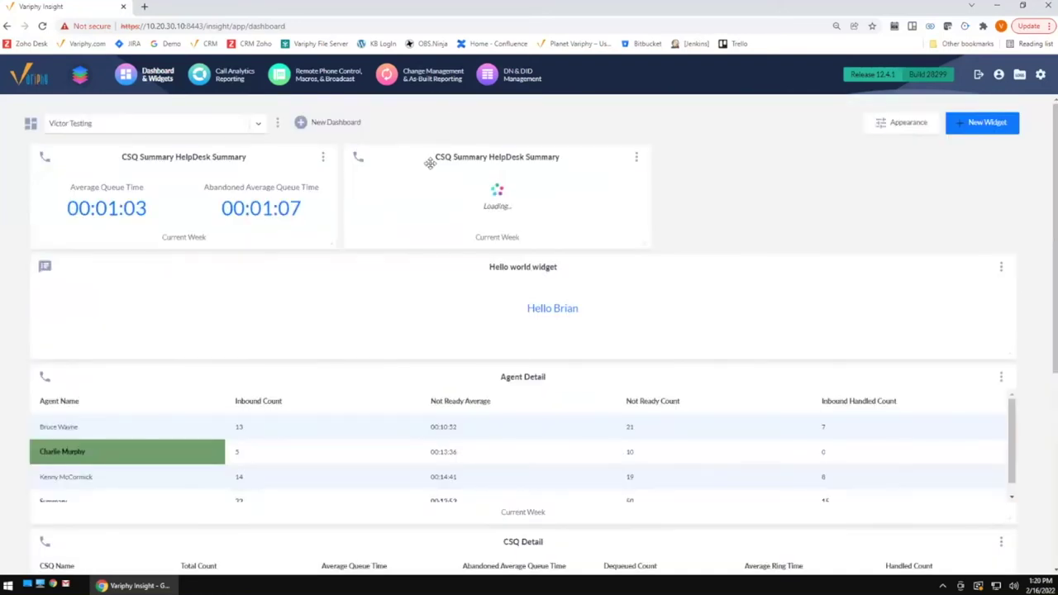
# Remove both queue time statistics from the copied widget
pyautogui.click(636, 158)
pyautogui.click(595, 181)
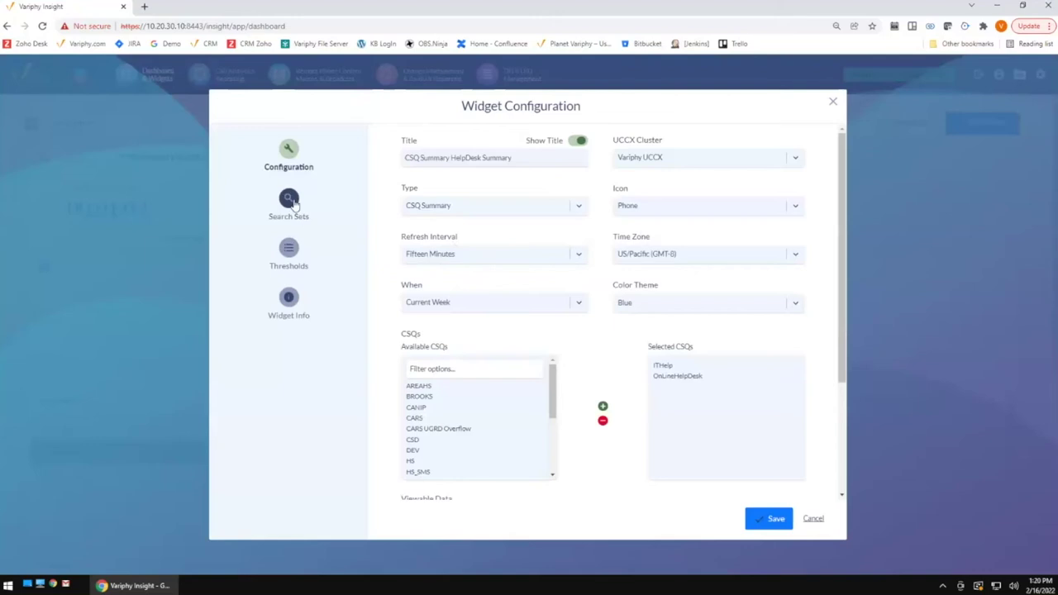
pyautogui.scroll(-2, 652, 386)
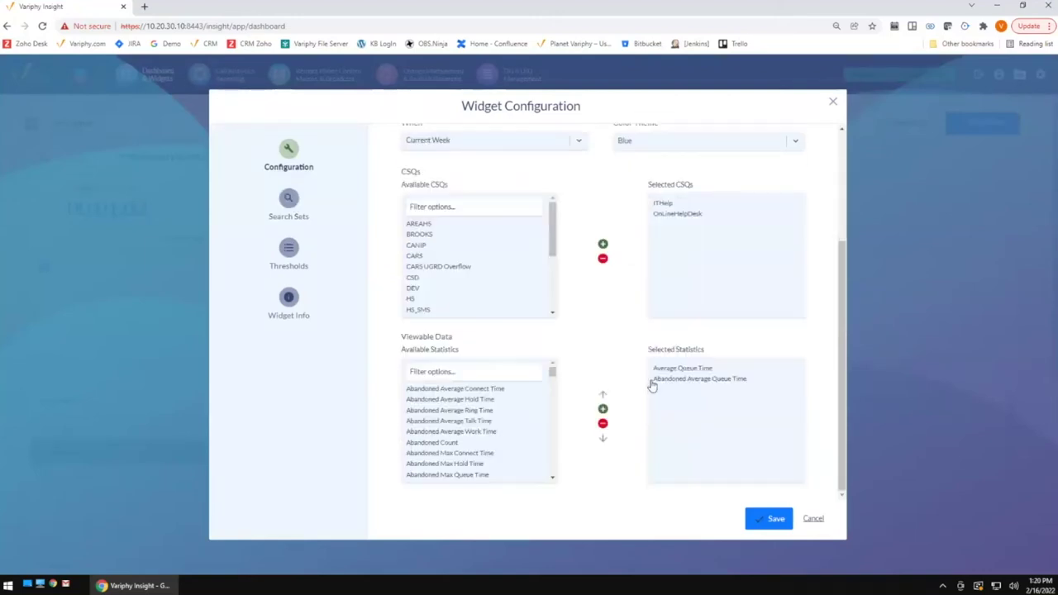
pyautogui.click(694, 381)
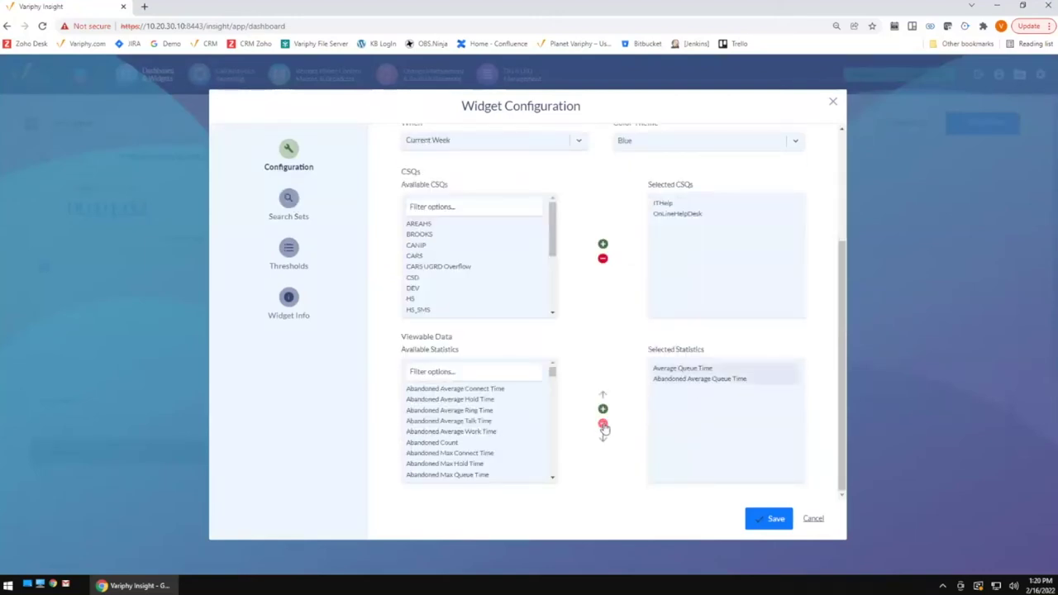
pyautogui.click(603, 424)
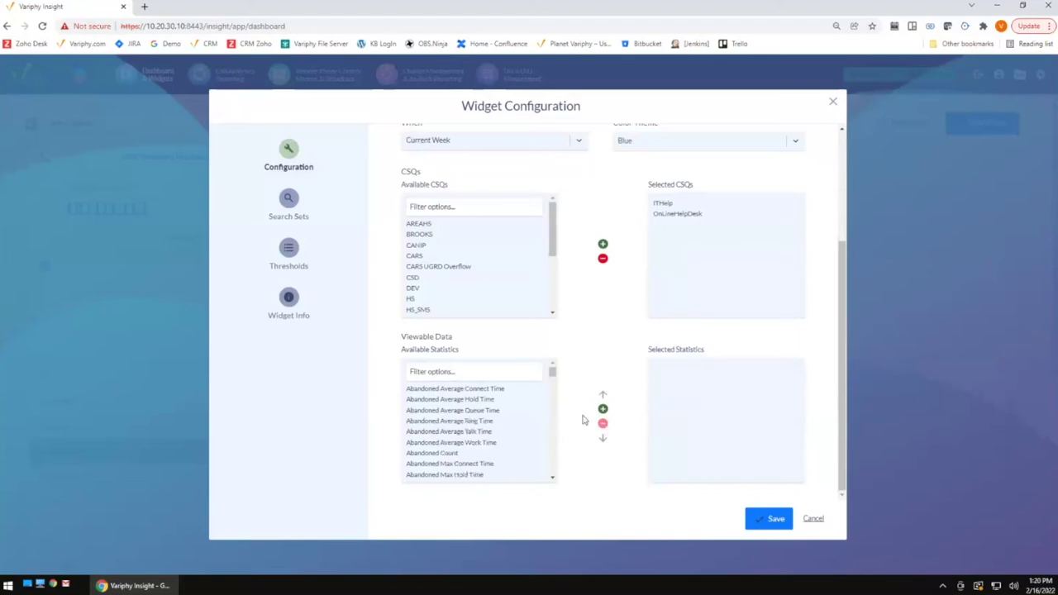
# Filter available statistics and add Total Count to the copied widget
pyautogui.click(507, 372)
pyautogui.write('tol')
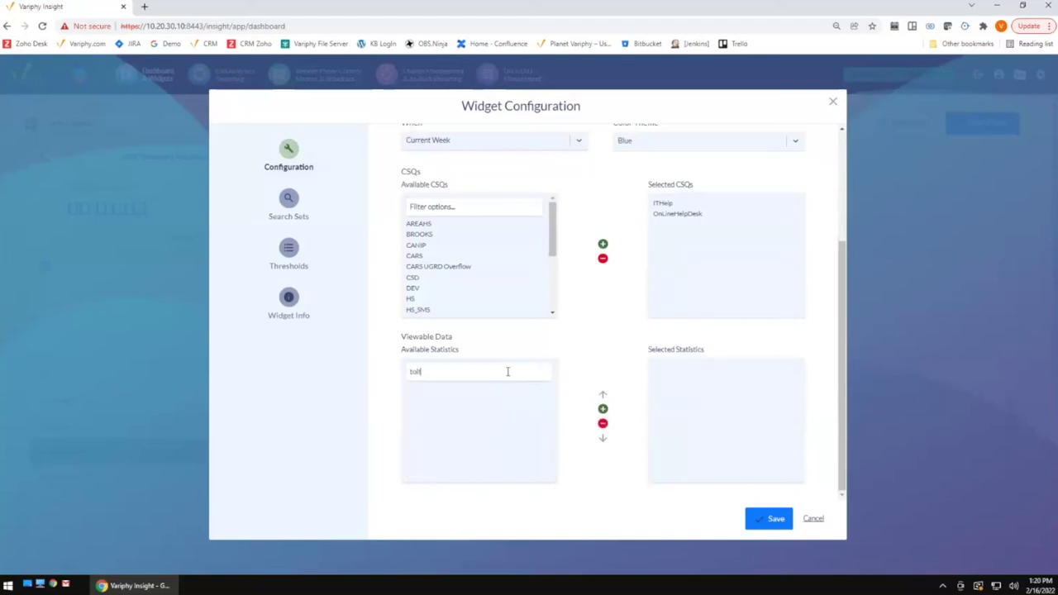
pyautogui.press('BackSpace')
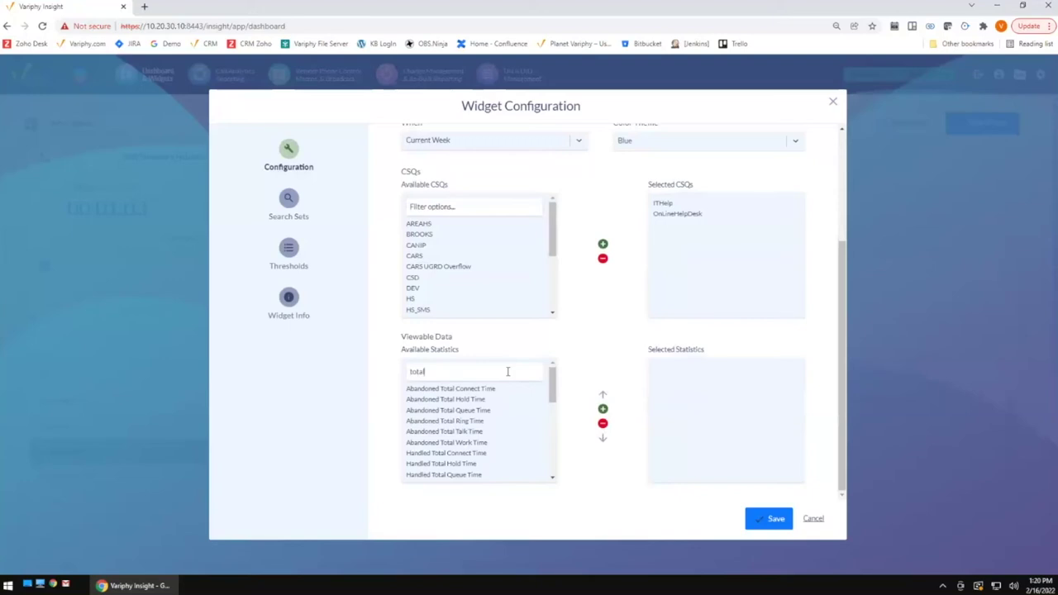
pyautogui.moveTo(562, 407); pyautogui.dragTo(553, 382)
pyautogui.click(432, 408)
pyautogui.click(603, 409)
# Filter by 'av', add Abandoned Percent, and save the copied widget
pyautogui.moveTo(457, 371); pyautogui.dragTo(408, 374)
pyautogui.write('av')
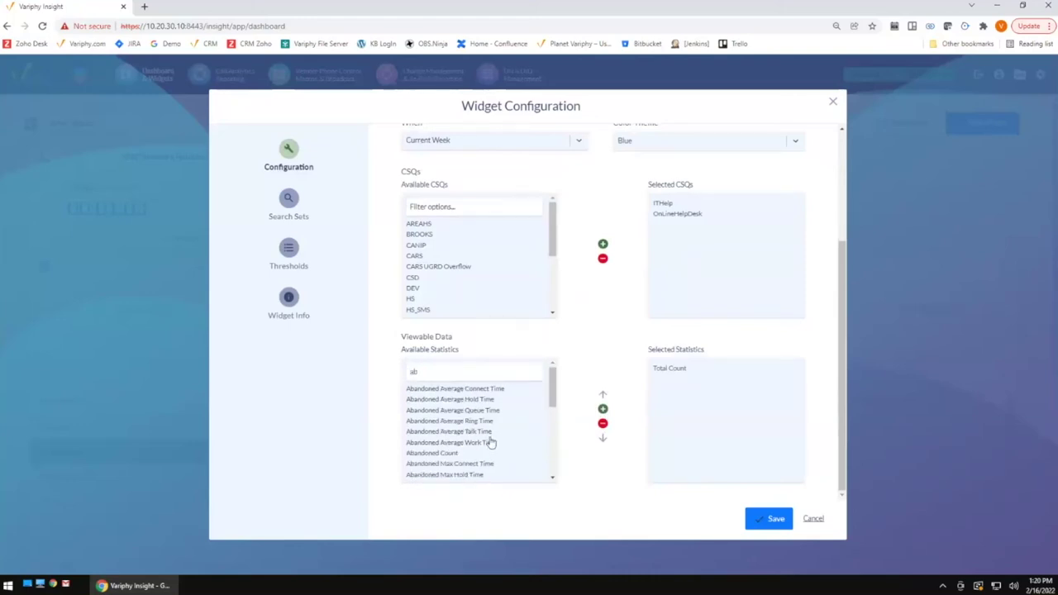
pyautogui.scroll(-5, 491, 444)
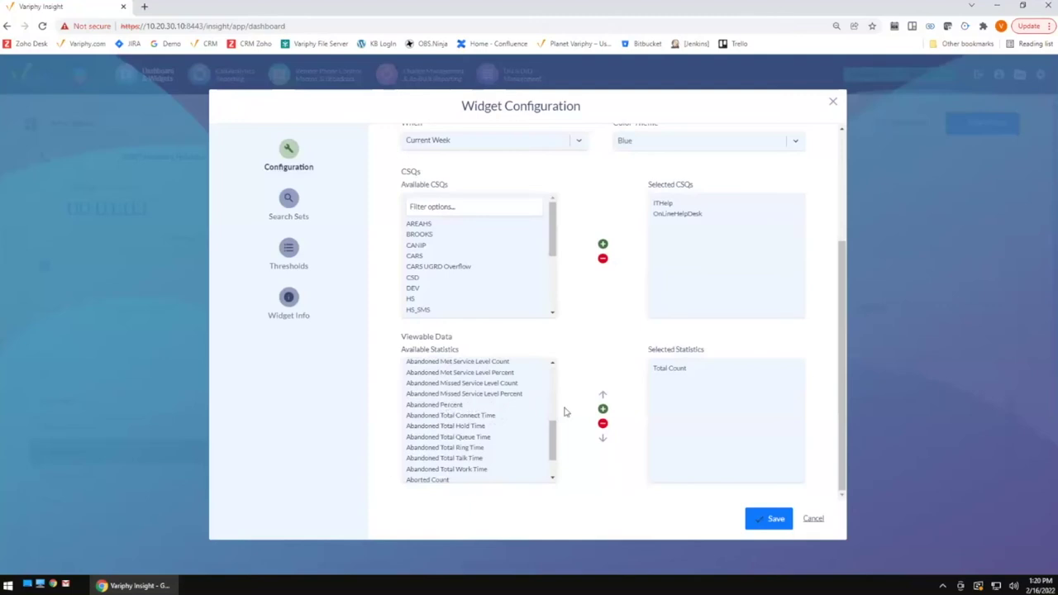
pyautogui.click(496, 404)
pyautogui.click(602, 408)
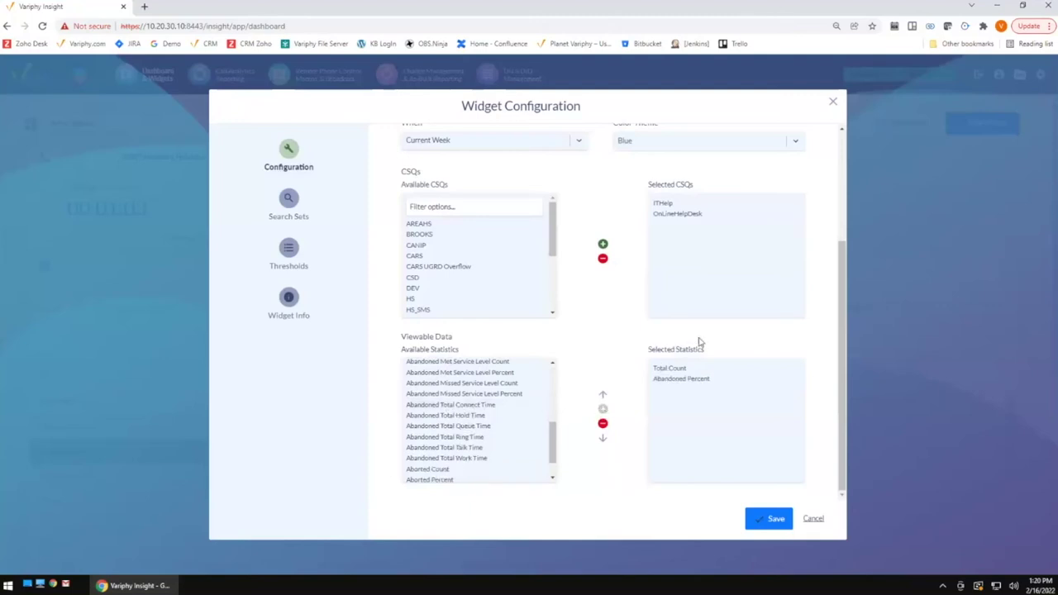
pyautogui.click(690, 381)
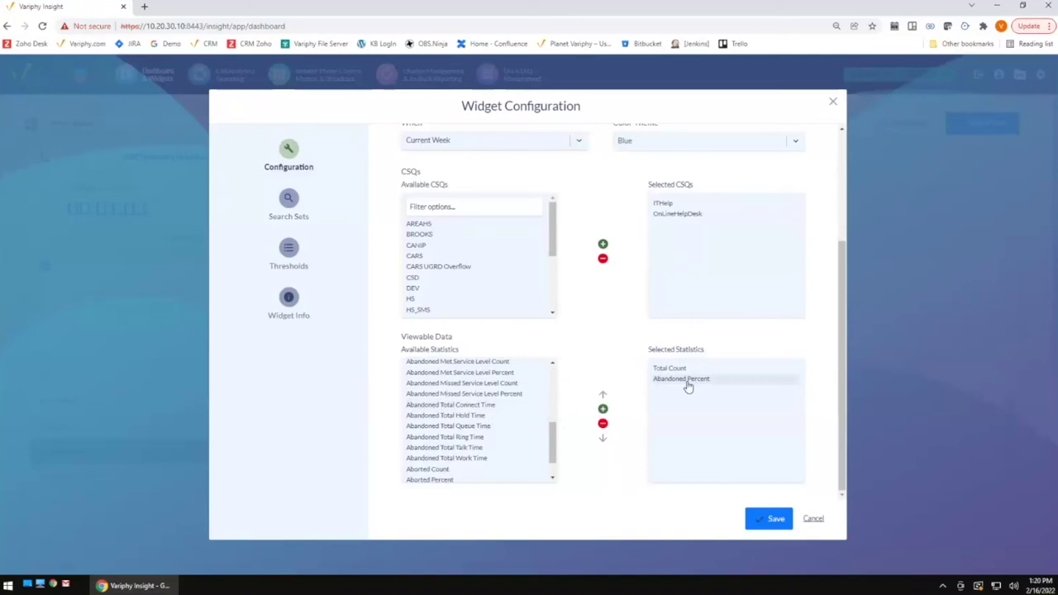
pyautogui.scroll(2, 679, 405)
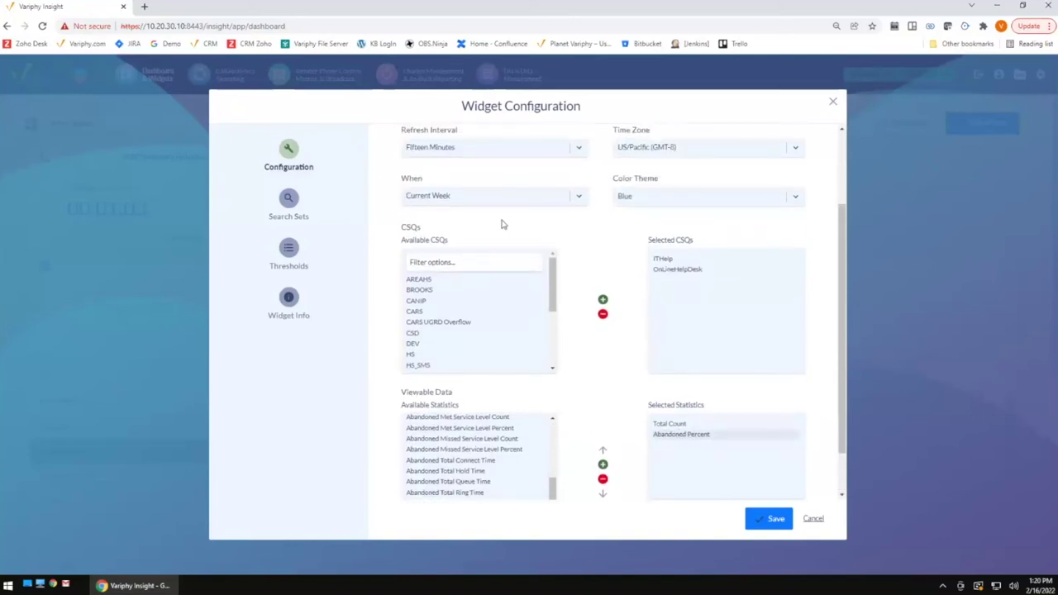
pyautogui.click(776, 521)
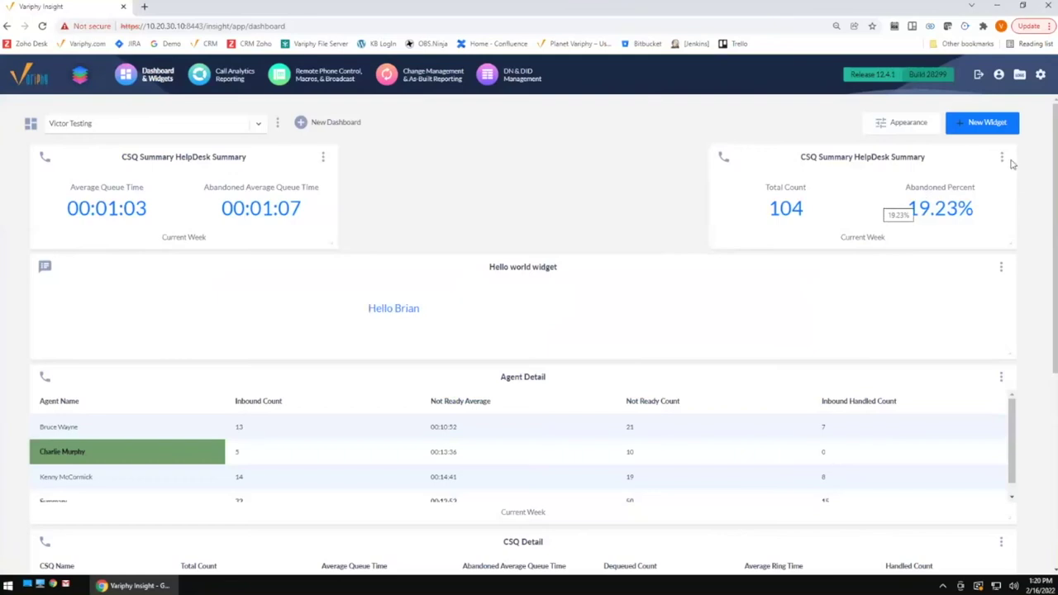
# Set the right-hand widget's reporting period to Current Hour and save
pyautogui.click(1002, 158)
pyautogui.click(974, 184)
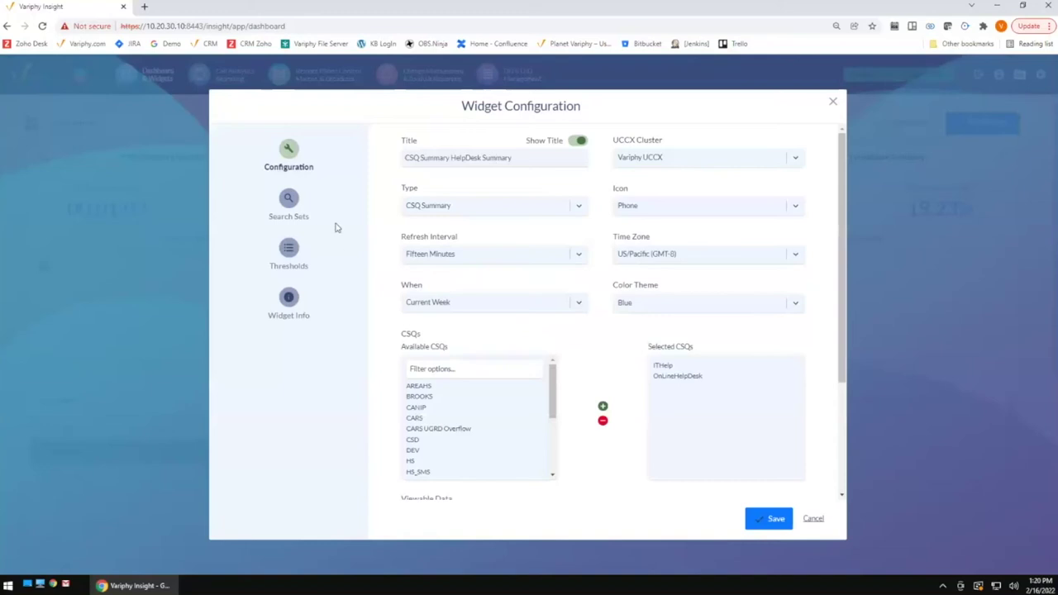
pyautogui.click(468, 303)
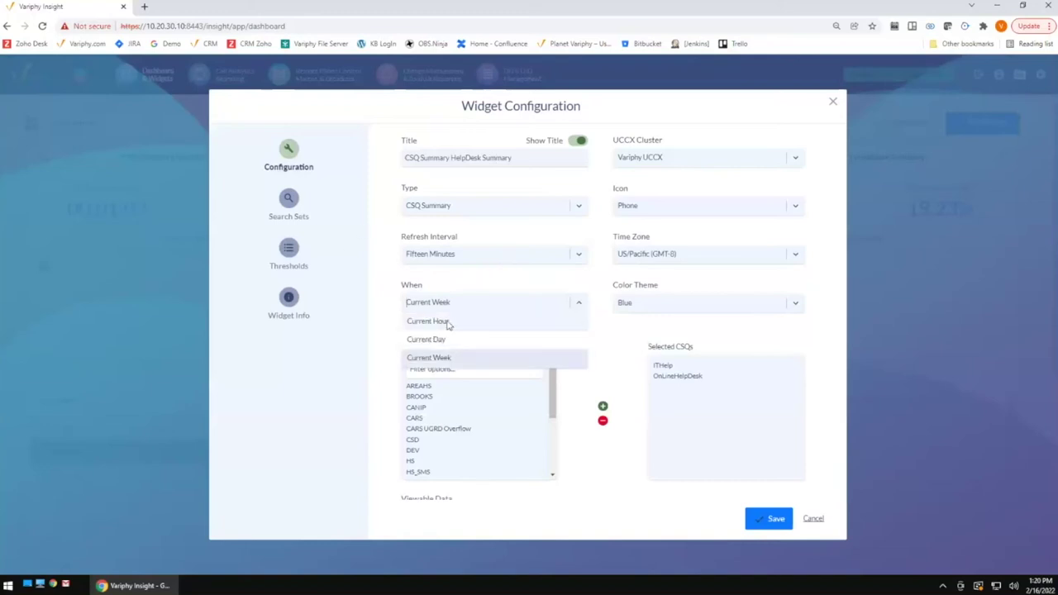
pyautogui.click(448, 323)
pyautogui.click(759, 519)
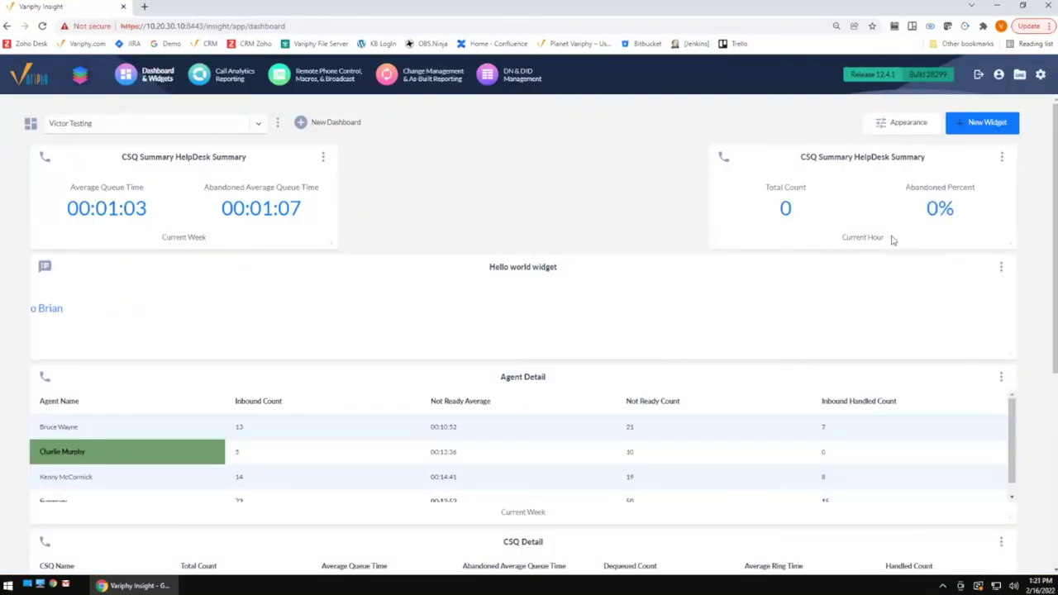
pyautogui.moveTo(841, 241); pyautogui.dragTo(887, 240)
# Change the right-hand widget's reporting period to Current Day and save
pyautogui.click(1002, 158)
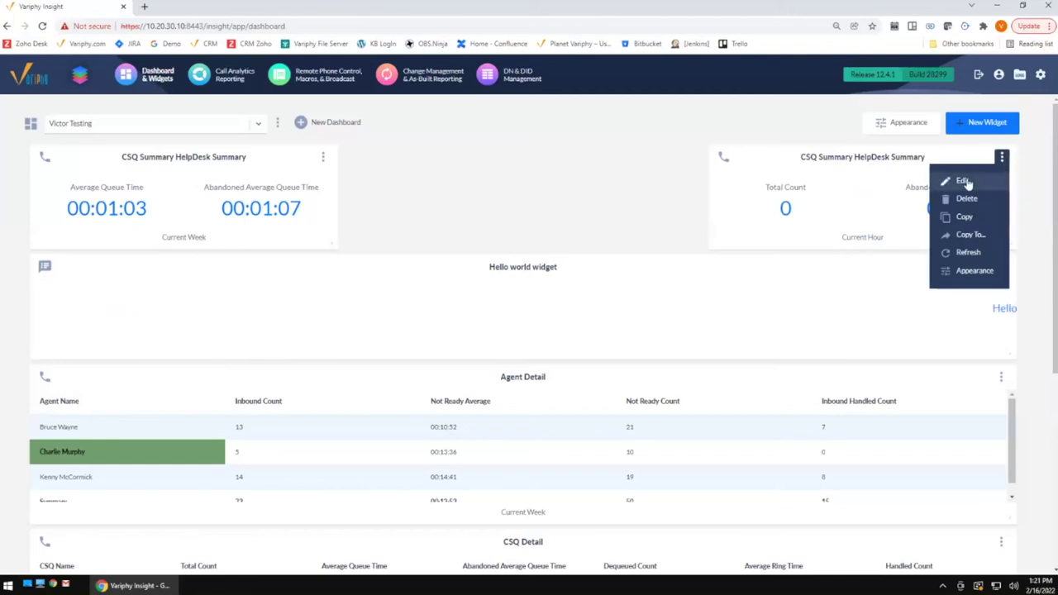
pyautogui.click(950, 179)
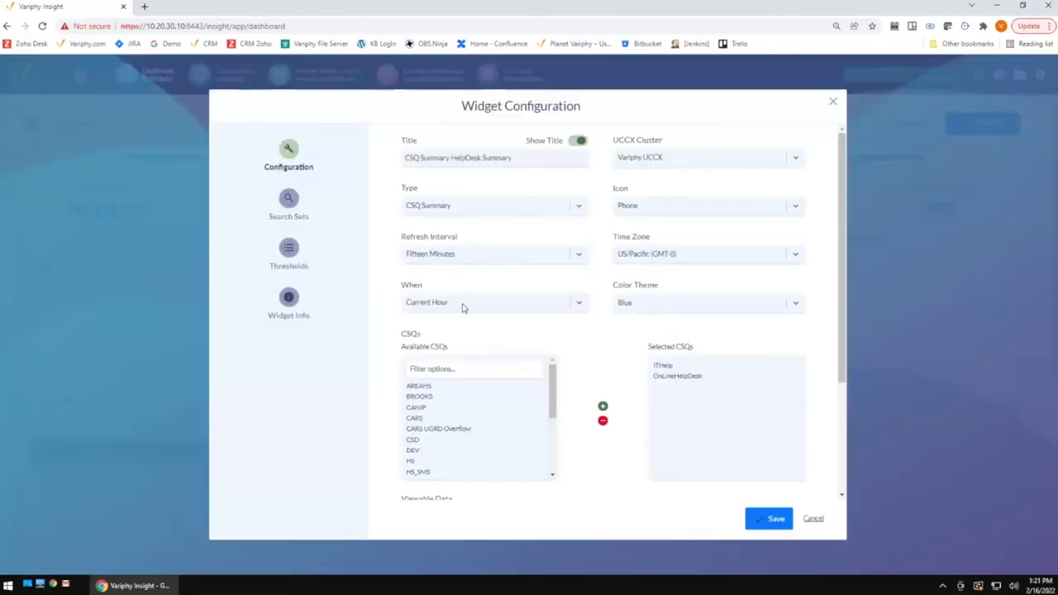
pyautogui.click(463, 304)
pyautogui.click(435, 342)
pyautogui.click(755, 517)
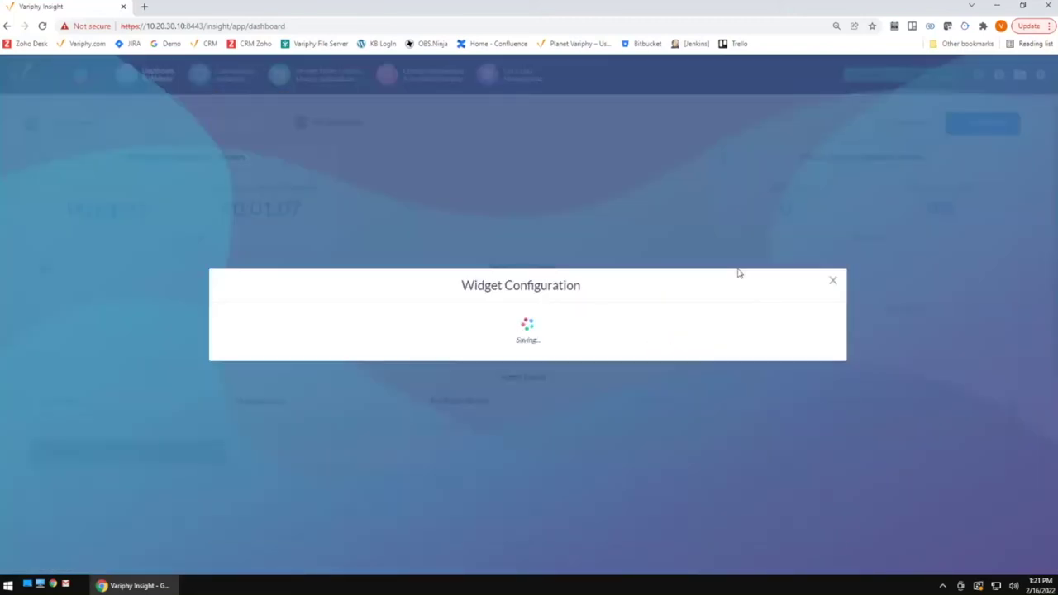
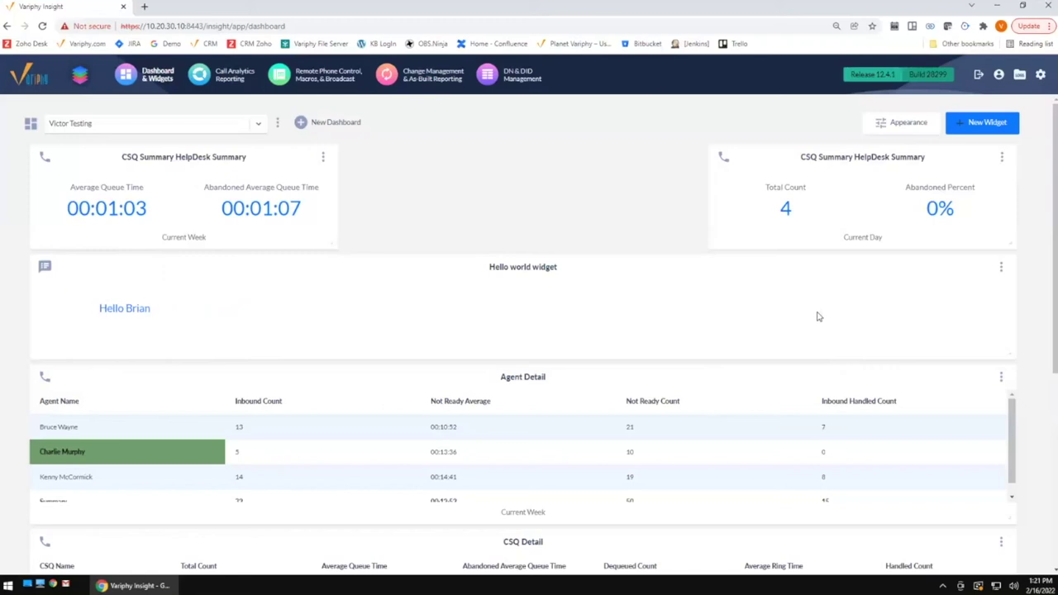
# Create a new UCCX Call Analytics widget of type CSQ Time Period Statistics on the Variphy UCCX cluster
pyautogui.click(978, 129)
pyautogui.click(508, 278)
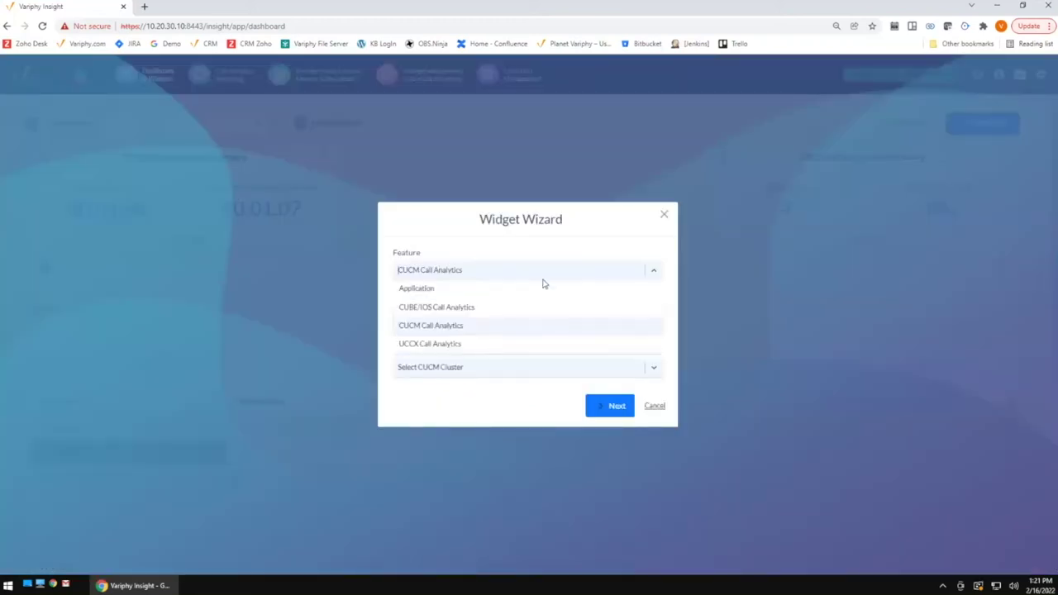
pyautogui.click(468, 344)
pyautogui.click(509, 320)
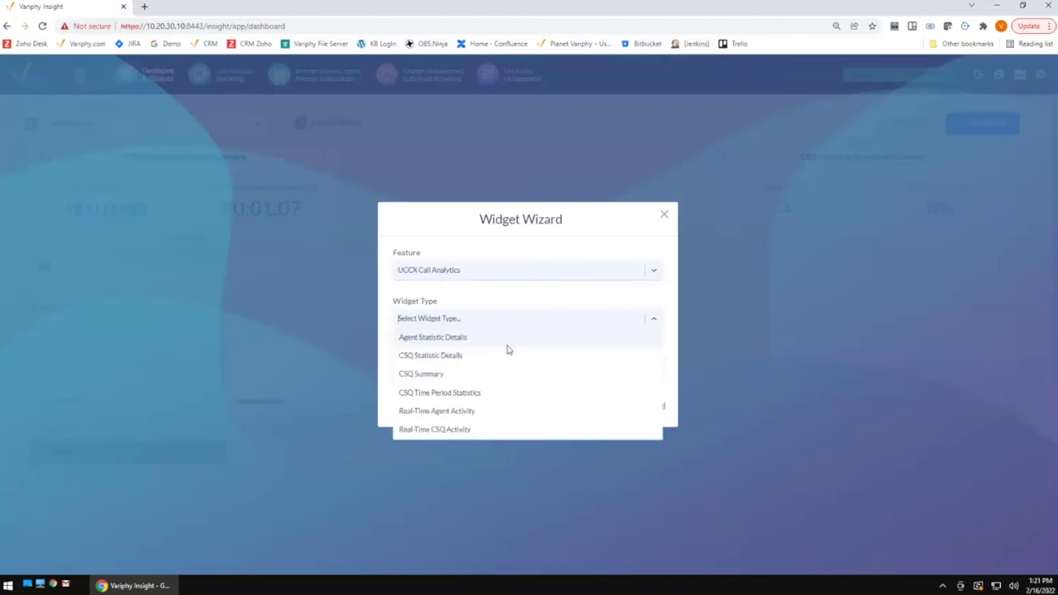
pyautogui.click(450, 396)
pyautogui.click(466, 373)
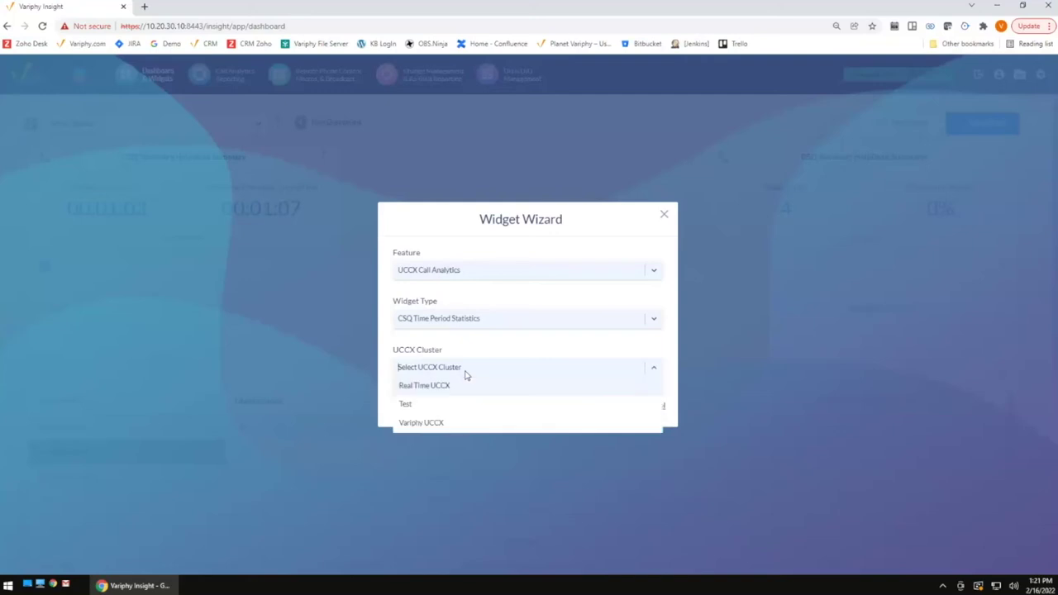
pyautogui.click(444, 421)
pyautogui.click(611, 405)
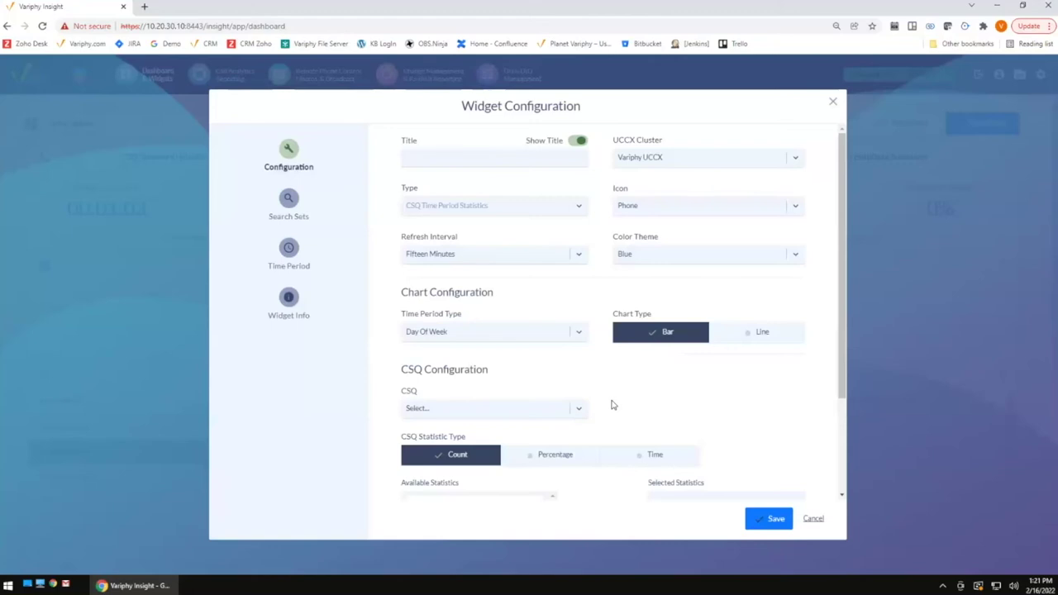
# Enter 'CSQ Time Period' as the widget title
pyautogui.click(485, 156)
pyautogui.click(492, 136)
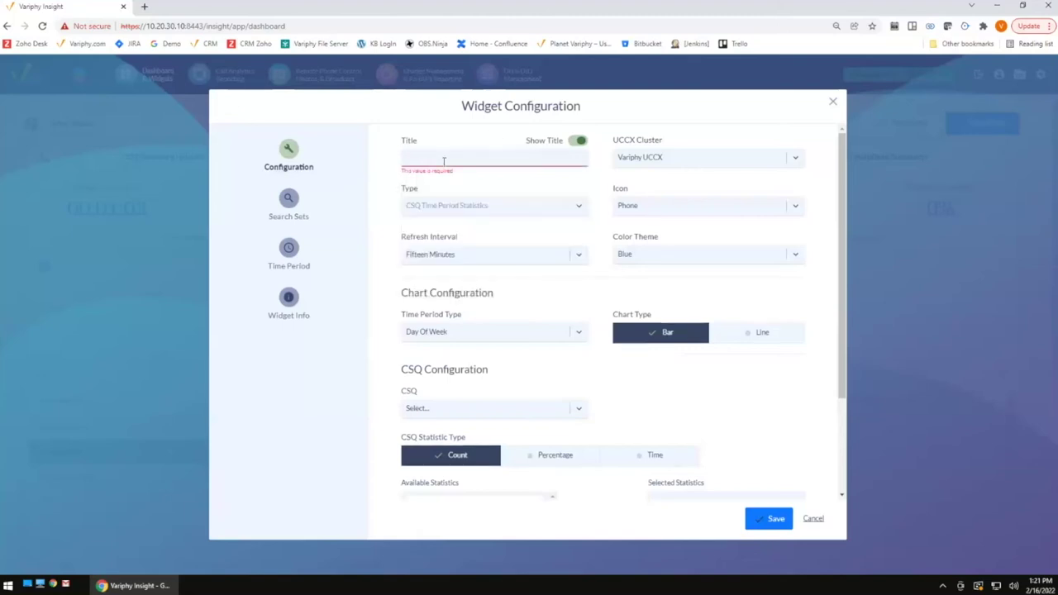
pyautogui.click(450, 151)
pyautogui.write('CSQ Time Period')
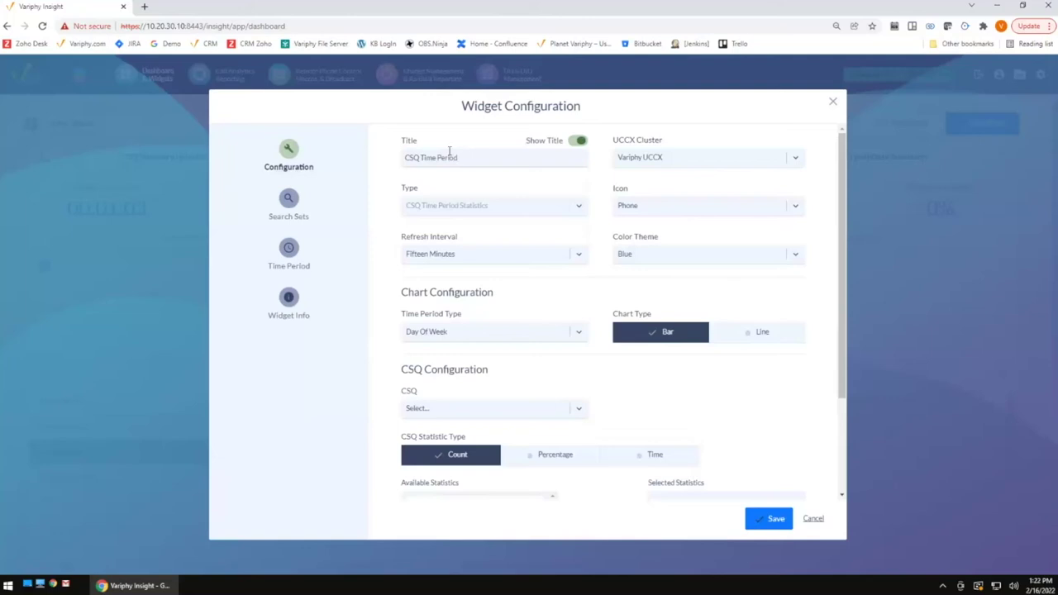
# Keep the refresh interval at Fifteen Minutes and the time period type at Day Of Week
pyautogui.click(482, 258)
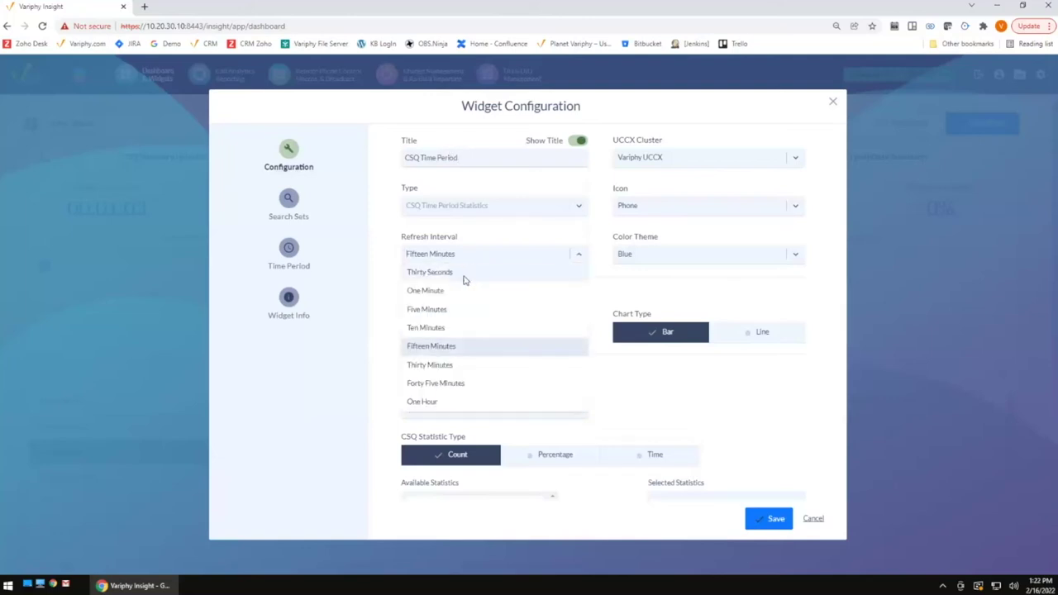
pyautogui.click(506, 237)
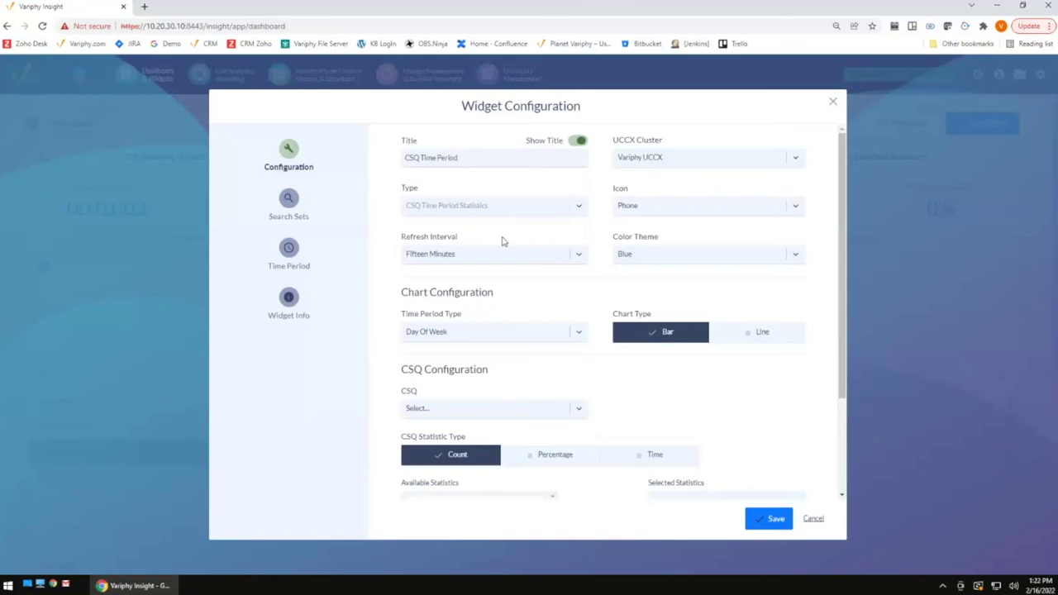
pyautogui.click(445, 333)
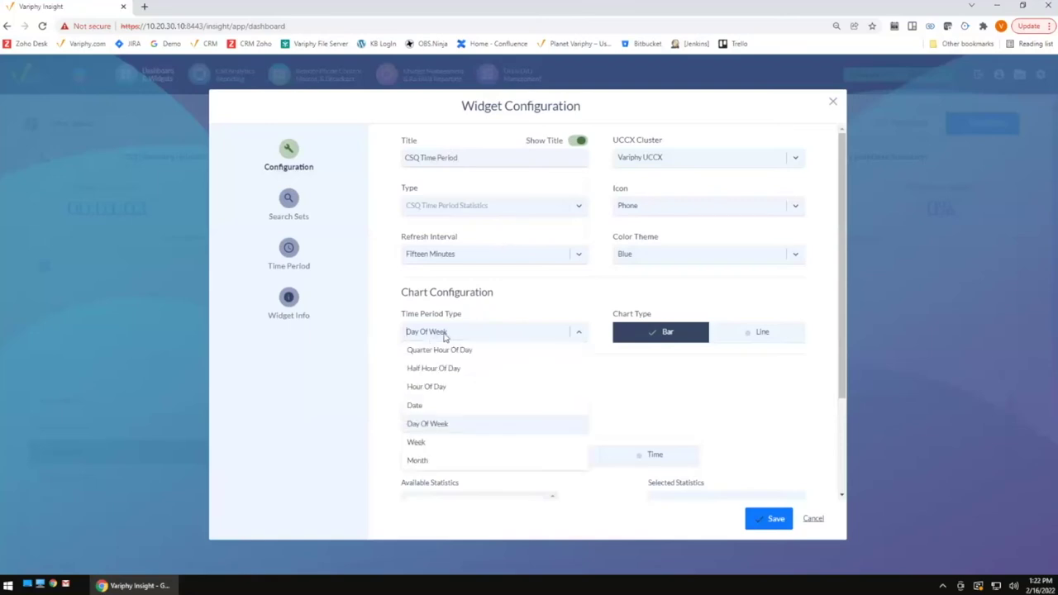
pyautogui.click(457, 426)
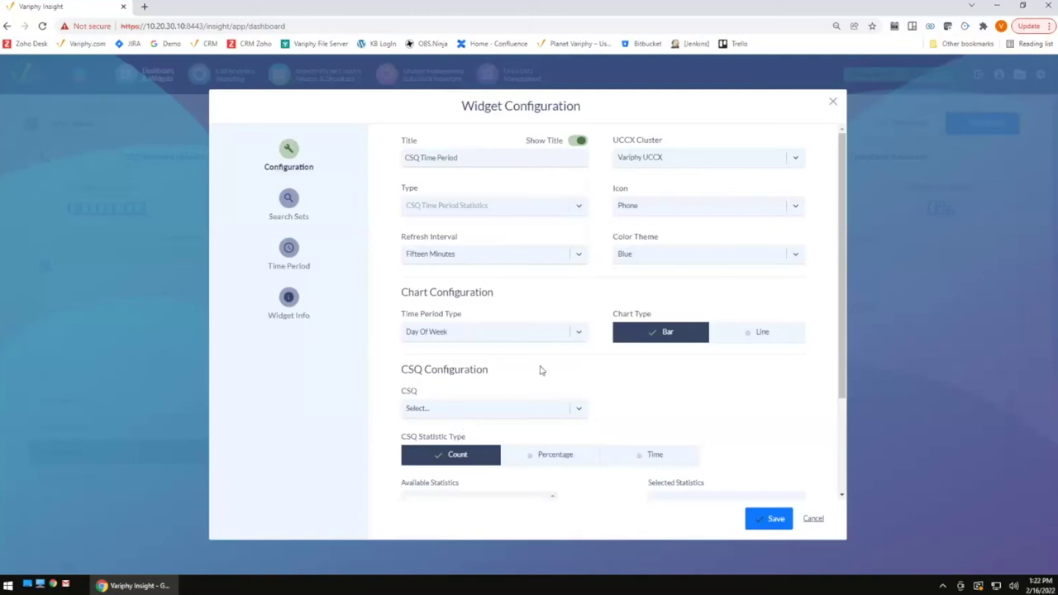
pyautogui.scroll(-1, 621, 402)
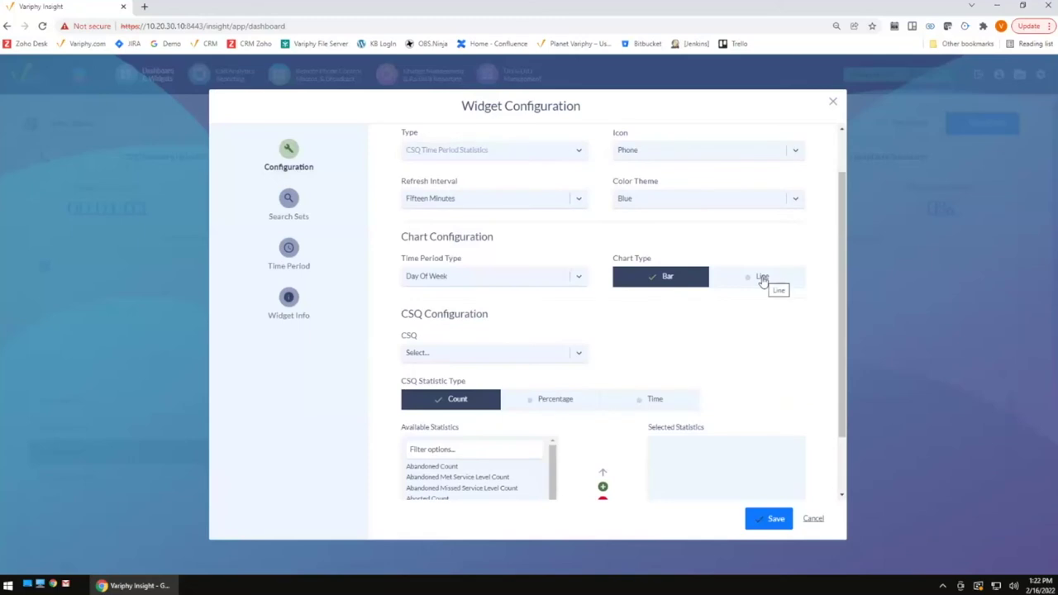
# Set the widget's chart type to Line
pyautogui.click(758, 280)
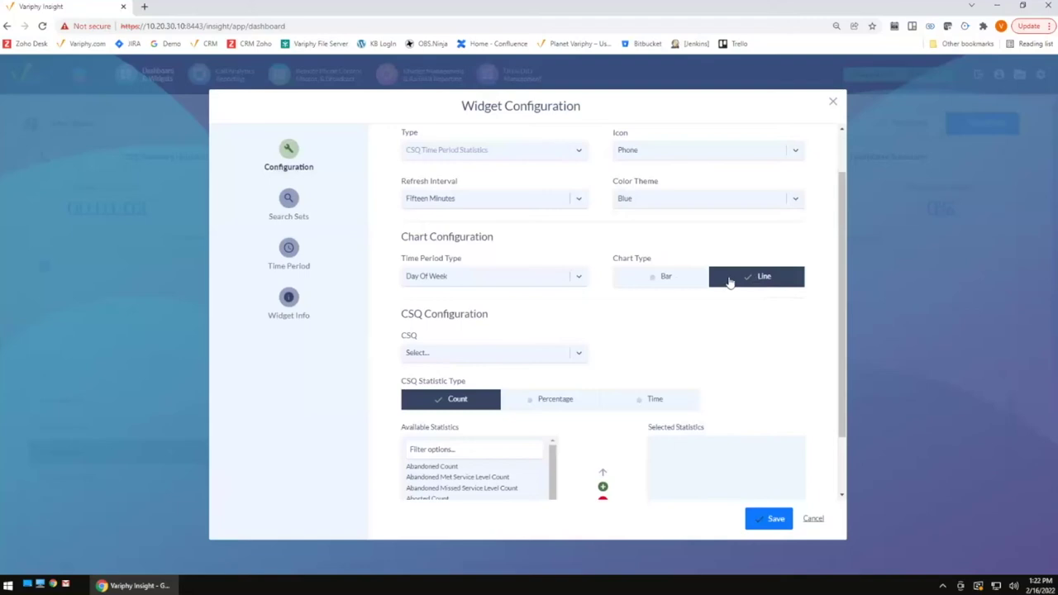
pyautogui.click(666, 277)
pyautogui.click(761, 278)
pyautogui.scroll(-1, 674, 309)
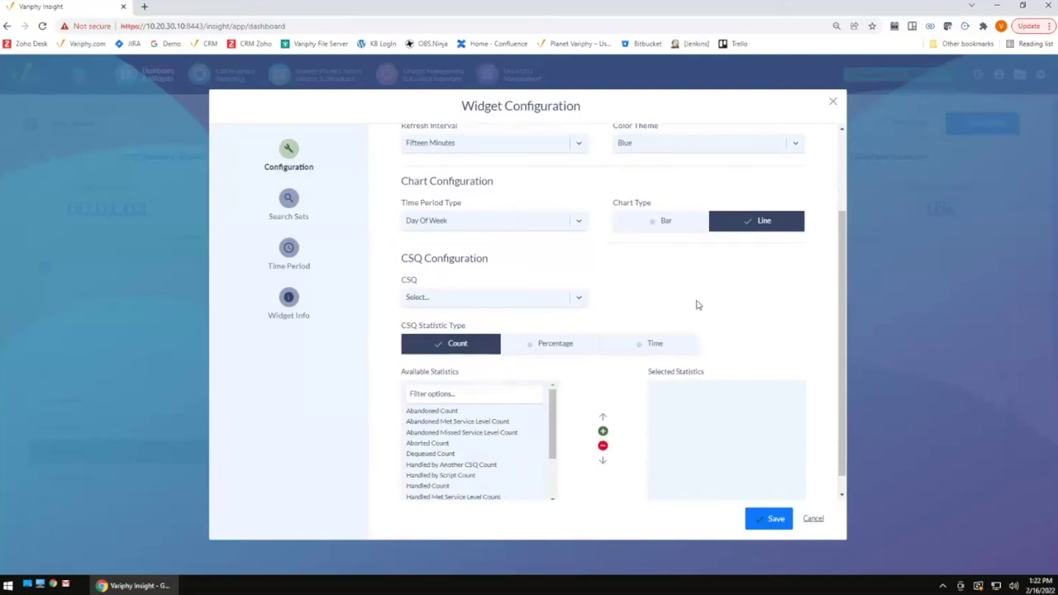
# Select OnLineHelpDesk as the CSQ and keep Count as the statistic type
pyautogui.click(476, 299)
pyautogui.scroll(-3, 519, 339)
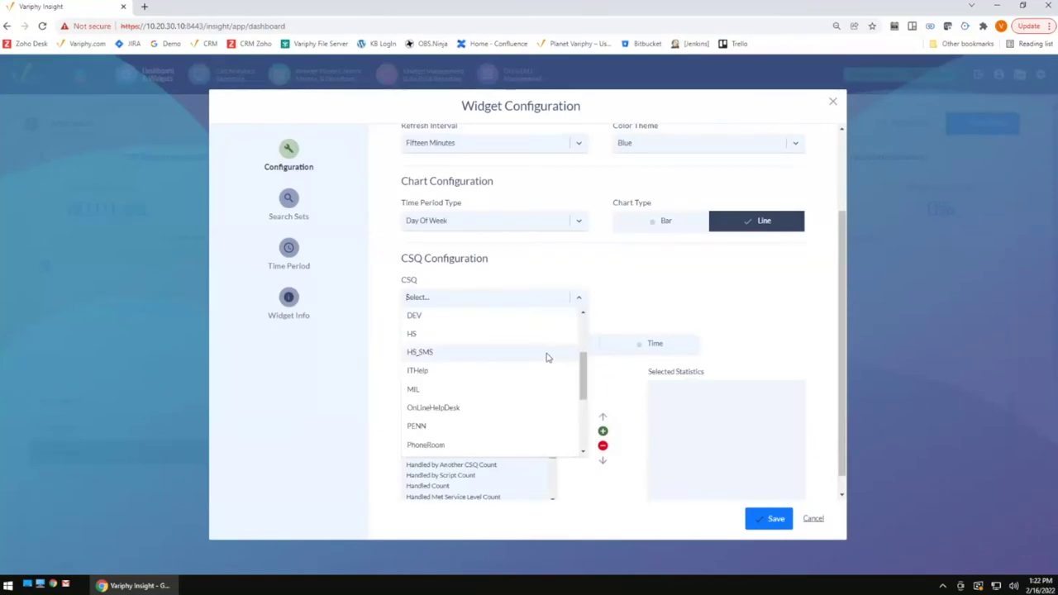
pyautogui.click(447, 353)
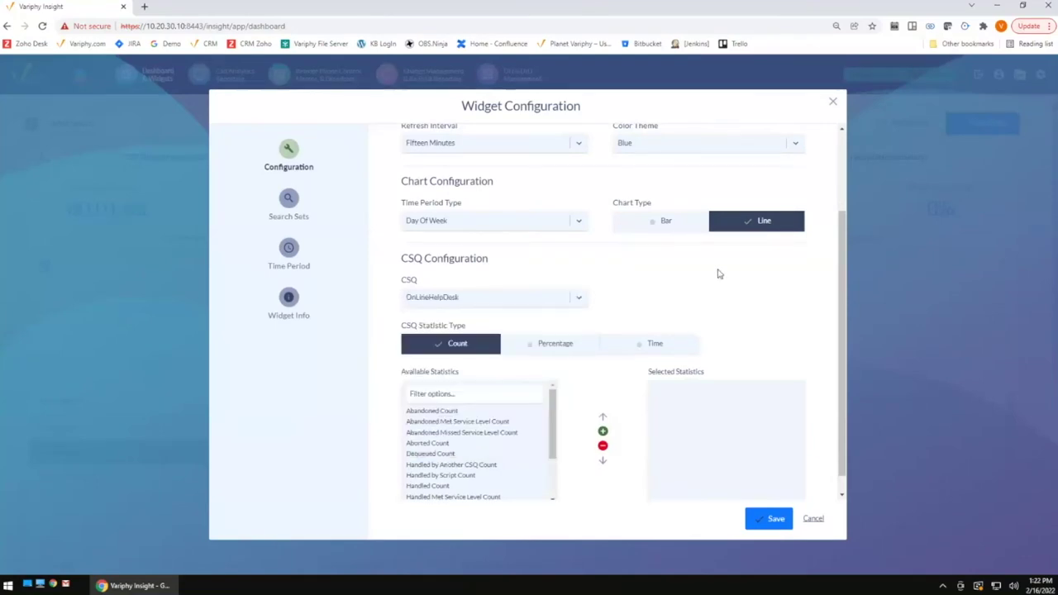
pyautogui.scroll(-1, 484, 244)
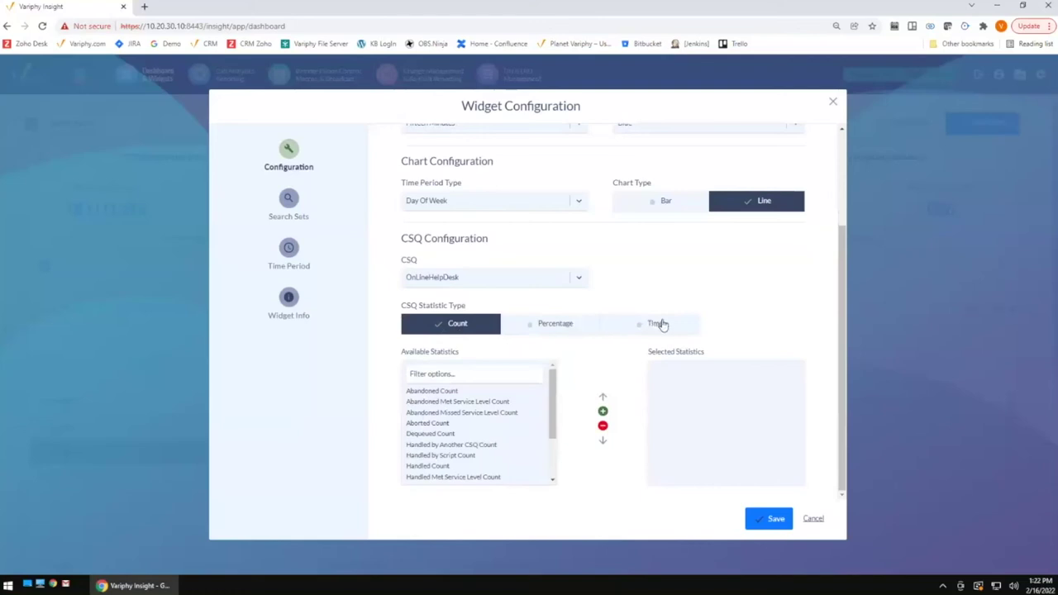
pyautogui.click(506, 331)
pyautogui.click(453, 328)
pyautogui.scroll(2, 707, 288)
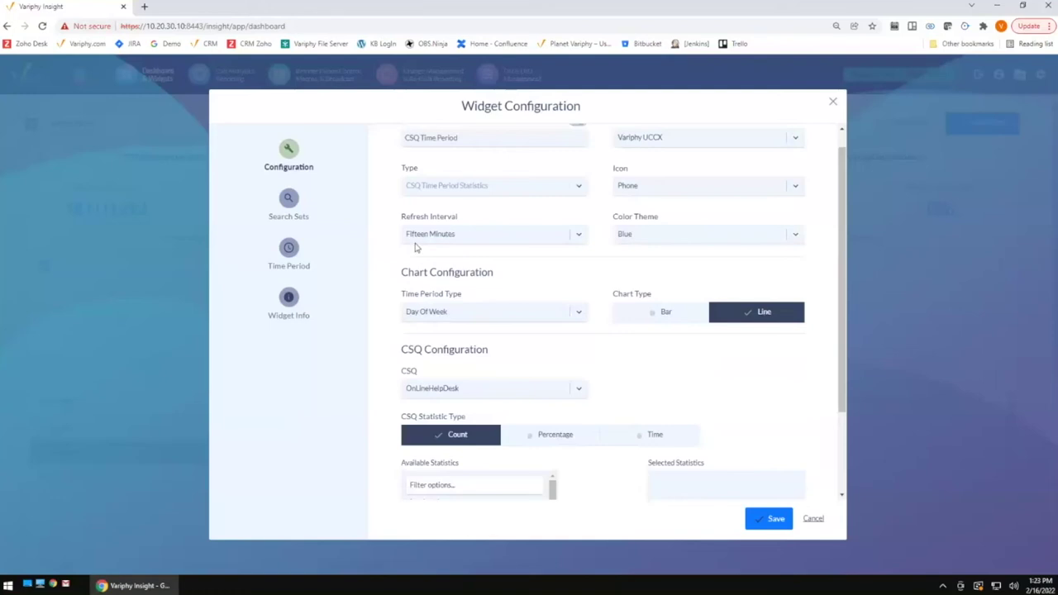
pyautogui.scroll(-1, 562, 295)
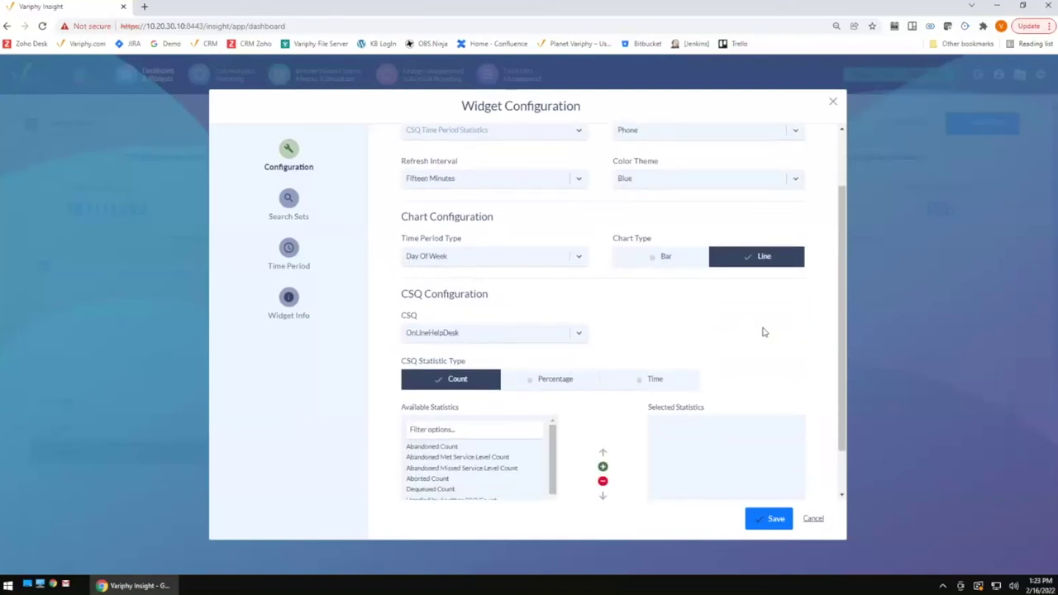
pyautogui.scroll(-1, 763, 331)
# Add Total, RNA, Aborted, Handled and Abandoned Count to the charted statistics
pyautogui.moveTo(551, 393); pyautogui.dragTo(472, 460)
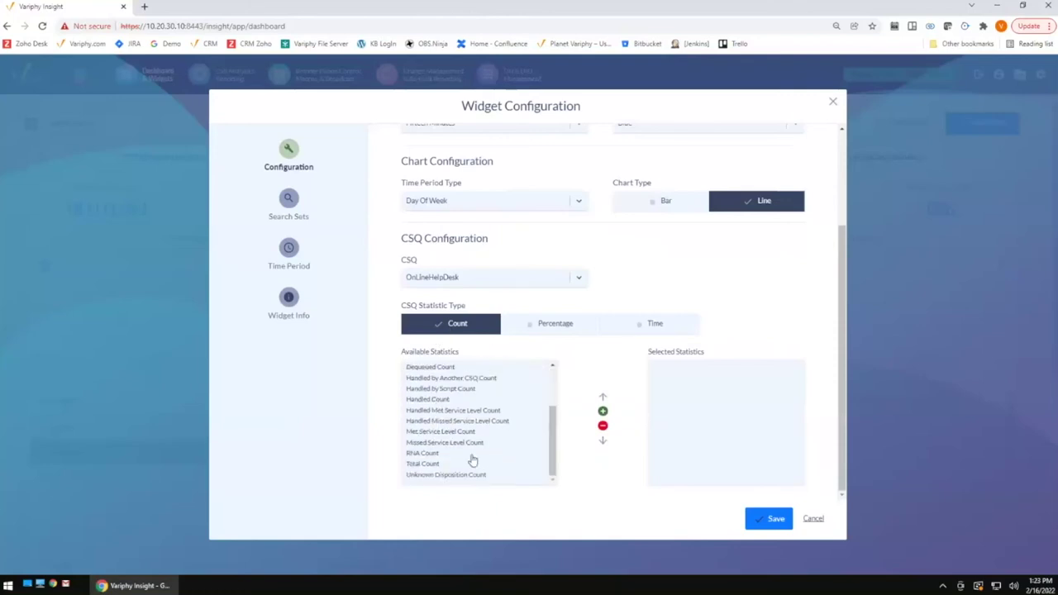
pyautogui.click(603, 411)
pyautogui.click(603, 413)
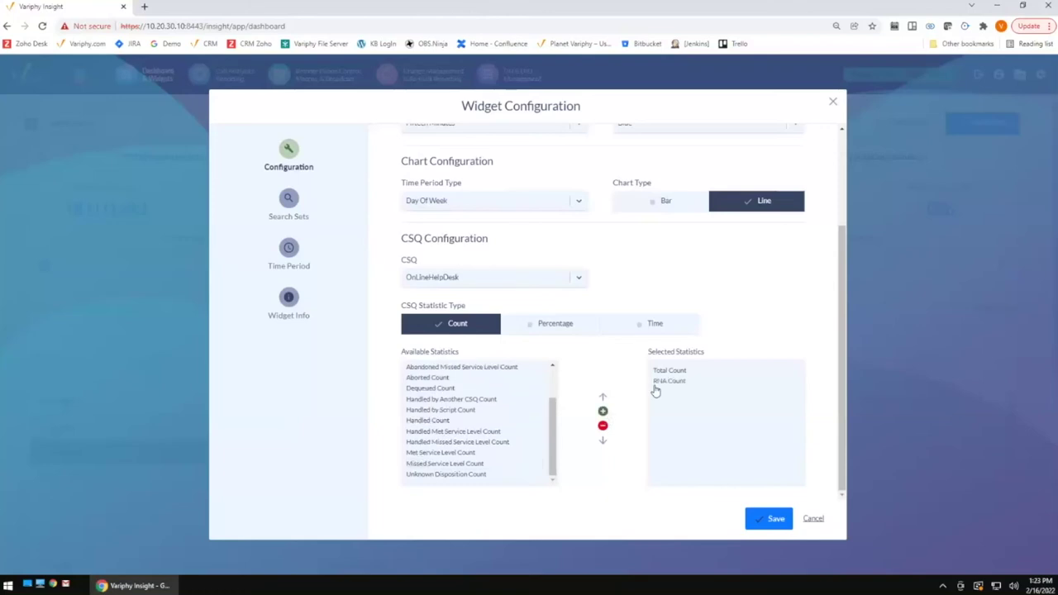
pyautogui.click(432, 380)
pyautogui.click(603, 412)
pyautogui.click(439, 421)
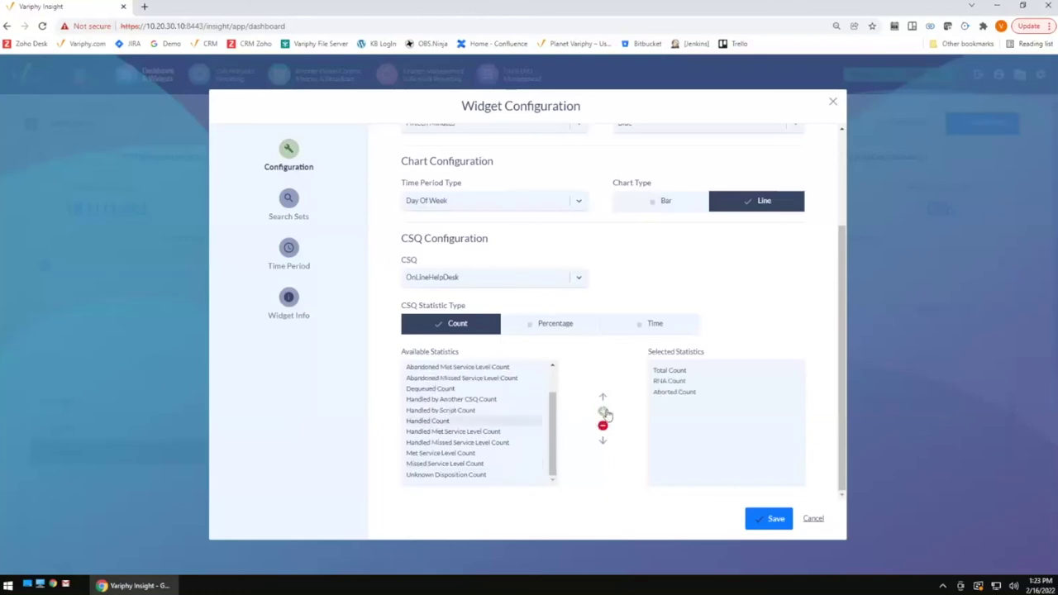
pyautogui.click(602, 412)
pyautogui.scroll(3, 476, 409)
pyautogui.click(447, 392)
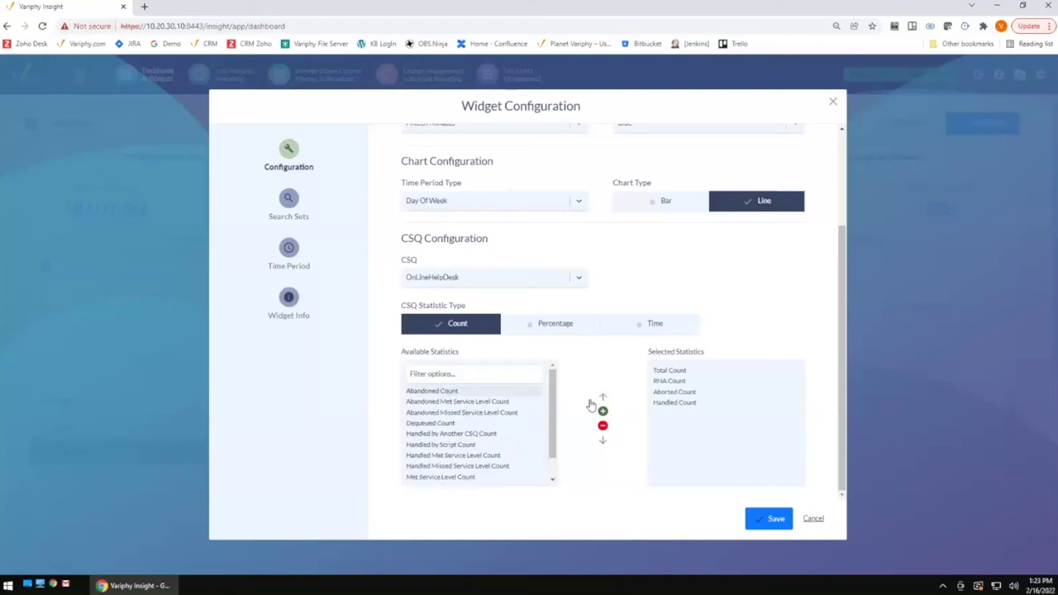
pyautogui.click(603, 412)
# Reorder the statistics to Total, Handled, Abandoned, RNA, Aborted Count
pyautogui.click(668, 369)
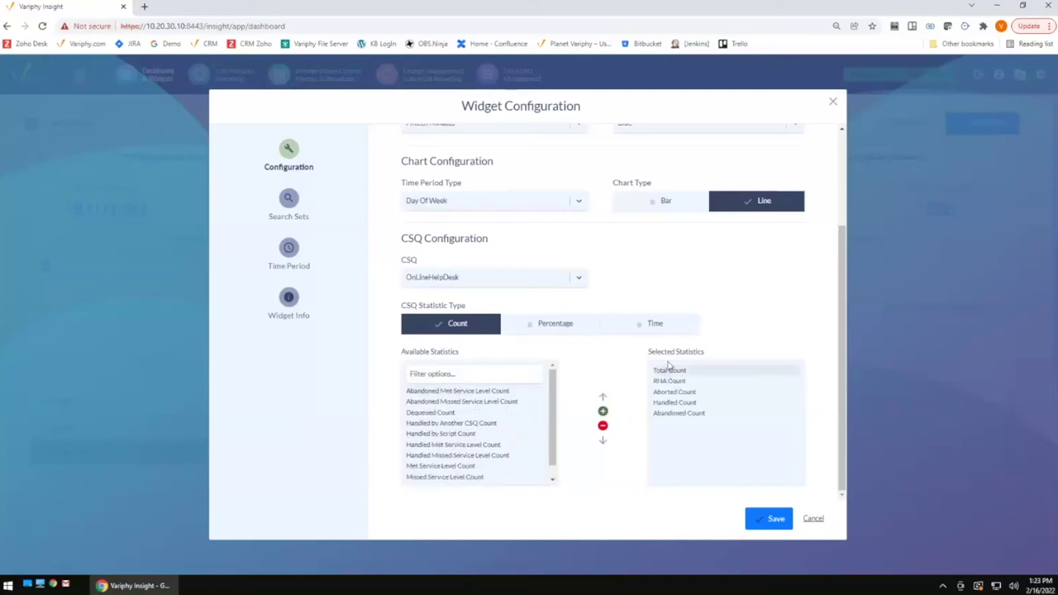
pyautogui.click(672, 402)
pyautogui.click(603, 398)
pyautogui.click(603, 398)
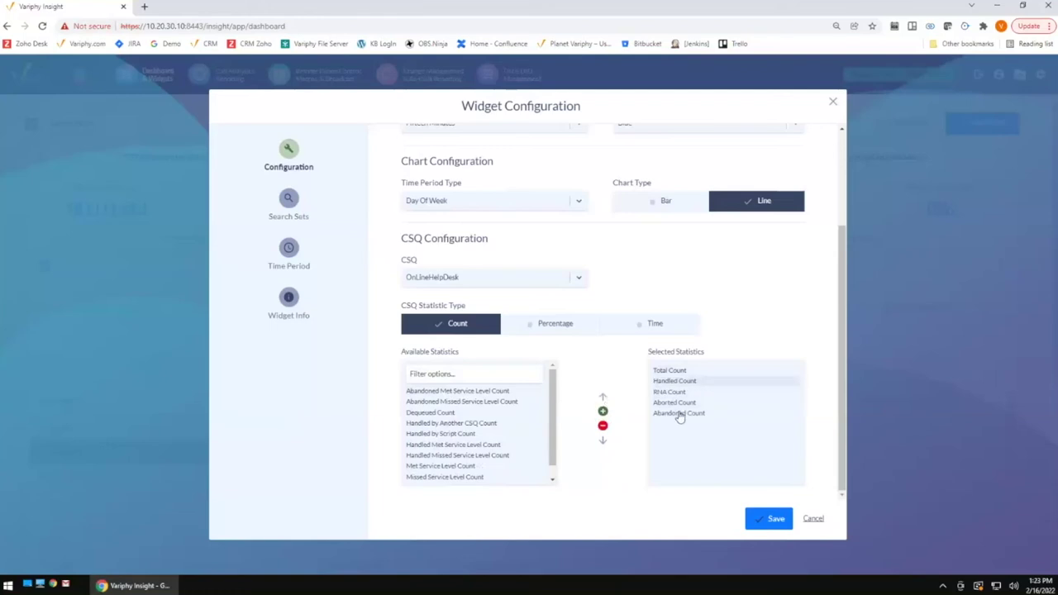
pyautogui.click(678, 413)
pyautogui.click(603, 397)
pyautogui.click(603, 398)
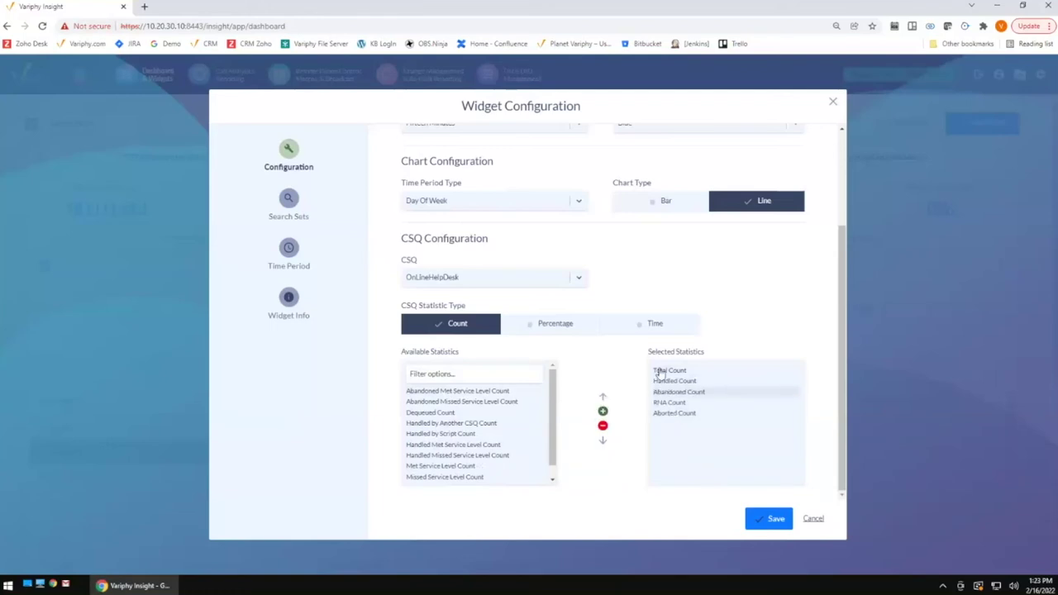
pyautogui.scroll(2, 626, 302)
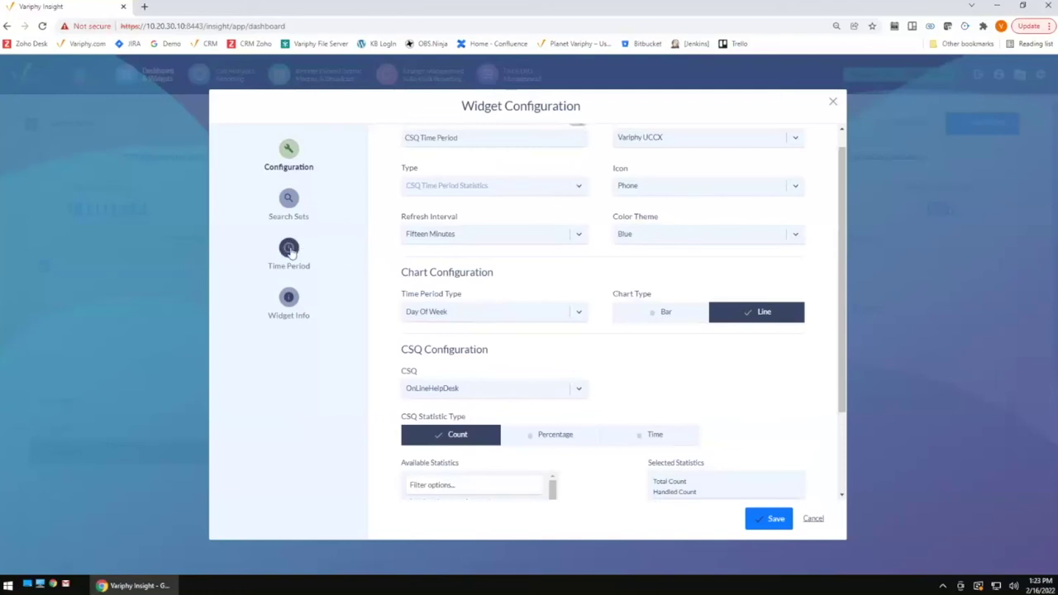
# Change the widget's Date/Time Range from Current Day to Current Week
pyautogui.click(289, 249)
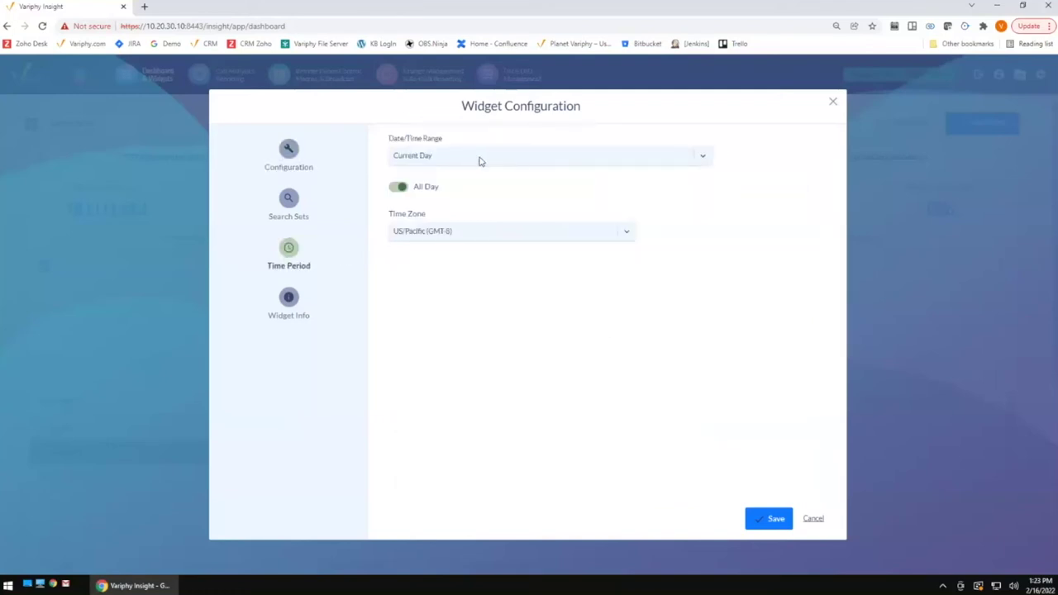
pyautogui.click(289, 153)
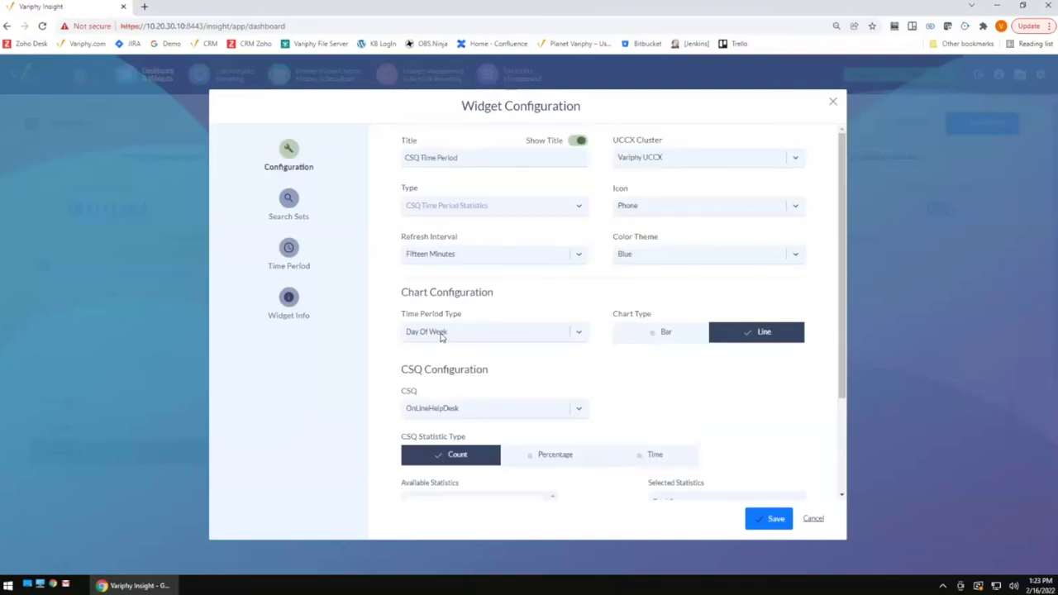
pyautogui.click(289, 252)
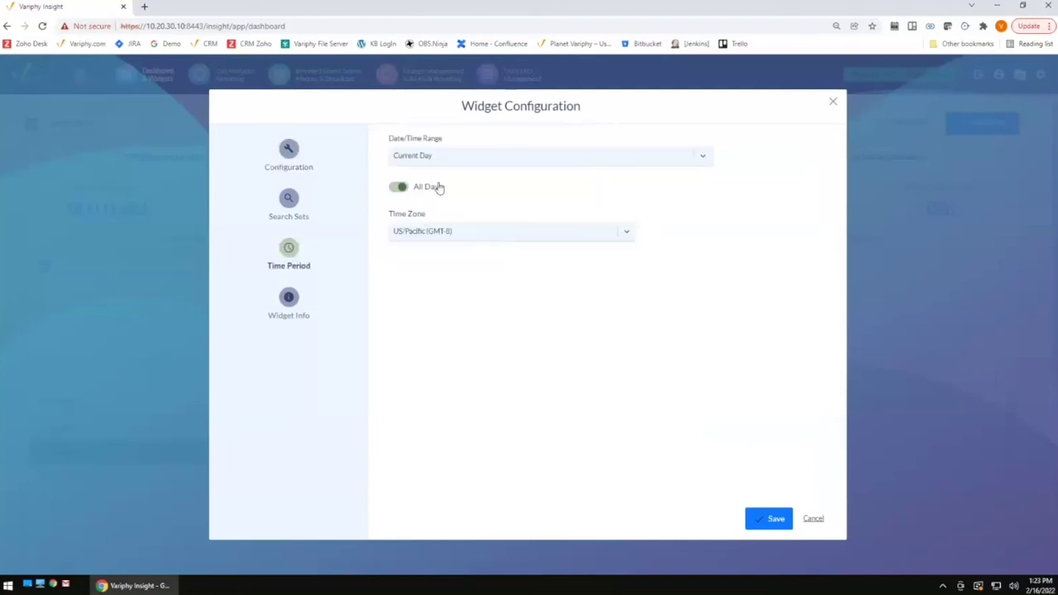
pyautogui.click(453, 157)
pyautogui.scroll(-4, 494, 243)
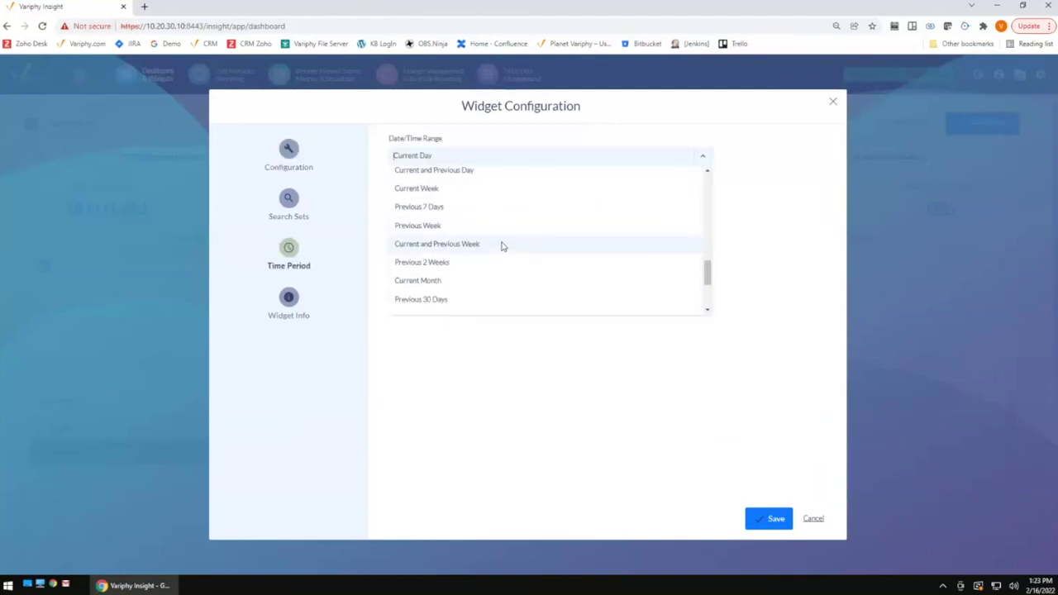
pyautogui.click(450, 190)
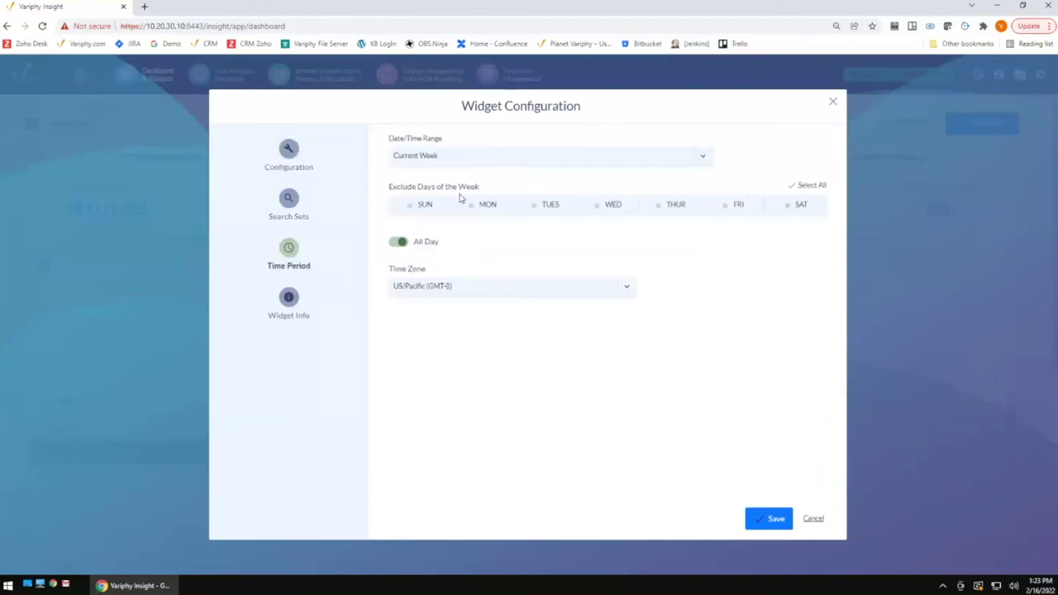
pyautogui.click(288, 202)
pyautogui.click(289, 153)
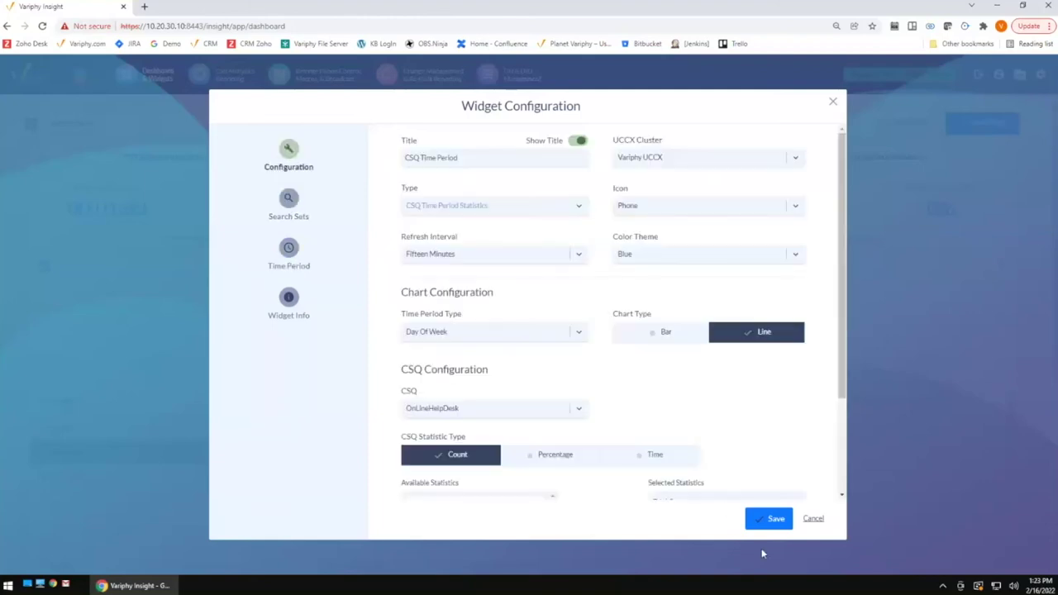
# Save the CSQ Time Period widget and stretch it to full dashboard width
pyautogui.click(773, 520)
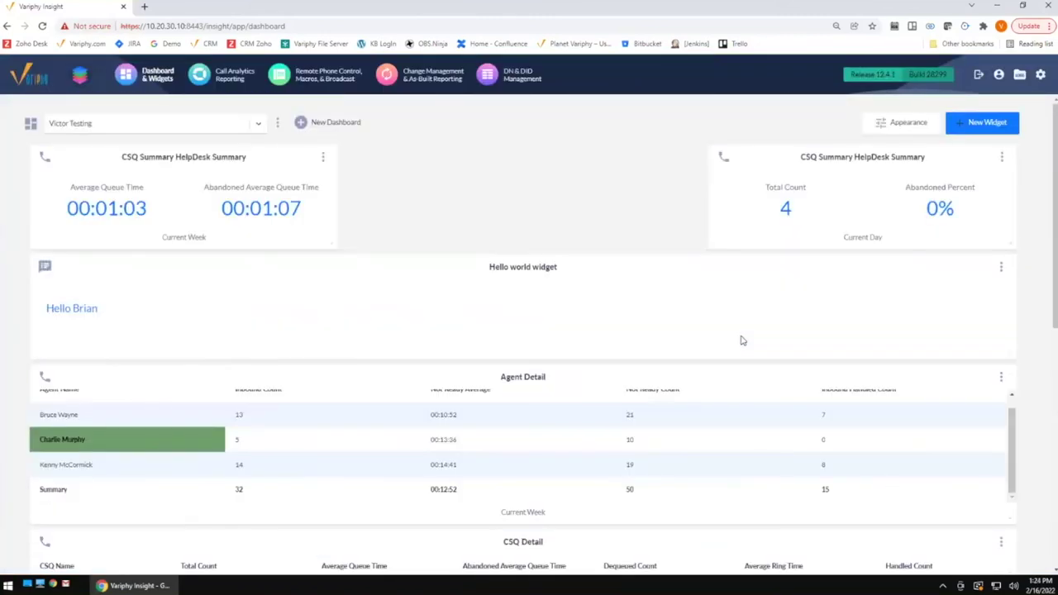
pyautogui.scroll(-7, 742, 341)
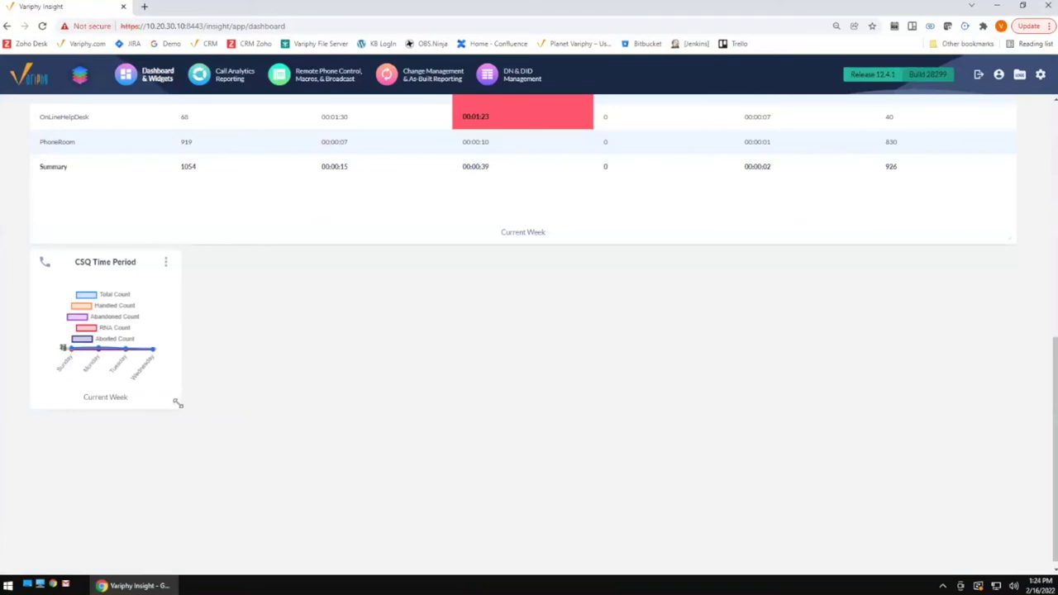
pyautogui.moveTo(177, 402); pyautogui.dragTo(1010, 465)
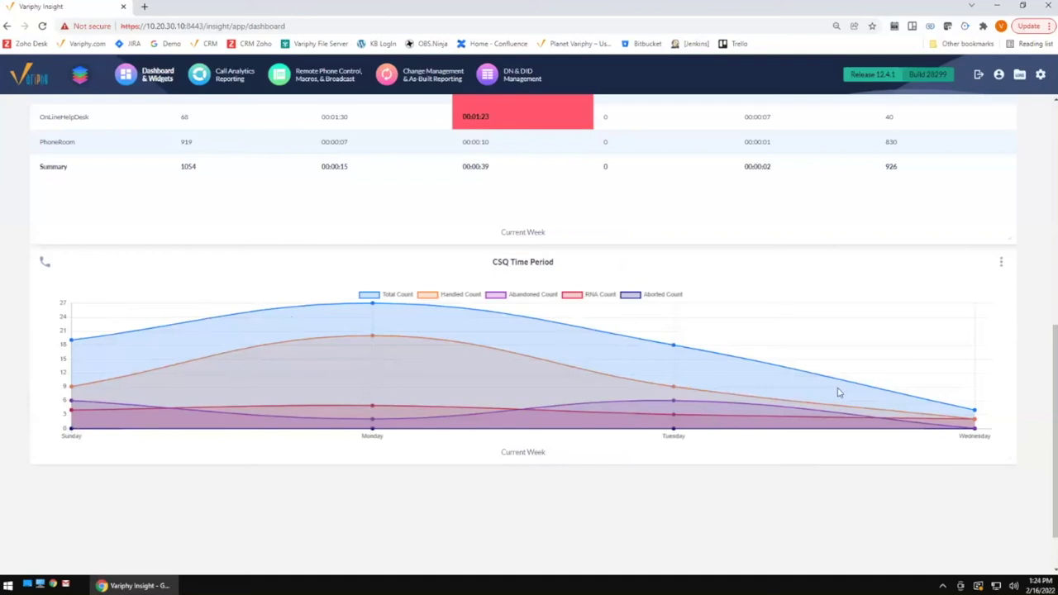
# Make a copy of the CSQ Time Period widget below it
pyautogui.click(1001, 266)
pyautogui.click(952, 324)
pyautogui.scroll(-3, 921, 314)
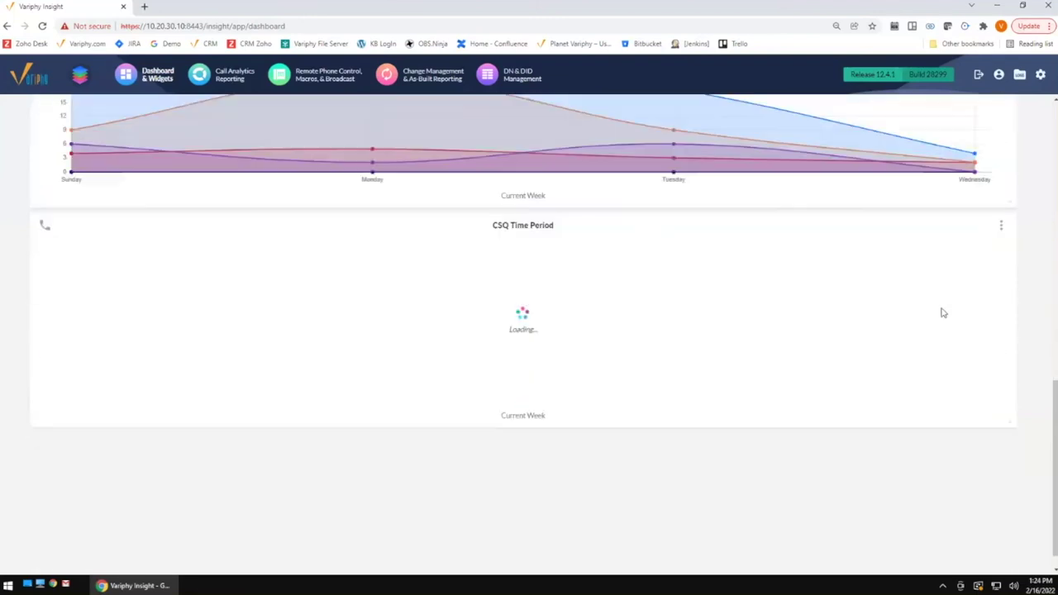
# Change the copied widget's Time Period Type to Hour Of Day and save it
pyautogui.click(1001, 210)
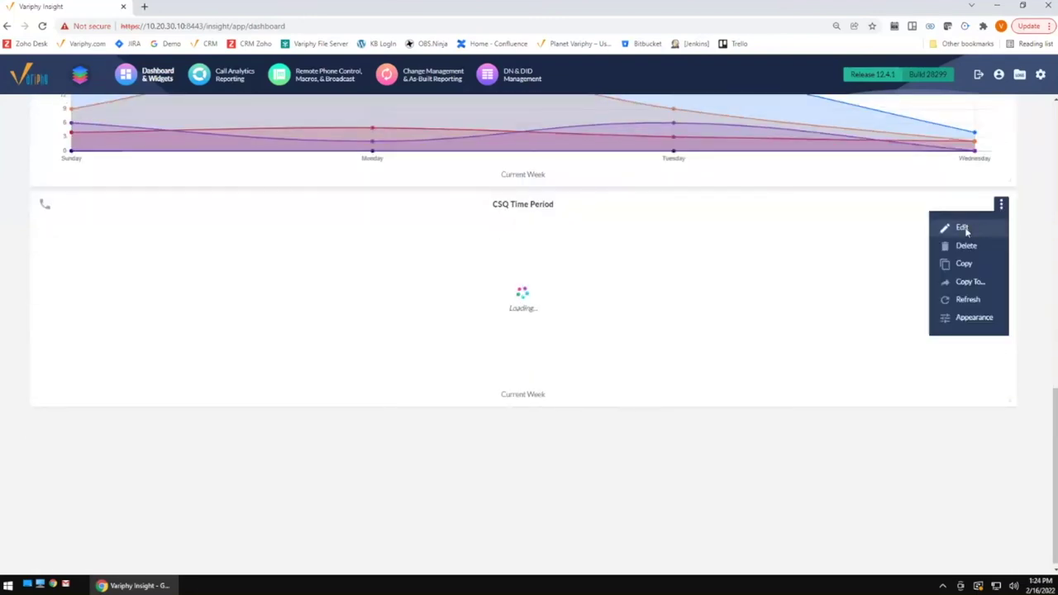
pyautogui.click(962, 229)
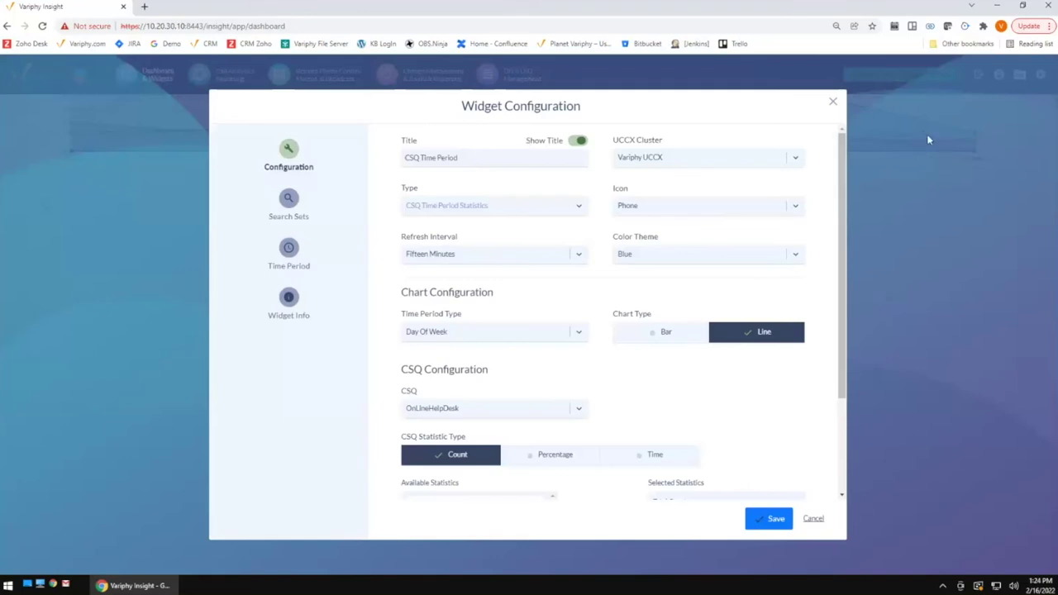
pyautogui.click(521, 340)
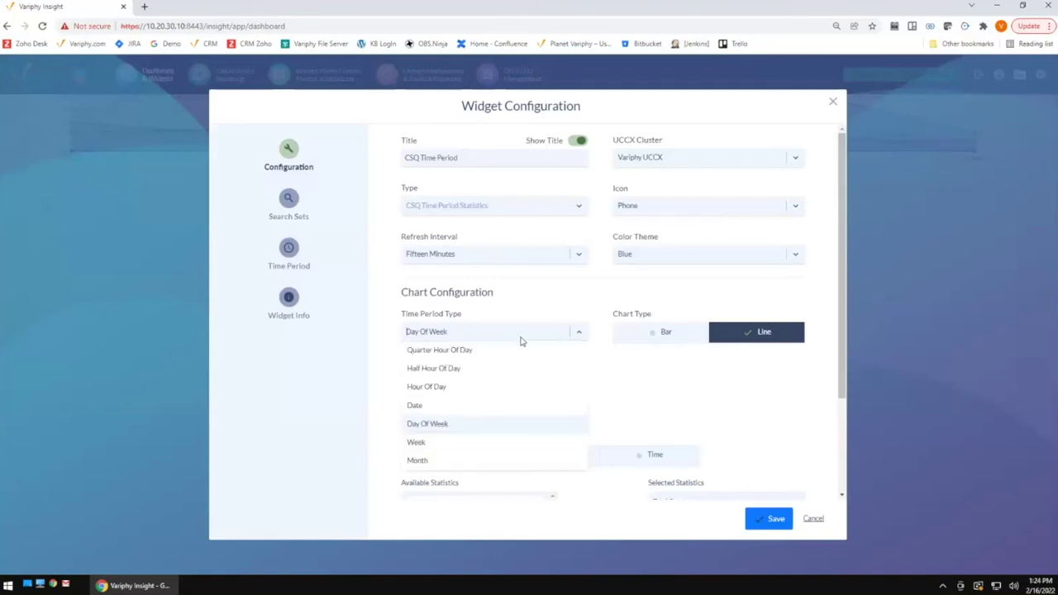
pyautogui.click(459, 387)
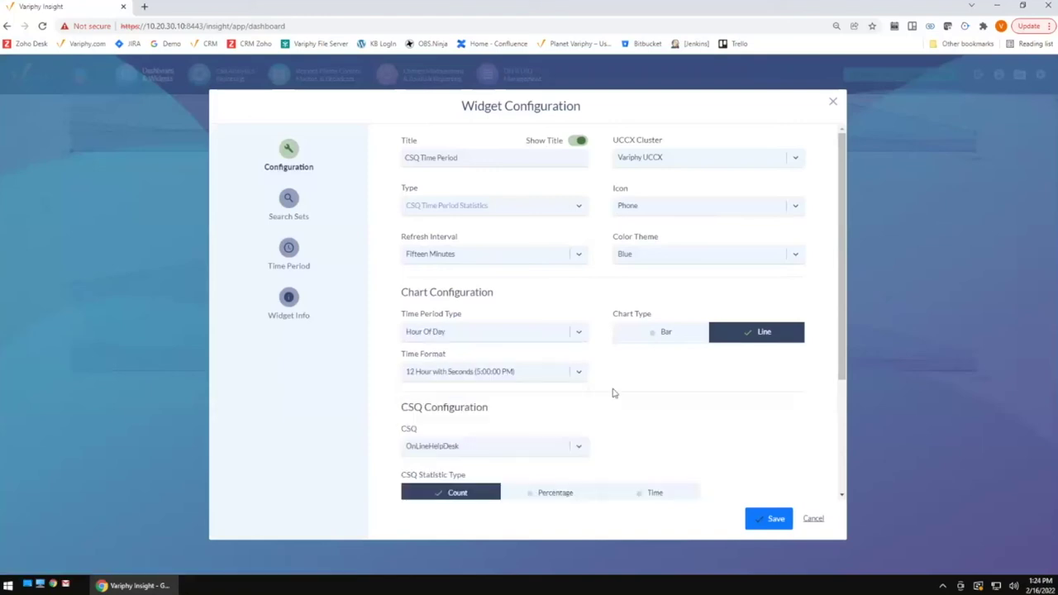
pyautogui.scroll(-1, 682, 397)
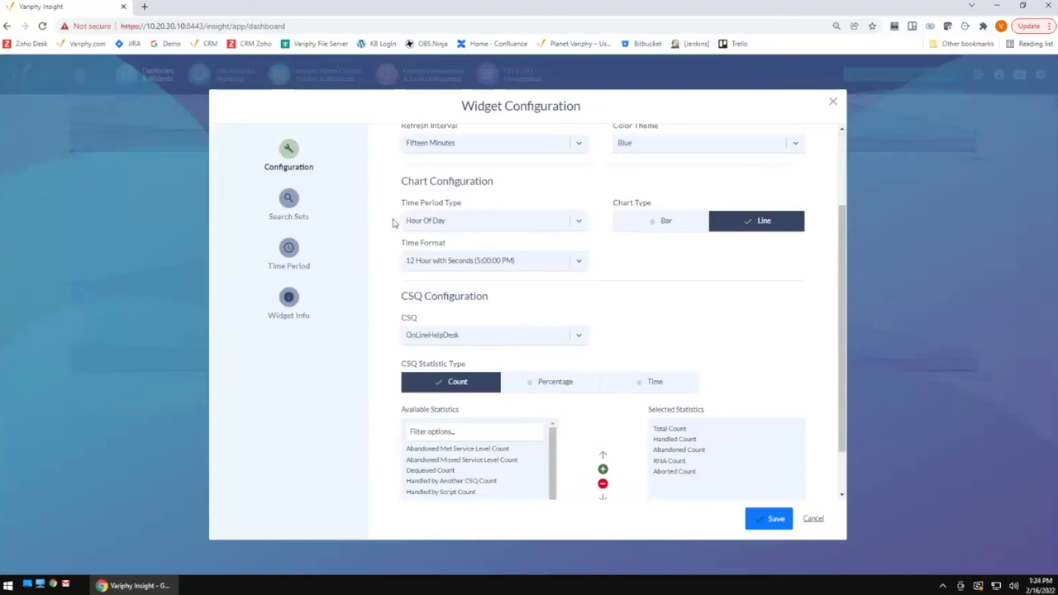
pyautogui.click(774, 517)
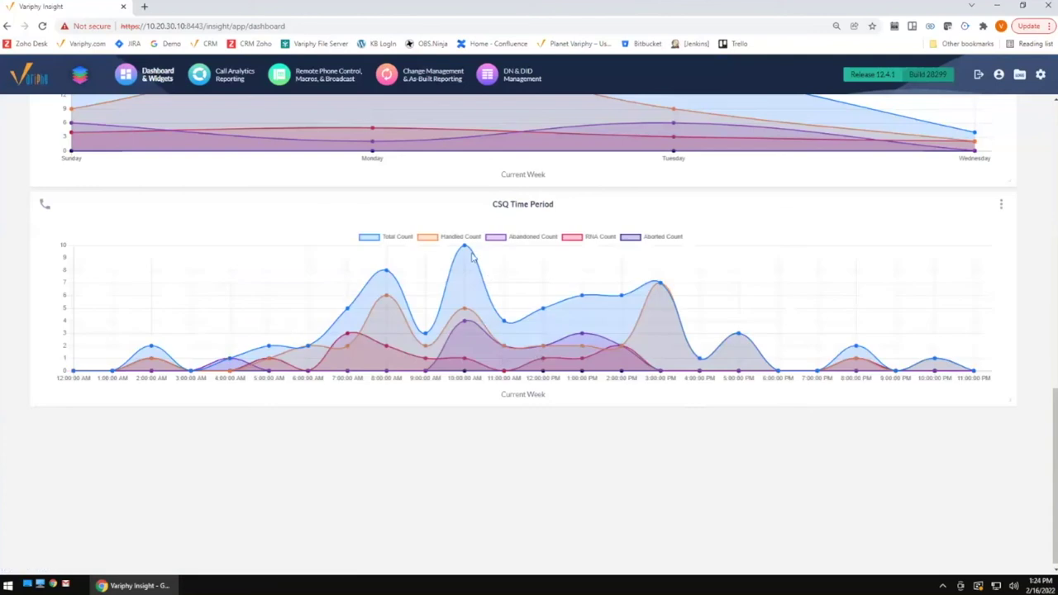
pyautogui.moveTo(465, 246)
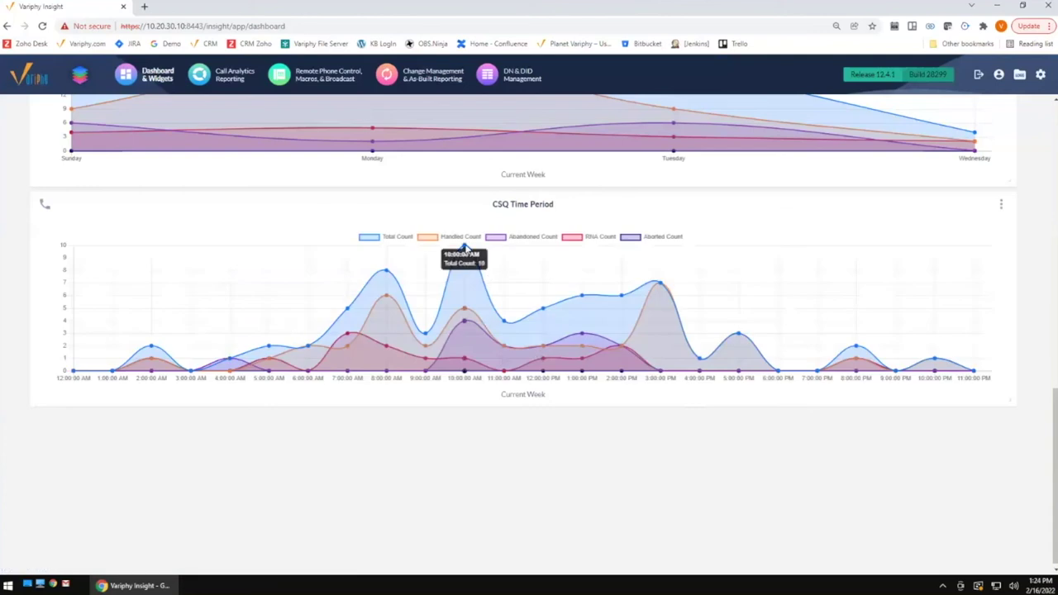
pyautogui.moveTo(465, 311)
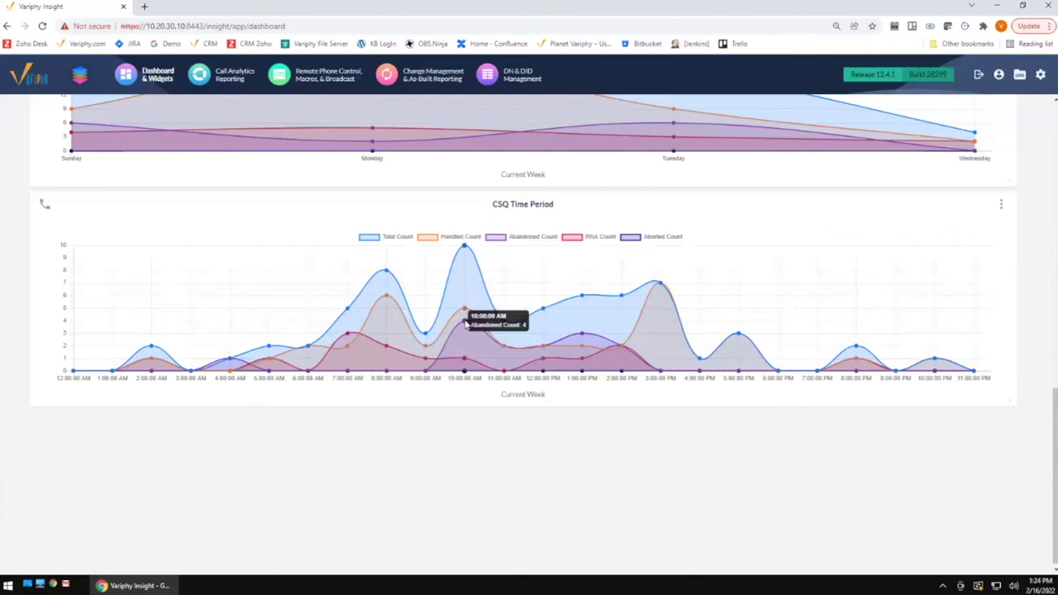
pyautogui.moveTo(465, 362)
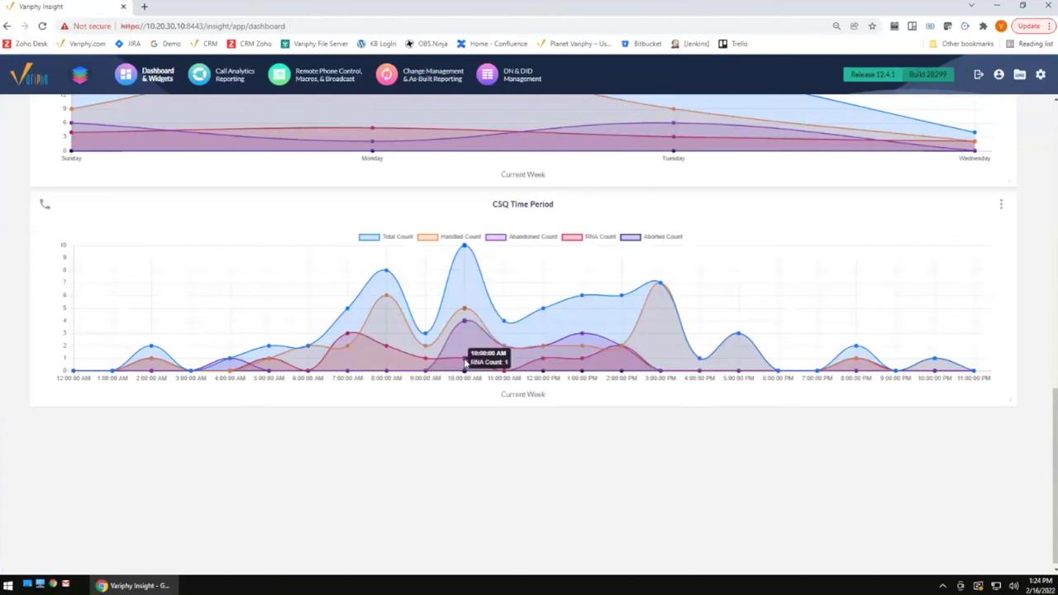
# Switch the hourly widget's chart type from Line to Bar and save it
pyautogui.click(1002, 207)
pyautogui.click(971, 228)
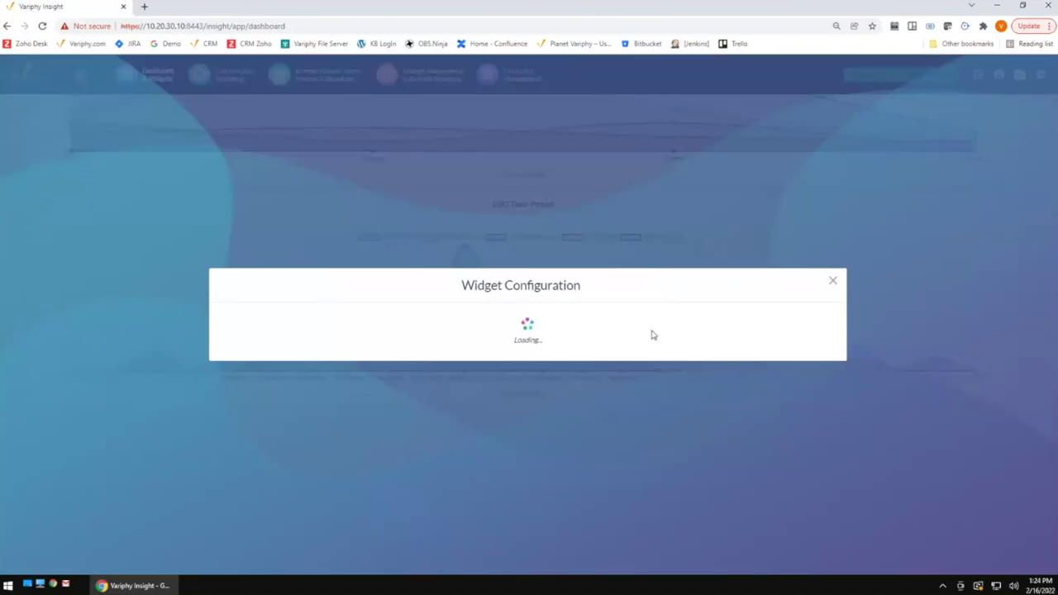
pyautogui.click(648, 335)
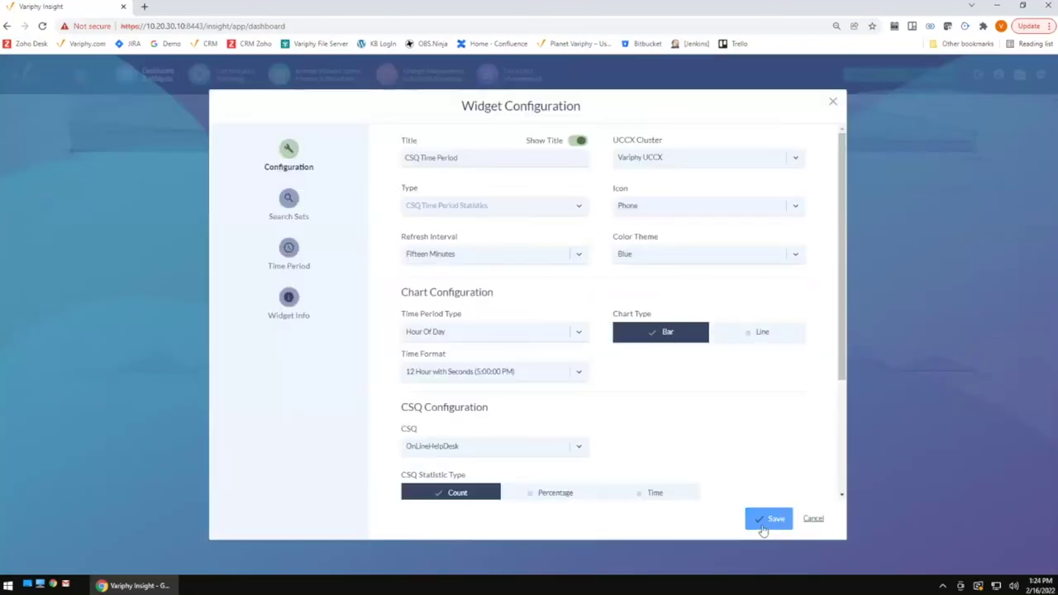
pyautogui.click(769, 519)
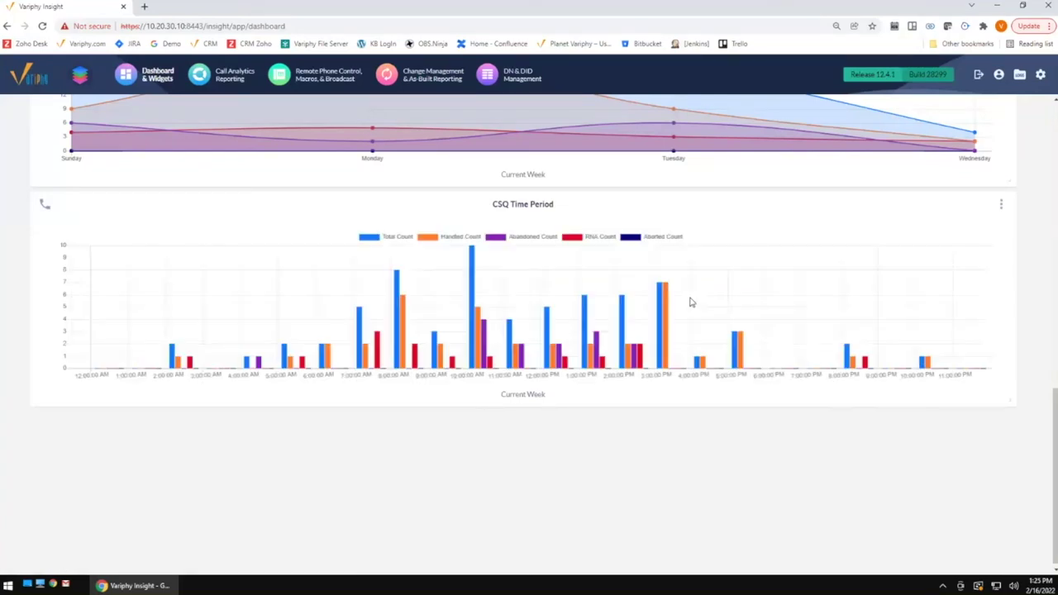
pyautogui.click(1001, 204)
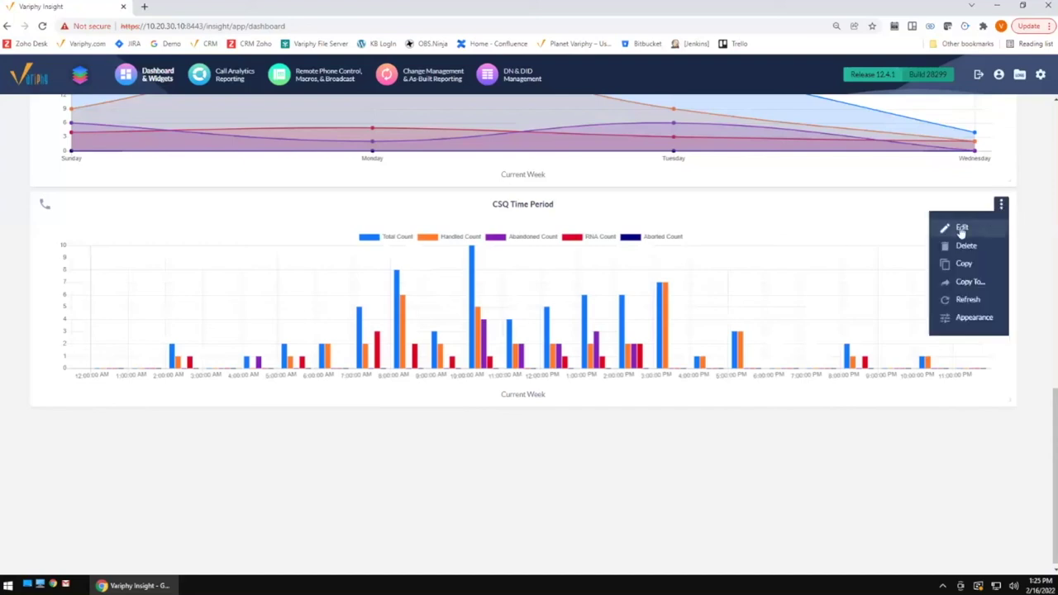
# Group the widget by Month over Current and Previous 2 Months, then save
pyautogui.click(962, 228)
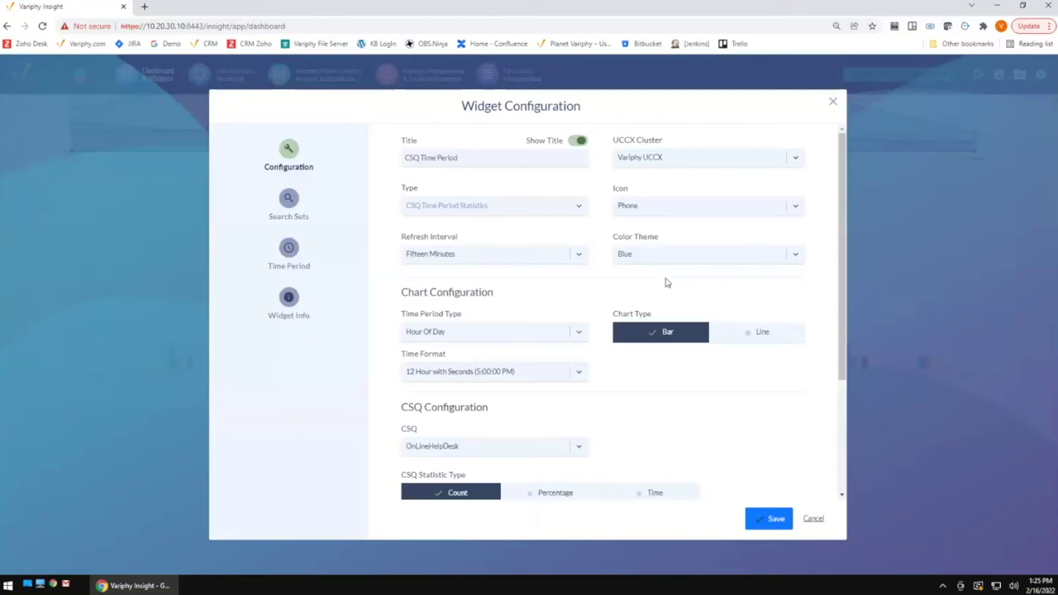
pyautogui.click(283, 255)
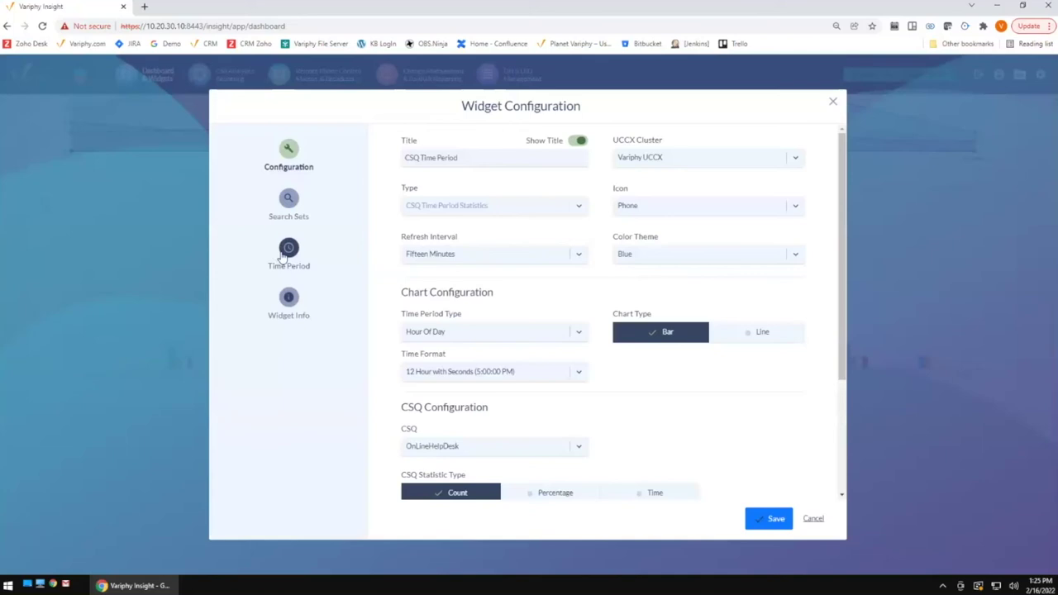
pyautogui.scroll(-1, 479, 285)
pyautogui.click(466, 278)
pyautogui.click(437, 403)
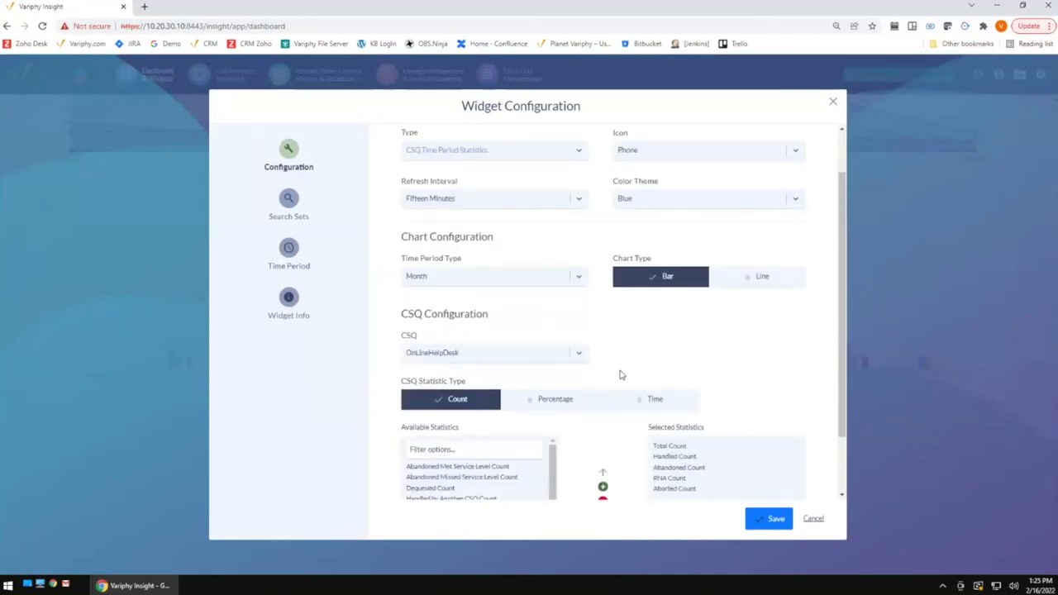
pyautogui.click(289, 252)
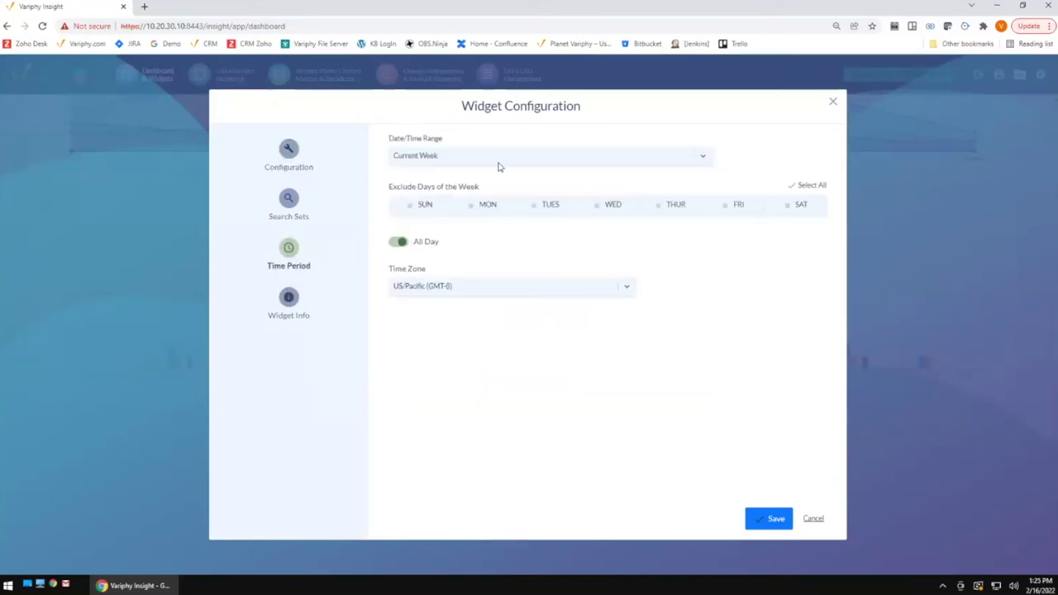
pyautogui.click(500, 164)
pyautogui.scroll(-5, 539, 279)
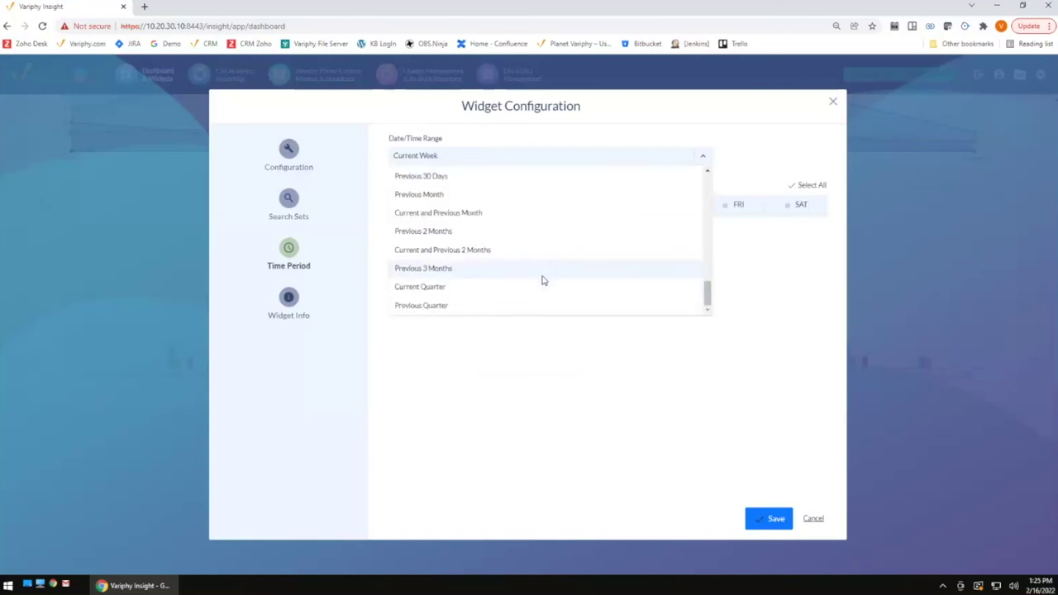
pyautogui.click(468, 252)
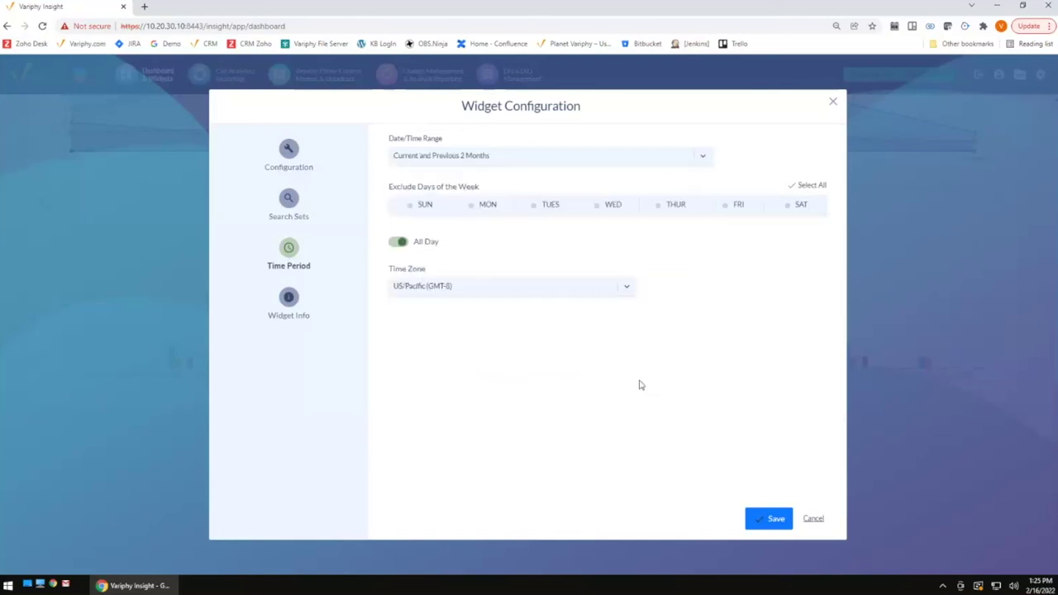
pyautogui.click(769, 518)
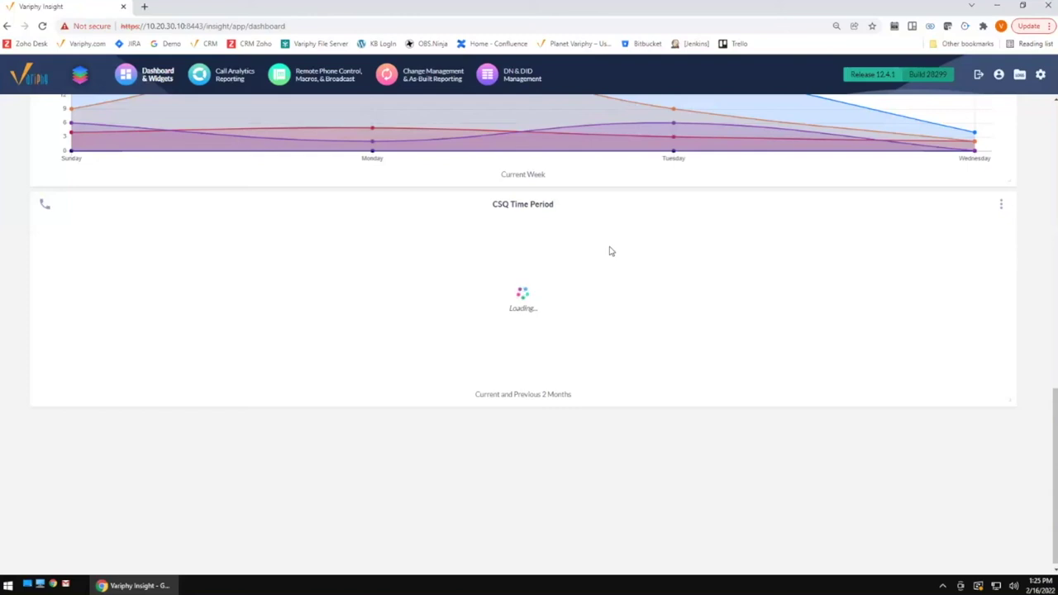
pyautogui.scroll(1, 628, 271)
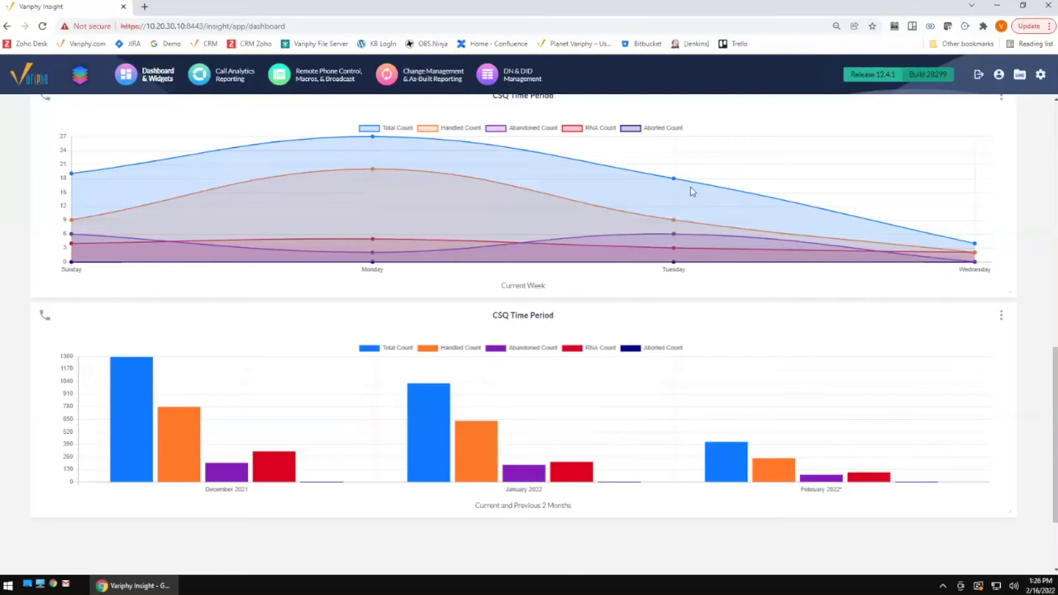
pyautogui.scroll(2, 695, 194)
pyautogui.scroll(-3, 716, 250)
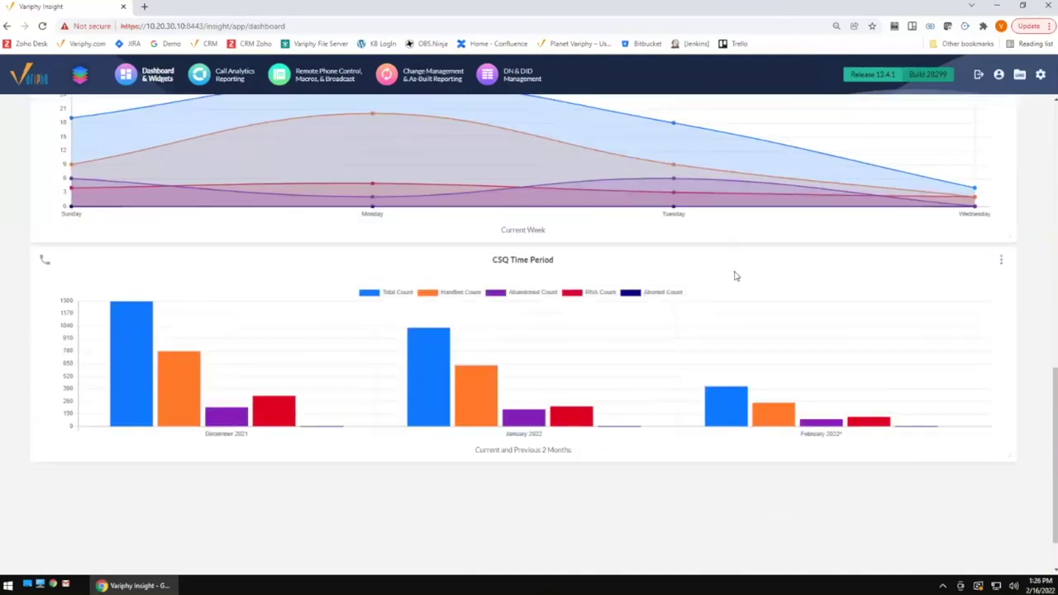
pyautogui.scroll(5, 735, 276)
pyautogui.scroll(6, 735, 276)
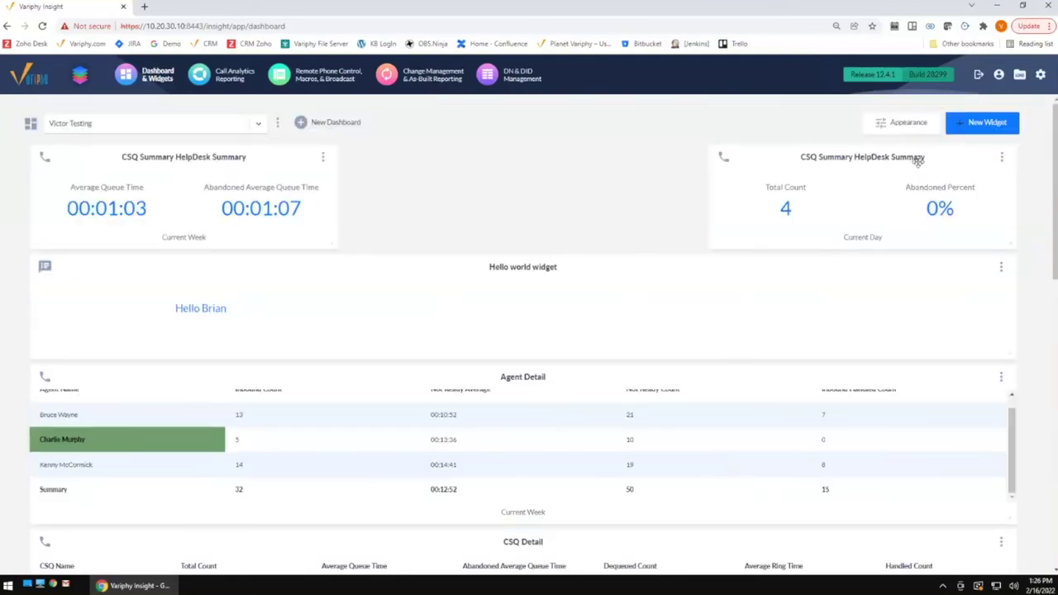
# Create a UCCX Call Analytics Real-Time Agent Activity widget on the Variphy UCCX cluster
pyautogui.click(984, 122)
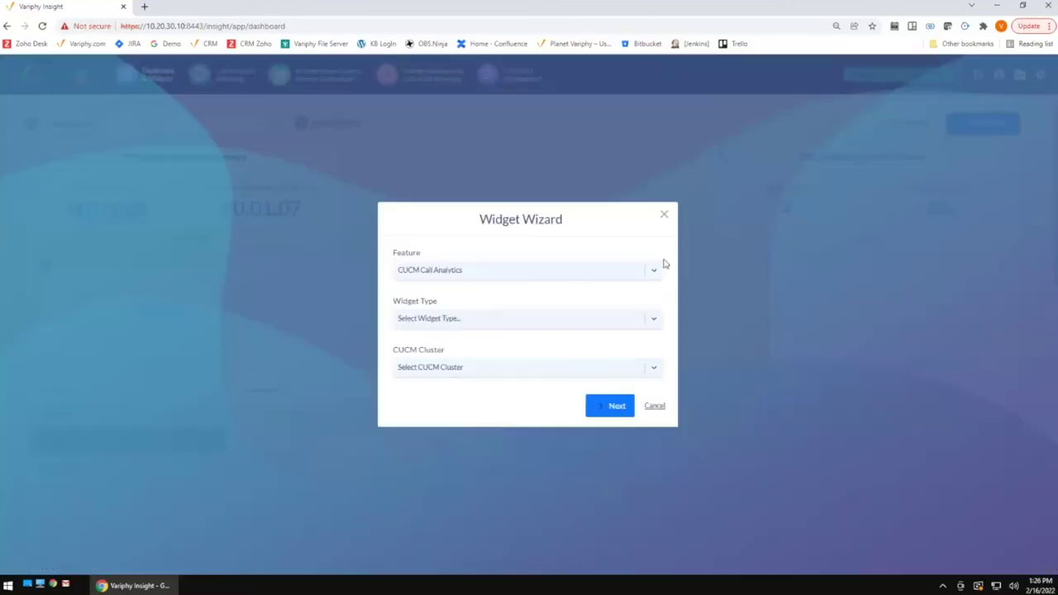
pyautogui.click(475, 270)
pyautogui.click(432, 346)
pyautogui.click(501, 322)
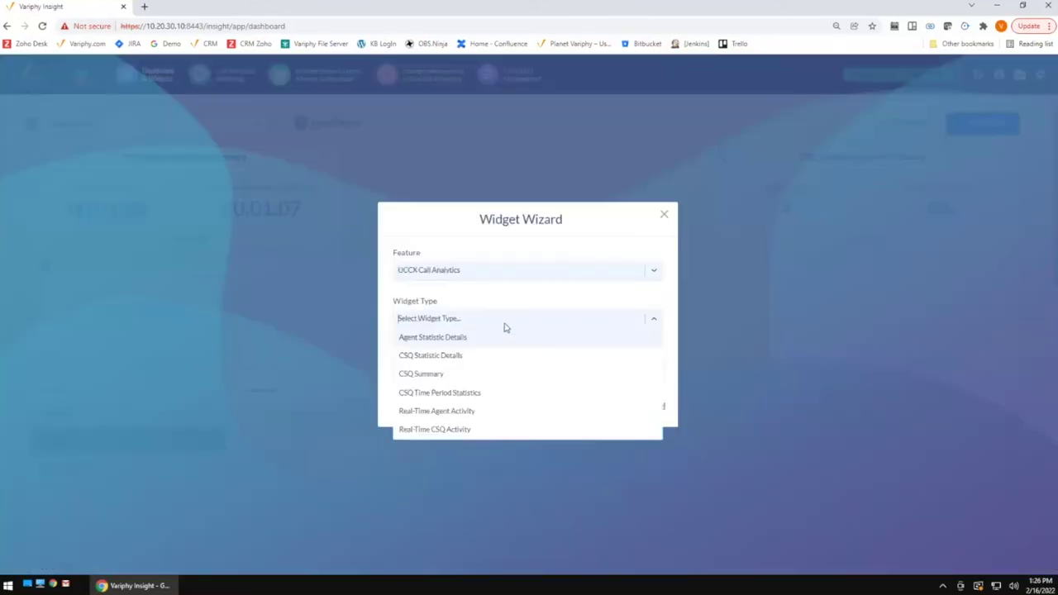
pyautogui.click(441, 413)
pyautogui.click(502, 368)
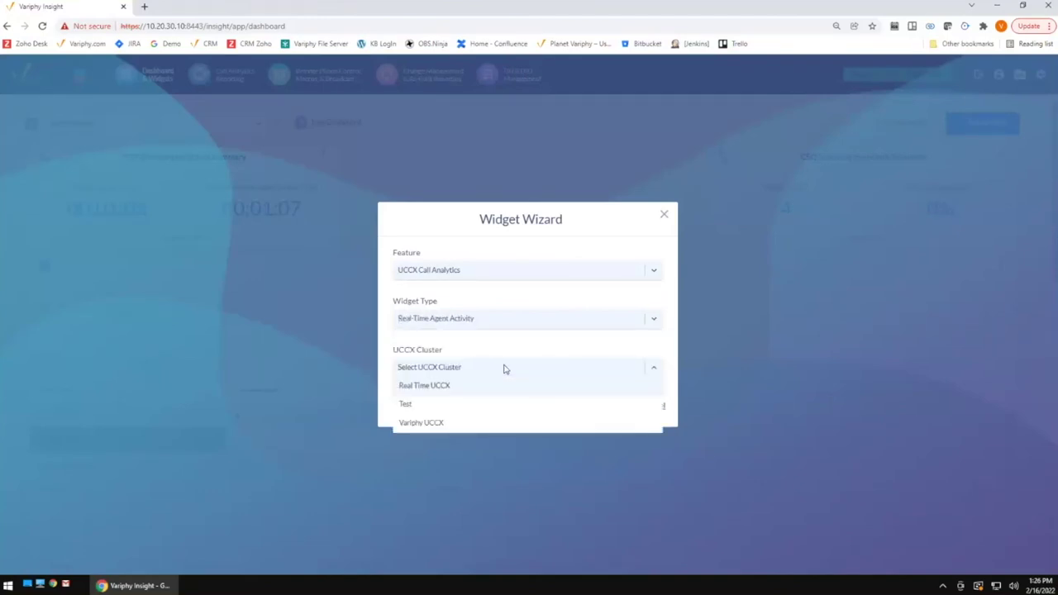
pyautogui.click(437, 429)
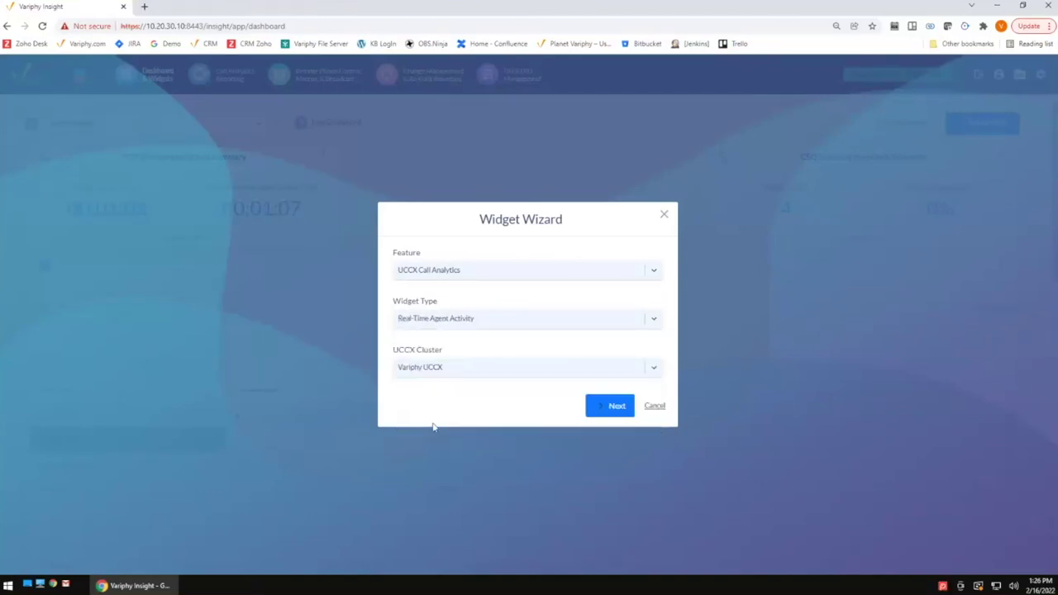
pyautogui.click(608, 406)
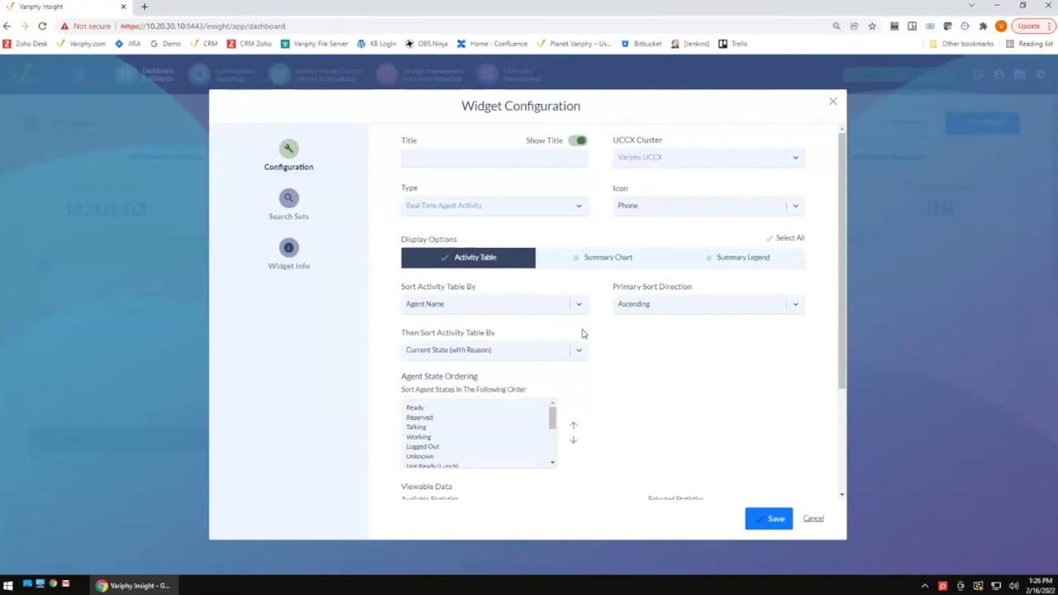
# Title the widget 'RT Agent' and add Current State (with Reason), Current State Duration and Dialogs statistics
pyautogui.click(458, 156)
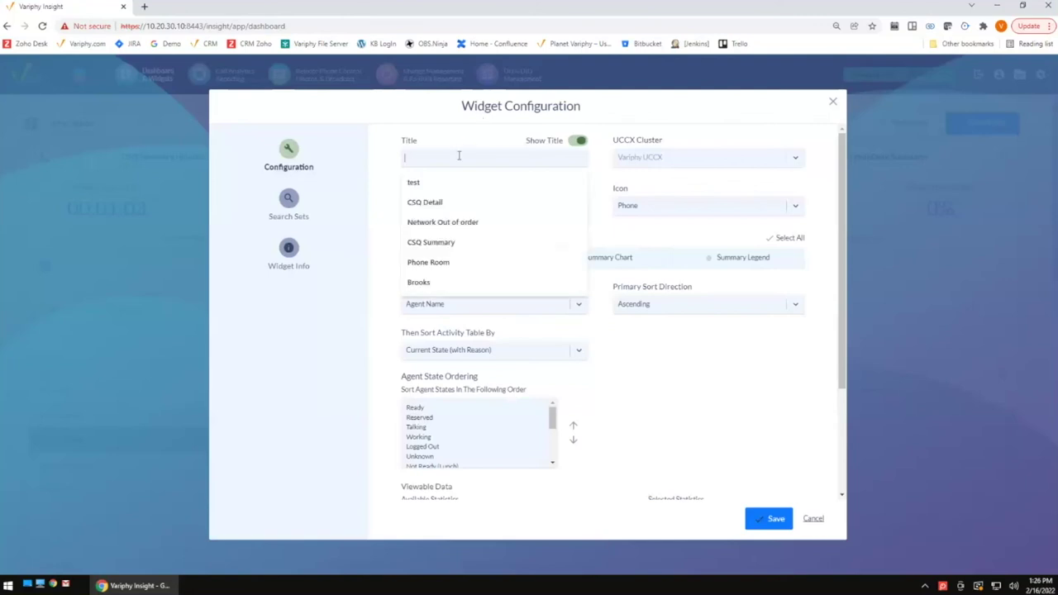
pyautogui.write('Rt A')
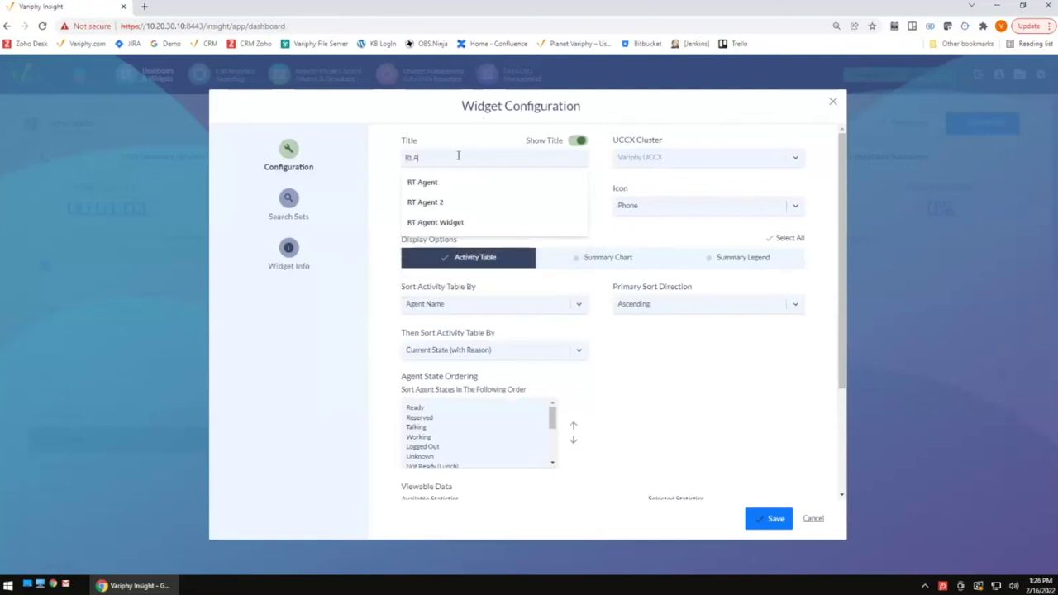
pyautogui.click(423, 182)
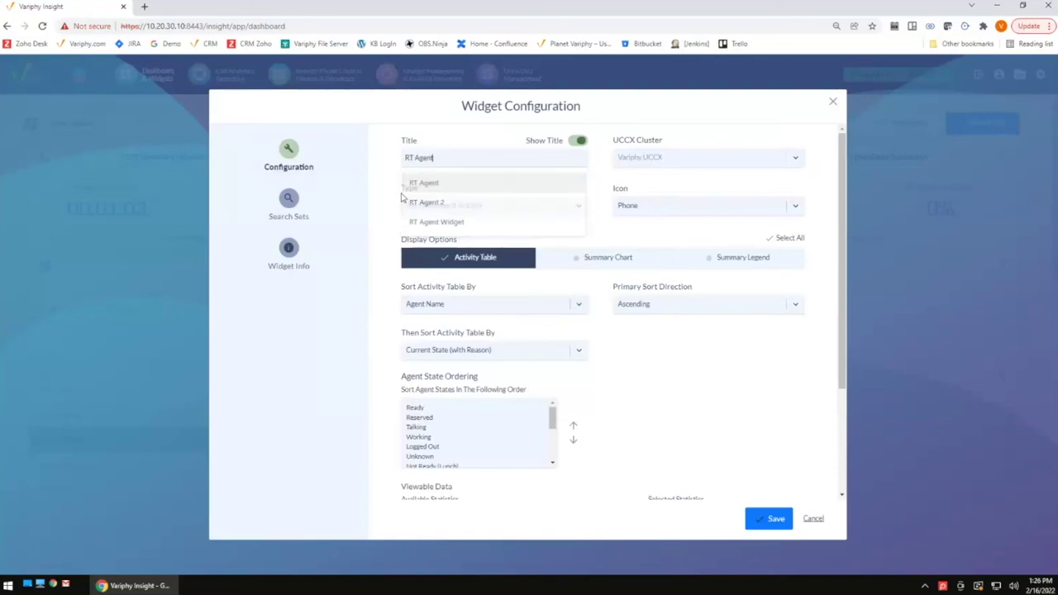
pyautogui.scroll(-3, 594, 309)
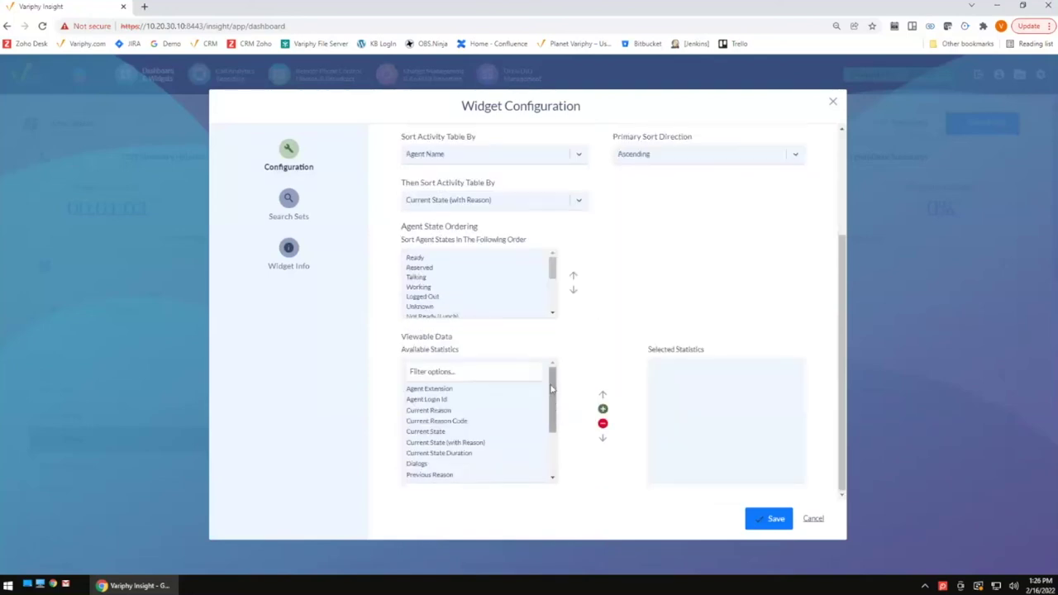
pyautogui.scroll(-2, 552, 393)
pyautogui.moveTo(551, 393); pyautogui.dragTo(548, 373)
pyautogui.scroll(-1, 550, 388)
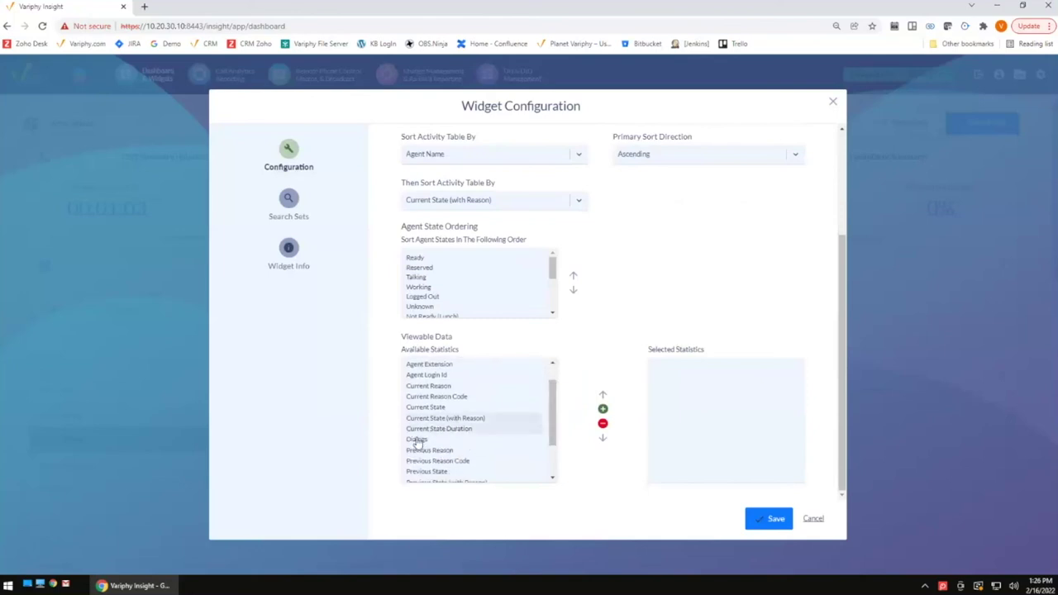
pyautogui.click(603, 408)
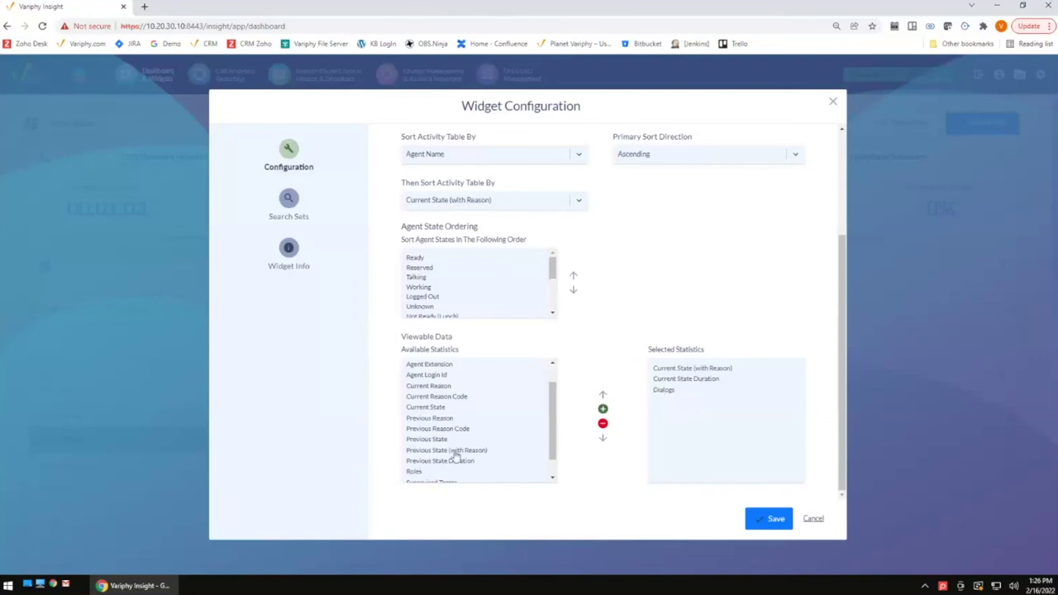
# Turn on the Summary Chart and Summary Legend display options
pyautogui.scroll(1, 477, 441)
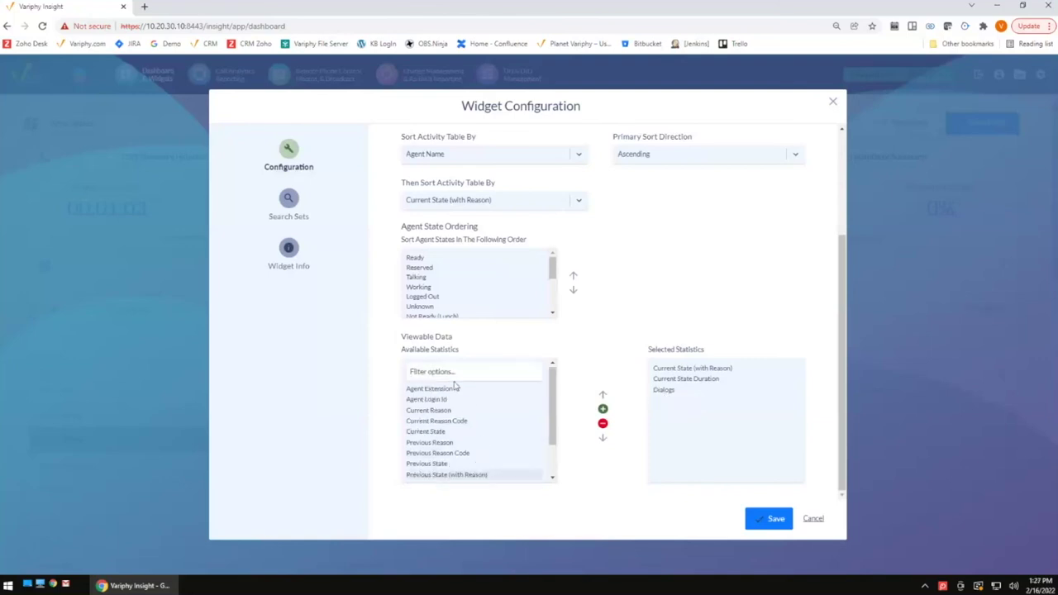
pyautogui.scroll(-2, 452, 433)
pyautogui.scroll(2, 447, 451)
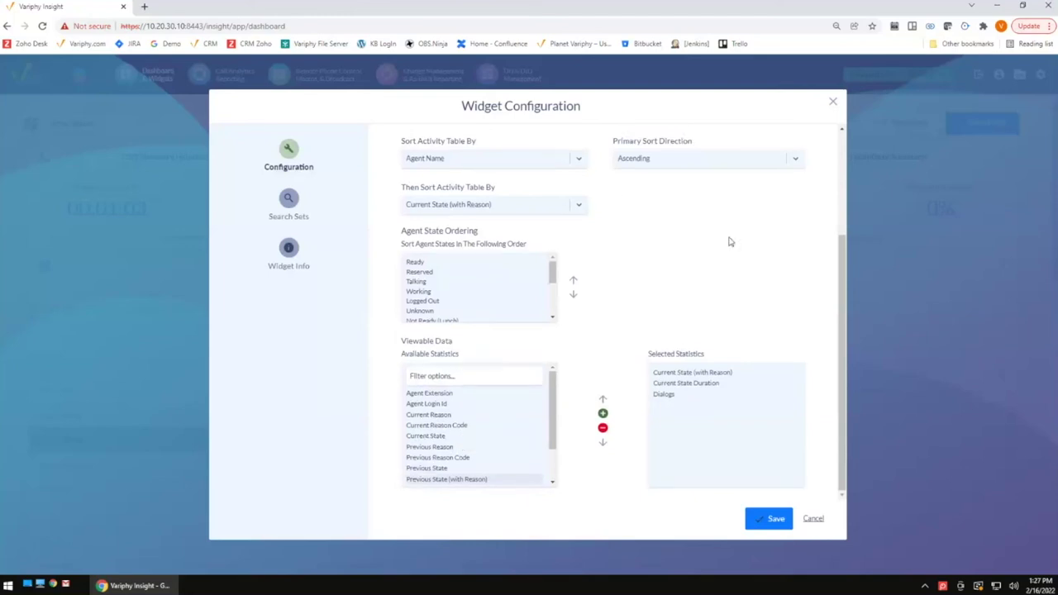
pyautogui.scroll(2, 703, 282)
pyautogui.scroll(1, 673, 367)
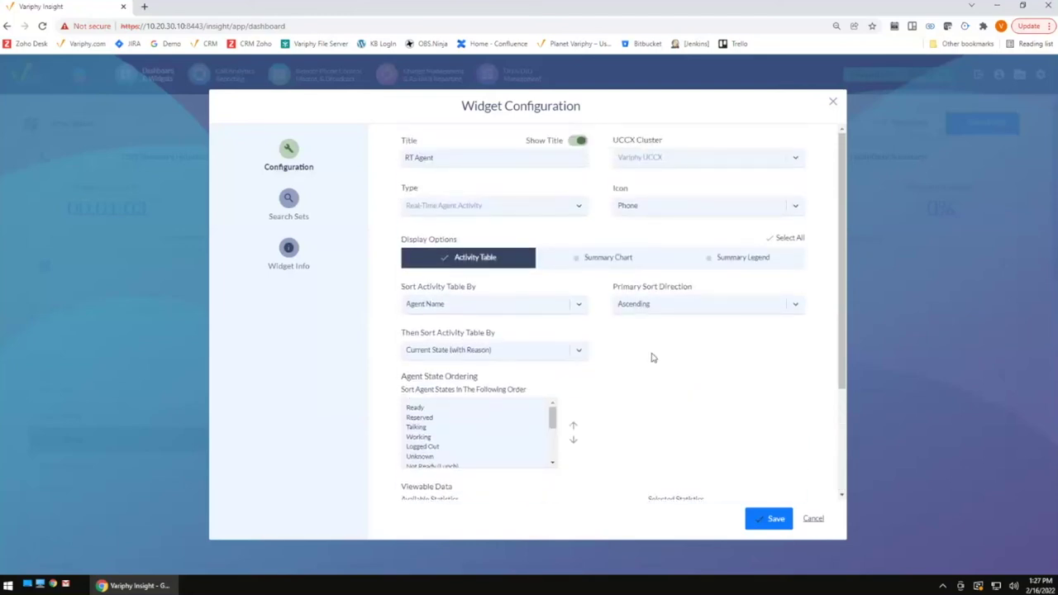
pyautogui.click(609, 260)
pyautogui.click(754, 261)
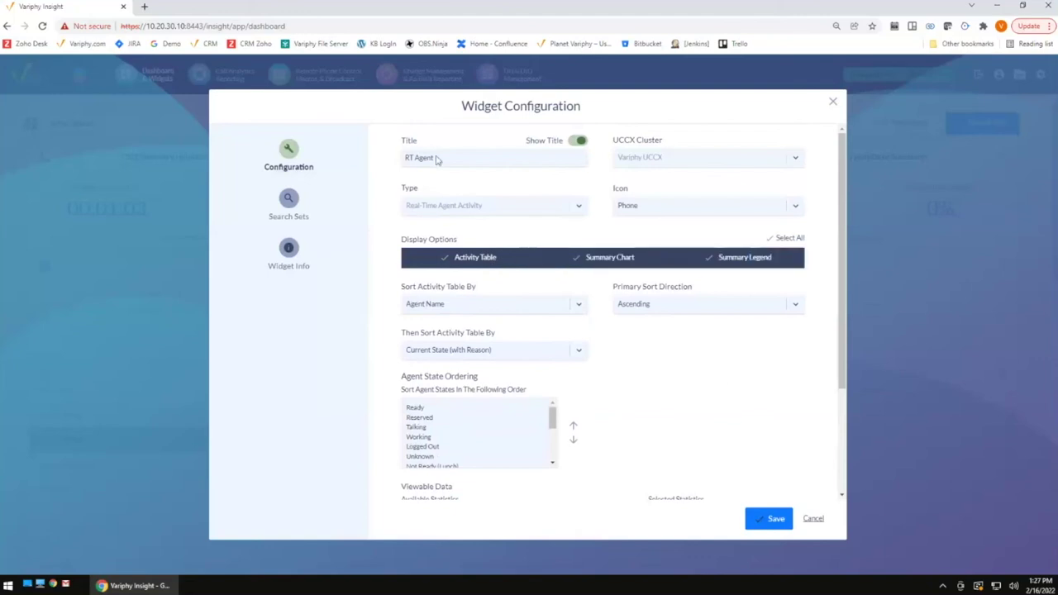
pyautogui.click(288, 201)
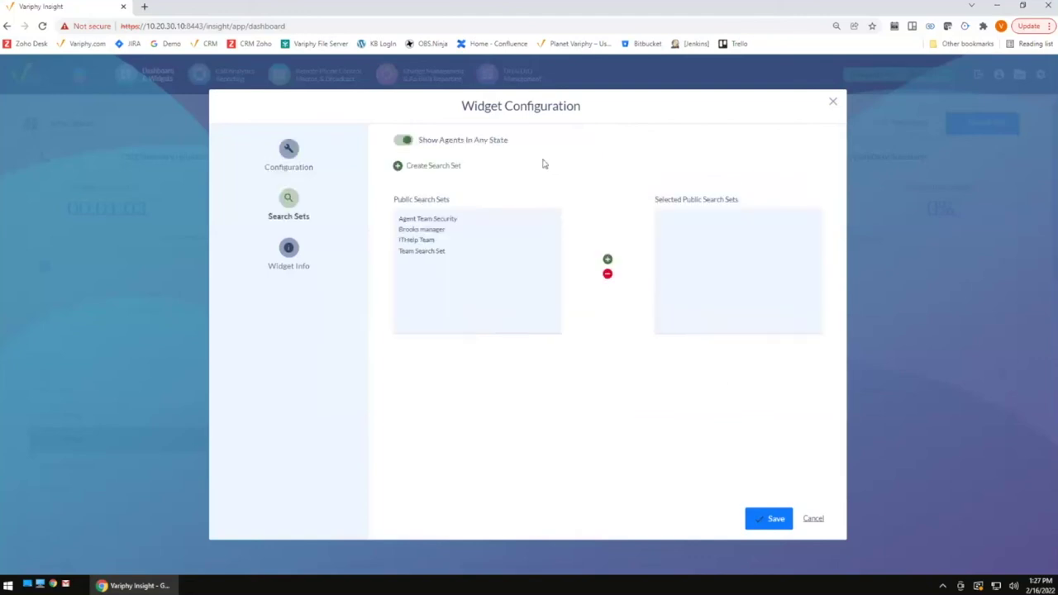
# Restrict the RT Agent widget to Logged In agents only and save it
pyautogui.click(408, 143)
pyautogui.click(478, 183)
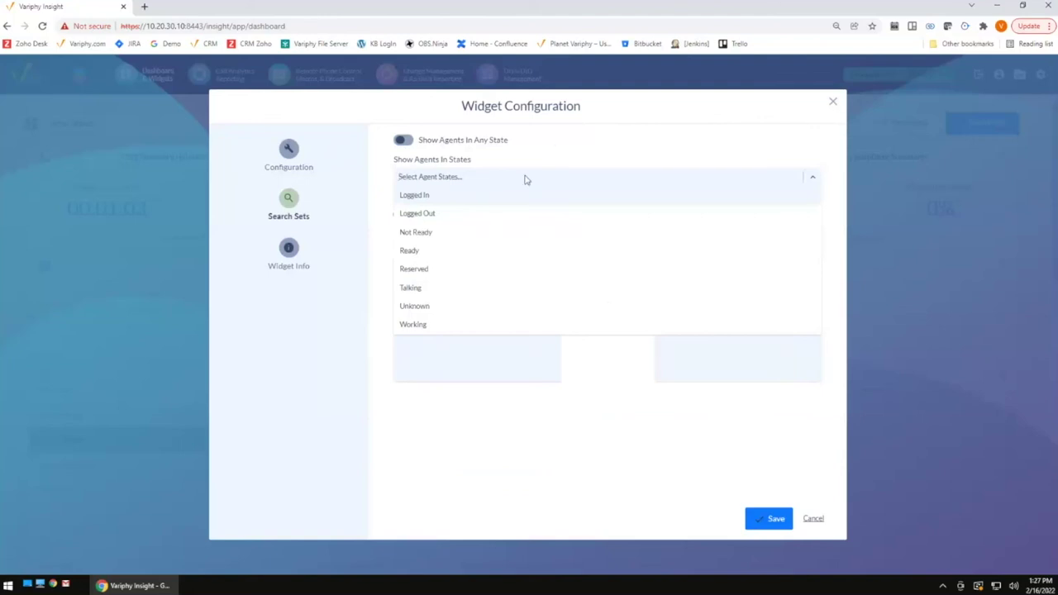
pyautogui.click(437, 201)
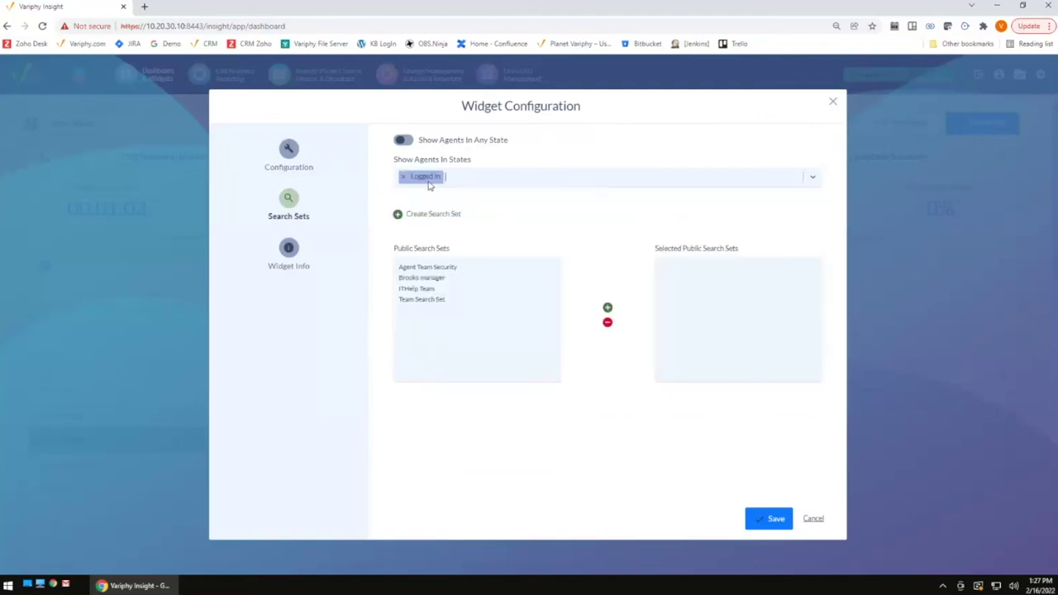
pyautogui.click(767, 518)
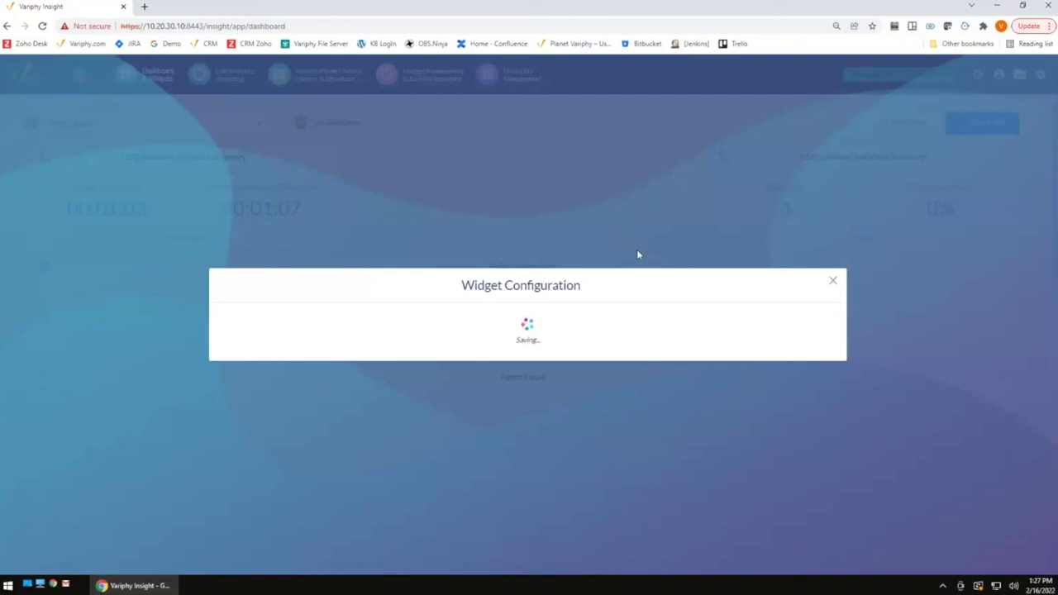
pyautogui.scroll(-7, 662, 314)
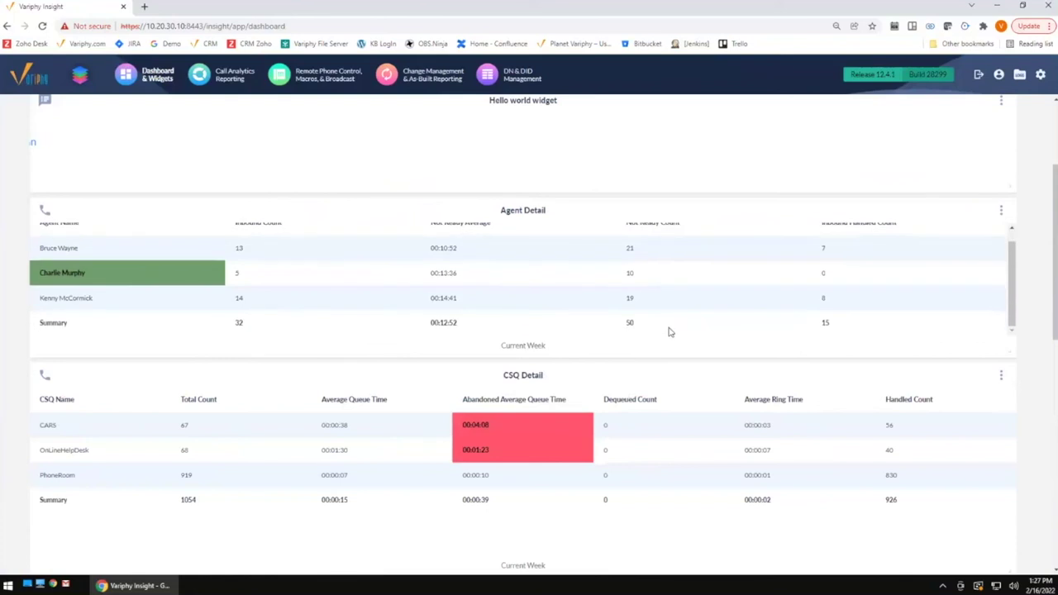
pyautogui.scroll(-3, 703, 339)
pyautogui.scroll(10, 859, 392)
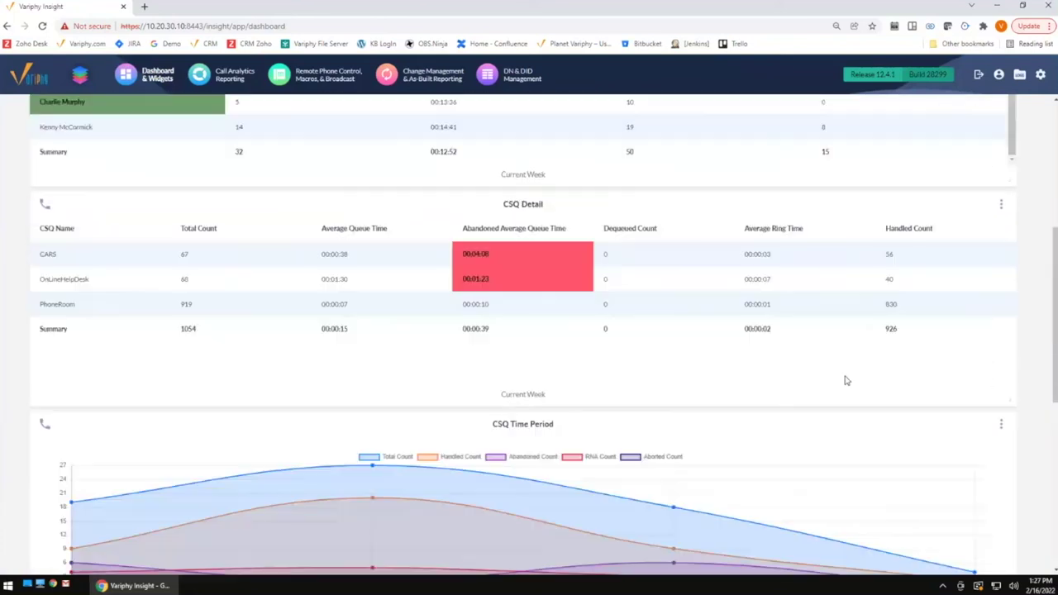
pyautogui.moveTo(442, 247); pyautogui.dragTo(700, 254)
pyautogui.click(687, 157)
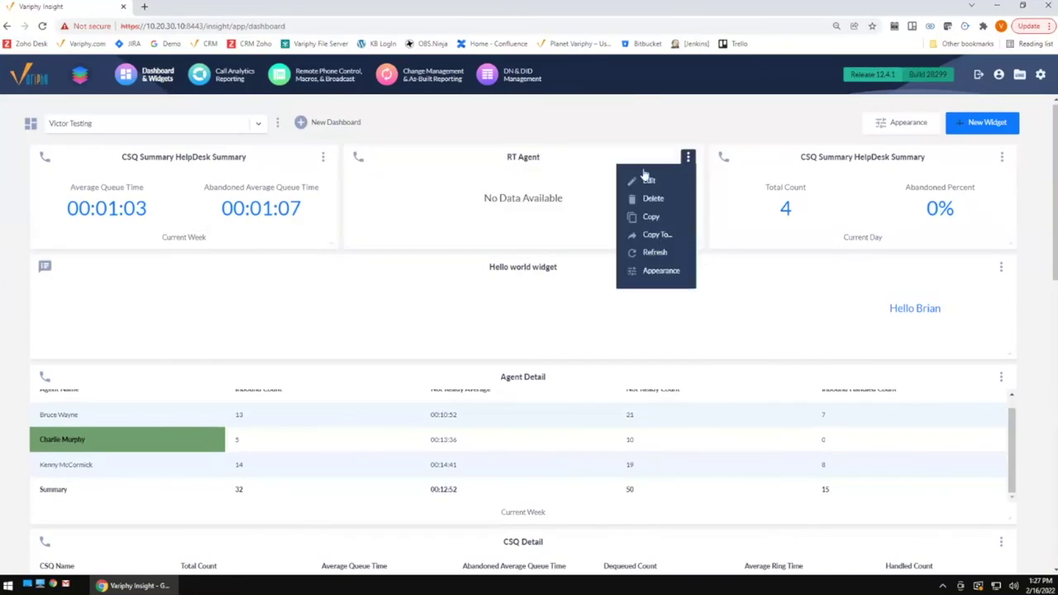
pyautogui.click(645, 180)
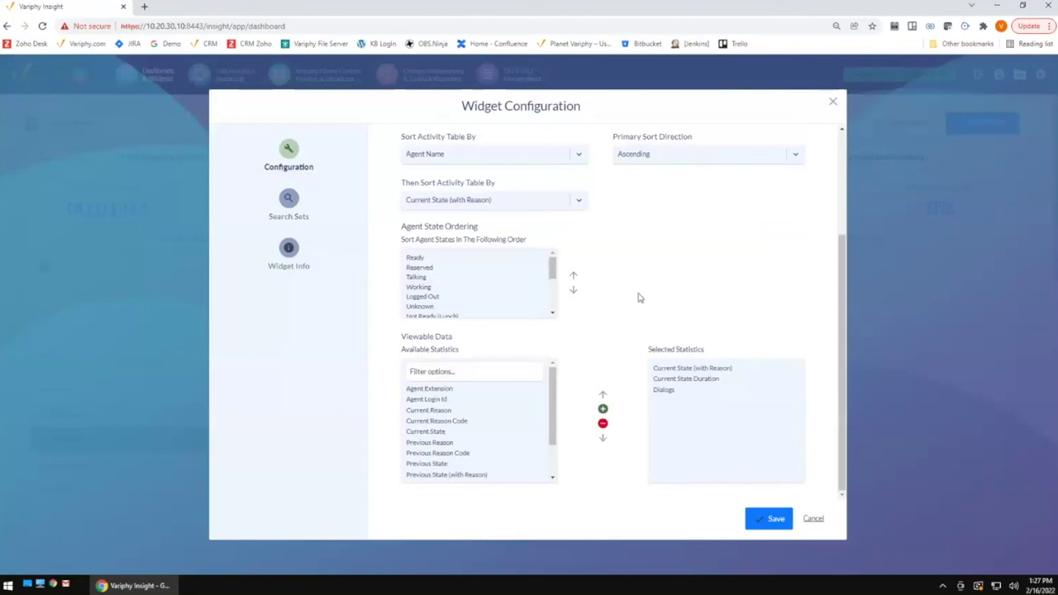
pyautogui.scroll(3, 645, 306)
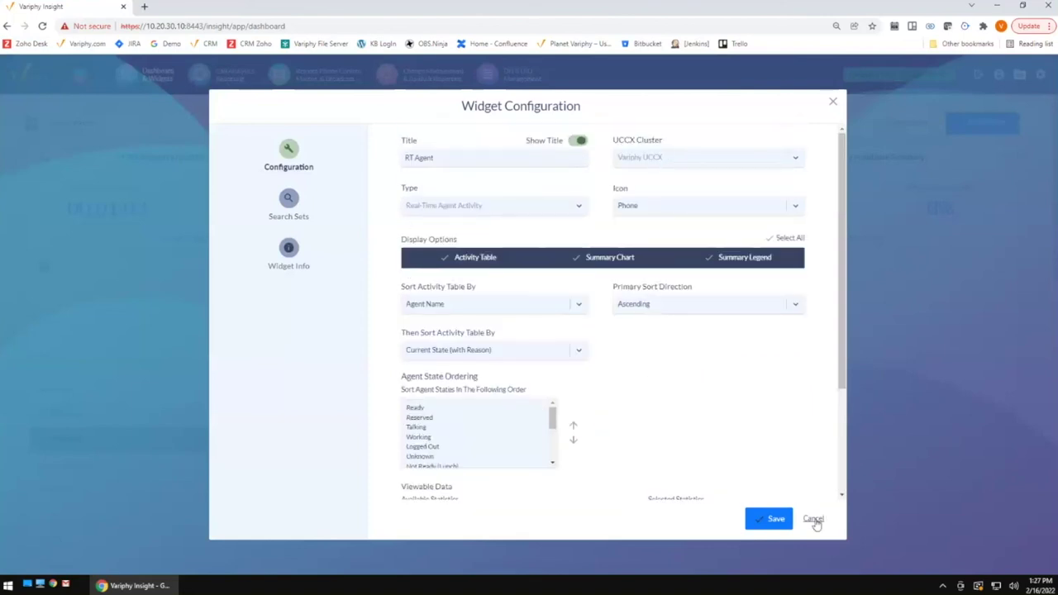
# Start a new UCCX Call Analytics Real-Time Agent Activity widget on the Real Time UCCX cluster
pyautogui.click(833, 102)
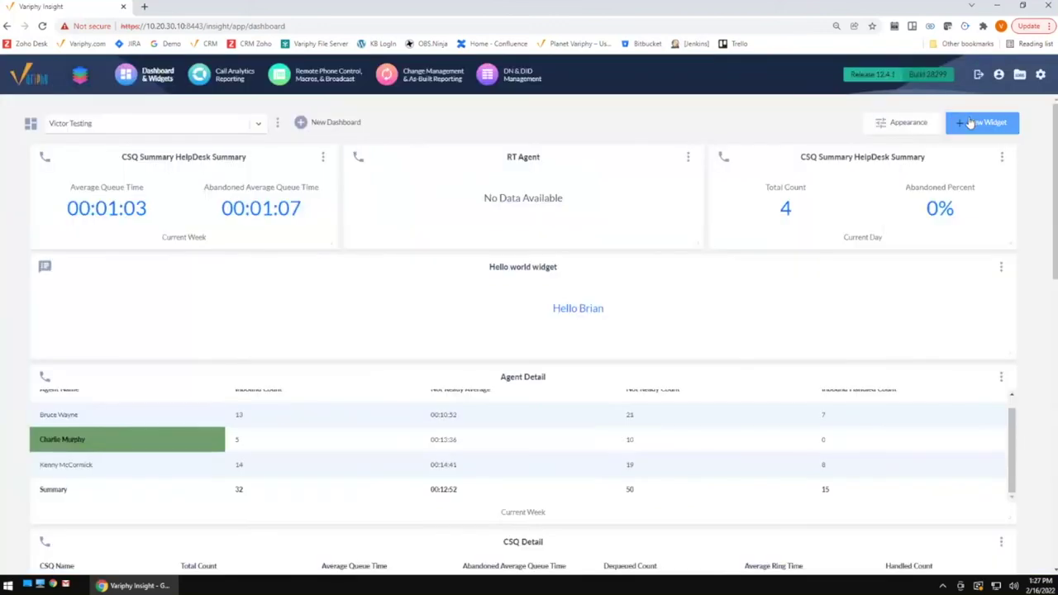
pyautogui.click(983, 123)
pyautogui.click(465, 273)
pyautogui.click(439, 346)
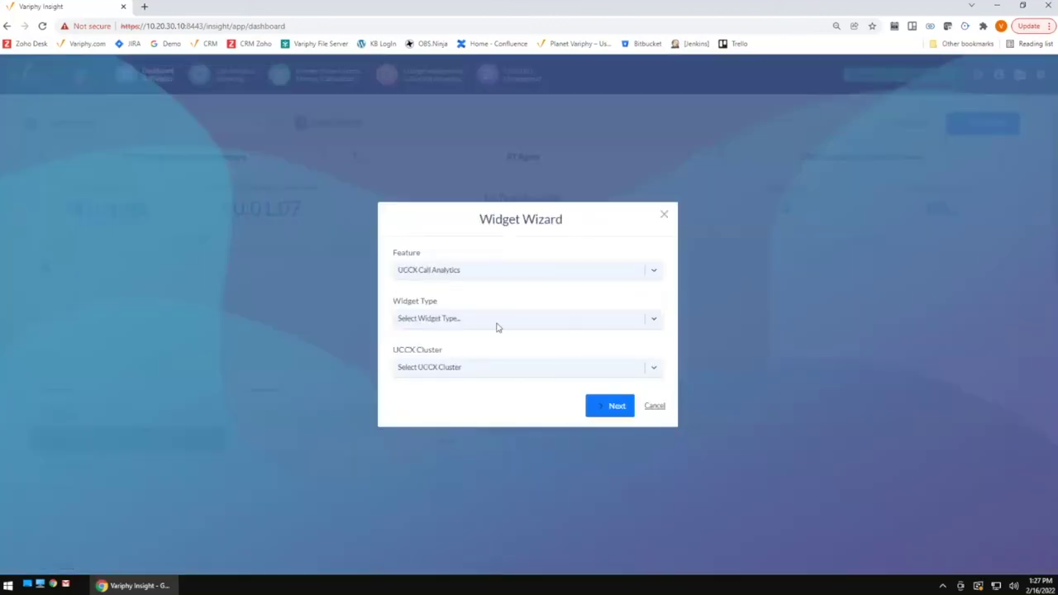
pyautogui.click(496, 322)
pyautogui.click(453, 411)
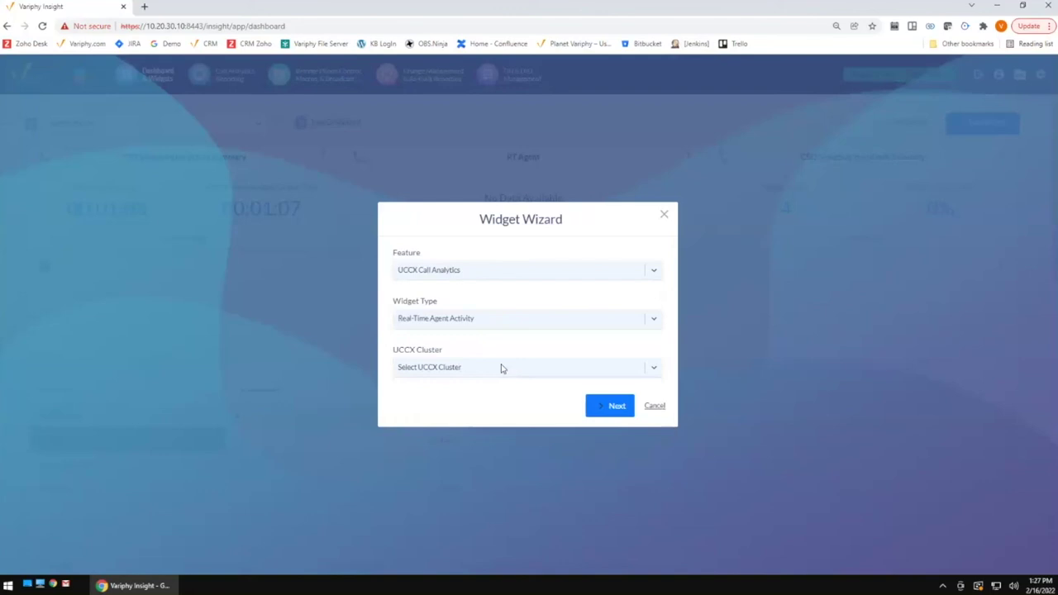
pyautogui.click(456, 376)
pyautogui.click(433, 388)
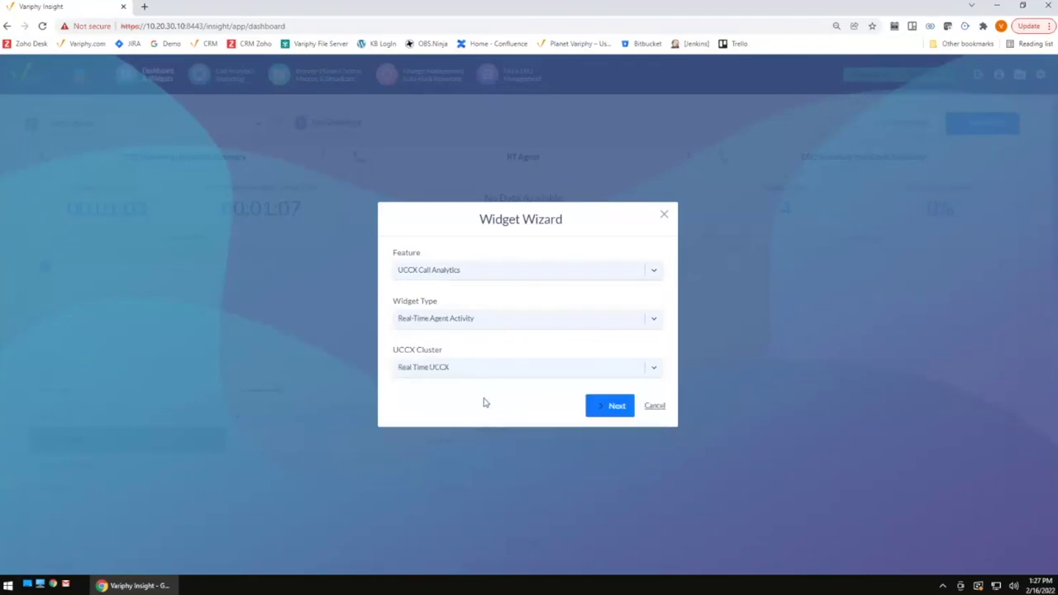
pyautogui.click(609, 407)
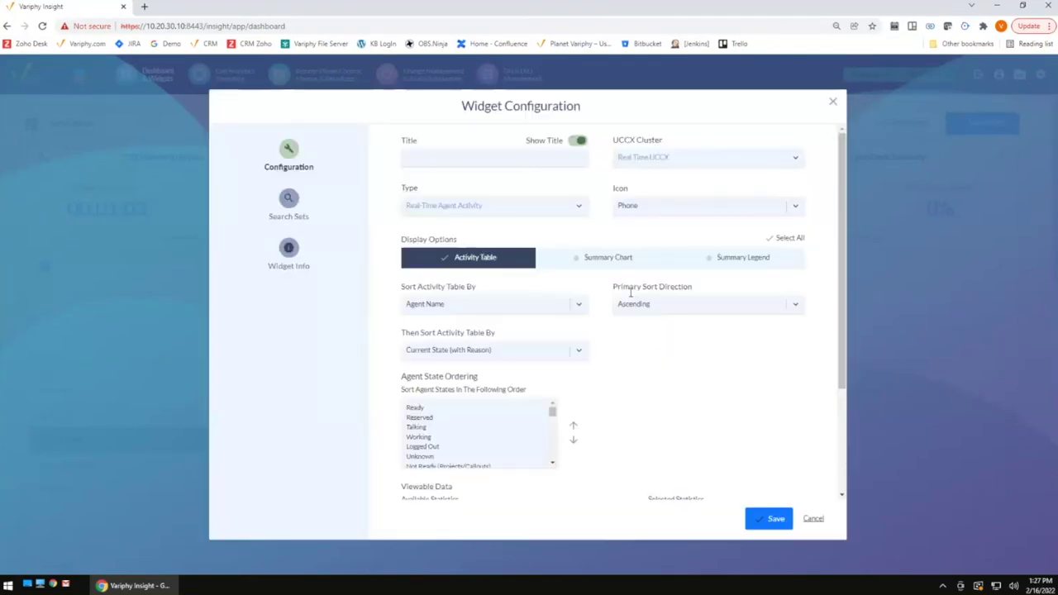
# Title it 'RT Agent RT Cluster' and add the current state, duration and Dialogs statistics
pyautogui.click(420, 153)
pyautogui.write('R')
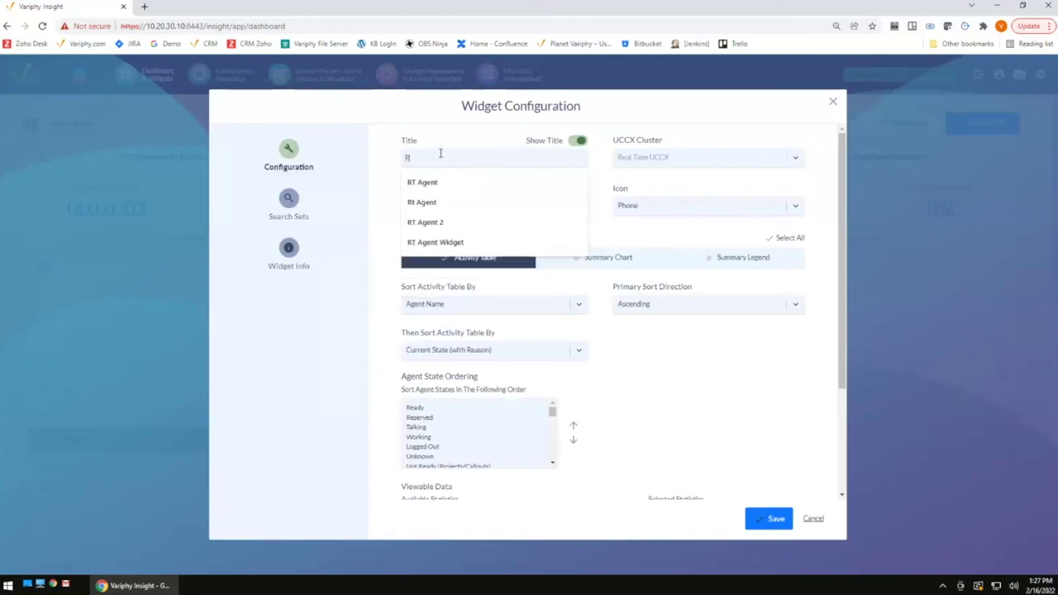
pyautogui.write('T Agent RT Cluster')
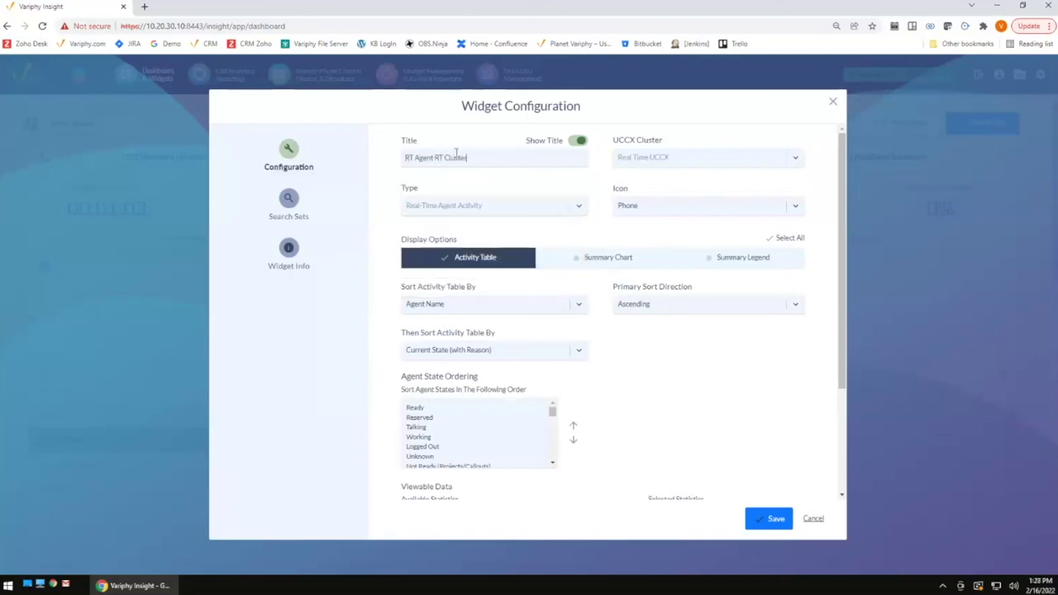
pyautogui.scroll(-3, 675, 372)
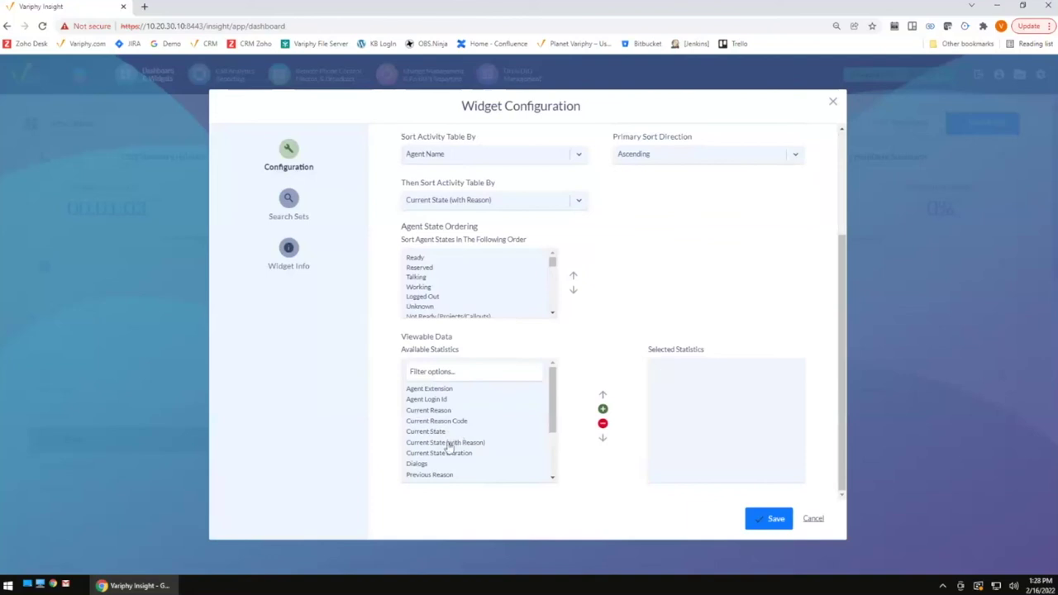
pyautogui.moveTo(462, 445); pyautogui.dragTo(413, 465)
pyautogui.click(603, 409)
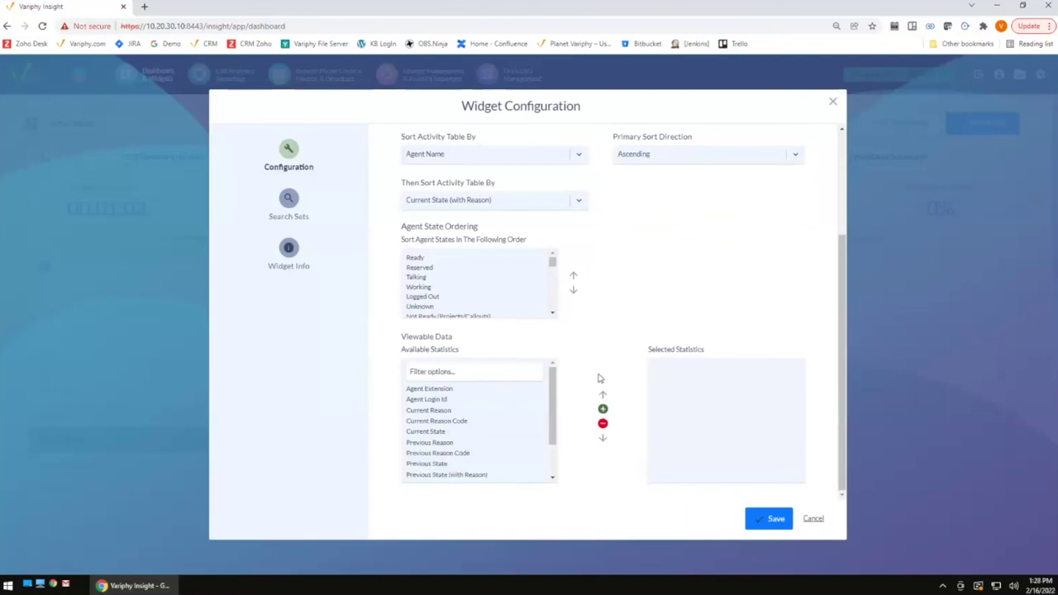
# Limit the widget's search set to Logged In agents and save it
pyautogui.click(285, 203)
pyautogui.click(407, 141)
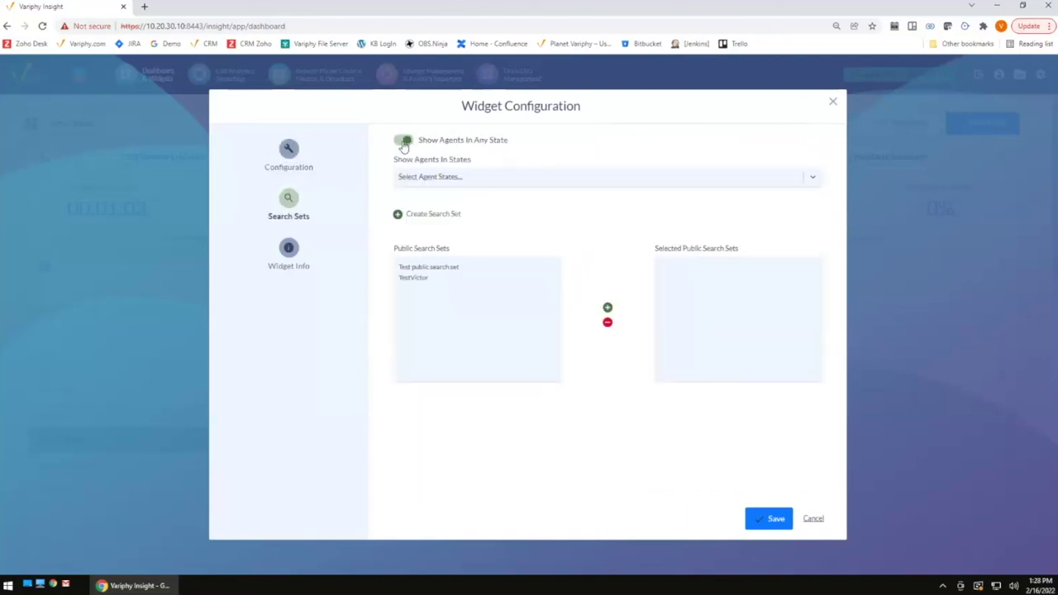
pyautogui.click(421, 178)
pyautogui.click(413, 196)
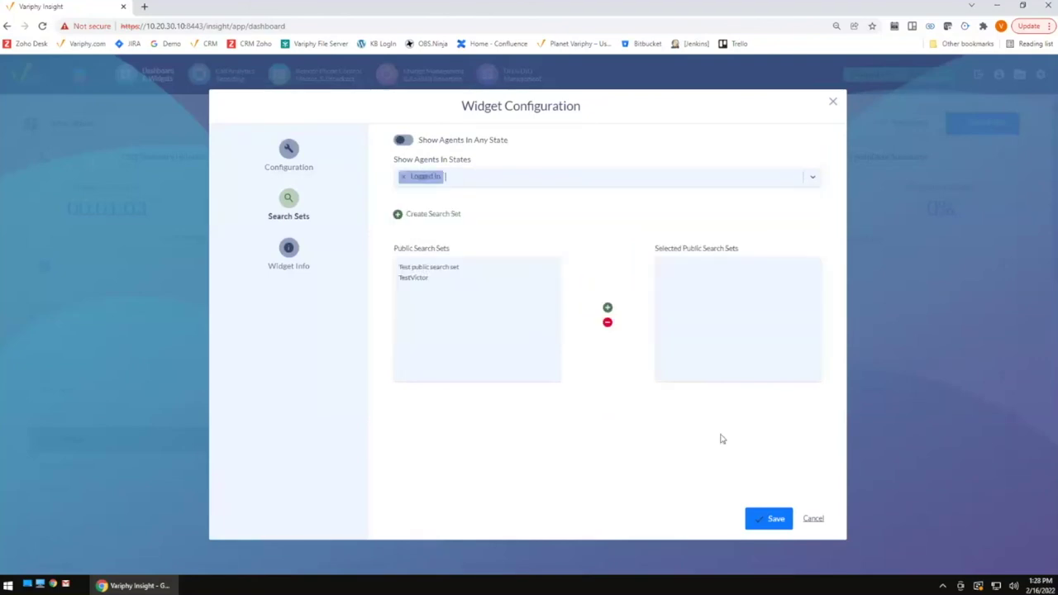
pyautogui.click(765, 519)
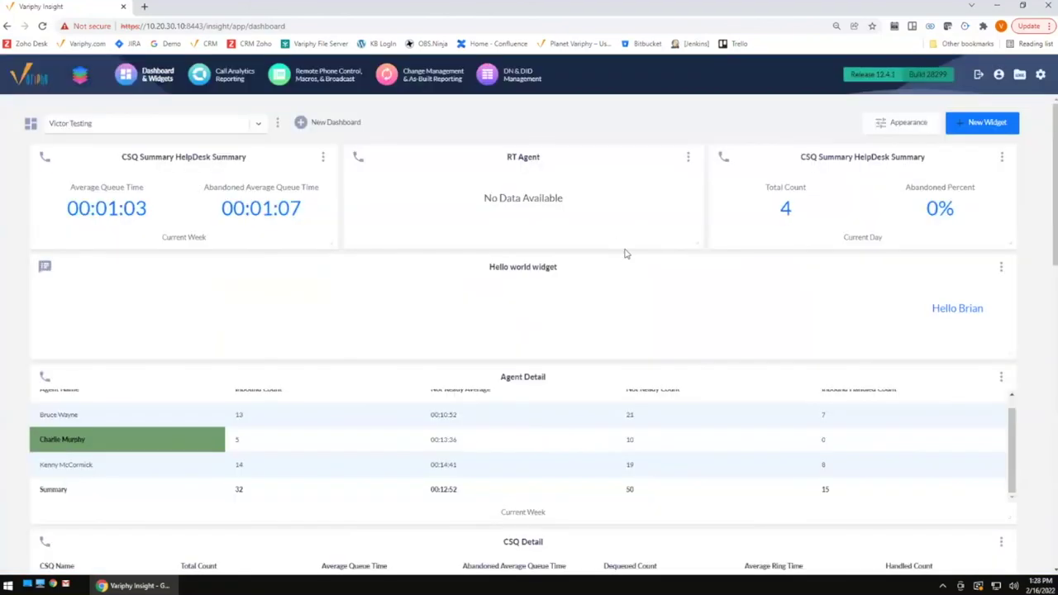
# Stretch the RT Agent RT Cluster widget across the full dashboard width
pyautogui.scroll(-15, 697, 279)
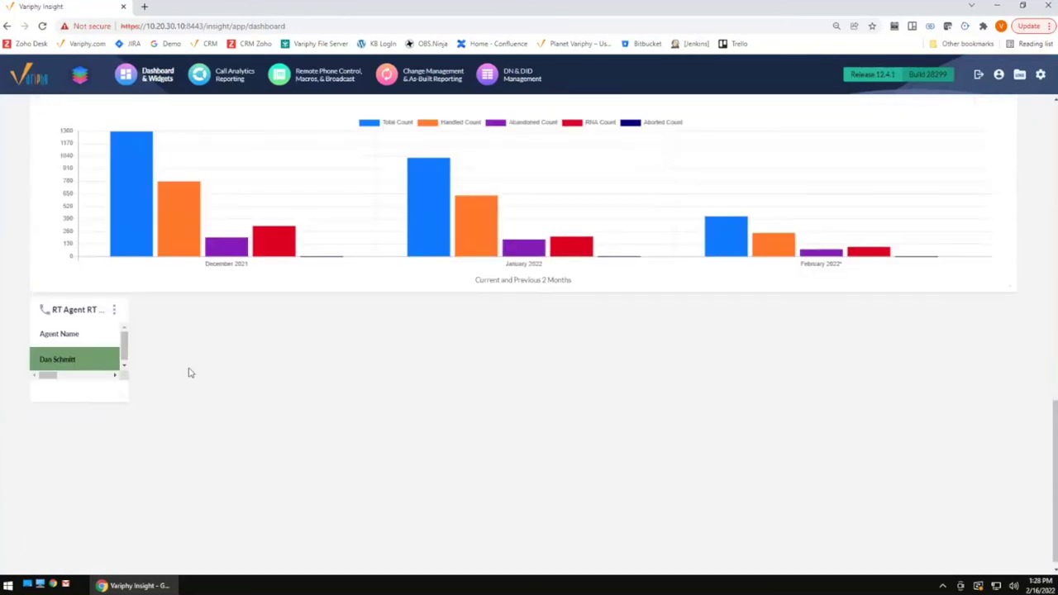
pyautogui.moveTo(123, 397); pyautogui.dragTo(950, 422)
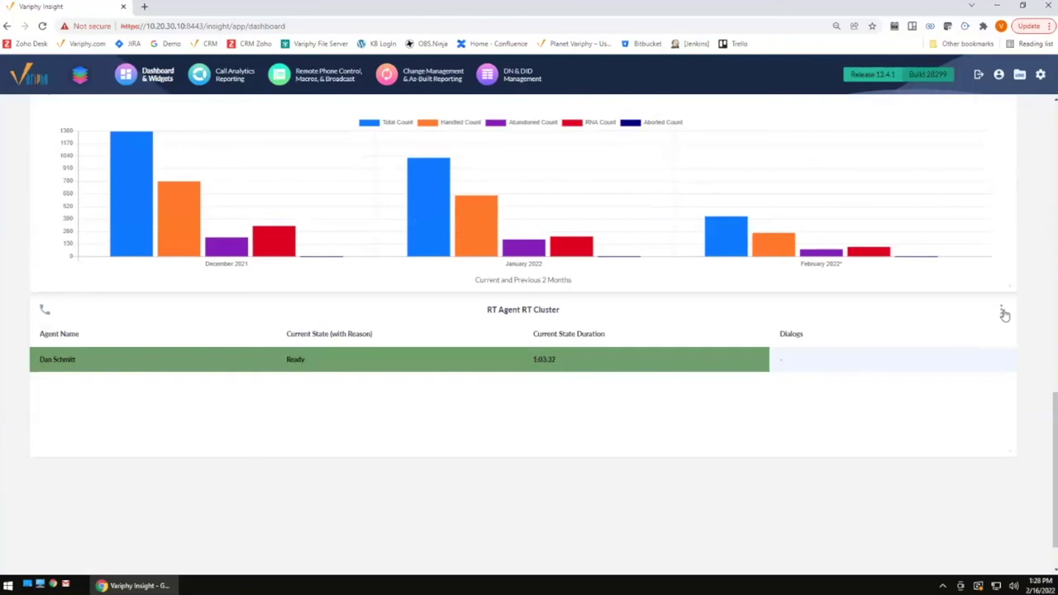
pyautogui.click(1002, 313)
pyautogui.click(964, 337)
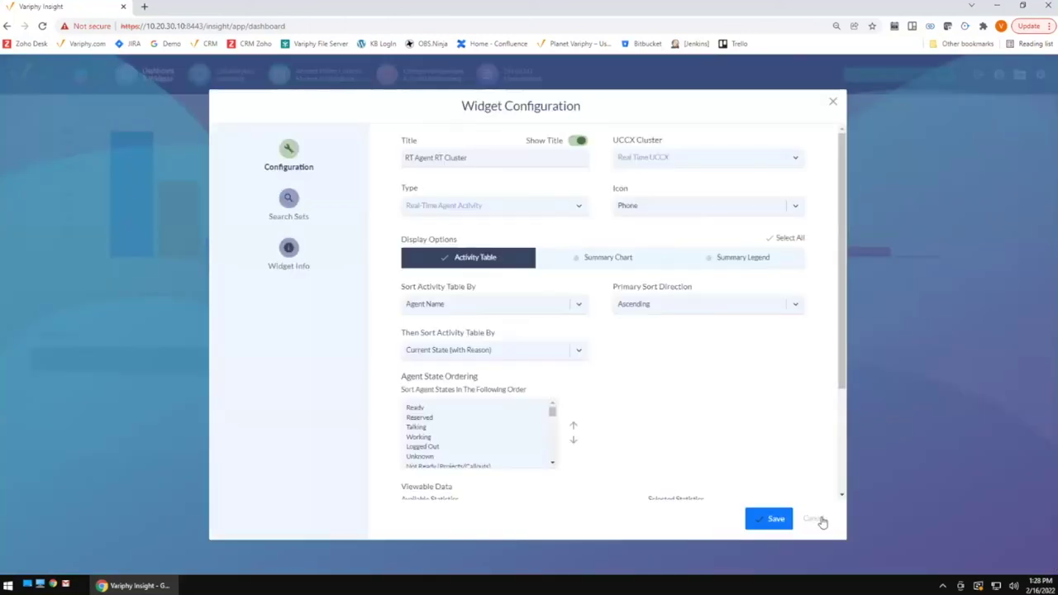
pyautogui.click(814, 518)
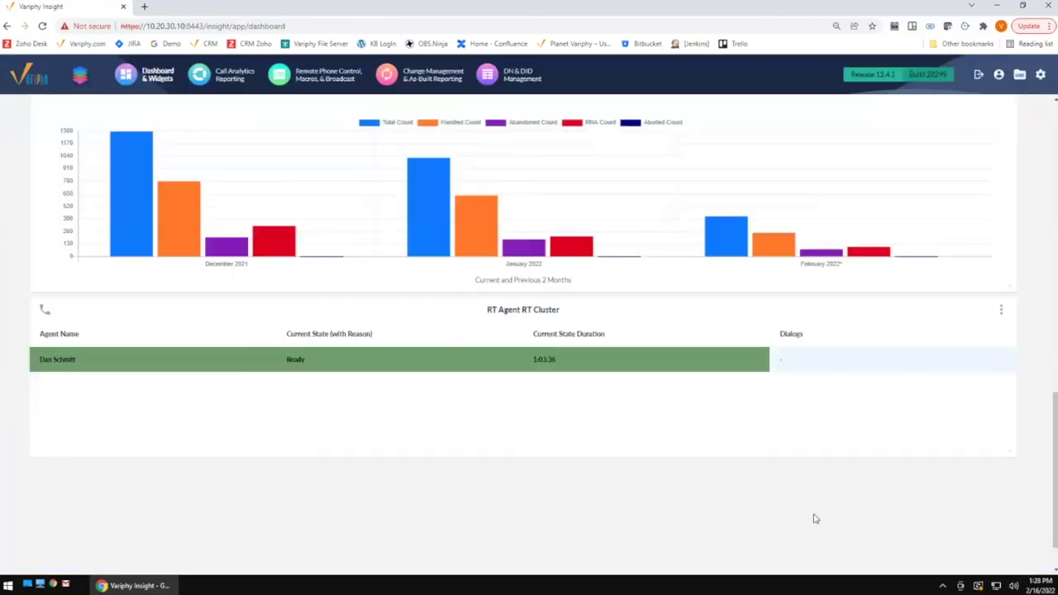
pyautogui.click(1001, 311)
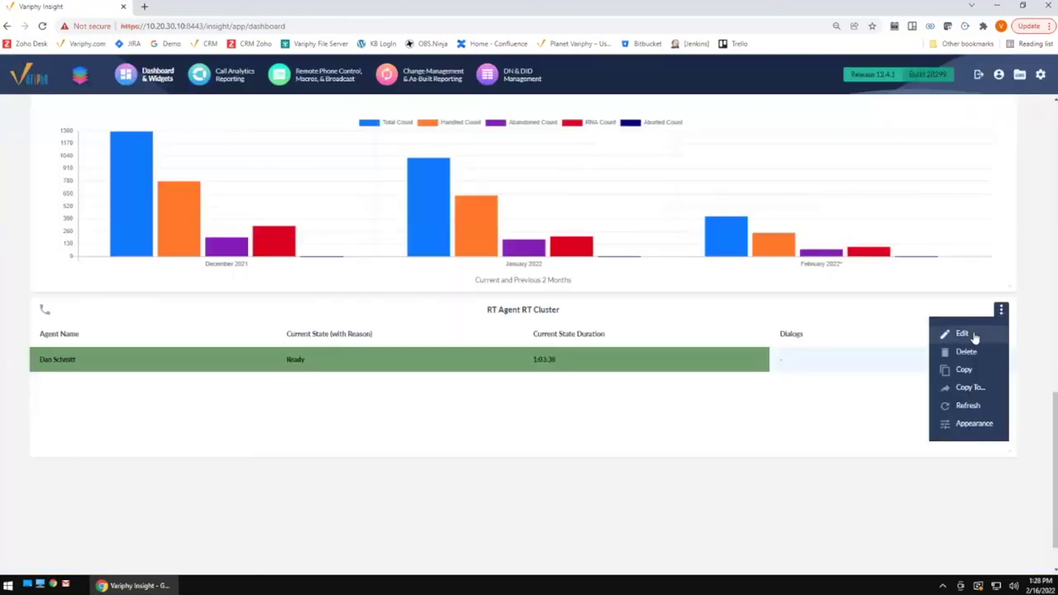
# Enable Summary Chart and Summary Legend on the RT Agent RT Cluster widget and save
pyautogui.click(966, 336)
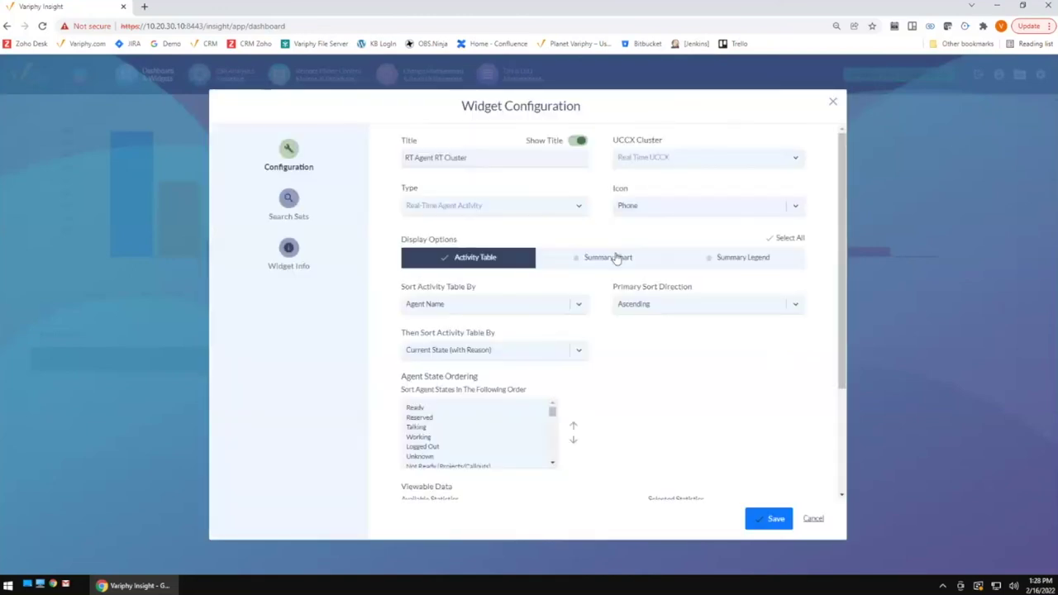
pyautogui.click(614, 257)
pyautogui.click(735, 259)
pyautogui.click(771, 518)
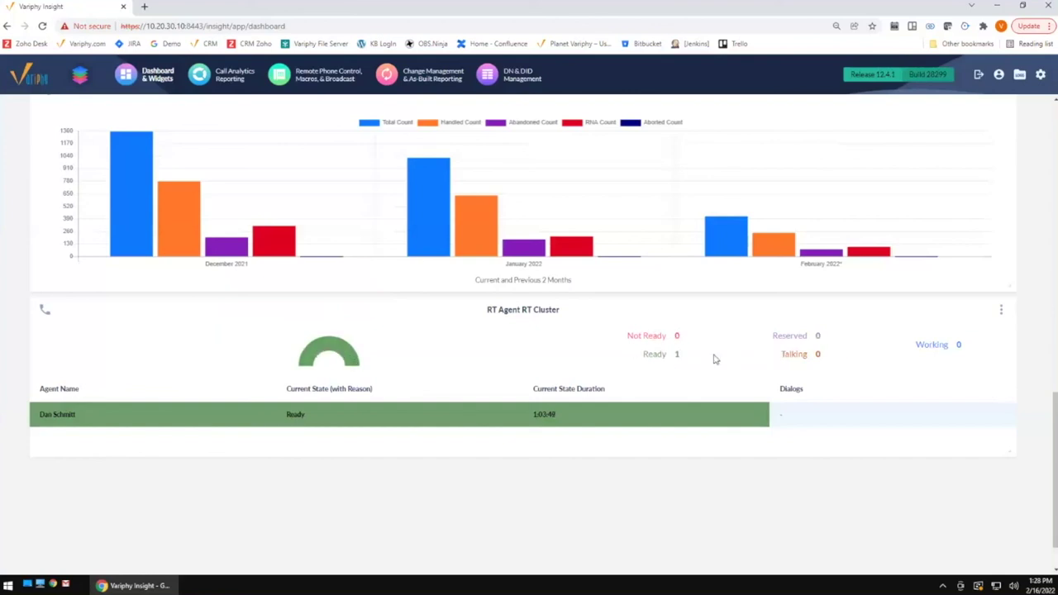
pyautogui.scroll(15, 785, 333)
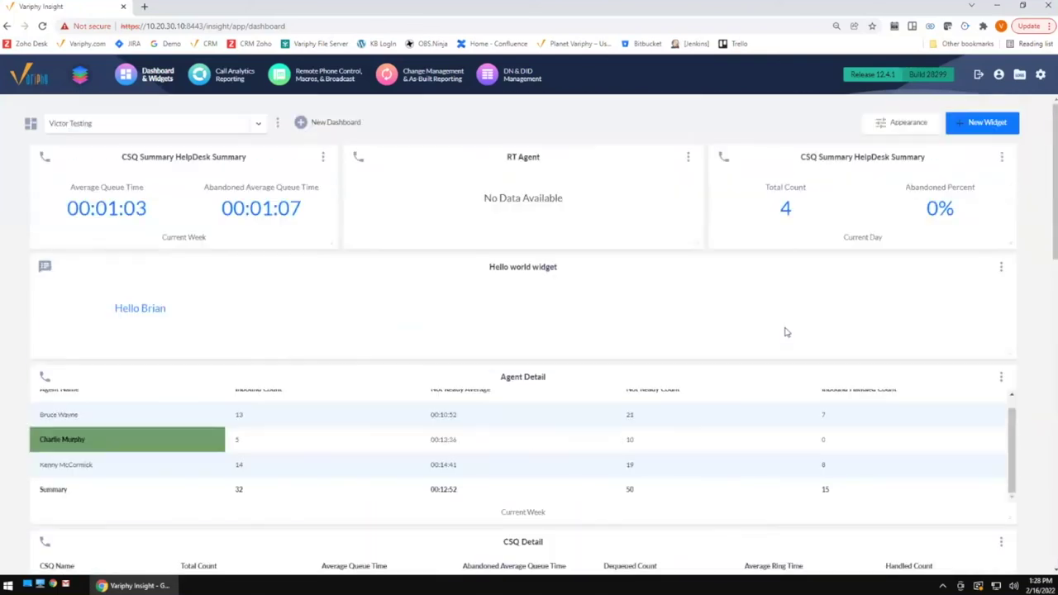
# Create a UCCX Call Analytics Real-Time CSQ Activity widget on the Variphy UCCX cluster
pyautogui.click(975, 124)
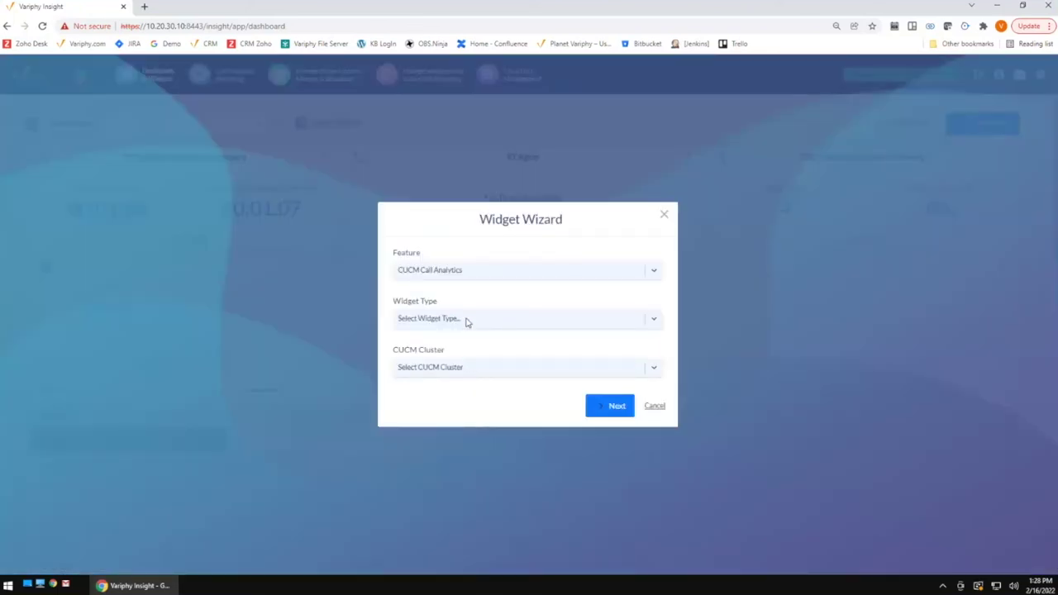
pyautogui.click(469, 273)
pyautogui.click(446, 343)
pyautogui.click(499, 320)
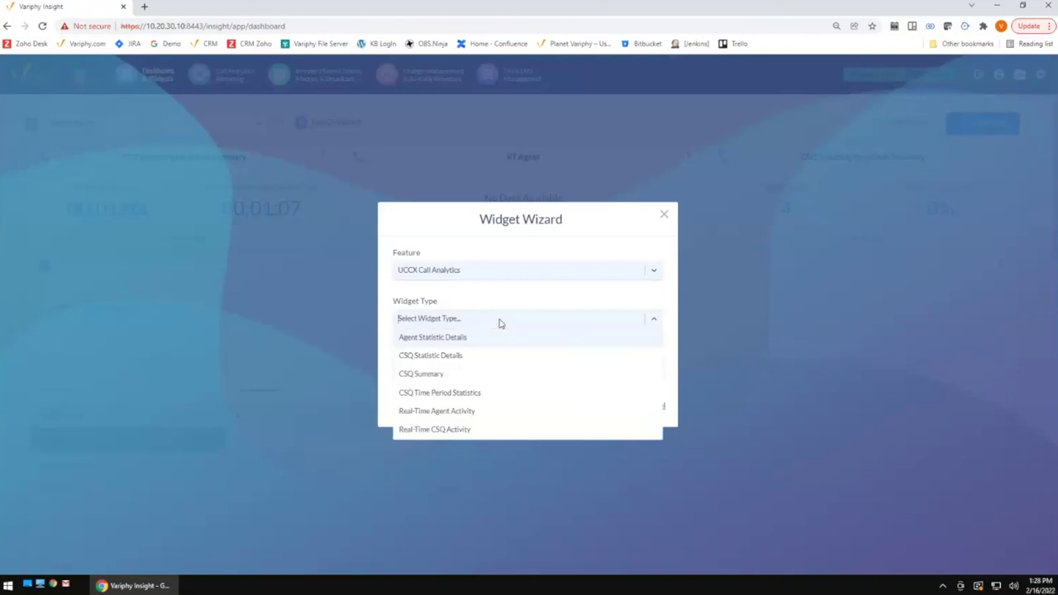
pyautogui.click(444, 435)
pyautogui.click(493, 371)
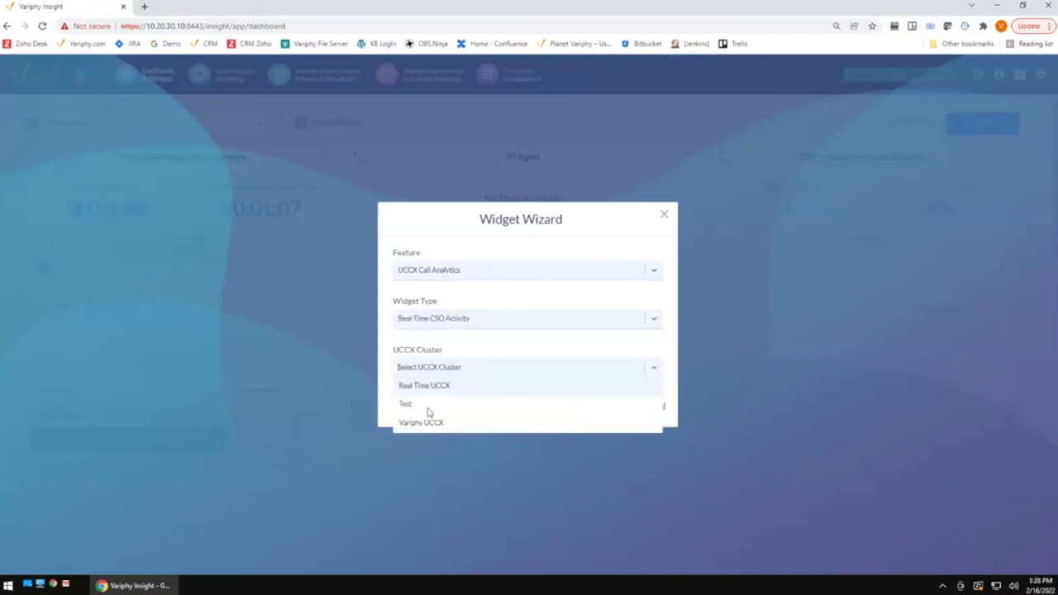
pyautogui.click(423, 422)
pyautogui.click(610, 406)
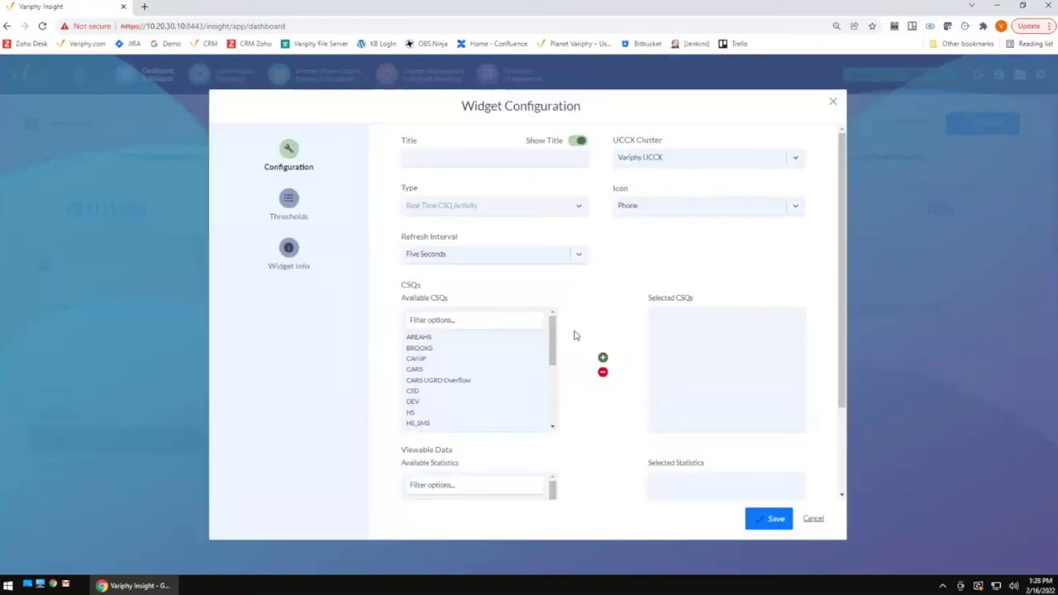
# Title the widget 'RT CSQ' and add every available CSQ to it
pyautogui.click(484, 157)
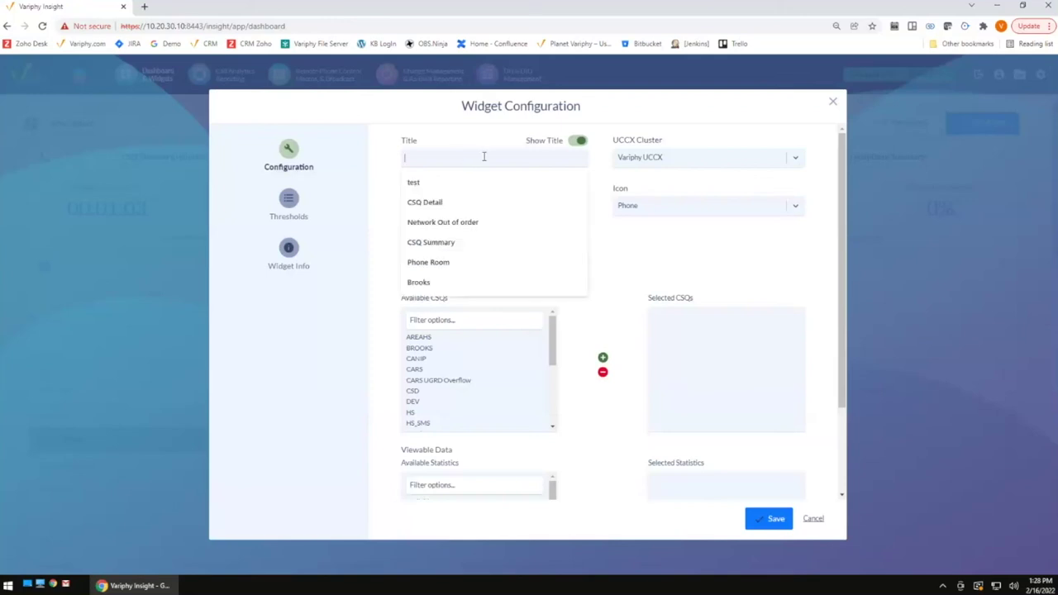
pyautogui.write('RT CSQ')
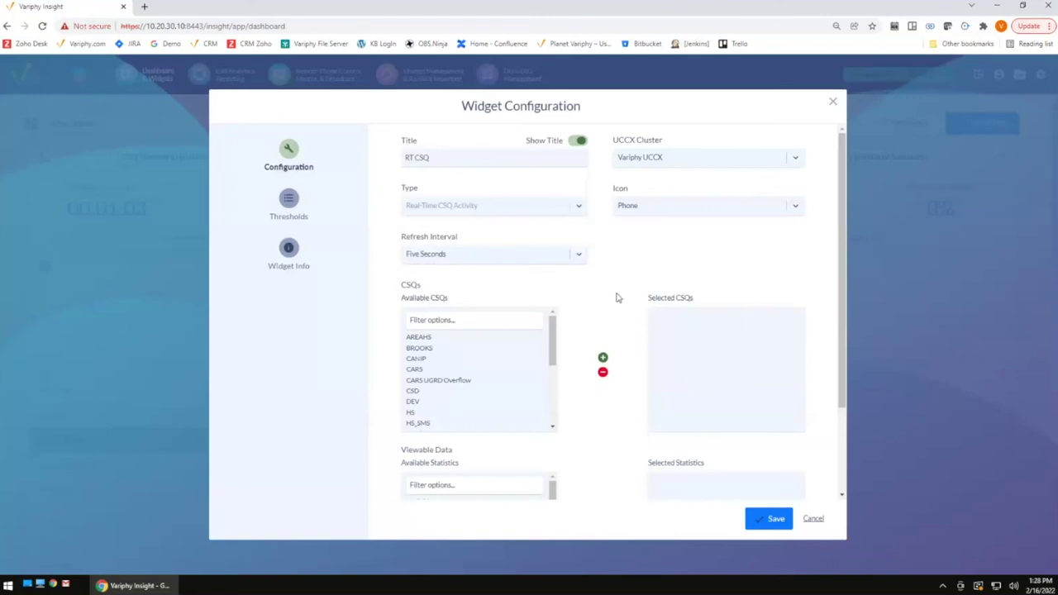
pyautogui.scroll(-1, 616, 298)
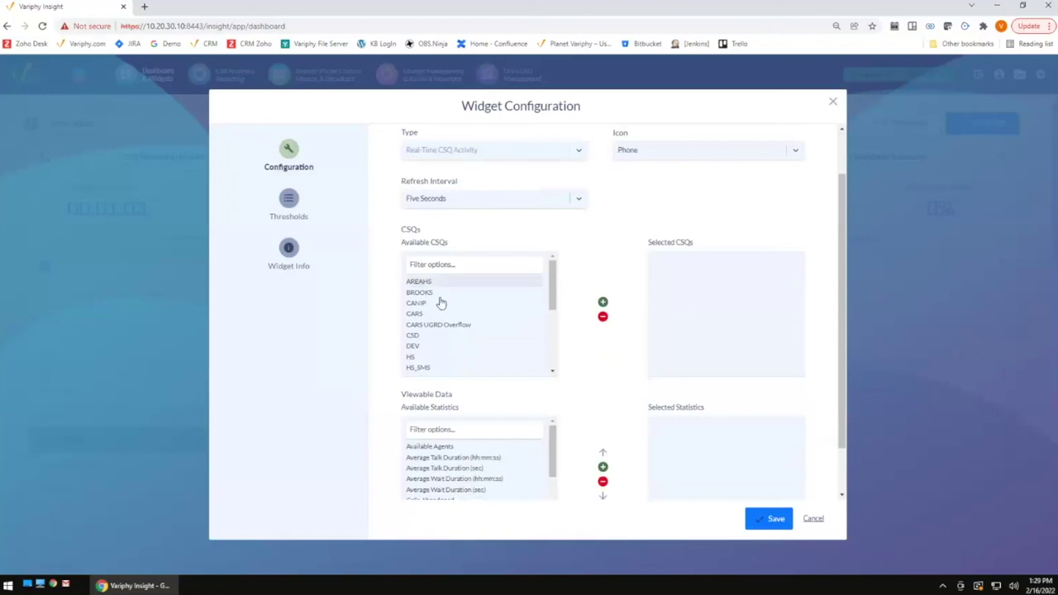
pyautogui.scroll(-2, 439, 301)
pyautogui.scroll(-1, 432, 364)
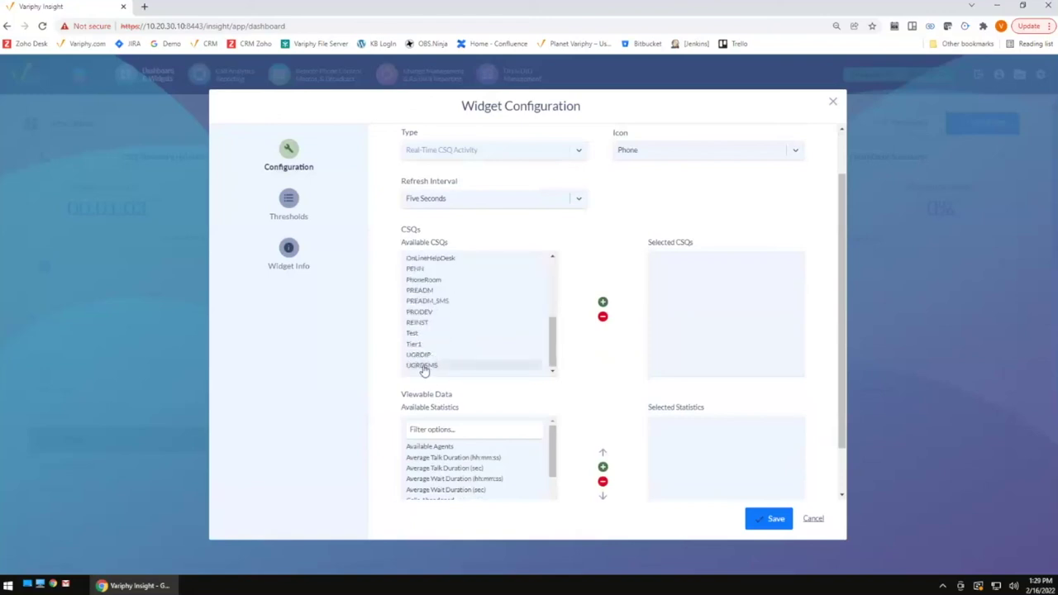
pyautogui.scroll(4, 439, 357)
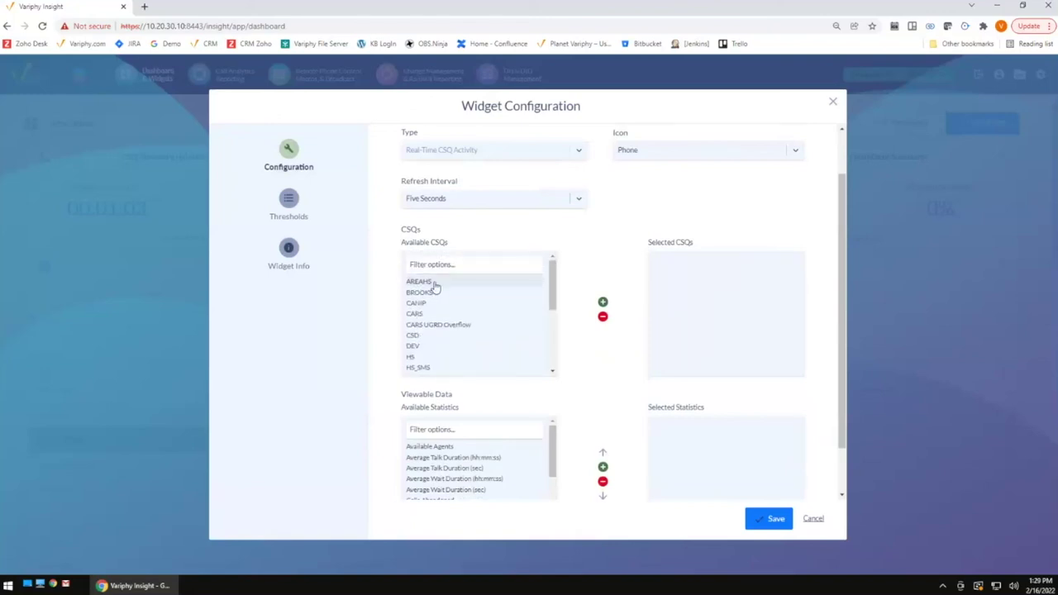
pyautogui.click(435, 282)
pyautogui.hotkey('ctrl', 'a')
pyautogui.click(604, 303)
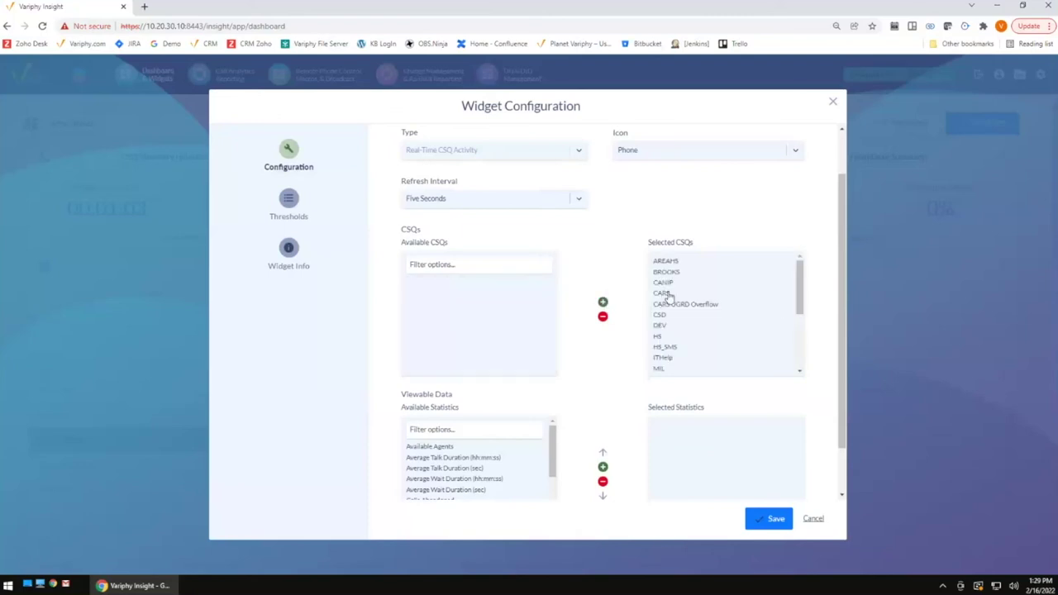
# Add the Total Calls and Calls Waiting statistics
pyautogui.scroll(-2, 683, 318)
pyautogui.scroll(-2, 683, 319)
pyautogui.scroll(-1, 607, 397)
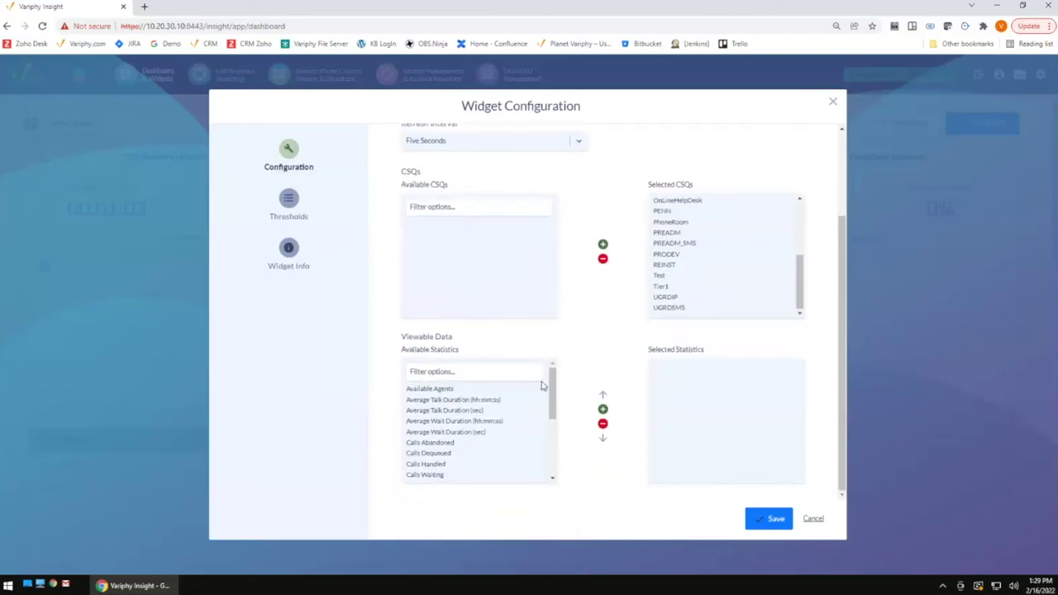
pyautogui.moveTo(549, 383); pyautogui.dragTo(550, 442)
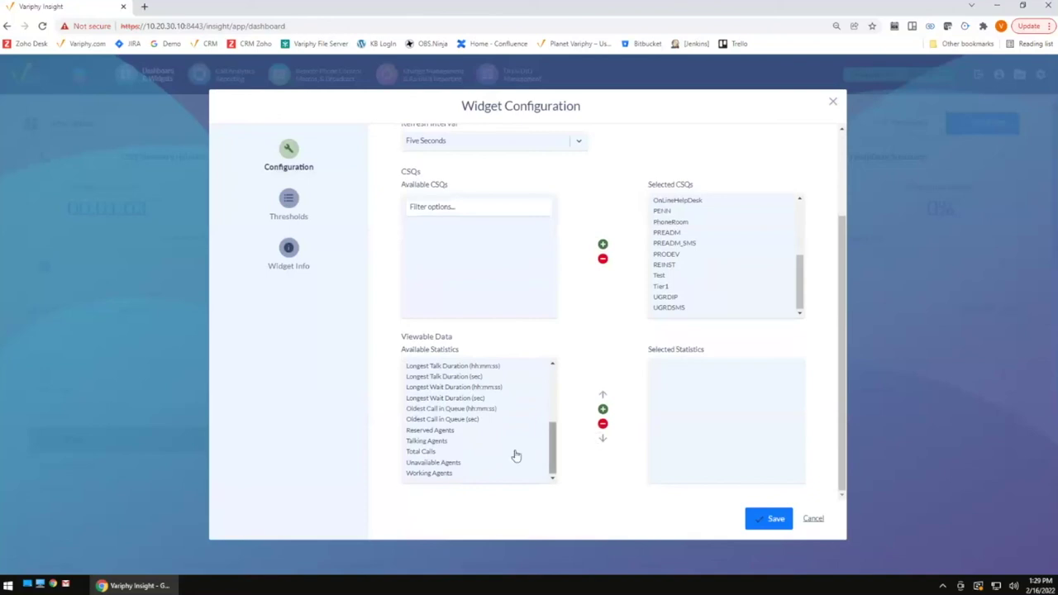
pyautogui.click(423, 452)
pyautogui.click(603, 410)
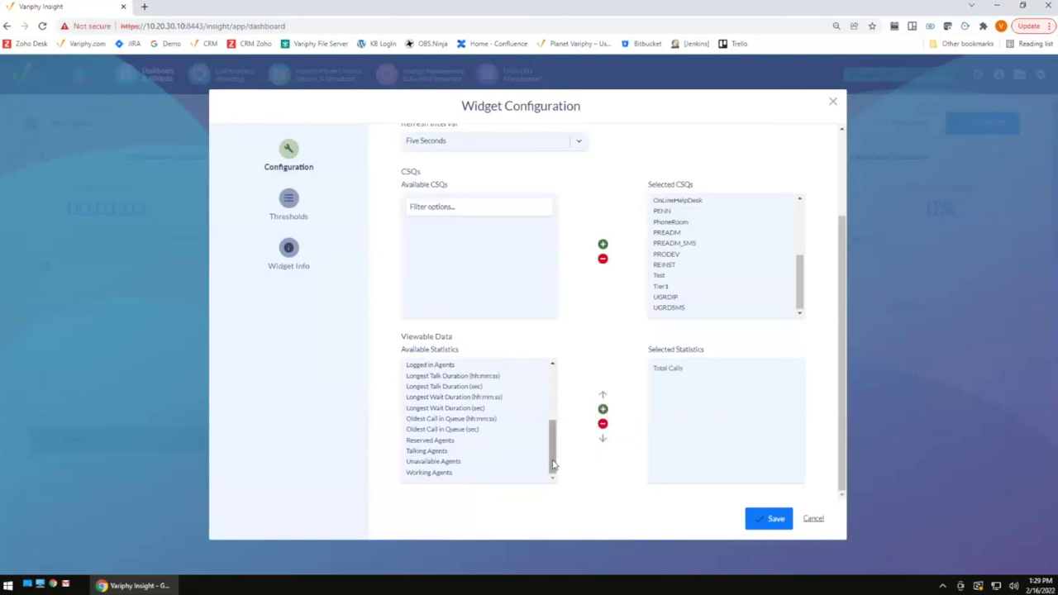
pyautogui.moveTo(558, 466); pyautogui.dragTo(555, 431)
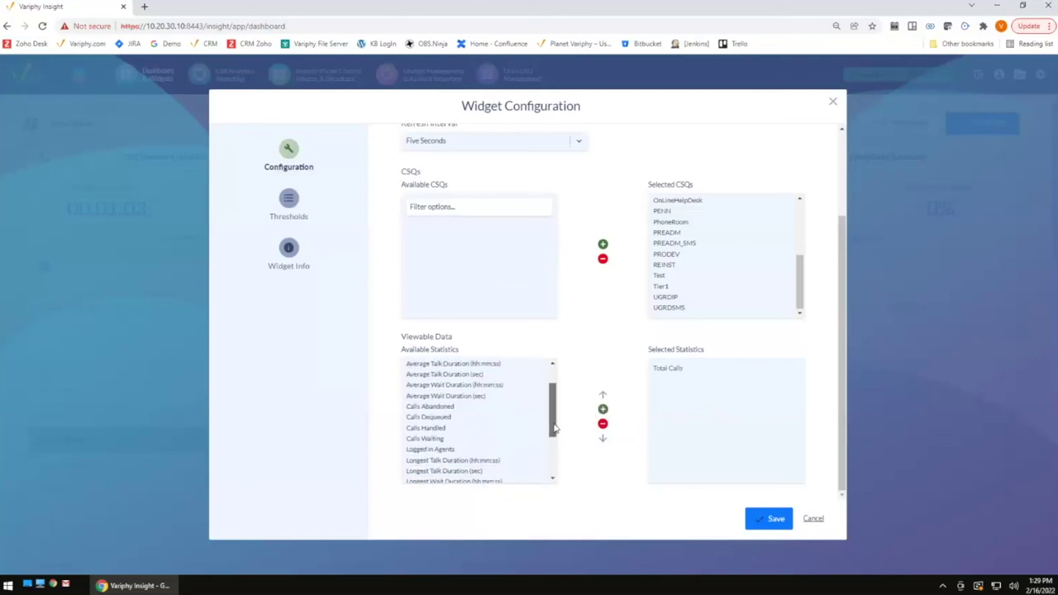
pyautogui.click(435, 439)
pyautogui.click(603, 409)
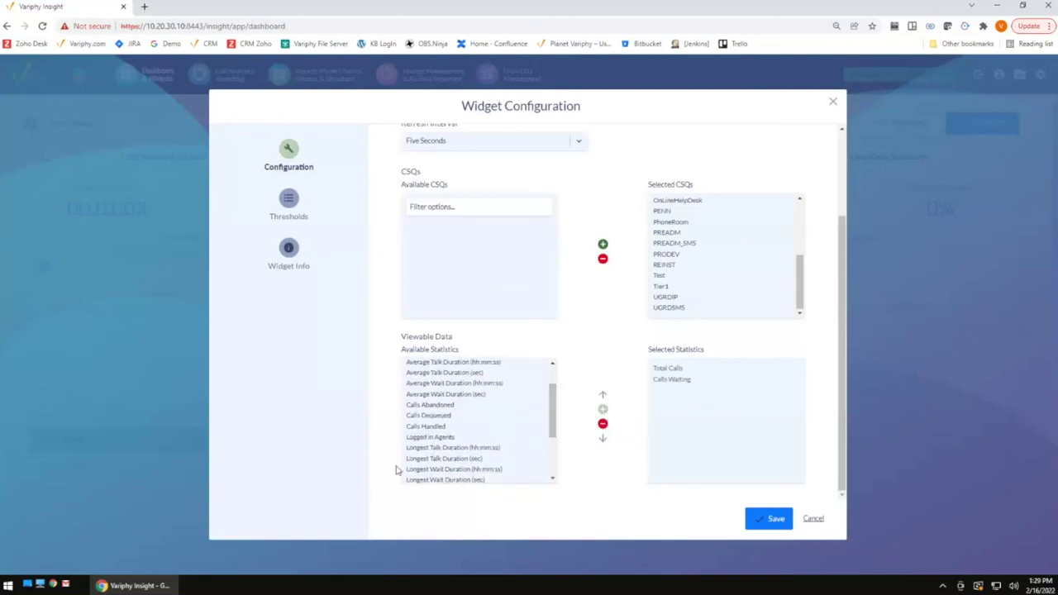
# Add Oldest Call in Queue and Logged in Agents statistics, then save the RT CSQ widget
pyautogui.scroll(3, 508, 421)
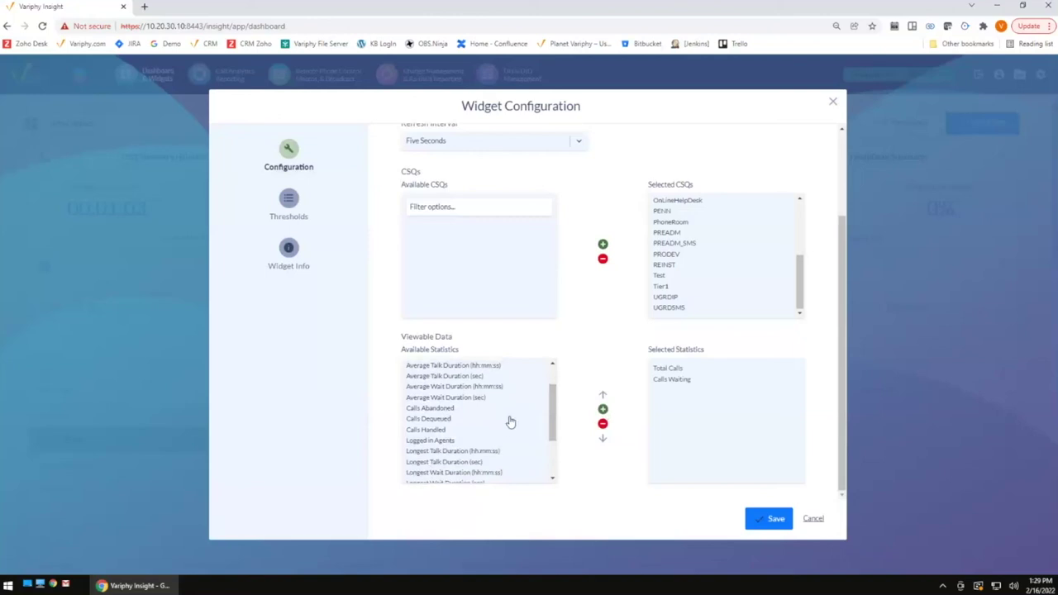
pyautogui.scroll(-5, 554, 403)
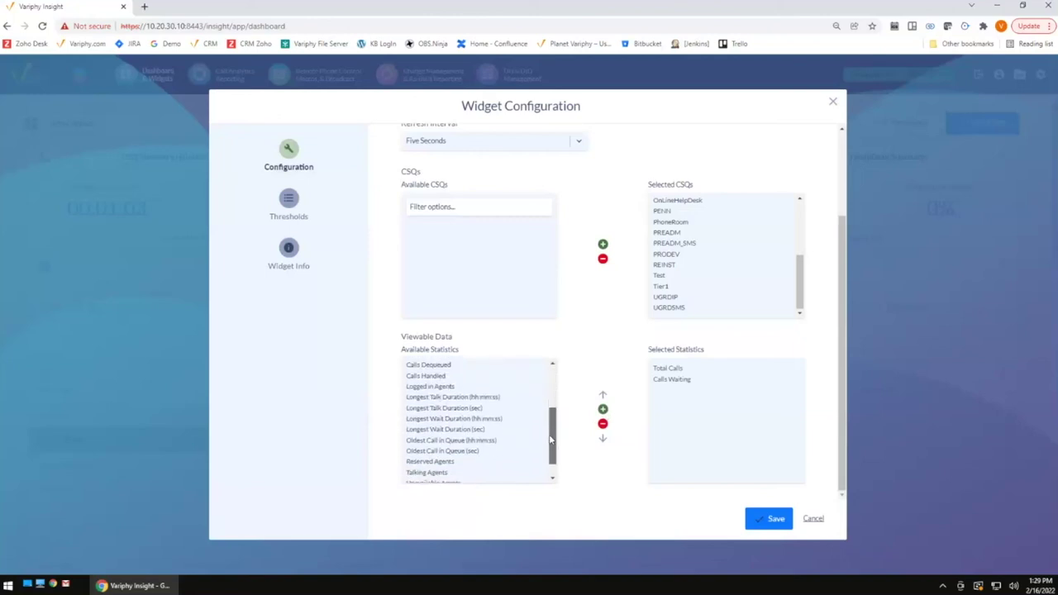
pyautogui.click(447, 437)
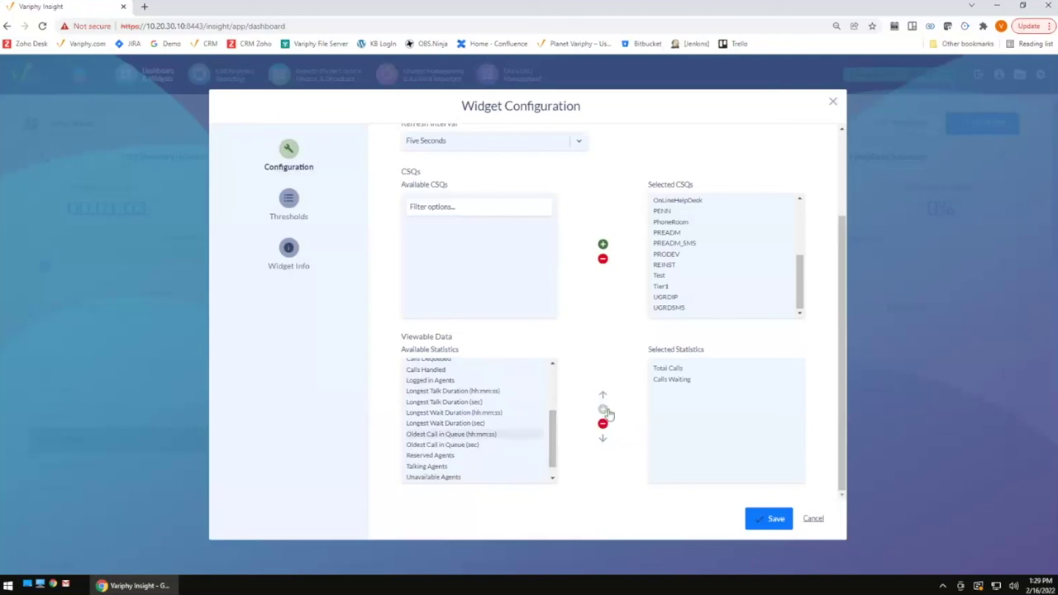
pyautogui.click(602, 409)
pyautogui.scroll(-1, 554, 463)
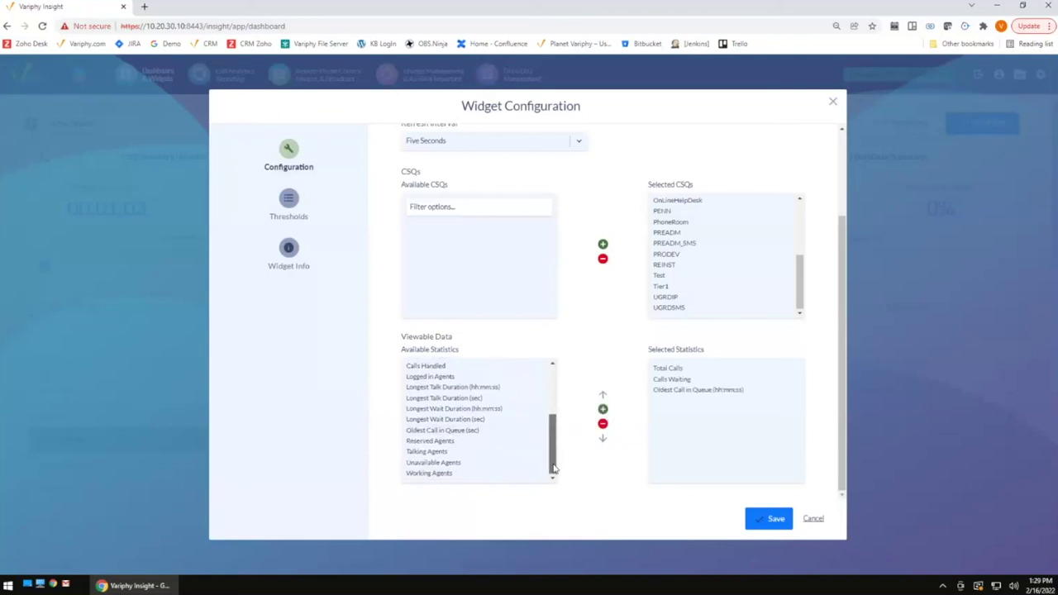
pyautogui.moveTo(554, 468)
pyautogui.mouseDown()
pyautogui.moveTo(554, 406)
pyautogui.moveTo(529, 425)
pyautogui.moveTo(554, 451)
pyautogui.mouseUp()
pyautogui.click(529, 425)
pyautogui.click(603, 410)
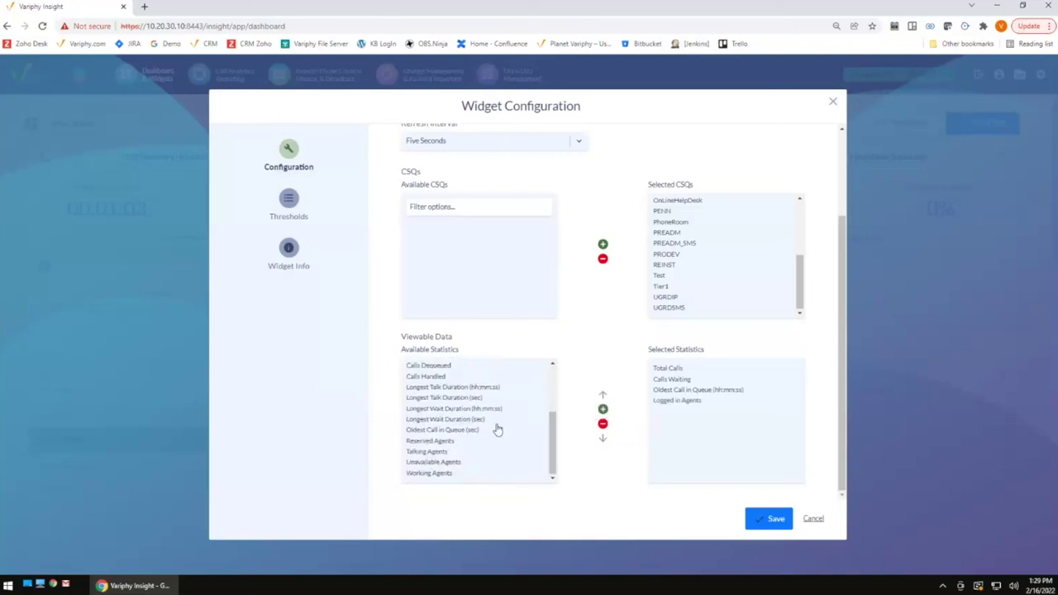
pyautogui.click(289, 200)
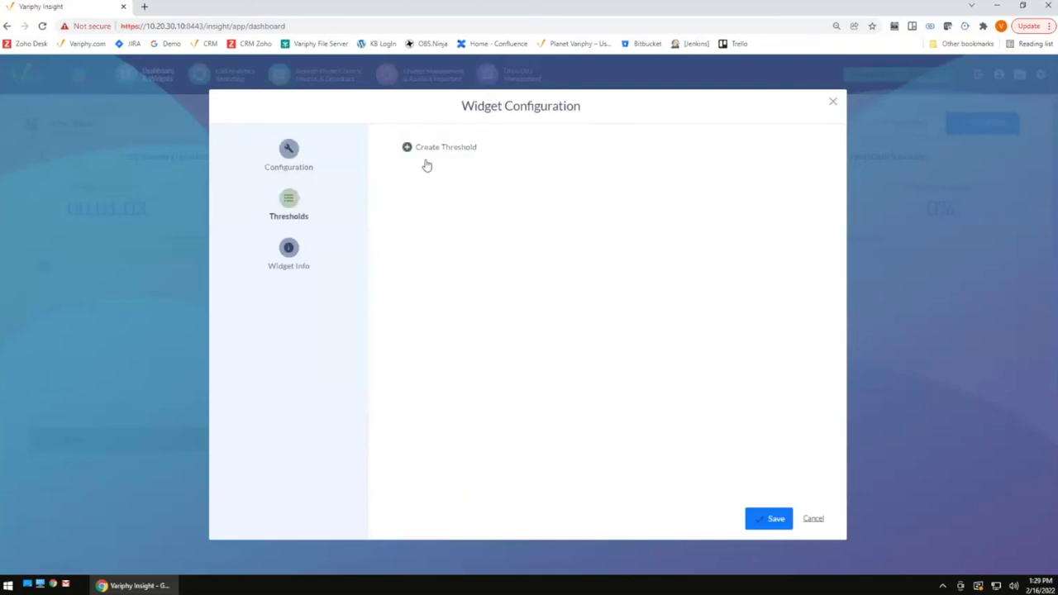
pyautogui.click(291, 158)
pyautogui.scroll(-1, 633, 367)
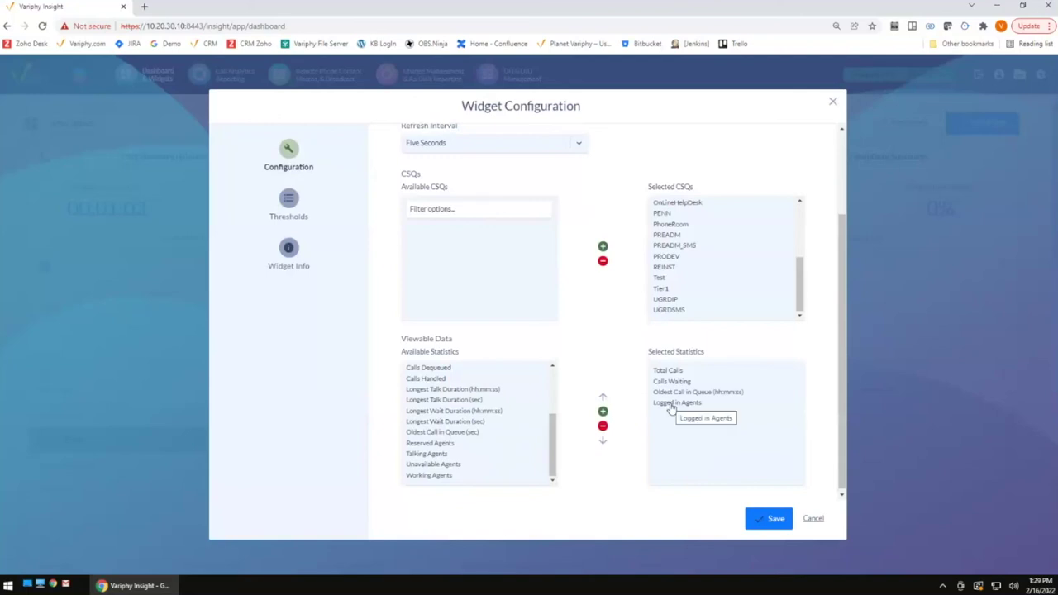
pyautogui.click(765, 521)
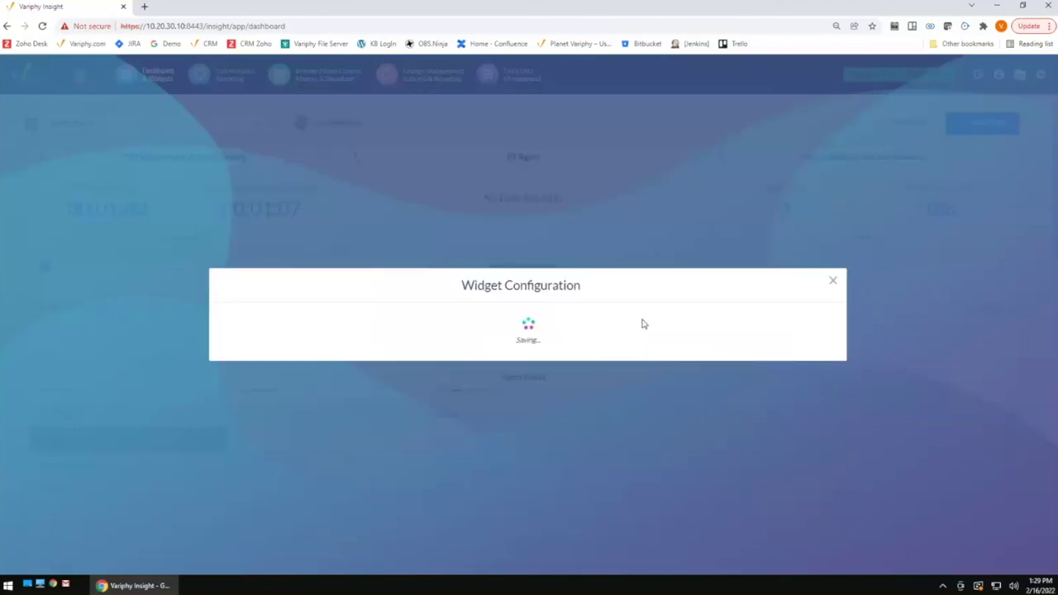
# Enlarge the RT CSQ widget to span the full page width
pyautogui.scroll(-3, 648, 331)
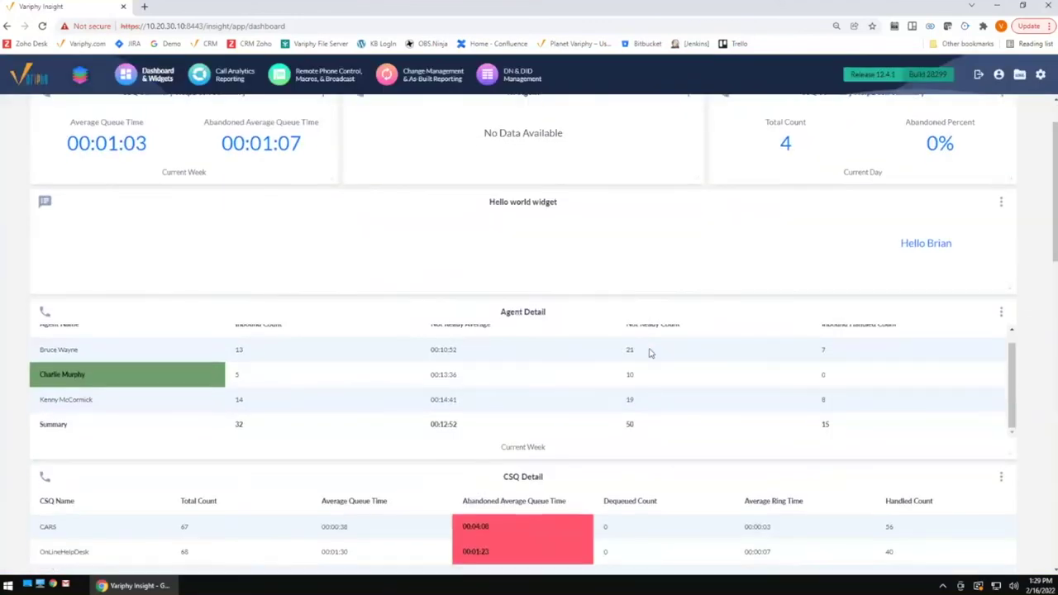
pyautogui.scroll(-10, 627, 389)
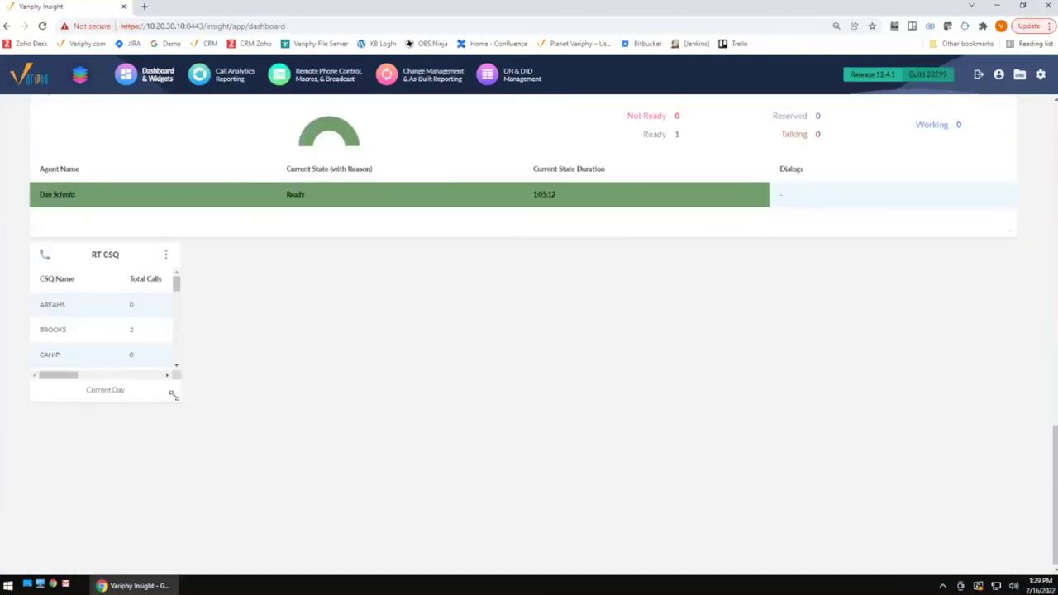
pyautogui.moveTo(173, 396); pyautogui.dragTo(985, 460)
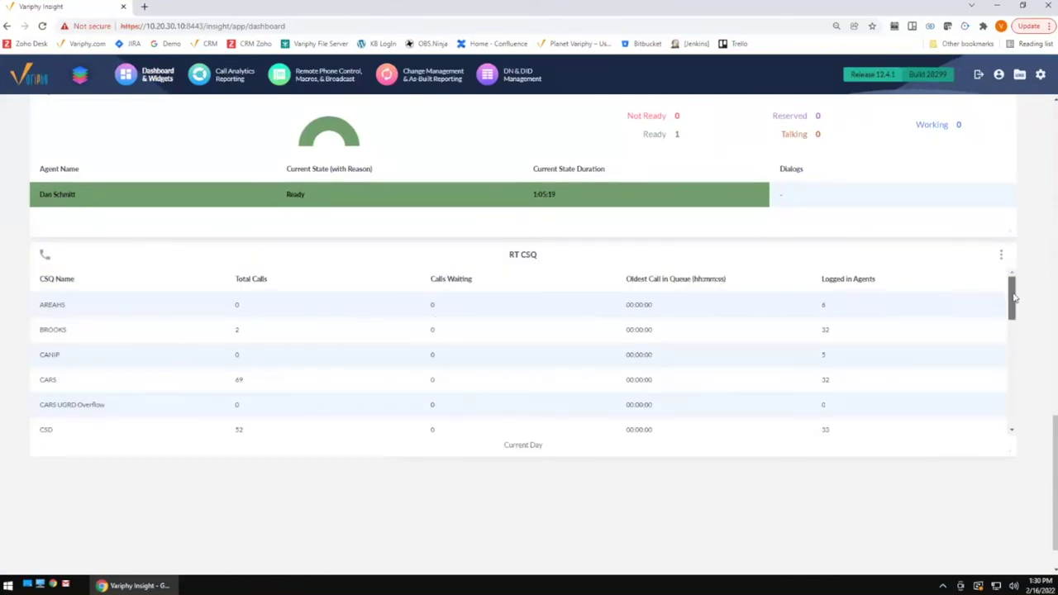
# Check the BROOKS oldest call time and CARS UGRD Overflow logged-in agents values
pyautogui.scroll(-6, 1000, 378)
pyautogui.scroll(8, 999, 378)
pyautogui.tripleClick(673, 335)
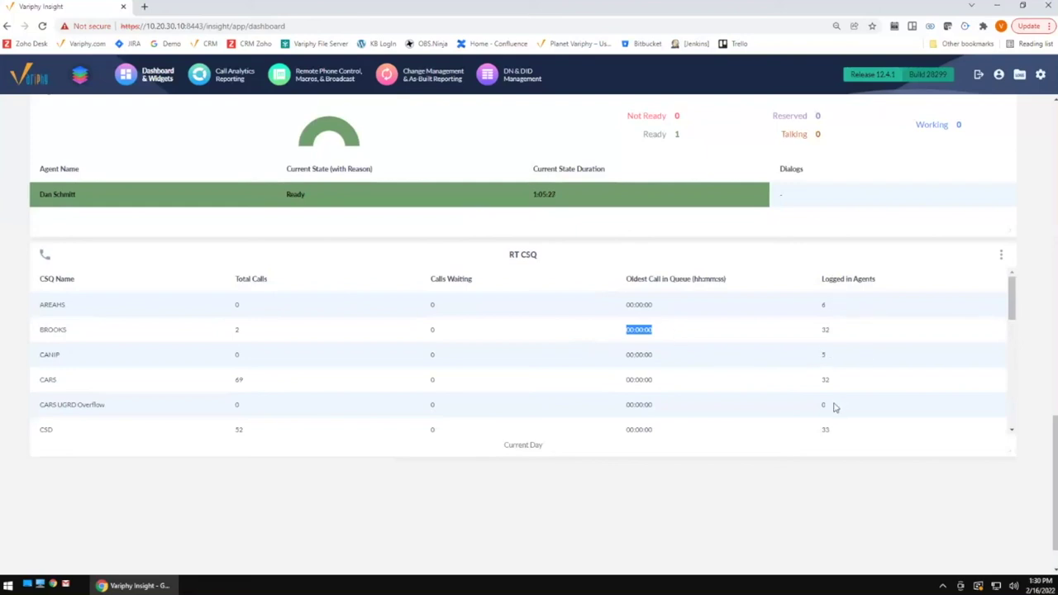
pyautogui.moveTo(834, 406); pyautogui.dragTo(795, 407)
pyautogui.moveTo(1052, 438); pyautogui.dragTo(921, 132)
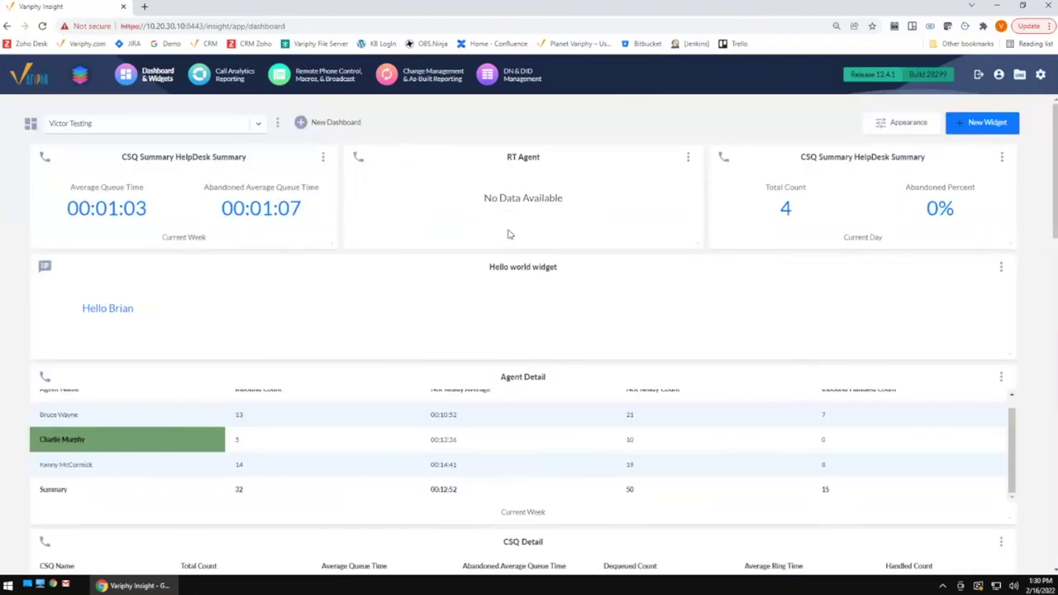